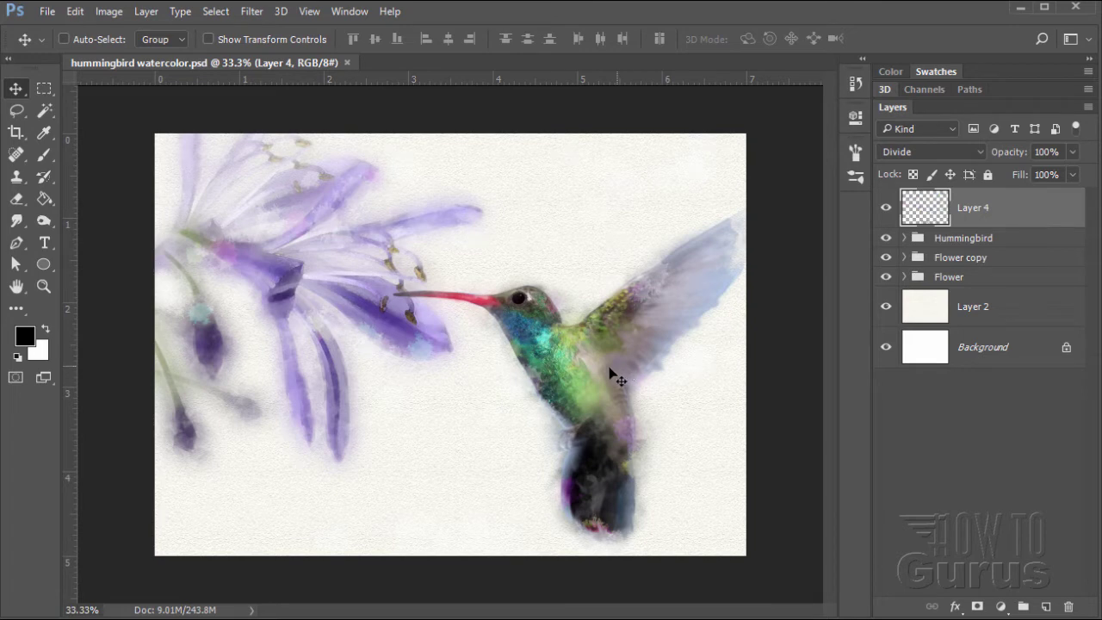
- Close the finished hummingbird watercolor document and create a blank white 7 × 5 inch RGB document at 300 pixels/inch
{"action": "left_click", "coordinate": [347, 62]}
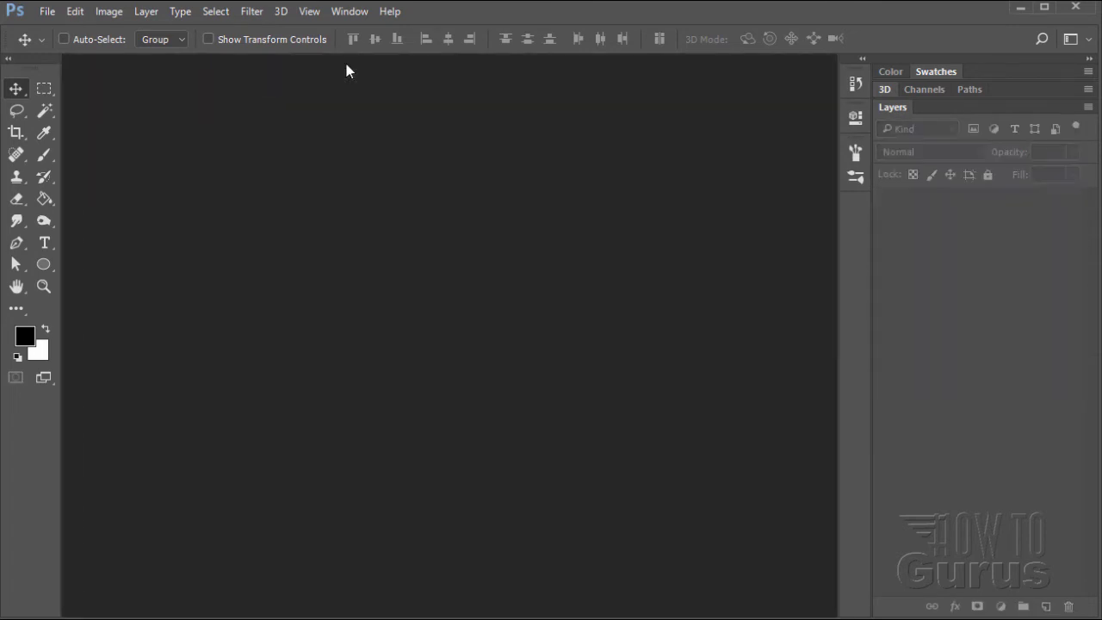
{"action": "left_click", "coordinate": [44, 12]}
{"action": "left_click", "coordinate": [67, 33]}
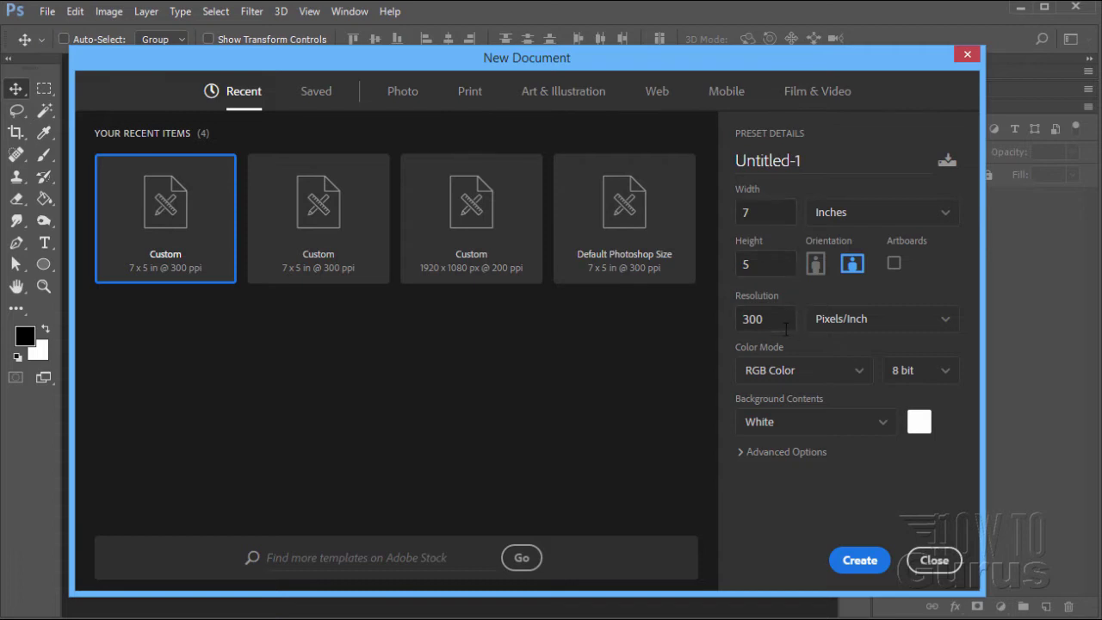
{"action": "left_click", "coordinate": [860, 565]}
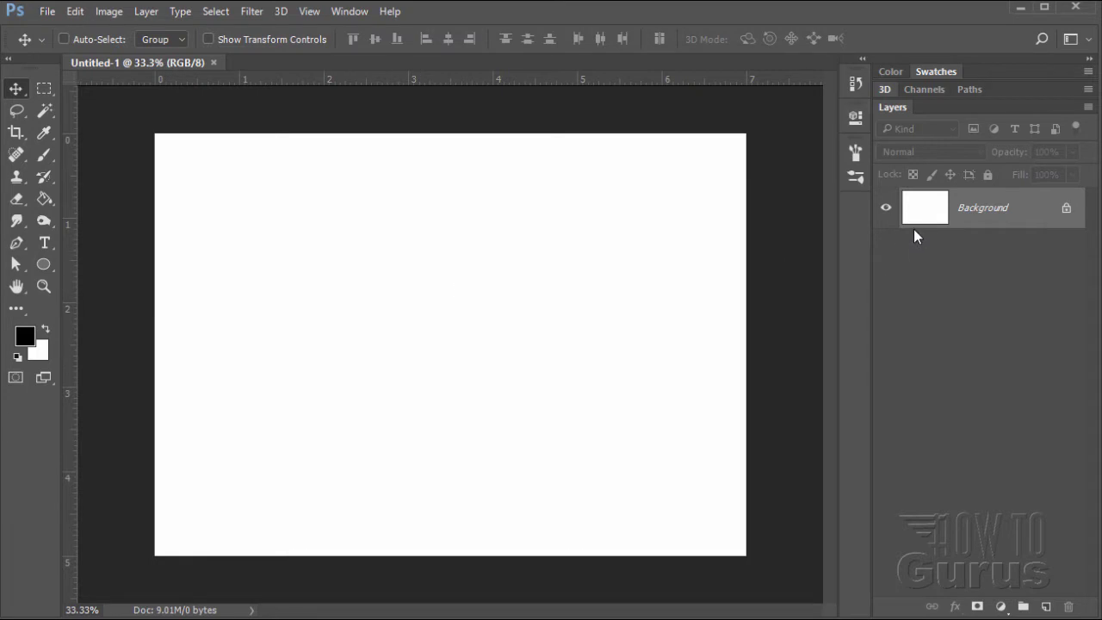
- Add a new layer above the background and pick a pale cream foreground color, about fffadf
{"action": "left_click", "coordinate": [1046, 608]}
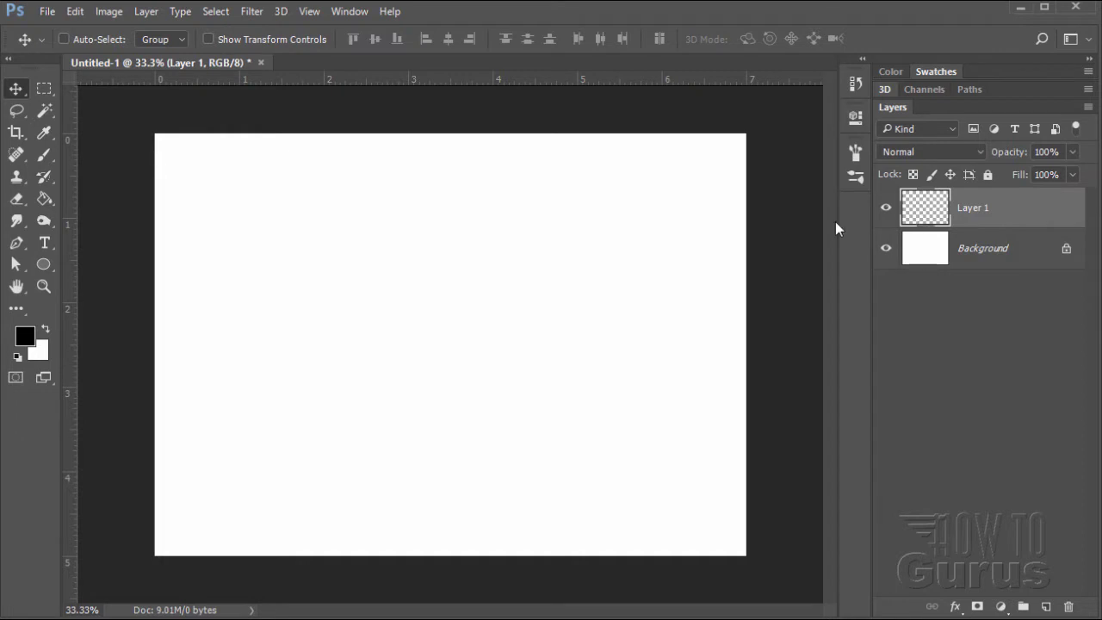
{"action": "left_click", "coordinate": [26, 337]}
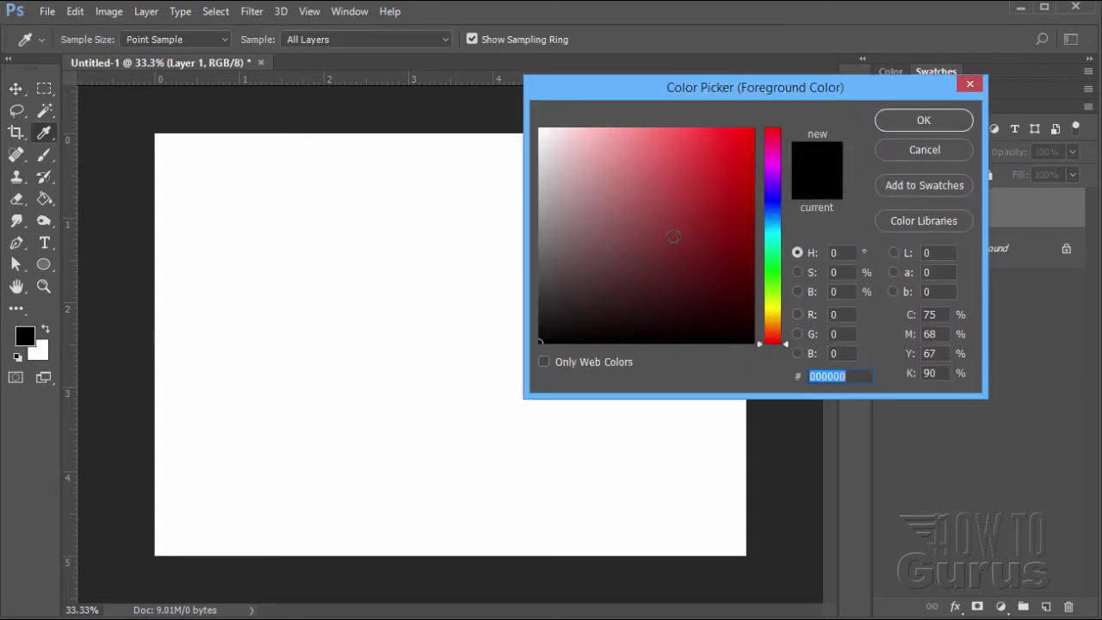
{"action": "left_click_drag", "start_coordinate": [652, 93], "coordinate": [590, 108]}
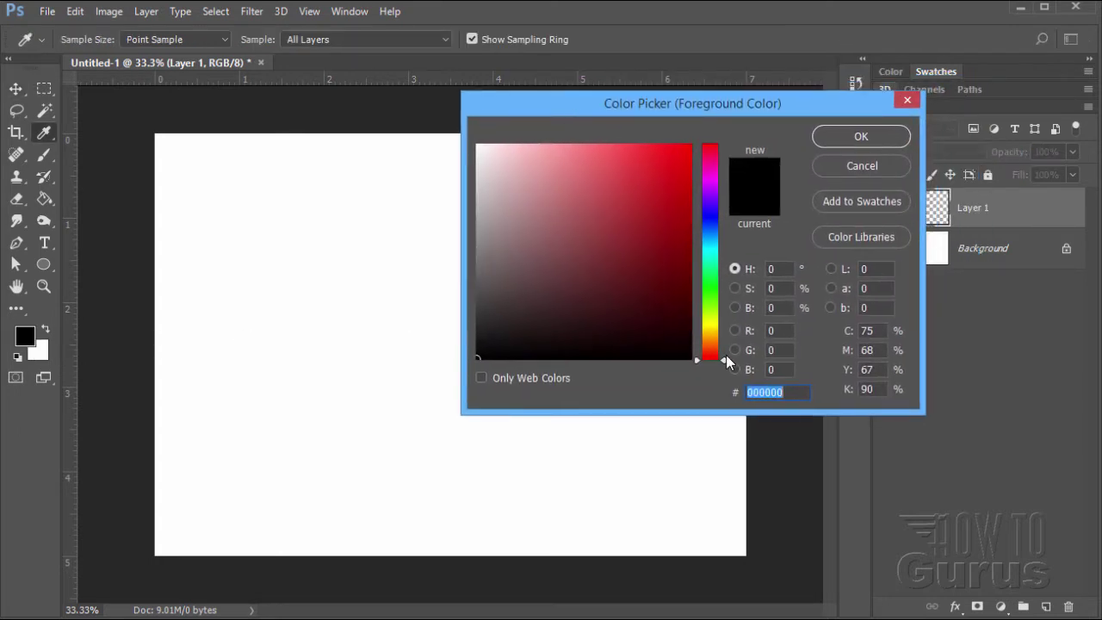
{"action": "left_click", "coordinate": [721, 359]}
{"action": "left_click_drag", "start_coordinate": [722, 359], "coordinate": [721, 328]}
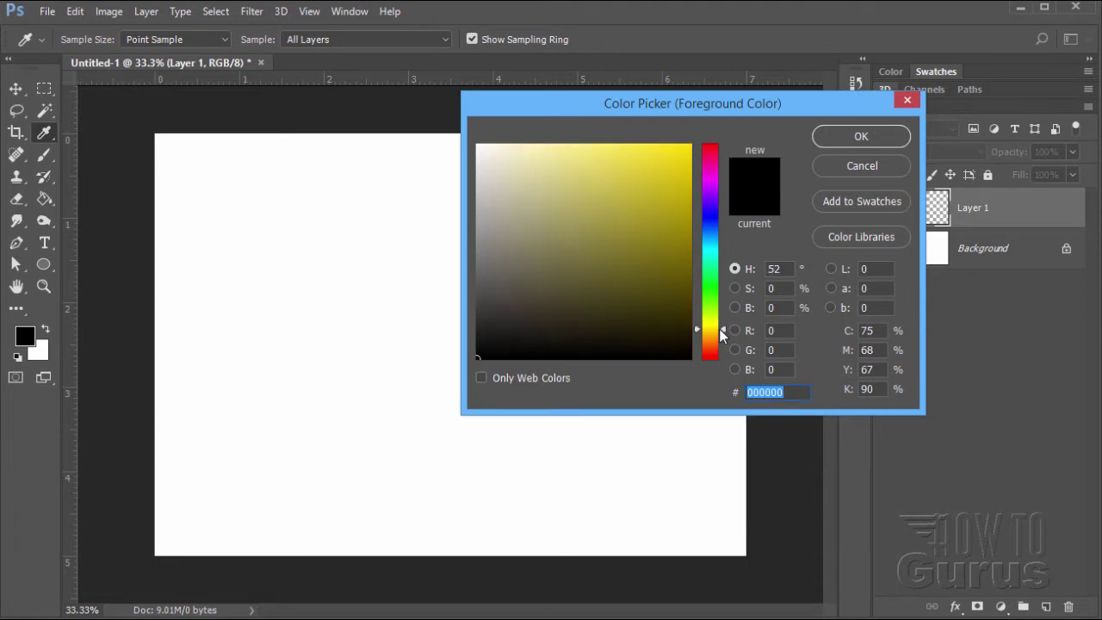
{"action": "left_click", "coordinate": [501, 149]}
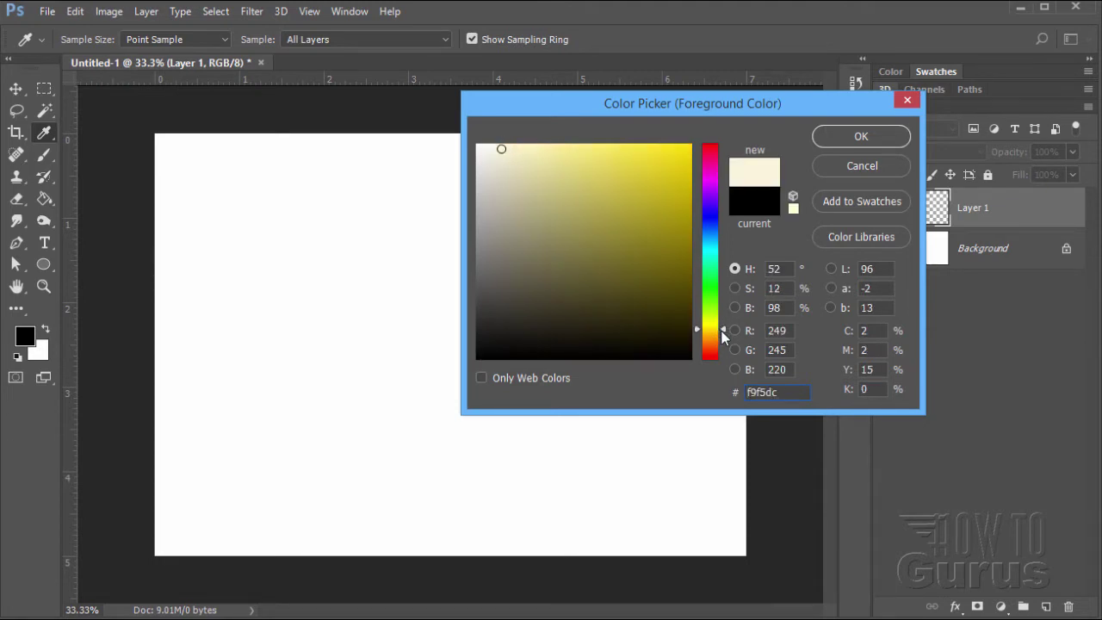
{"action": "left_click_drag", "start_coordinate": [725, 328], "coordinate": [724, 331]}
{"action": "left_click_drag", "start_coordinate": [504, 147], "coordinate": [502, 143]}
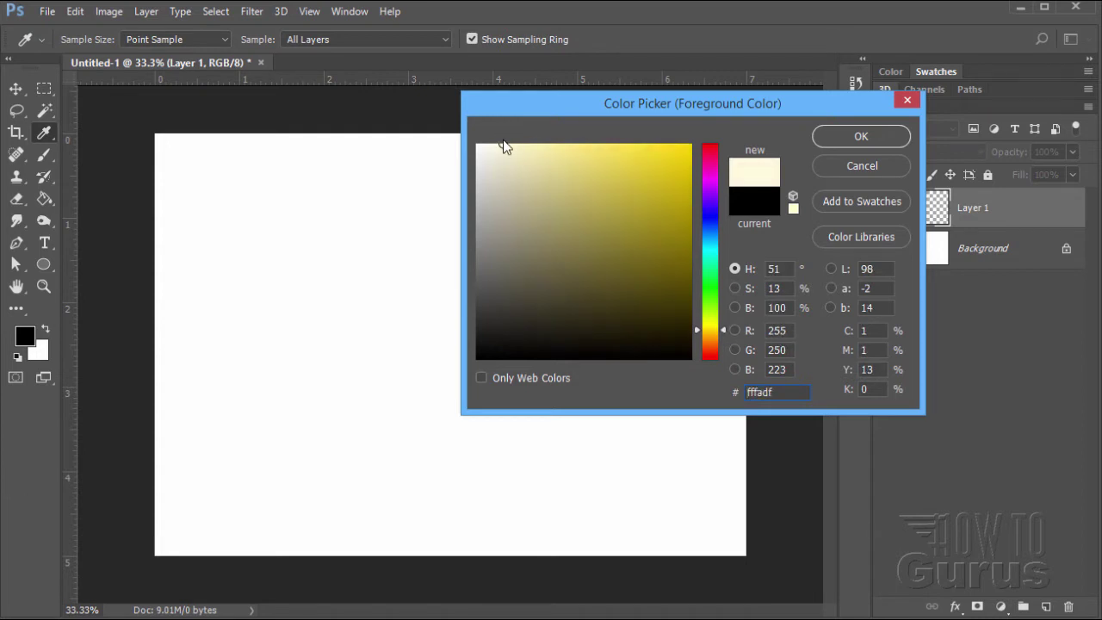
- Set the foreground color's hex value to fefbe5
{"action": "double_click", "coordinate": [783, 394]}
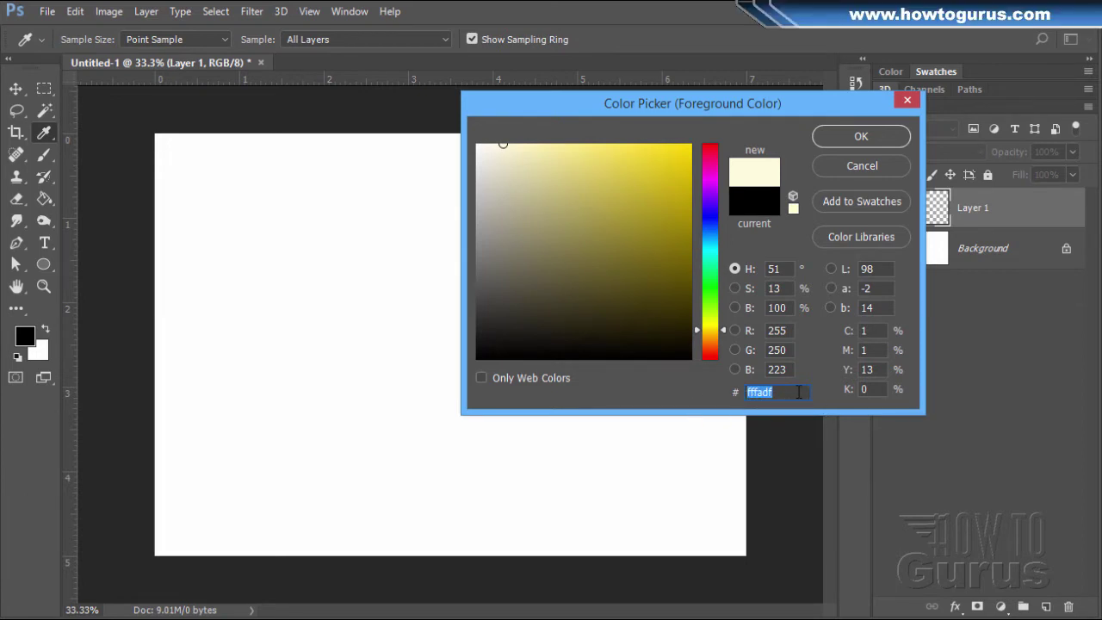
{"action": "type", "text": "fe"}
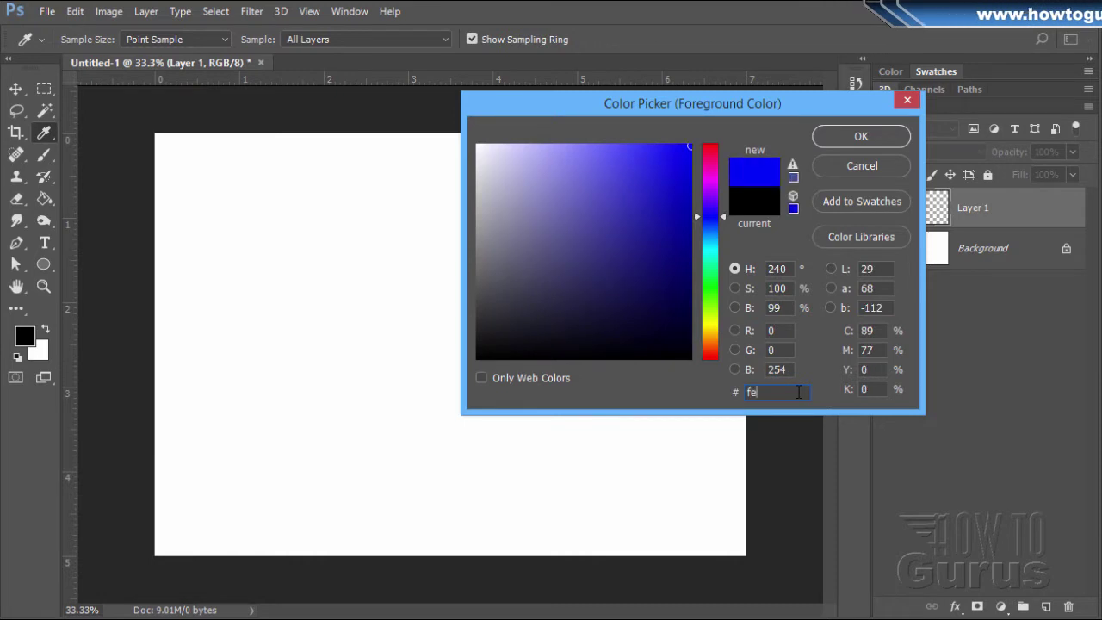
{"action": "type", "text": "fb"}
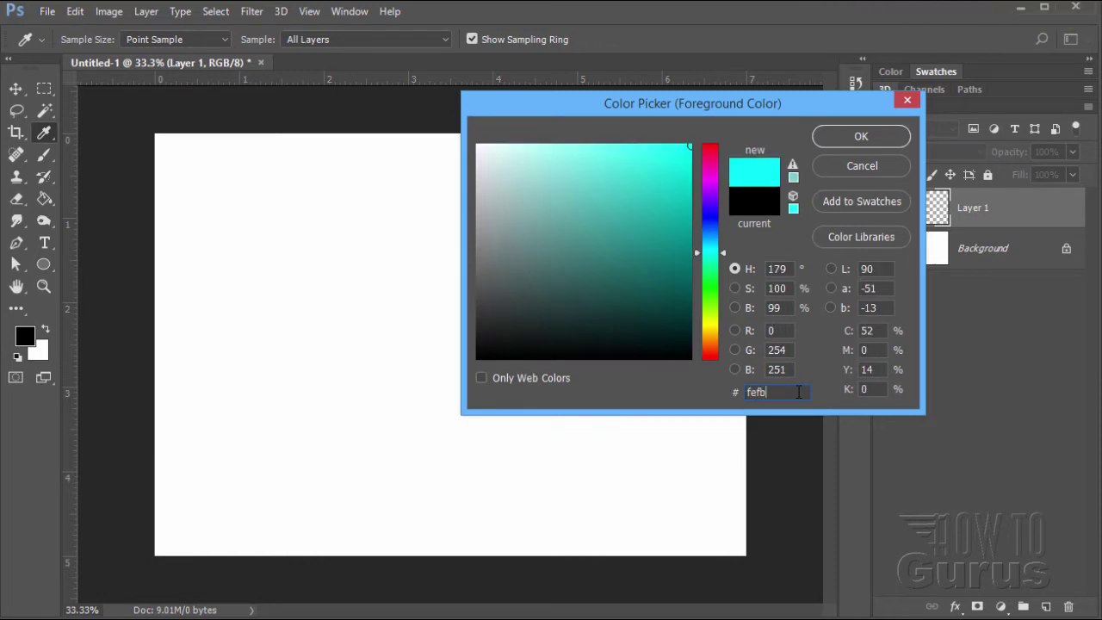
{"action": "type", "text": "e5"}
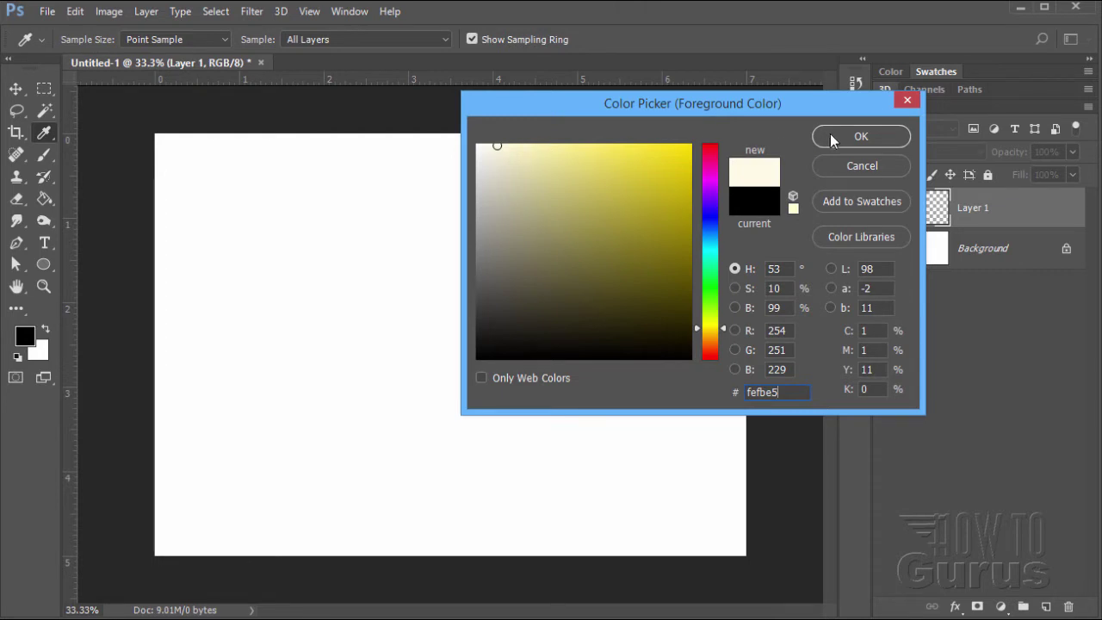
{"action": "left_click", "coordinate": [858, 140]}
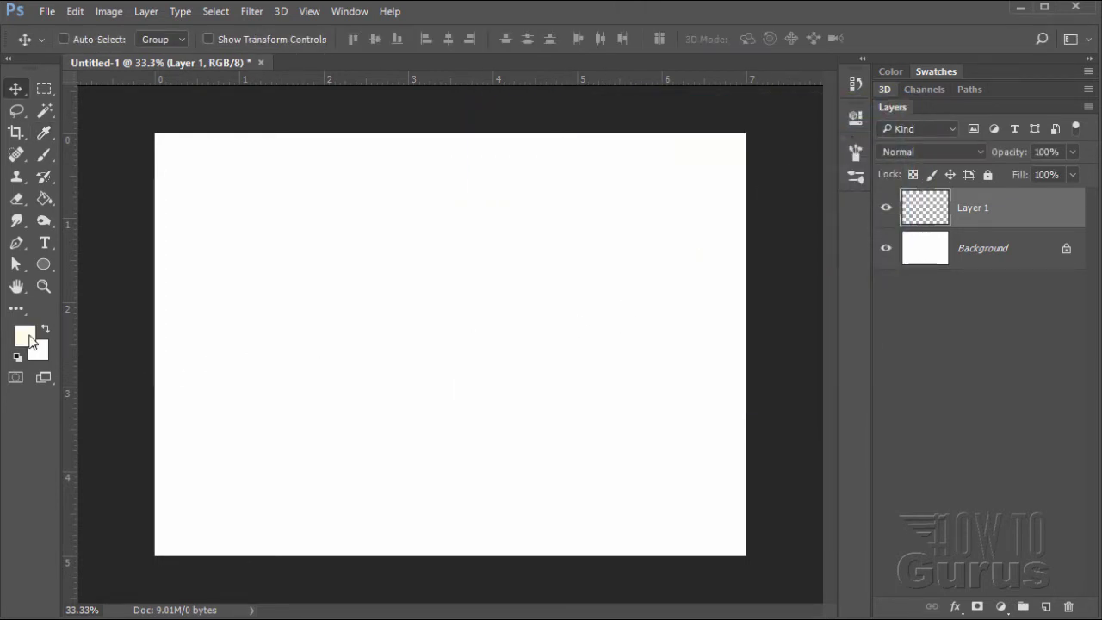
- Fill the new empty layer with the cream foreground color using the Paint Bucket tool
{"action": "left_click", "coordinate": [44, 198]}
{"action": "left_click", "coordinate": [337, 273]}
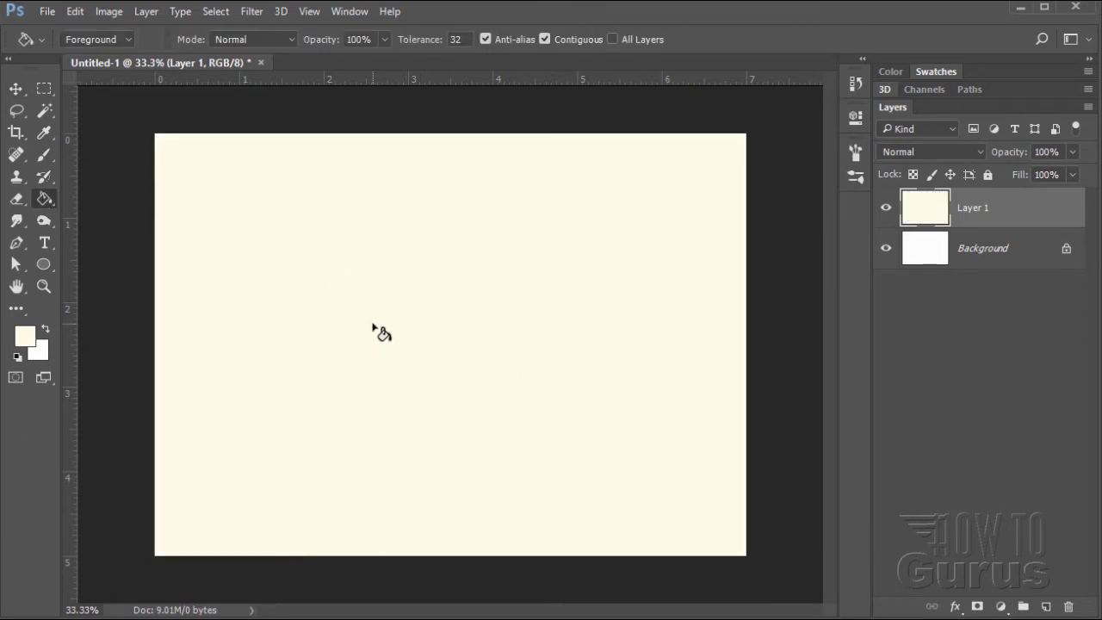
{"action": "left_click", "coordinate": [17, 89]}
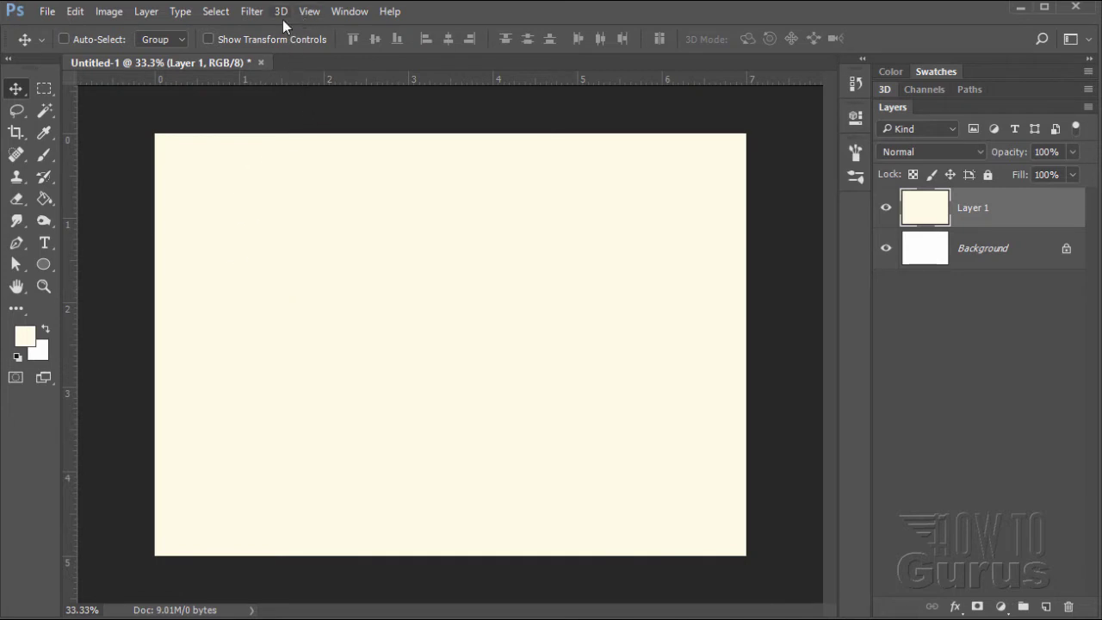
- Apply the Texturizer filter to the cream layer with Sandstone texture, 200% scaling, relief 6 and light from the top
{"action": "left_click", "coordinate": [251, 11]}
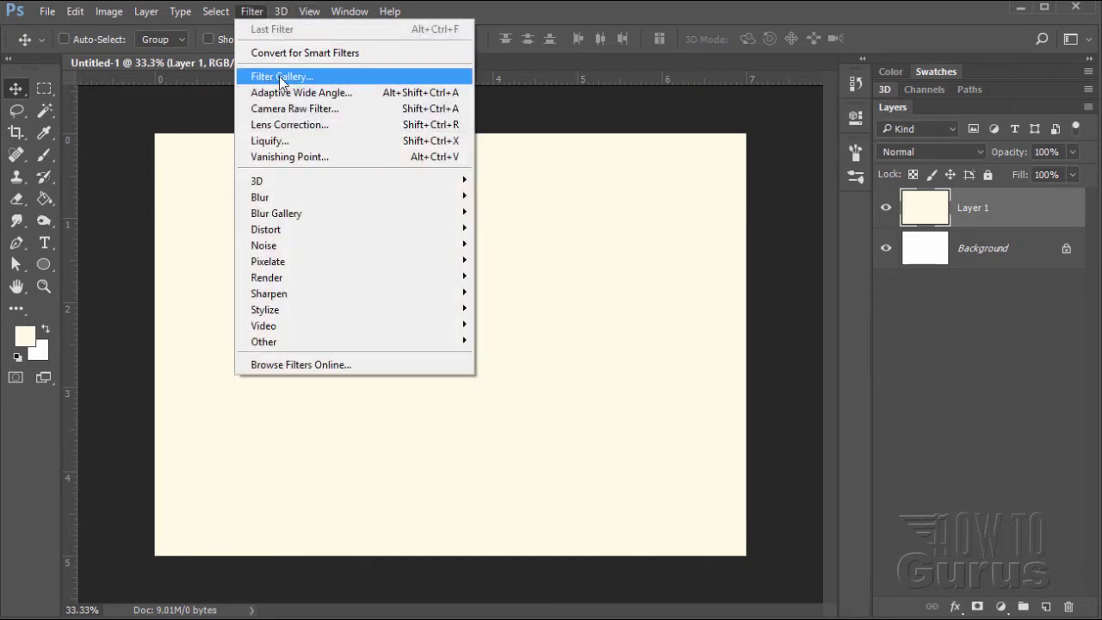
{"action": "left_click", "coordinate": [279, 78]}
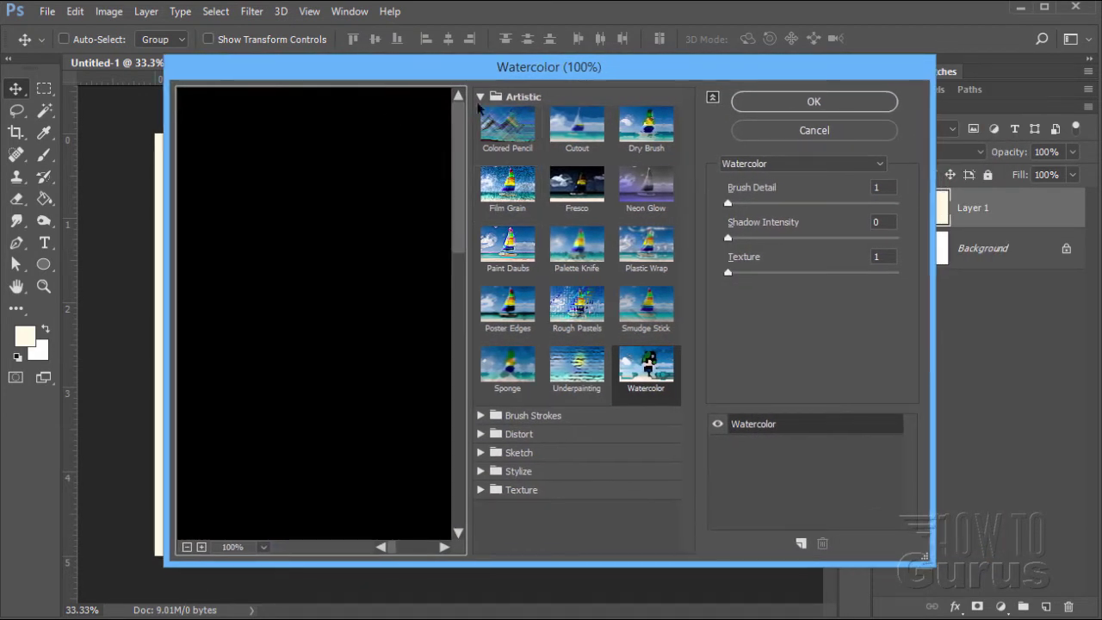
{"action": "left_click", "coordinate": [516, 97]}
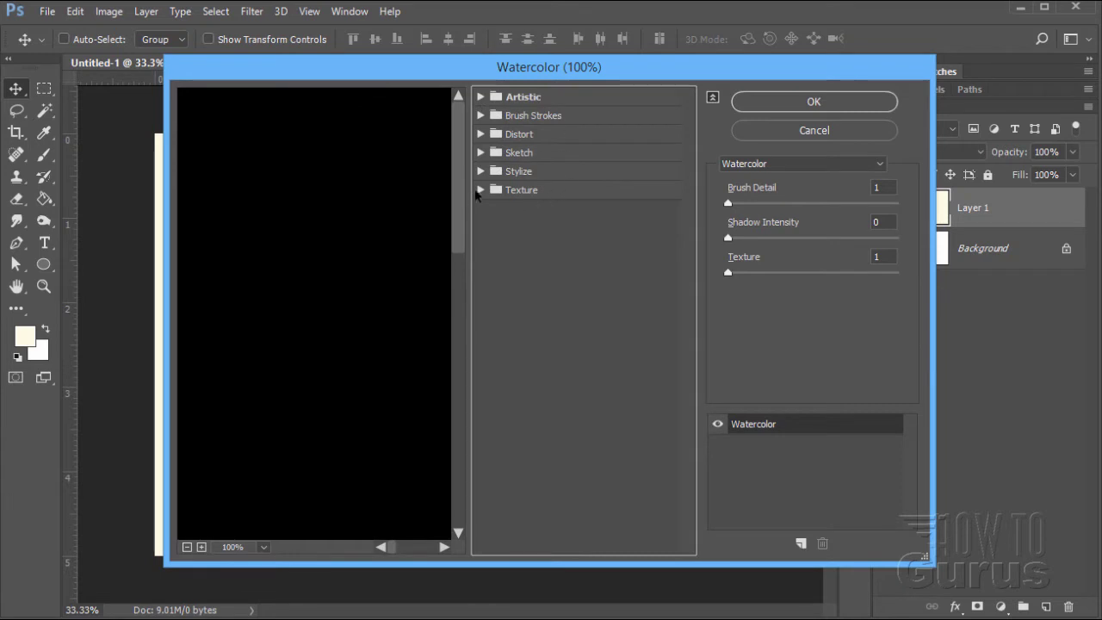
{"action": "left_click", "coordinate": [479, 191]}
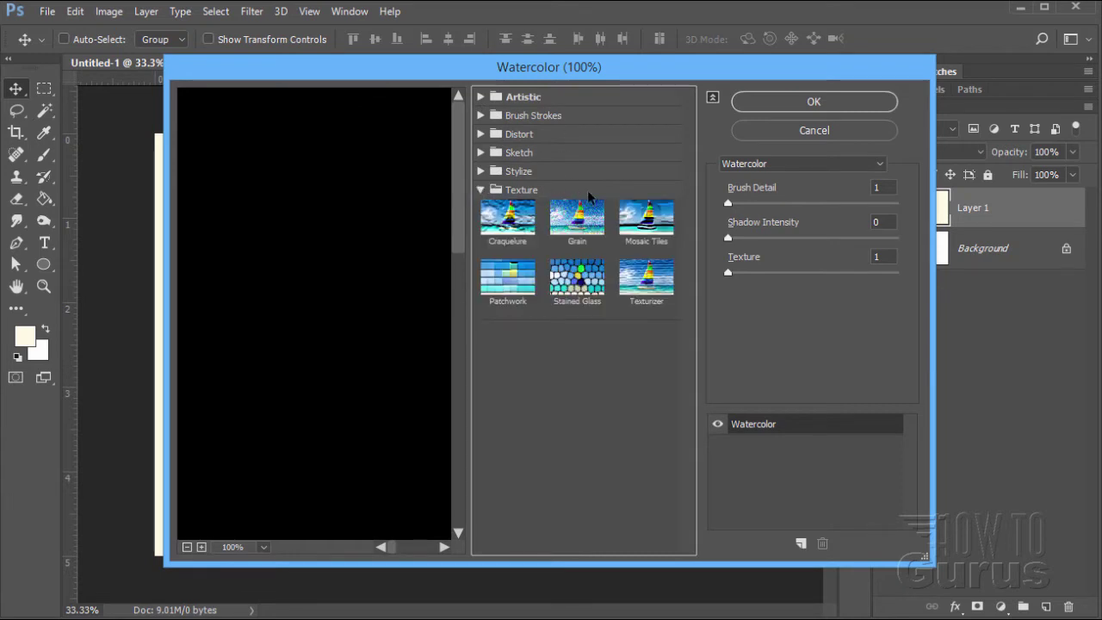
{"action": "left_click", "coordinate": [646, 285]}
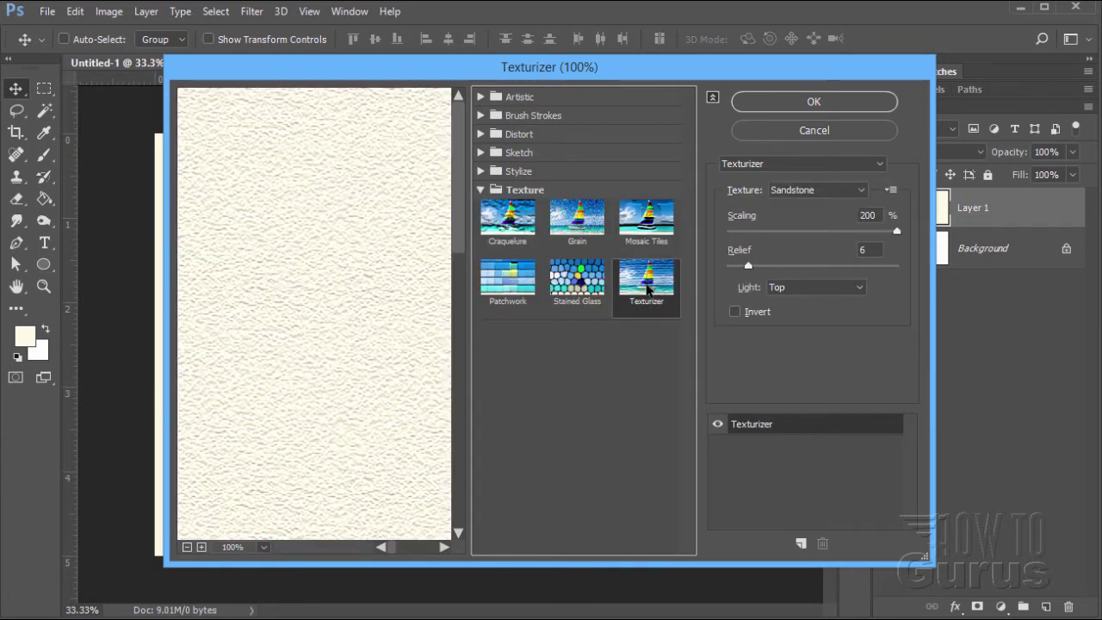
{"action": "left_click", "coordinate": [864, 195]}
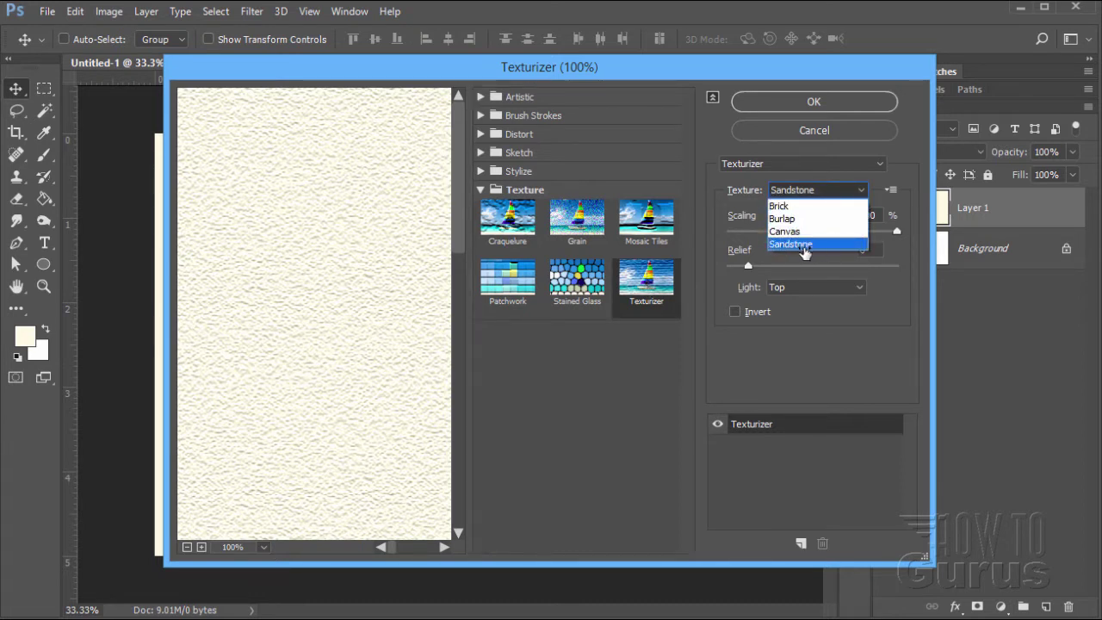
{"action": "left_click", "coordinate": [801, 245]}
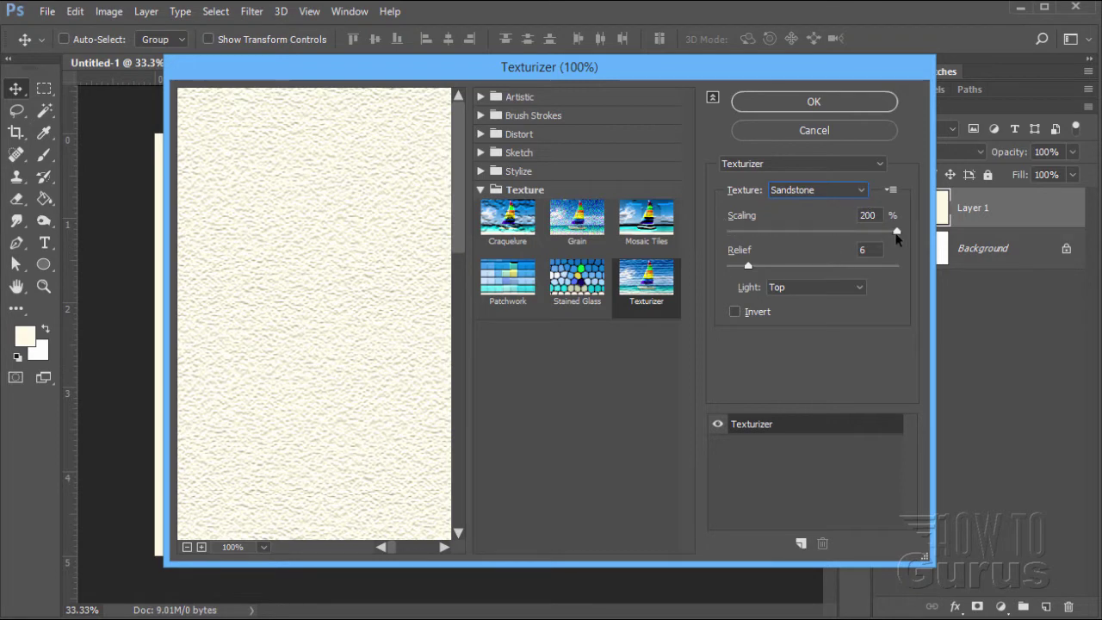
{"action": "mouse_move", "coordinate": [897, 238]}
{"action": "left_mouse_down"}
{"action": "mouse_move", "coordinate": [757, 232]}
{"action": "mouse_move", "coordinate": [898, 231]}
{"action": "left_mouse_up"}
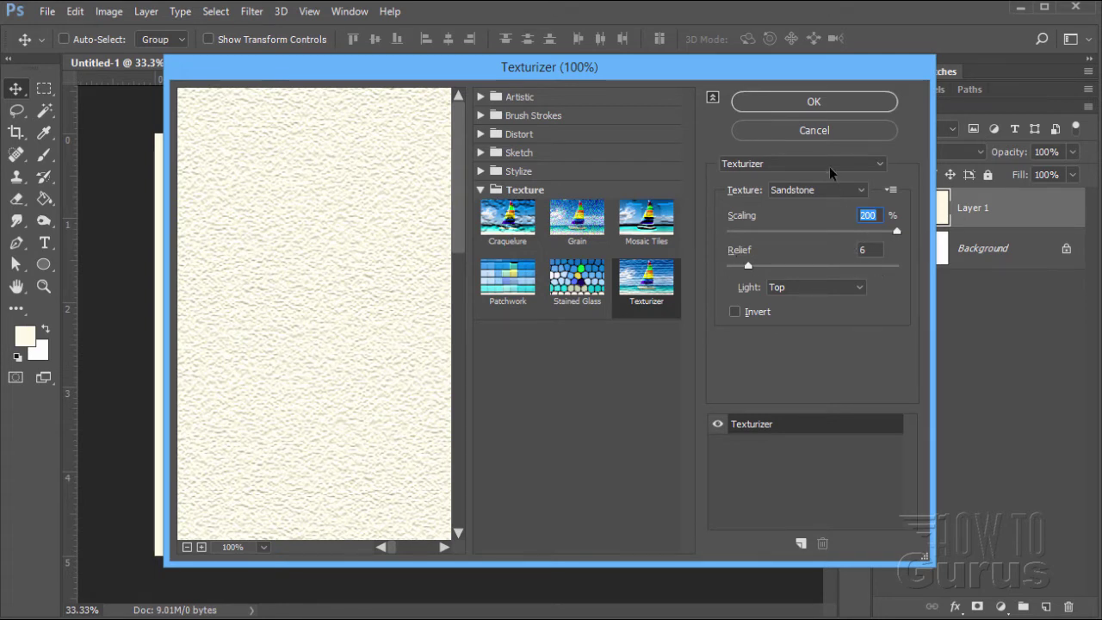
{"action": "left_click", "coordinate": [812, 101]}
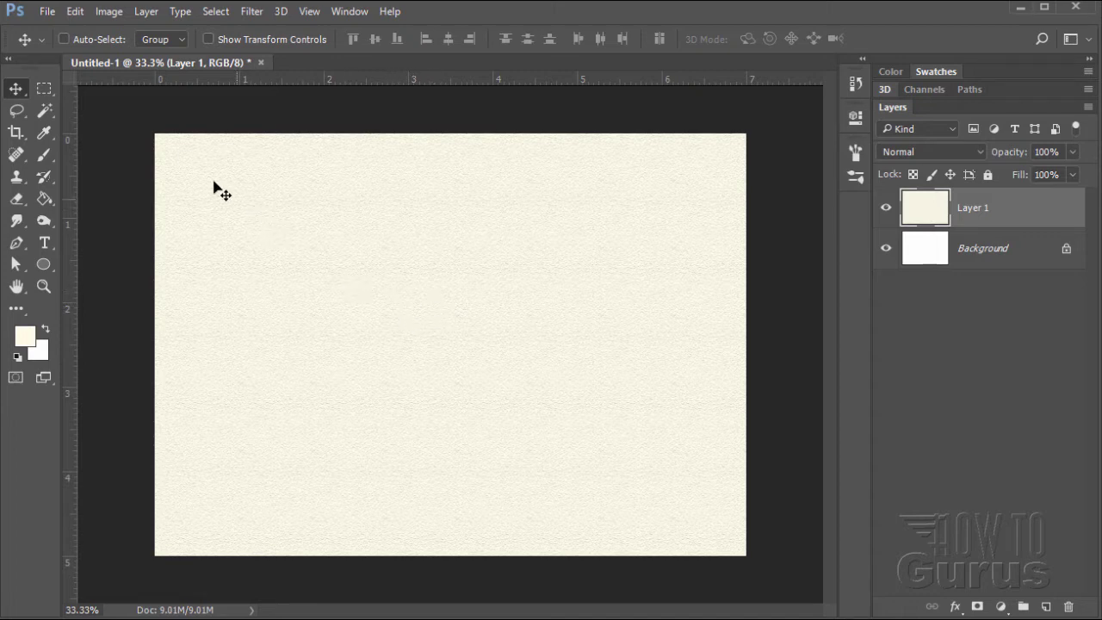
- Place hummingbird-2278307.jpg as an embedded image and move it toward the canvas's lower right, to about X 1509 px, Y 858.5 px
{"action": "left_click", "coordinate": [47, 11]}
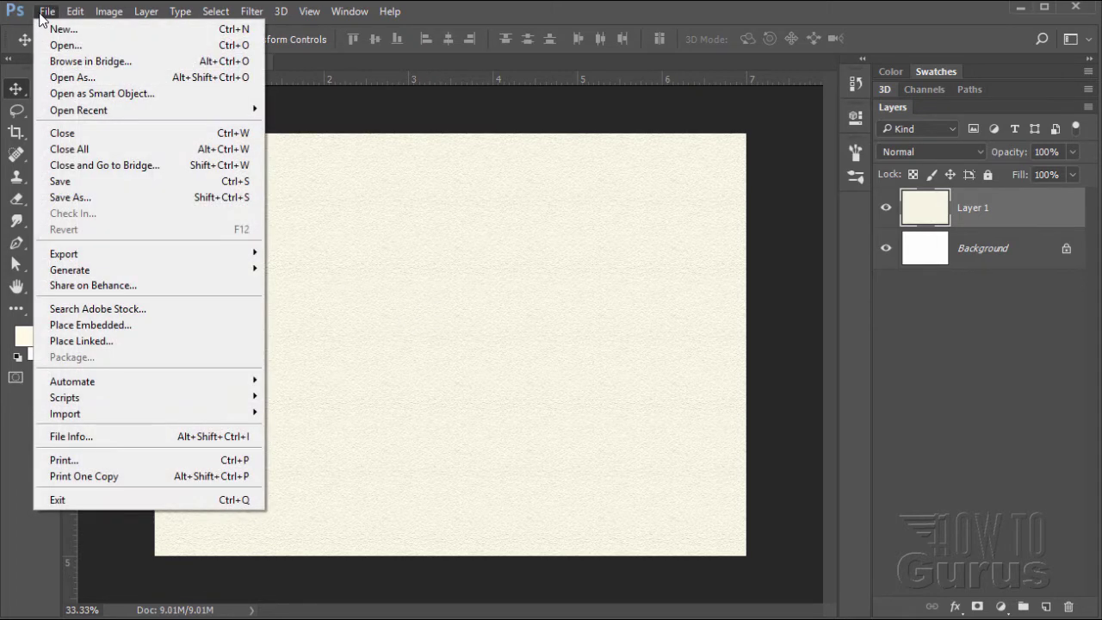
{"action": "left_click", "coordinate": [95, 325]}
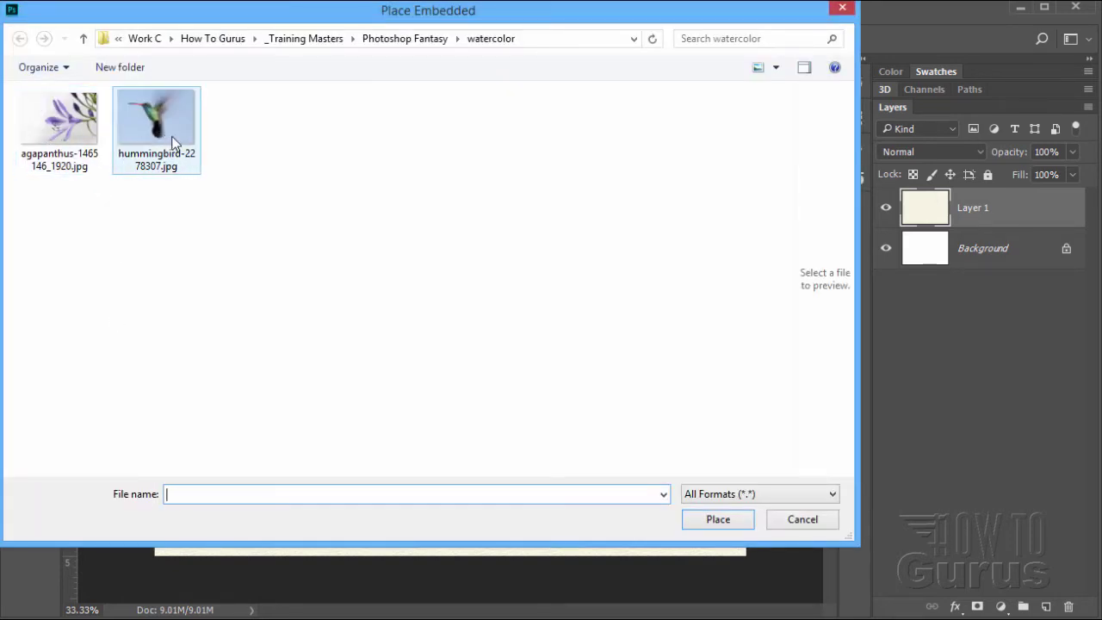
{"action": "left_click_drag", "start_coordinate": [222, 24], "coordinate": [247, 45]}
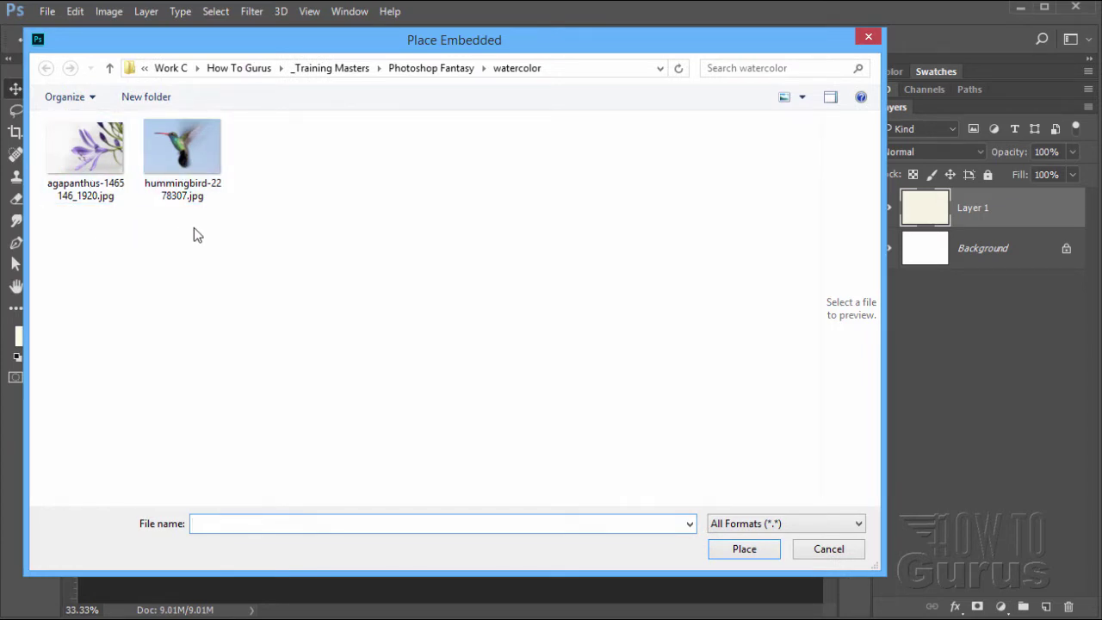
{"action": "left_click", "coordinate": [187, 155]}
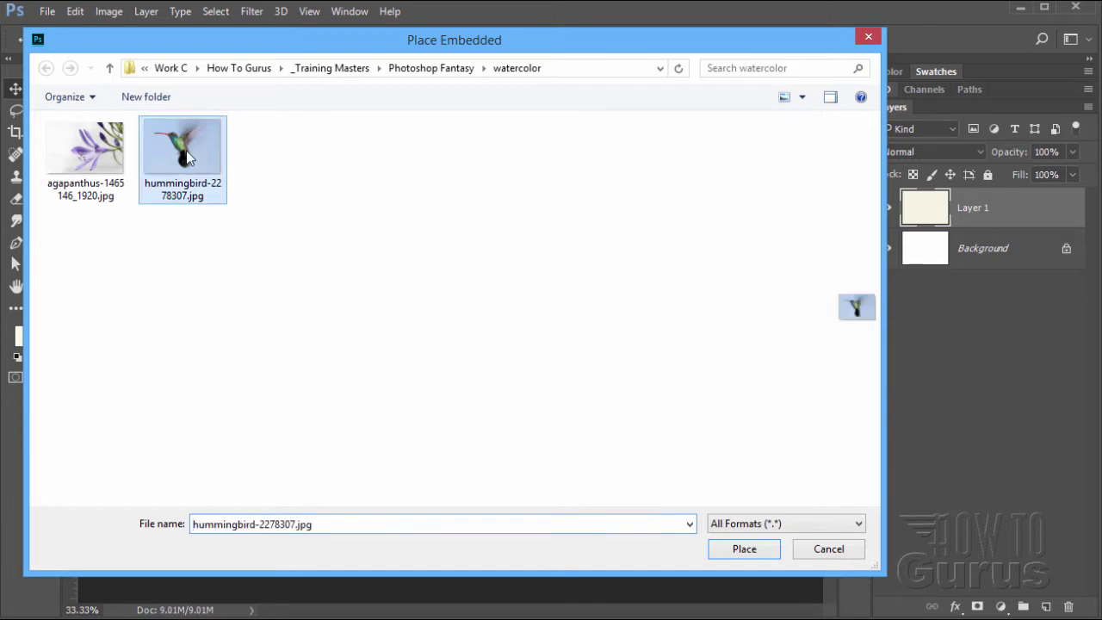
{"action": "left_click", "coordinate": [745, 549]}
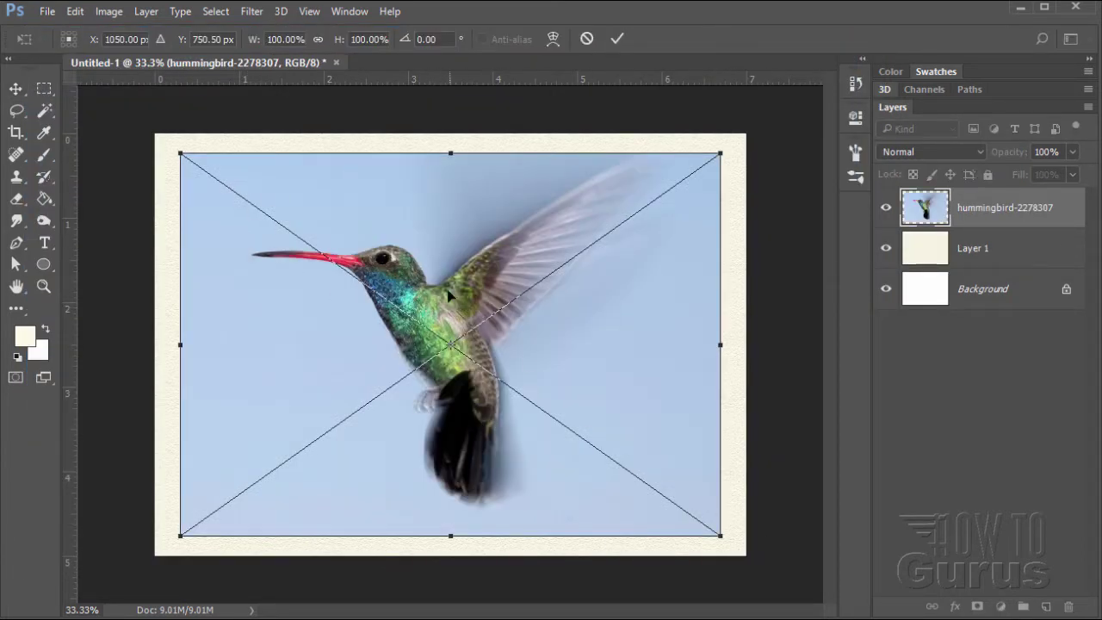
{"action": "left_click_drag", "start_coordinate": [432, 306], "coordinate": [560, 335]}
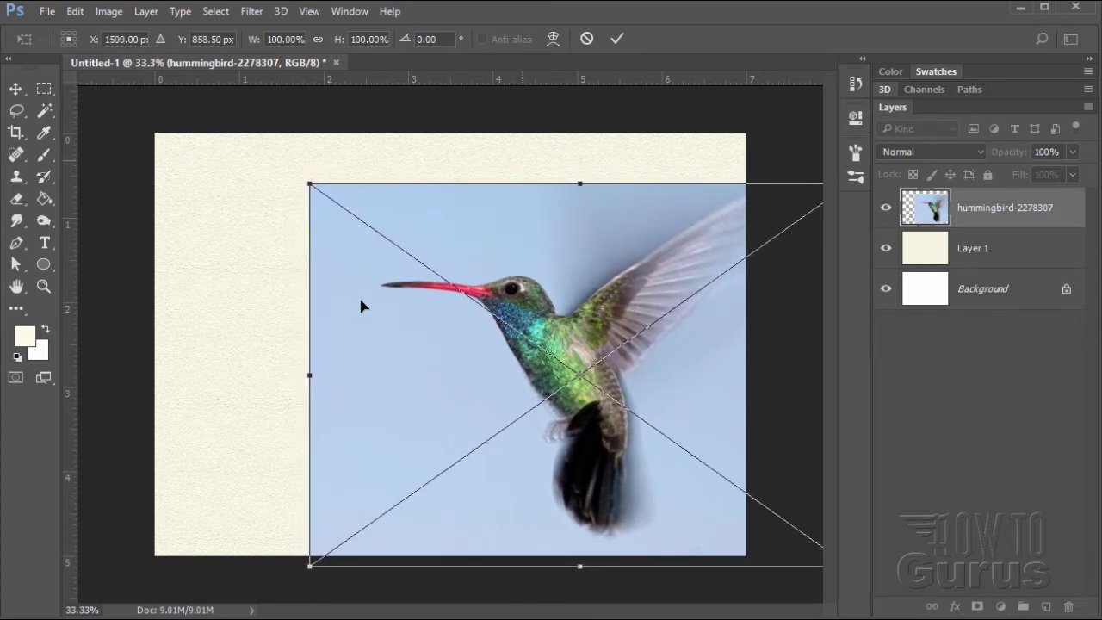
{"action": "left_click", "coordinate": [616, 39]}
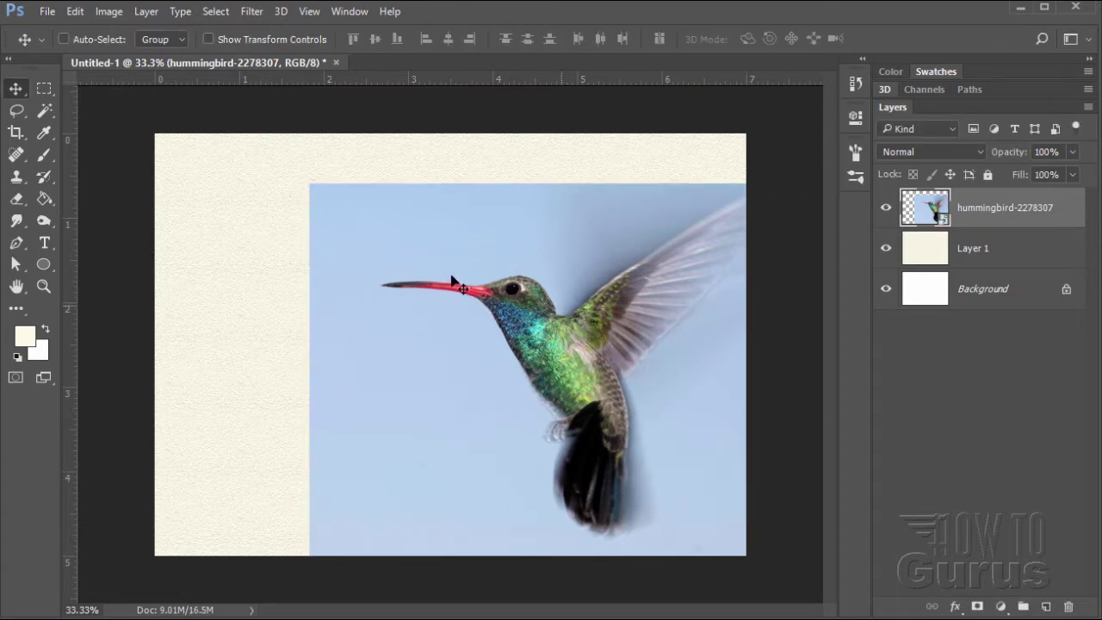
- Place agapanthus-1465146_1920.jpg as an embedded image and move its layer beneath the hummingbird layer
{"action": "left_click", "coordinate": [46, 11]}
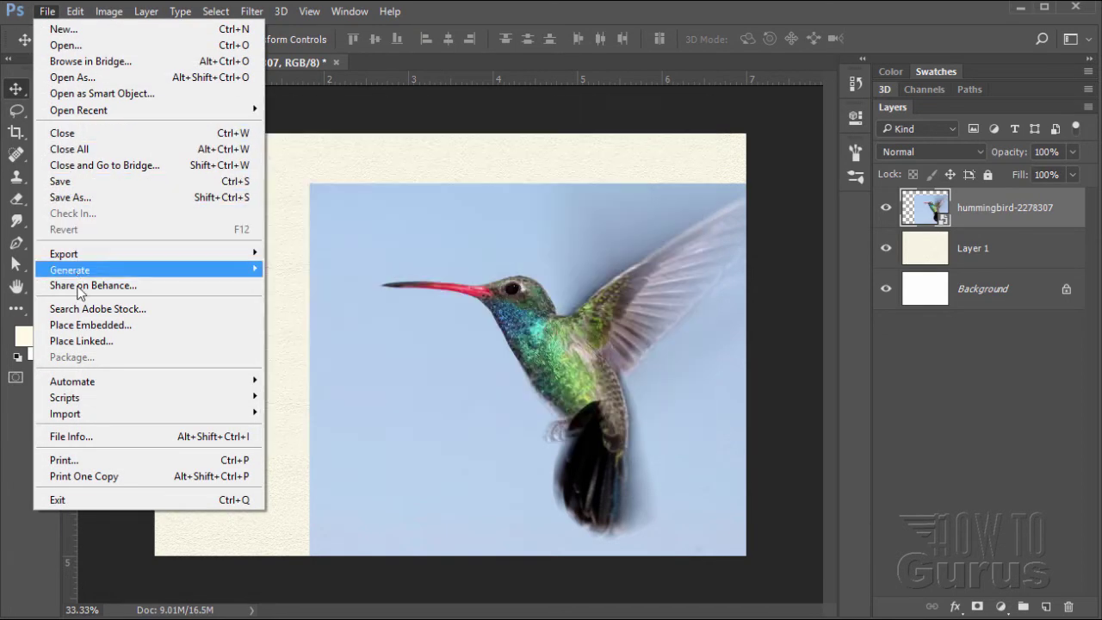
{"action": "left_click", "coordinate": [83, 325]}
{"action": "left_click", "coordinate": [86, 154]}
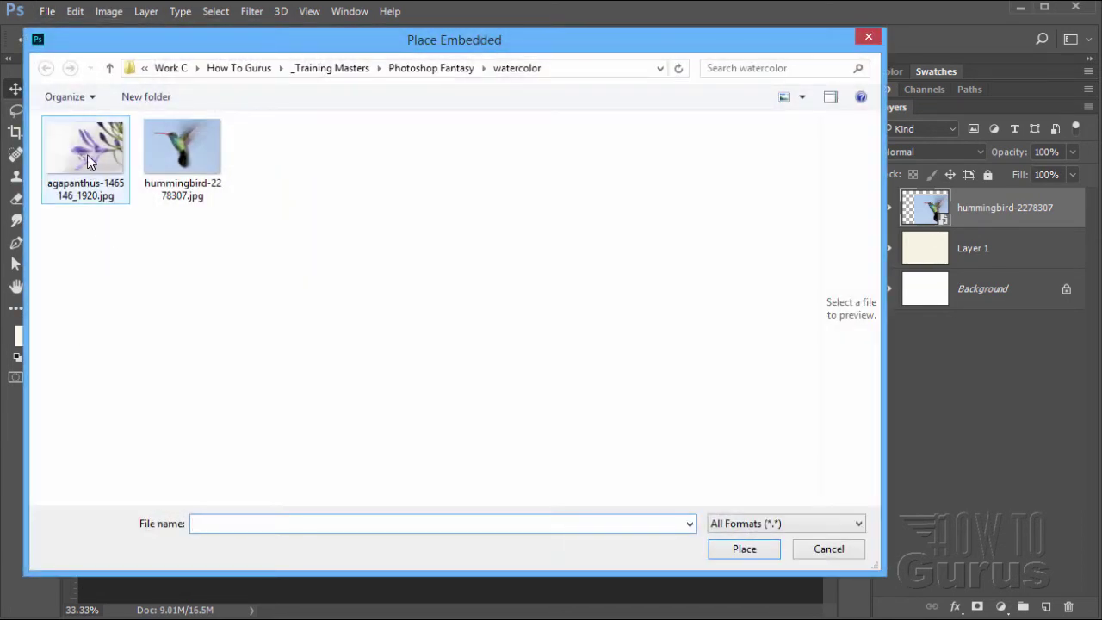
{"action": "left_click", "coordinate": [743, 550]}
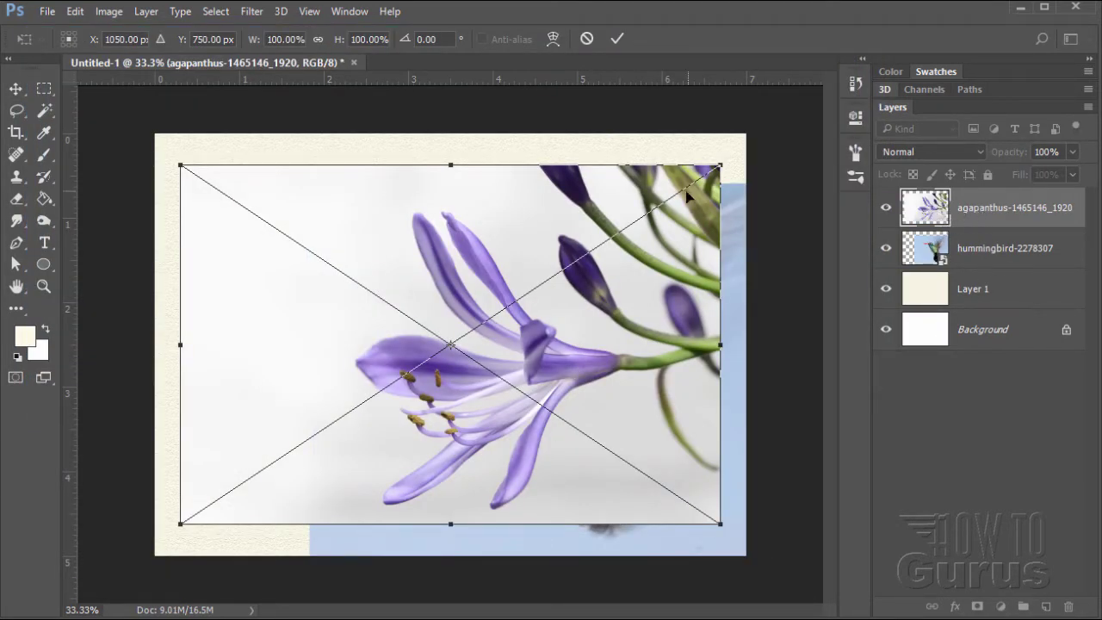
{"action": "left_click", "coordinate": [616, 39]}
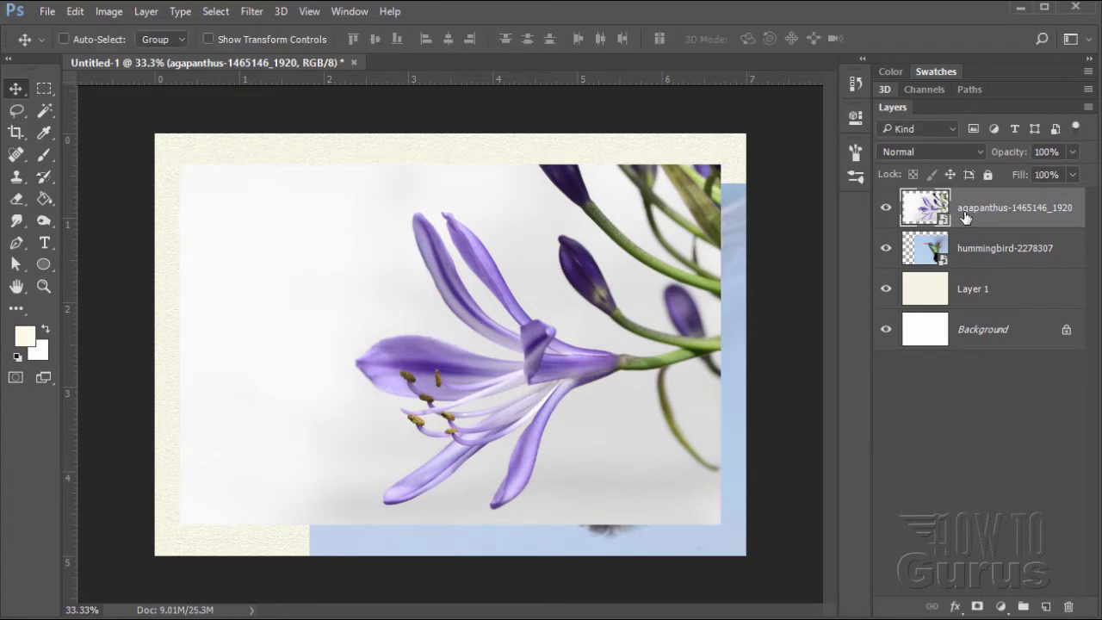
{"action": "left_click_drag", "start_coordinate": [964, 215], "coordinate": [951, 265]}
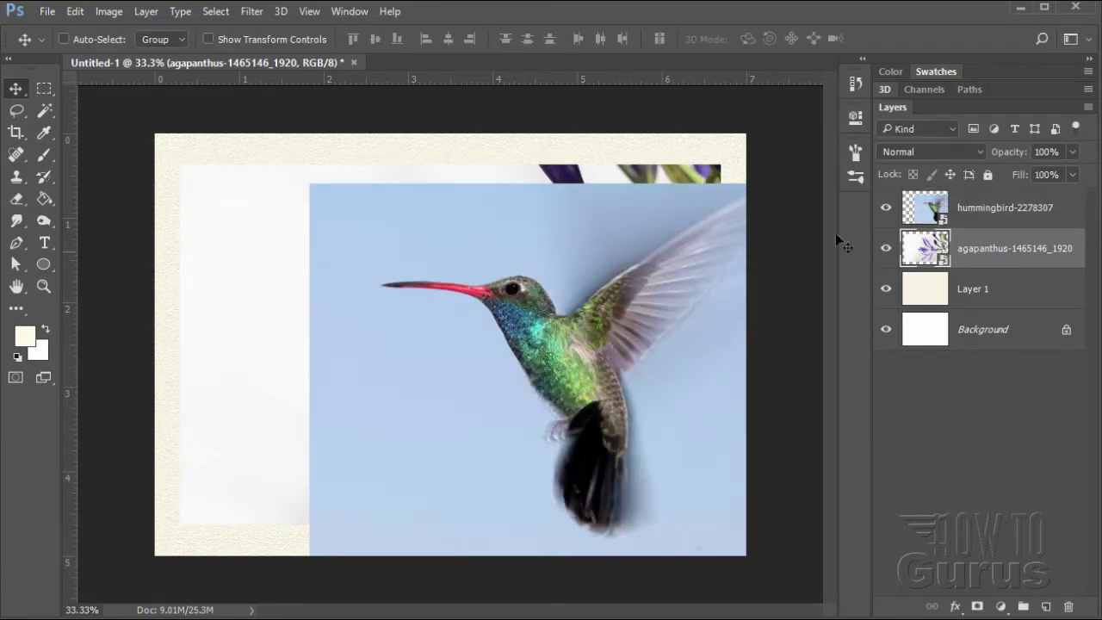
- Set the hummingbird layer's opacity to 50%
{"action": "left_click", "coordinate": [1009, 203]}
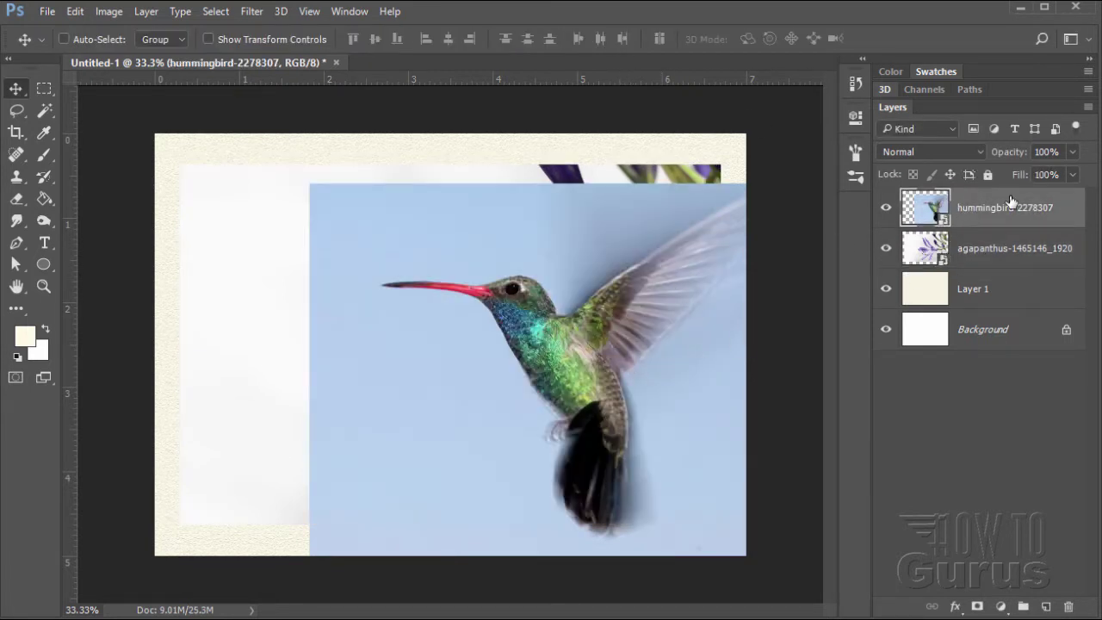
{"action": "left_click", "coordinate": [1059, 152]}
{"action": "type", "text": "50"}
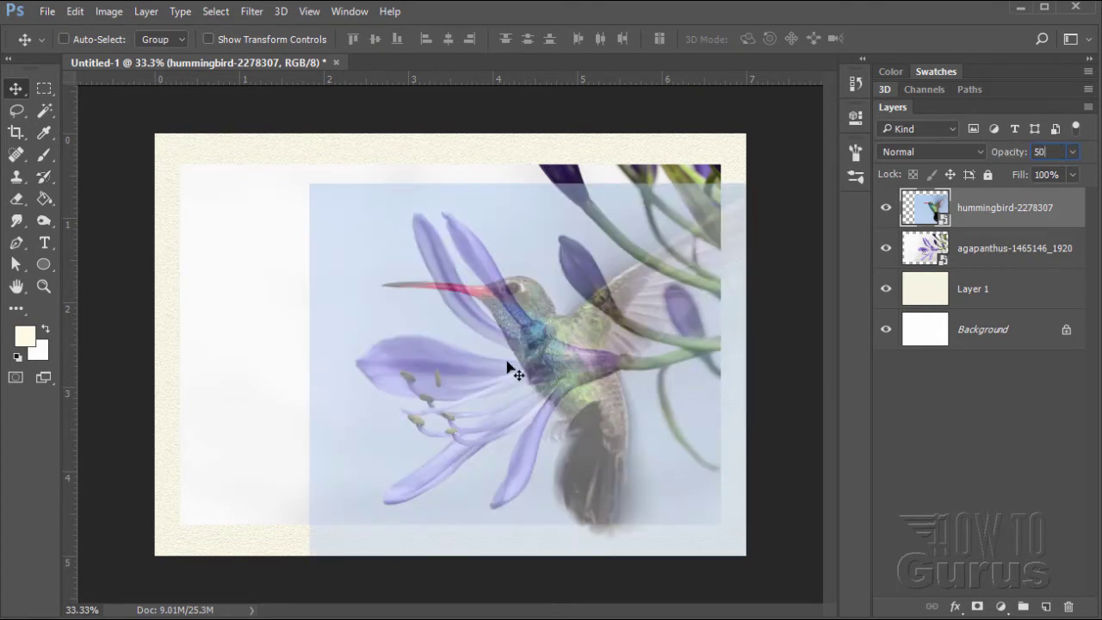
- Rotate the agapanthus layer to about -152.66° and position it around X 666 px, Y 627 px, with the blossom at the hummingbird's beak
{"action": "left_click", "coordinate": [961, 235]}
{"action": "left_click_drag", "start_coordinate": [252, 261], "coordinate": [189, 319]}
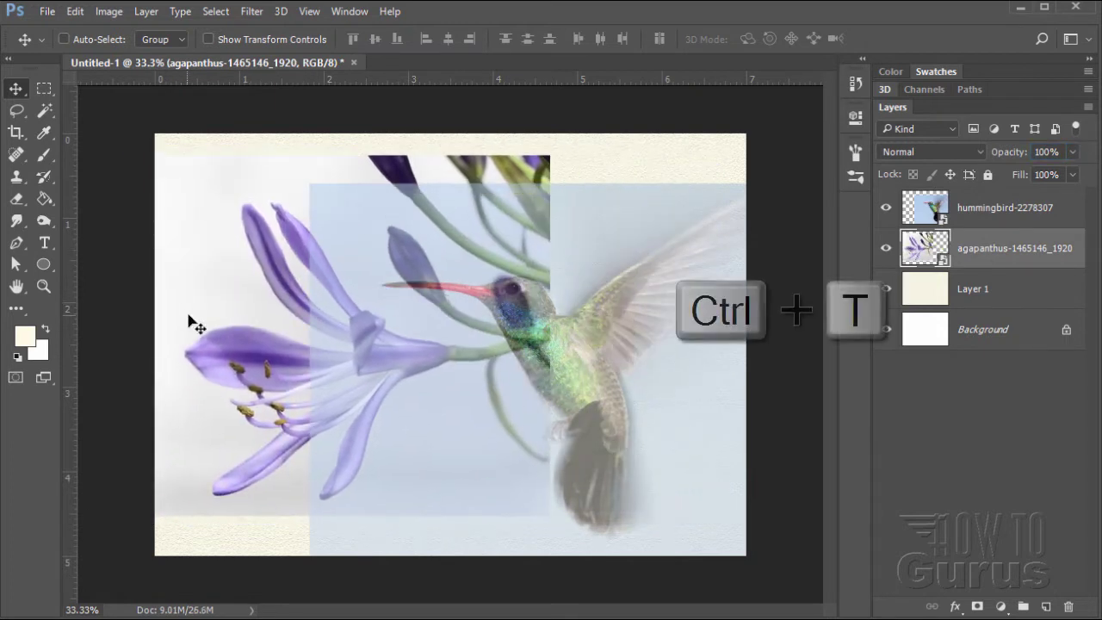
{"action": "key", "text": "ctrl"}
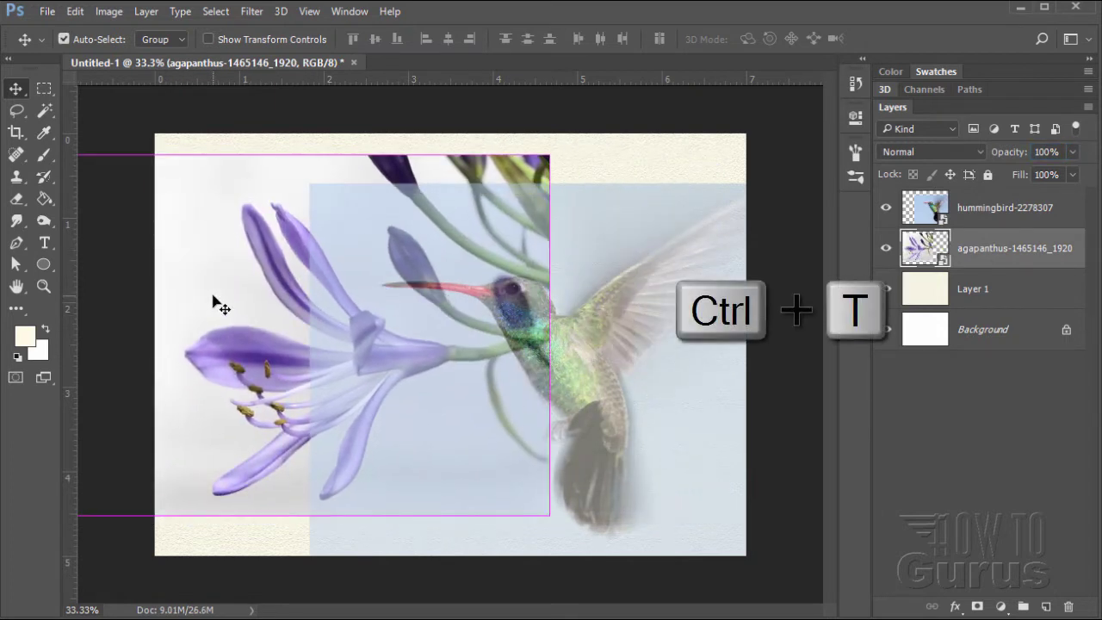
{"action": "key", "text": "ctrl+t"}
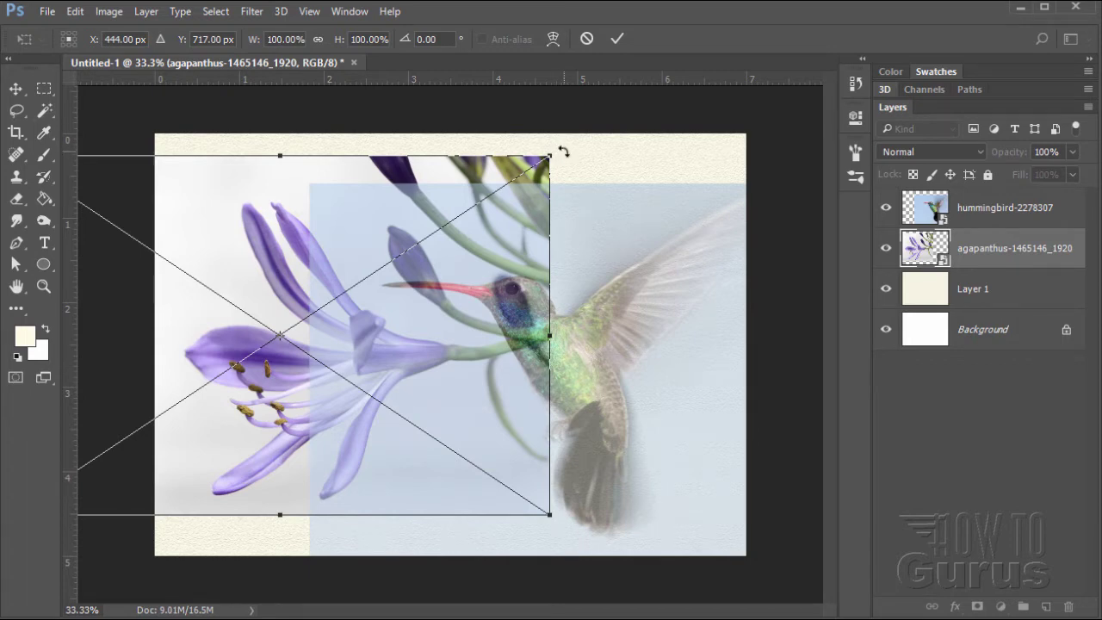
{"action": "left_click_drag", "start_coordinate": [563, 152], "coordinate": [76, 355]}
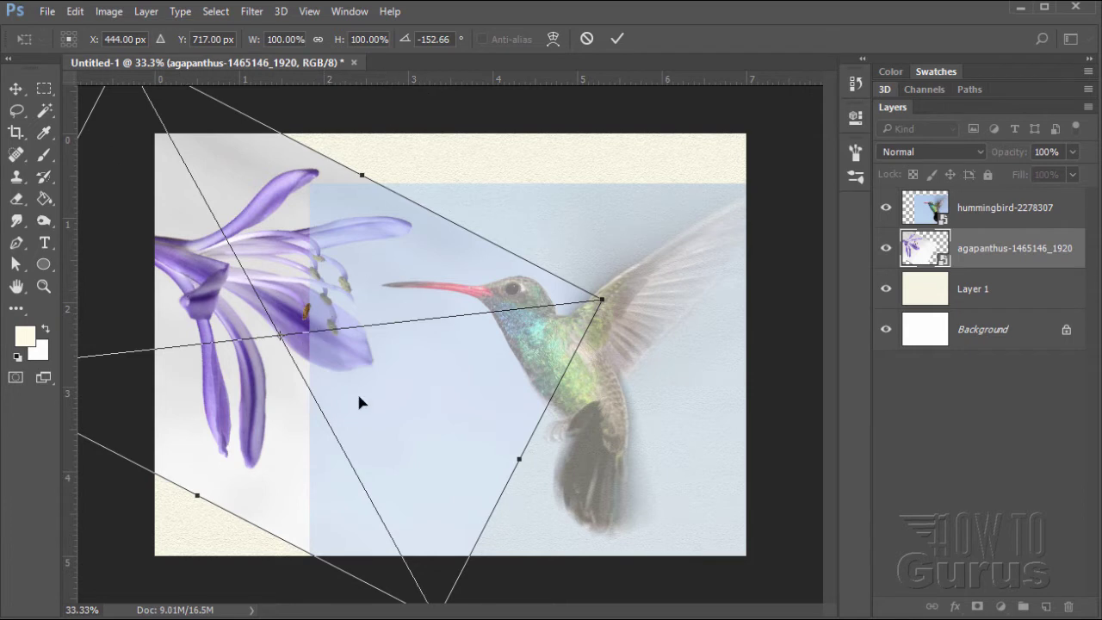
{"action": "left_click_drag", "start_coordinate": [198, 303], "coordinate": [261, 277]}
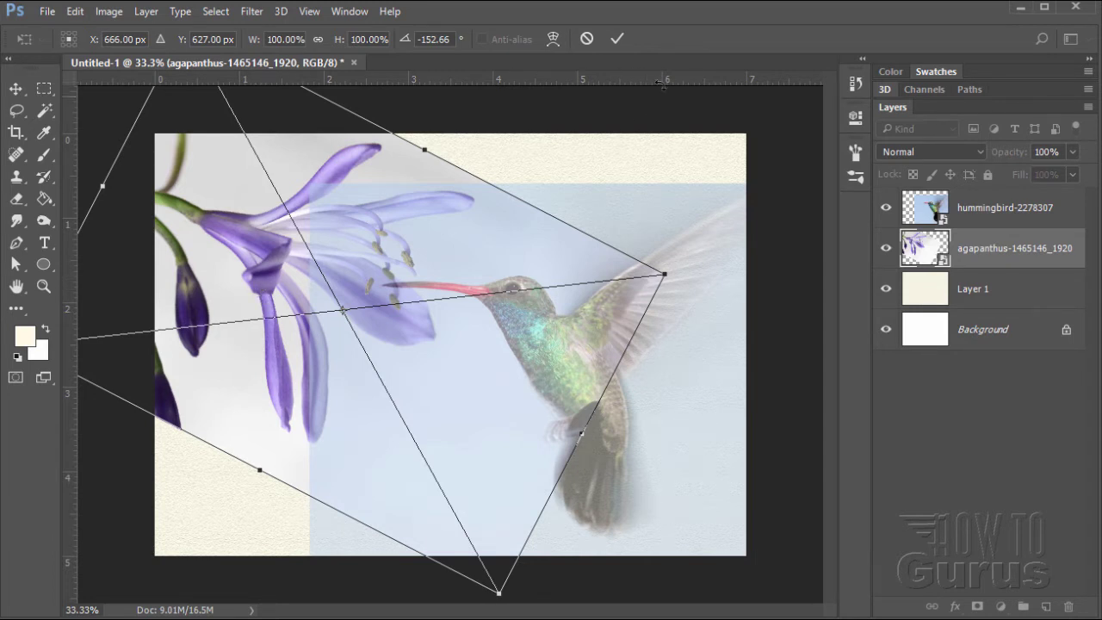
{"action": "left_click", "coordinate": [615, 40]}
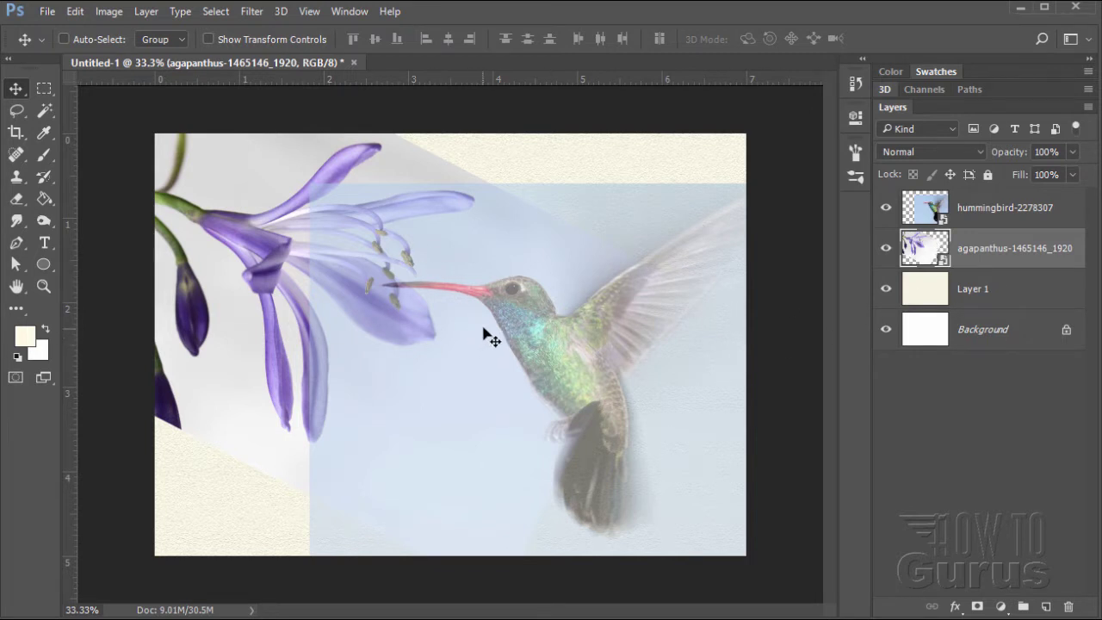
- Set the hummingbird layer's opacity to 100% and hide the agapanthus layer
{"action": "left_click", "coordinate": [992, 211]}
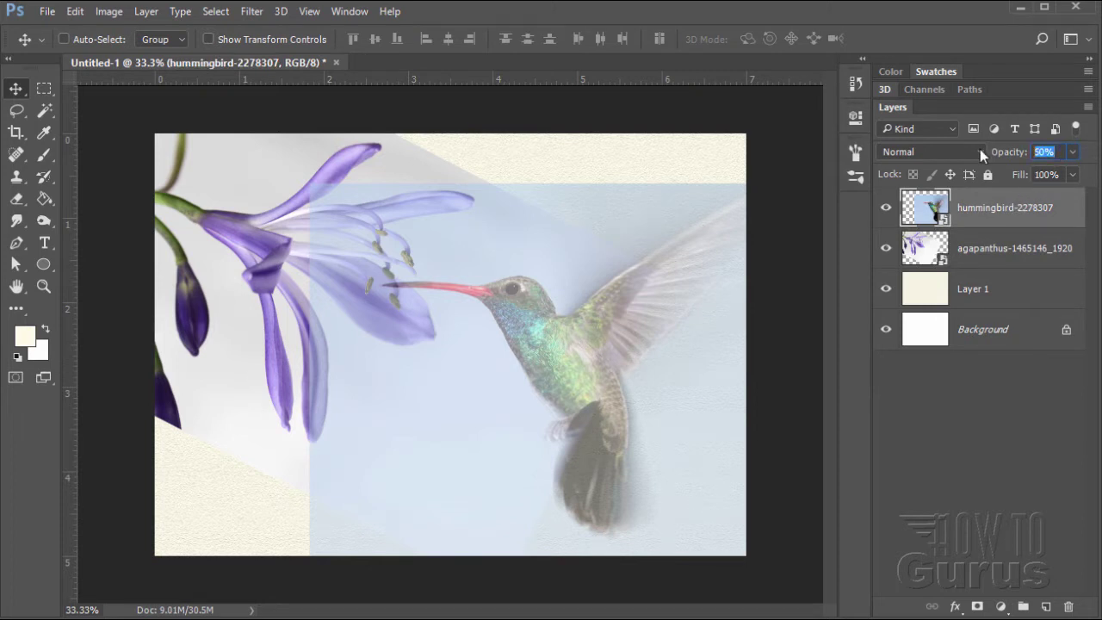
{"action": "type", "text": "100"}
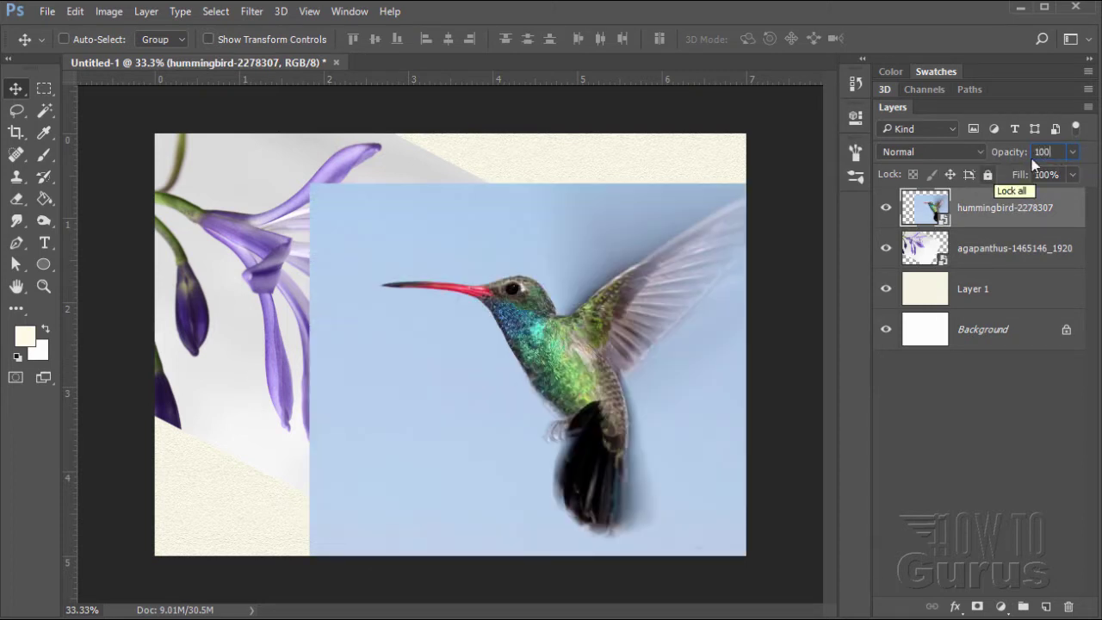
{"action": "left_click", "coordinate": [885, 248]}
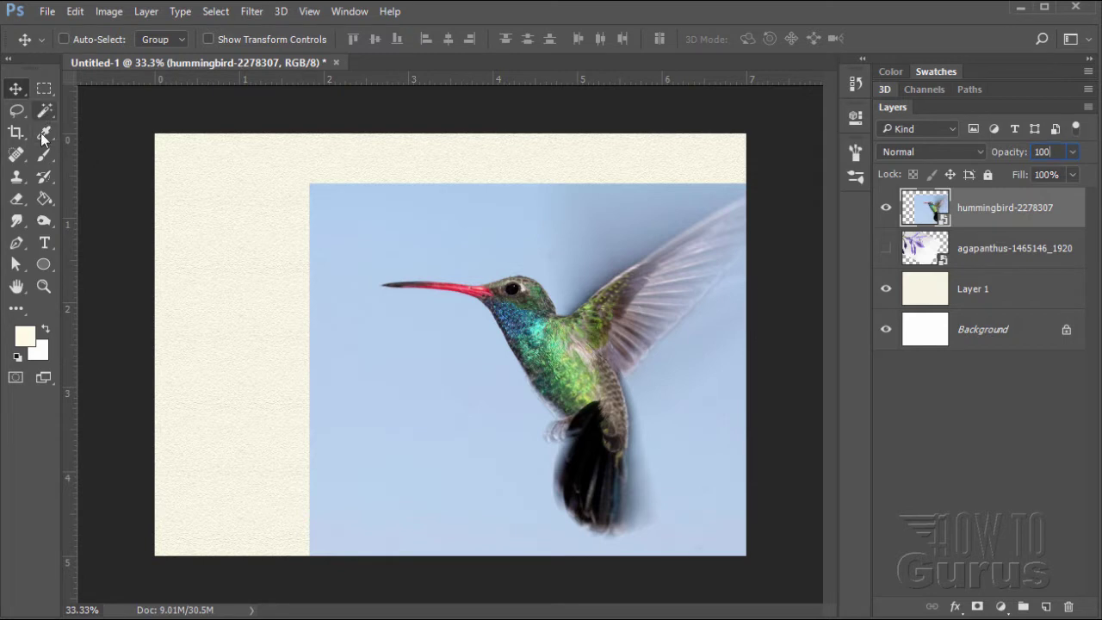
- Start a Pen tool path at the hummingbird's beak tip and trace the beak's underside, throat and chest down to the feet
{"action": "left_click", "coordinate": [44, 286]}
{"action": "left_click", "coordinate": [524, 368]}
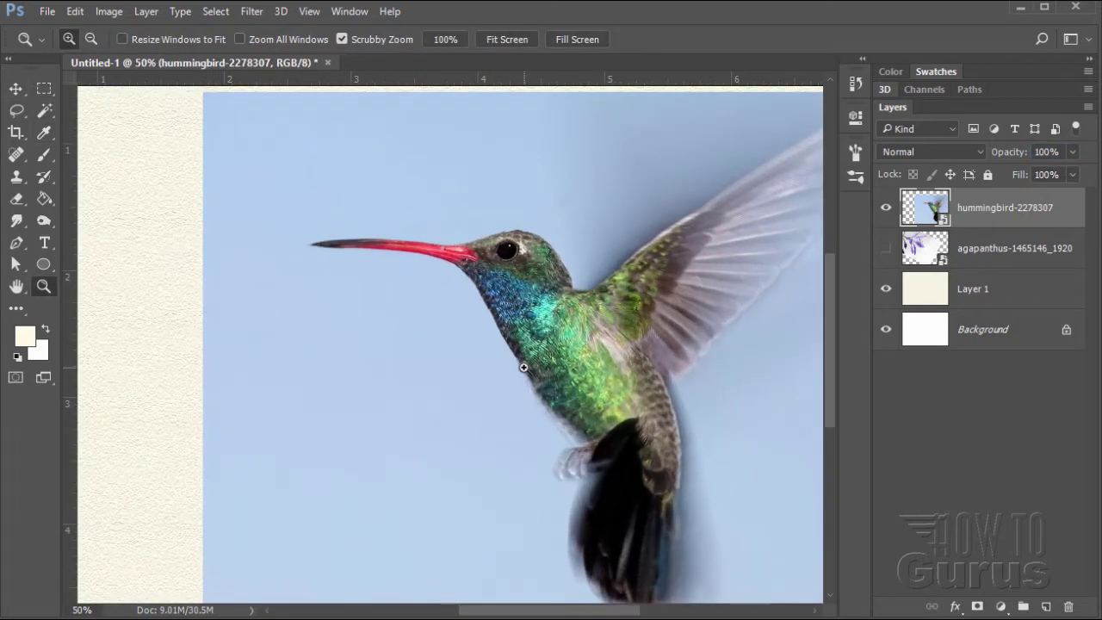
{"action": "left_click_drag", "start_coordinate": [613, 612], "coordinate": [646, 611]}
{"action": "left_click_drag", "start_coordinate": [830, 397], "coordinate": [826, 404]}
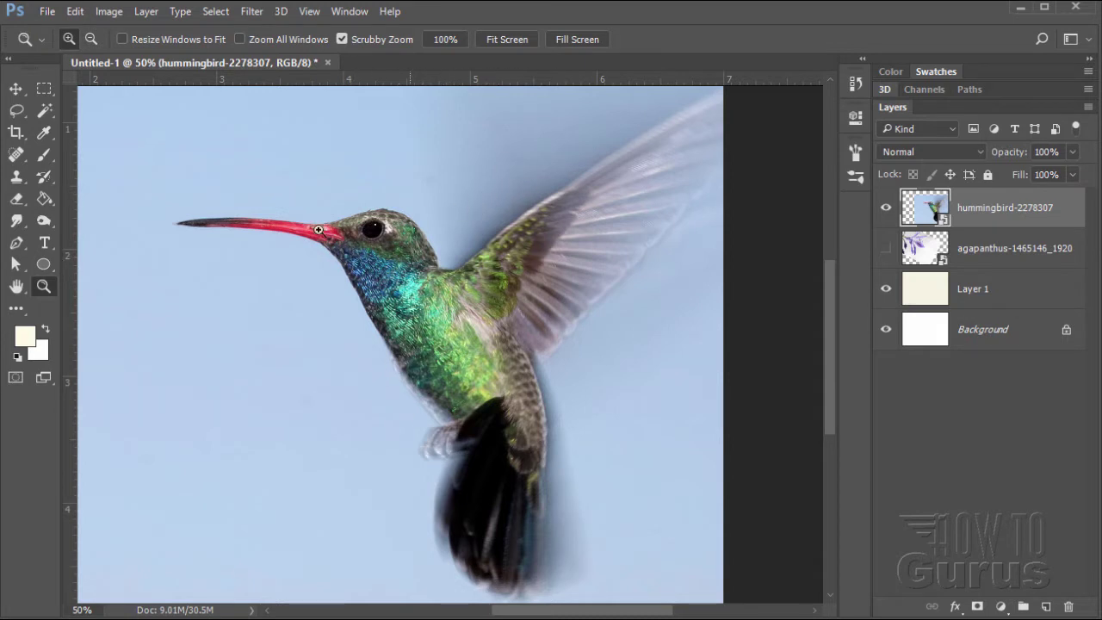
{"action": "left_click", "coordinate": [16, 243]}
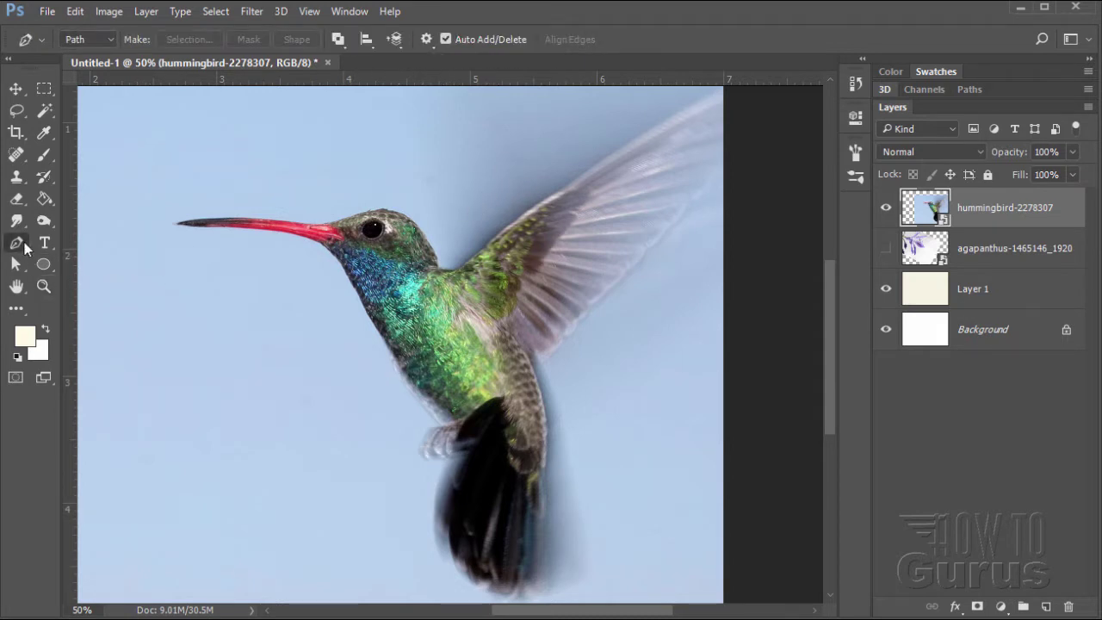
{"action": "left_click", "coordinate": [174, 226]}
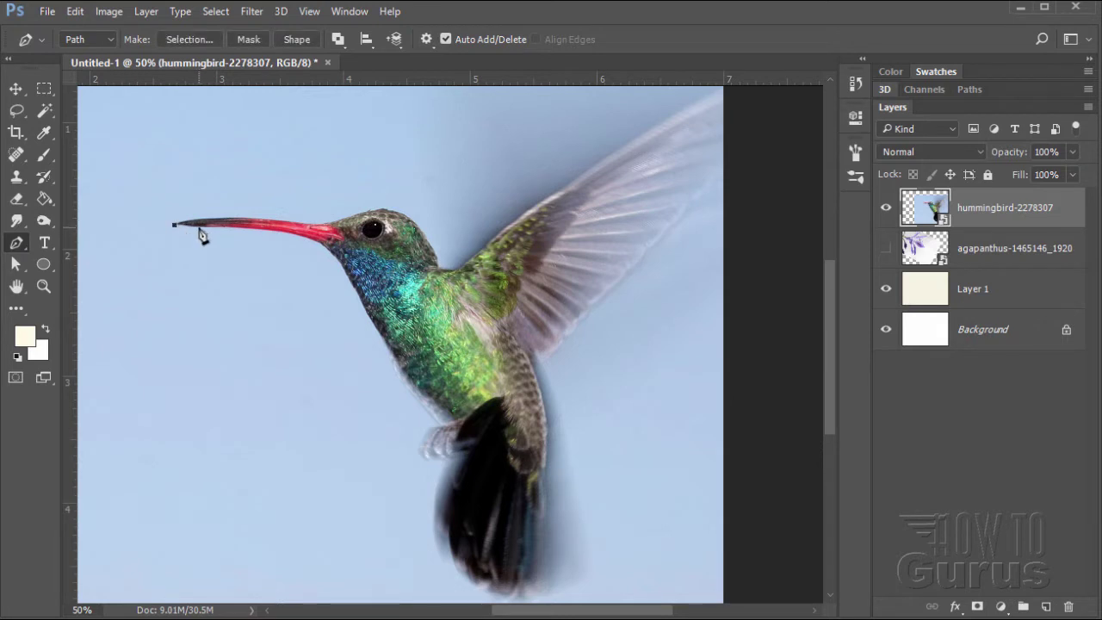
{"action": "left_click_drag", "start_coordinate": [199, 229], "coordinate": [298, 239]}
{"action": "left_click_drag", "start_coordinate": [342, 268], "coordinate": [375, 334]}
{"action": "left_click_drag", "start_coordinate": [396, 367], "coordinate": [414, 404]}
{"action": "left_click", "coordinate": [414, 402]}
{"action": "left_click_drag", "start_coordinate": [425, 410], "coordinate": [430, 412]}
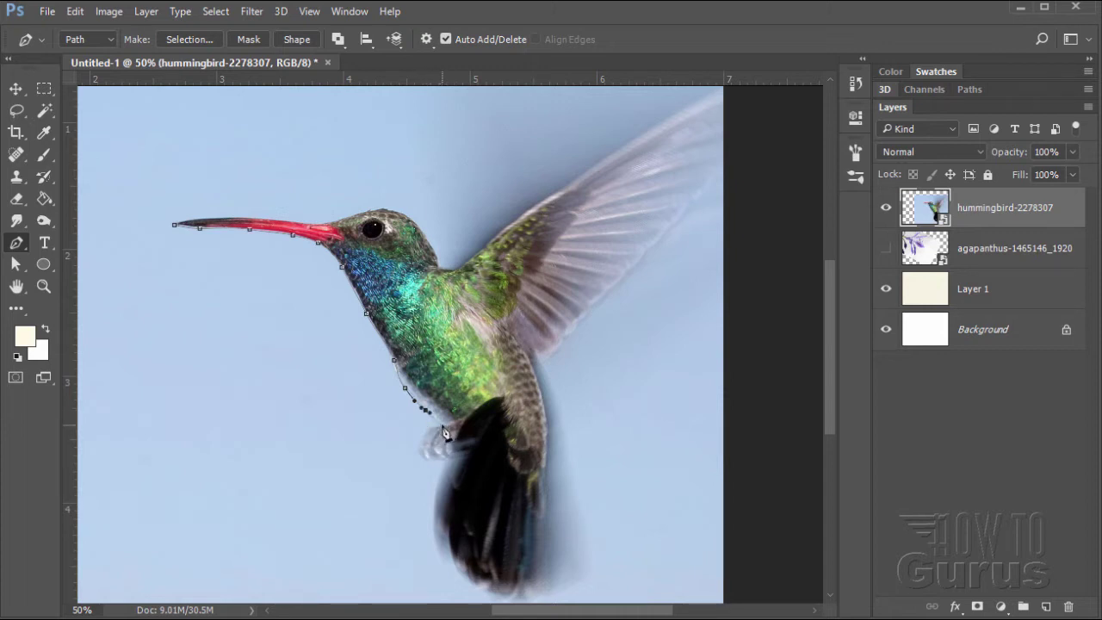
- Continue the path around the feet and tail feathers and up the back edge of the body
{"action": "left_click_drag", "start_coordinate": [442, 425], "coordinate": [444, 559]}
{"action": "left_click", "coordinate": [449, 553]}
{"action": "left_click", "coordinate": [455, 568]}
{"action": "left_click_drag", "start_coordinate": [473, 582], "coordinate": [479, 592]}
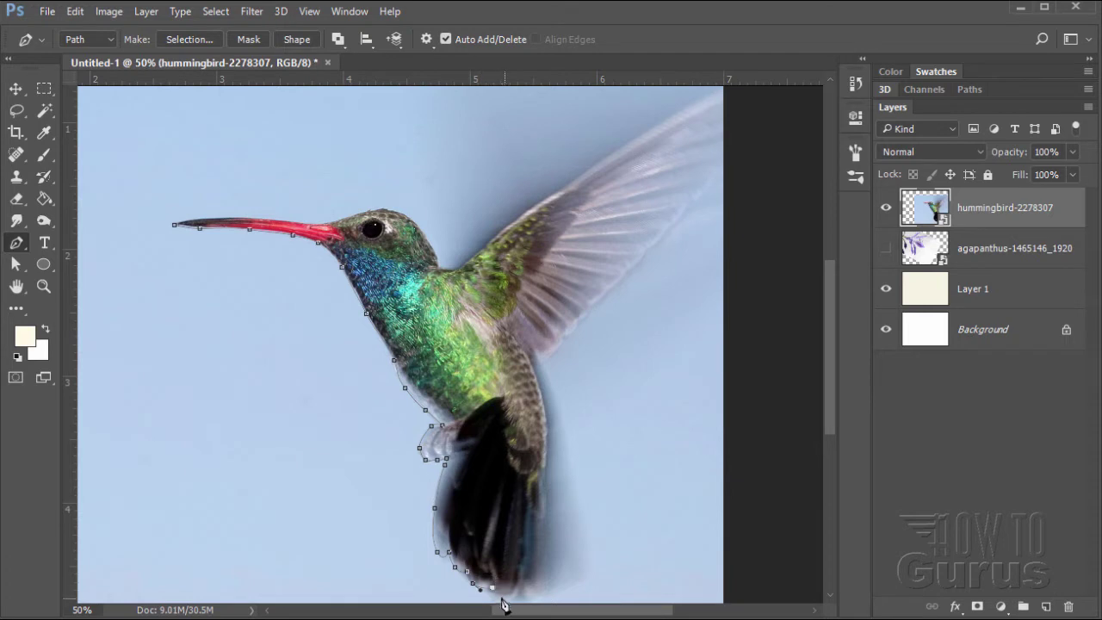
{"action": "left_click_drag", "start_coordinate": [500, 595], "coordinate": [509, 600]}
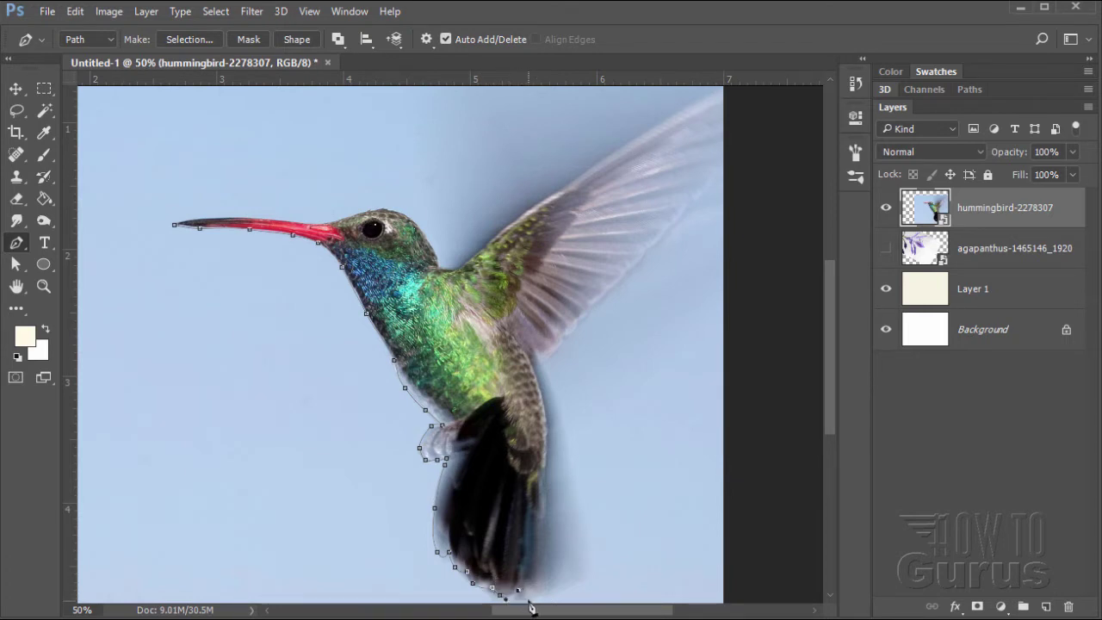
{"action": "left_click_drag", "start_coordinate": [525, 598], "coordinate": [548, 566]}
{"action": "left_click_drag", "start_coordinate": [546, 513], "coordinate": [550, 459]}
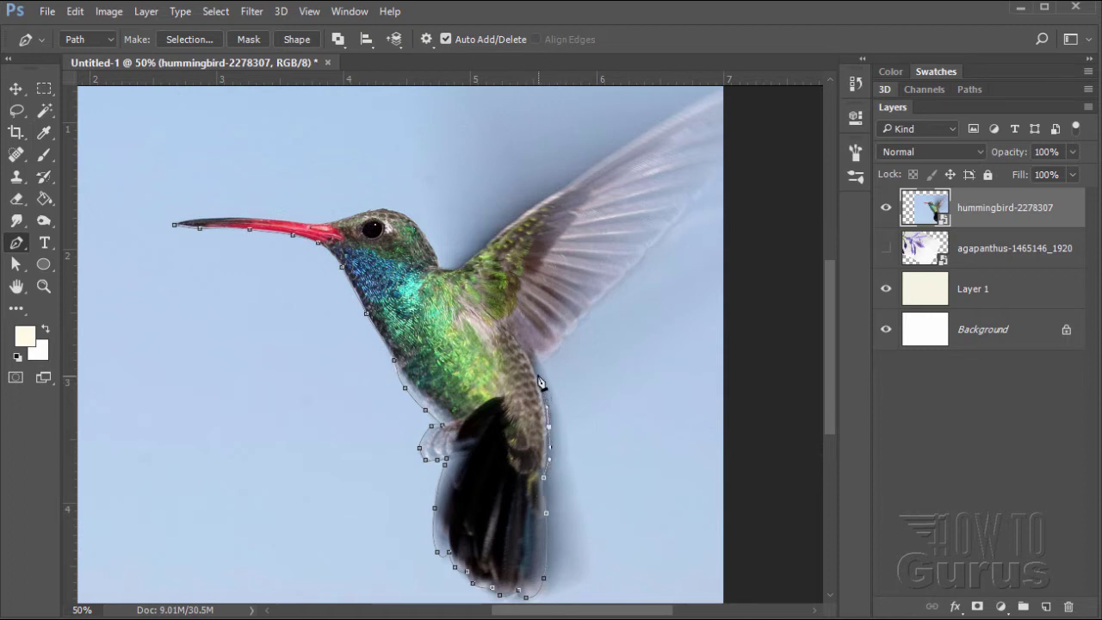
- Extend the path along the wing's lower edge, beyond the image's edge at the wing tip, and back along its upper edge to the neck
{"action": "left_click_drag", "start_coordinate": [535, 367], "coordinate": [730, 174]}
{"action": "left_click", "coordinate": [660, 243]}
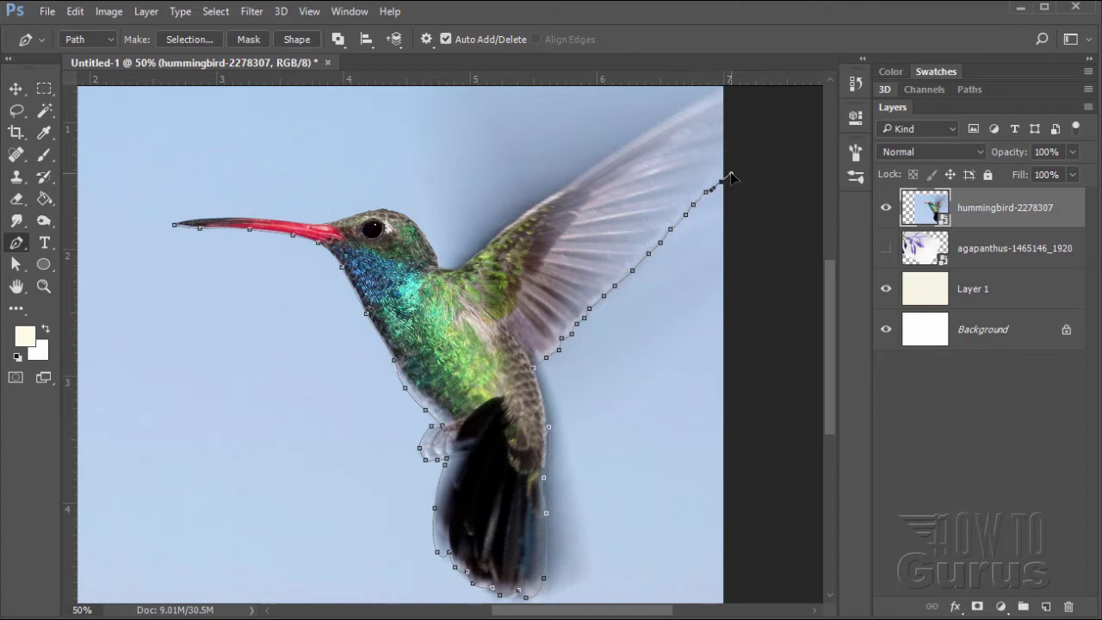
{"action": "left_click", "coordinate": [736, 90]}
{"action": "left_click", "coordinate": [710, 96]}
{"action": "left_click", "coordinate": [665, 120]}
{"action": "left_click", "coordinate": [649, 130]}
{"action": "left_click", "coordinate": [634, 140]}
{"action": "left_click_drag", "start_coordinate": [602, 163], "coordinate": [537, 209]}
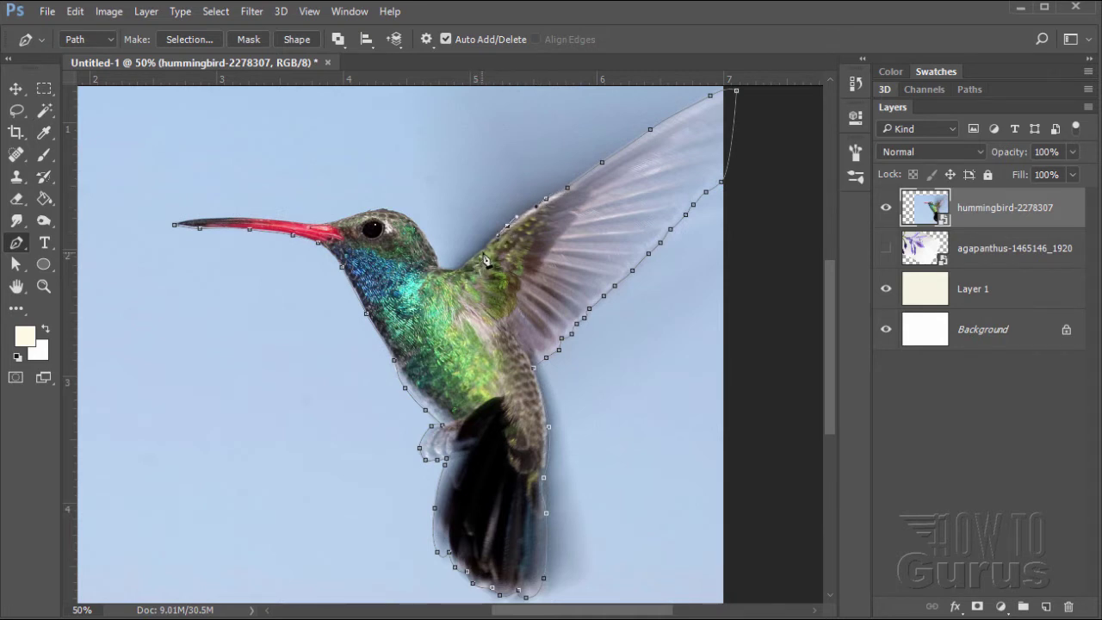
{"action": "left_click_drag", "start_coordinate": [485, 248], "coordinate": [451, 277]}
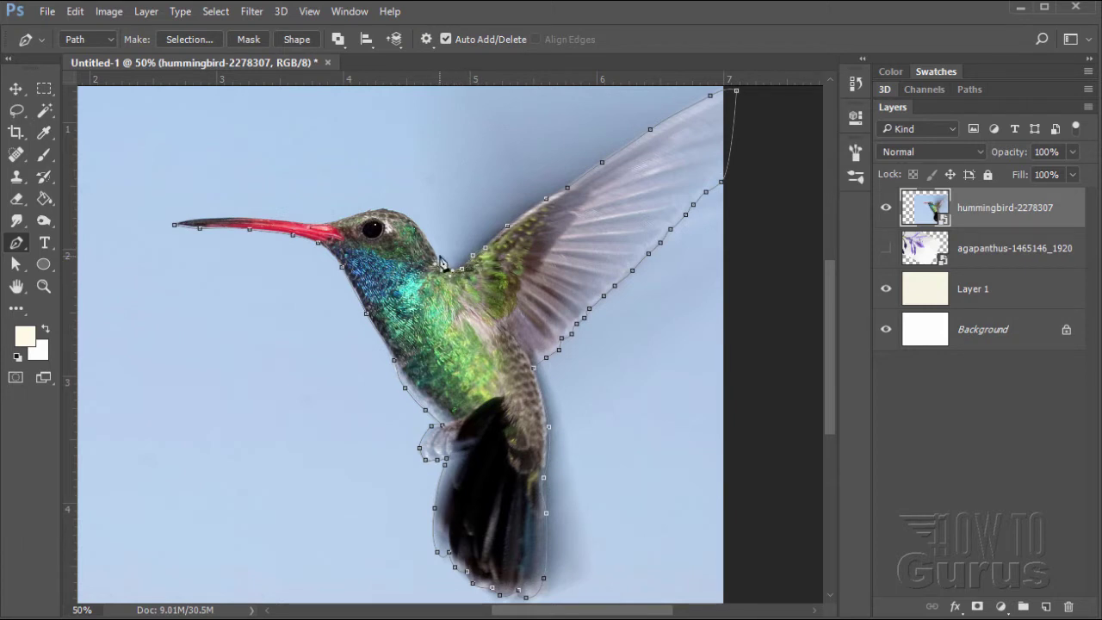
- Trace the back of the head, the crown and the beak's upper edge, closing the path at the beak tip
{"action": "left_click_drag", "start_coordinate": [437, 256], "coordinate": [432, 246]}
{"action": "left_click_drag", "start_coordinate": [379, 208], "coordinate": [358, 218]}
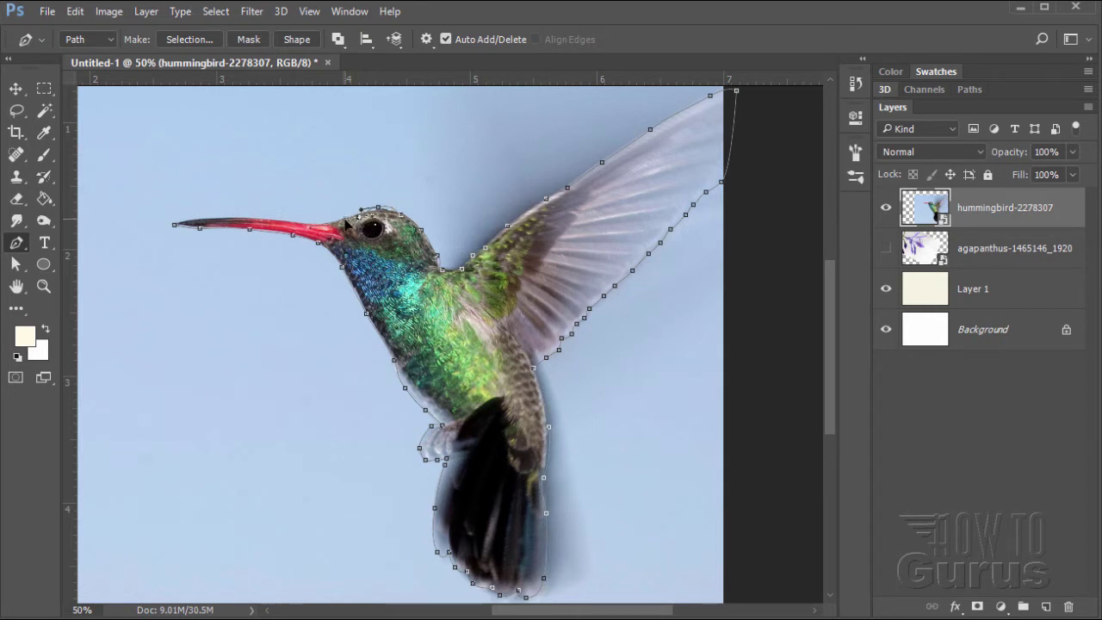
{"action": "left_click_drag", "start_coordinate": [325, 225], "coordinate": [256, 224]}
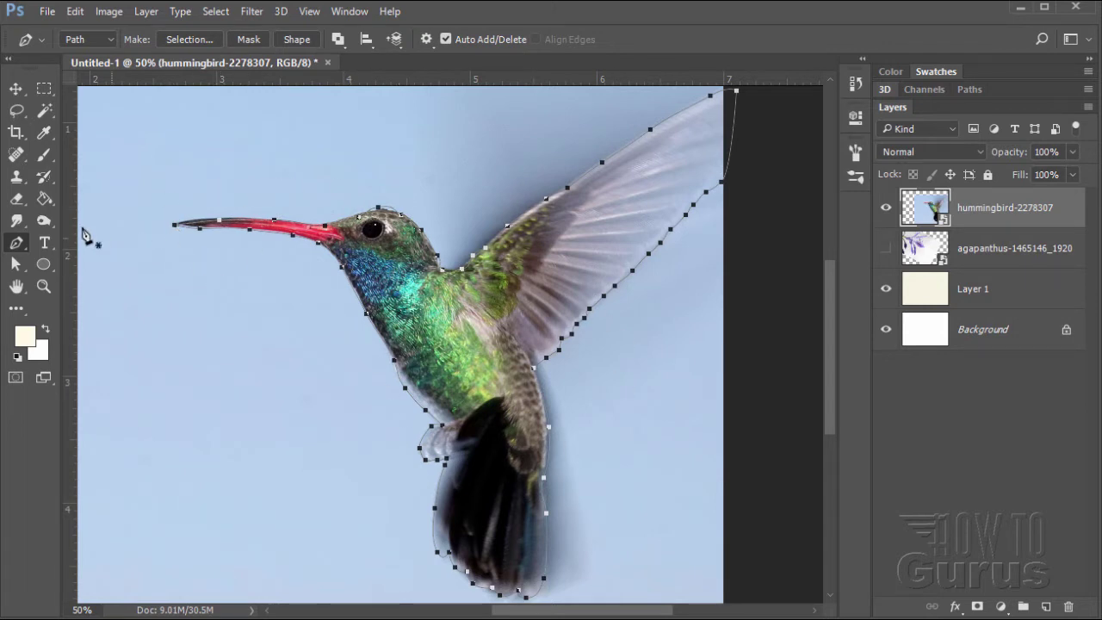
- Adjust the path's anchor handle near the beak tip with Direct Selection so the curve follows the beak's dark upper edge
{"action": "left_click", "coordinate": [44, 286]}
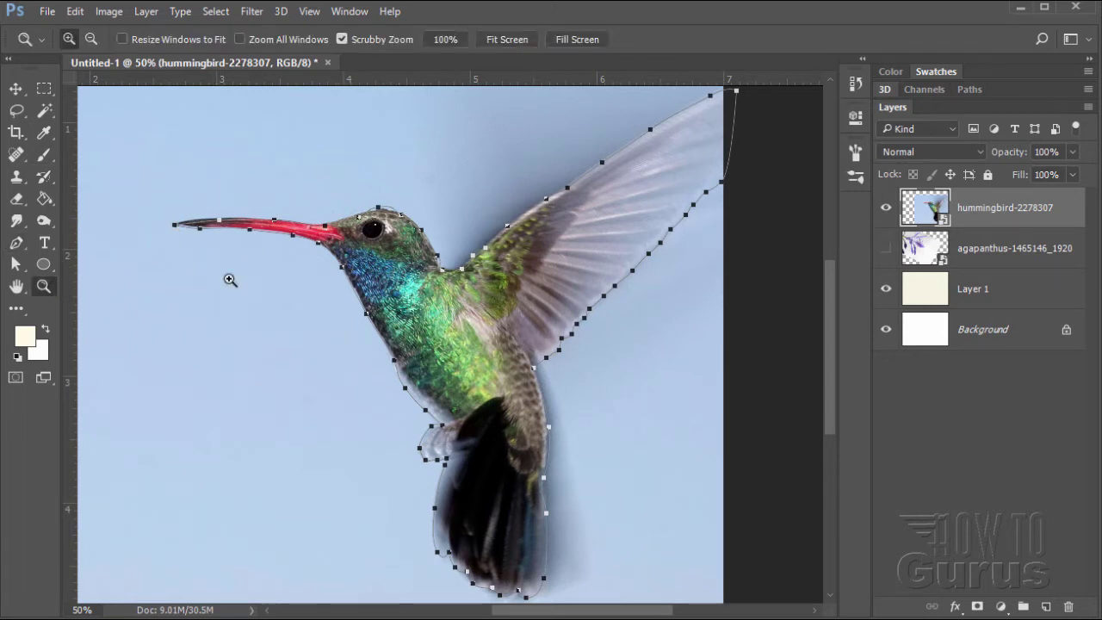
{"action": "left_click", "coordinate": [235, 226]}
{"action": "left_click", "coordinate": [235, 226]}
{"action": "left_click", "coordinate": [209, 232]}
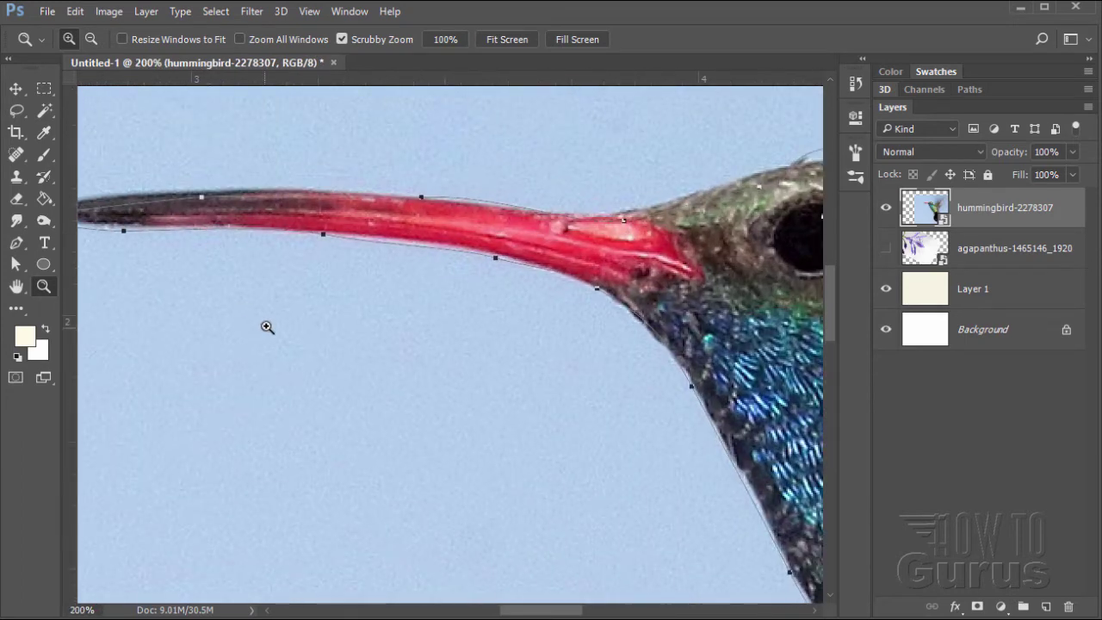
{"action": "left_click_drag", "start_coordinate": [542, 614], "coordinate": [531, 614]}
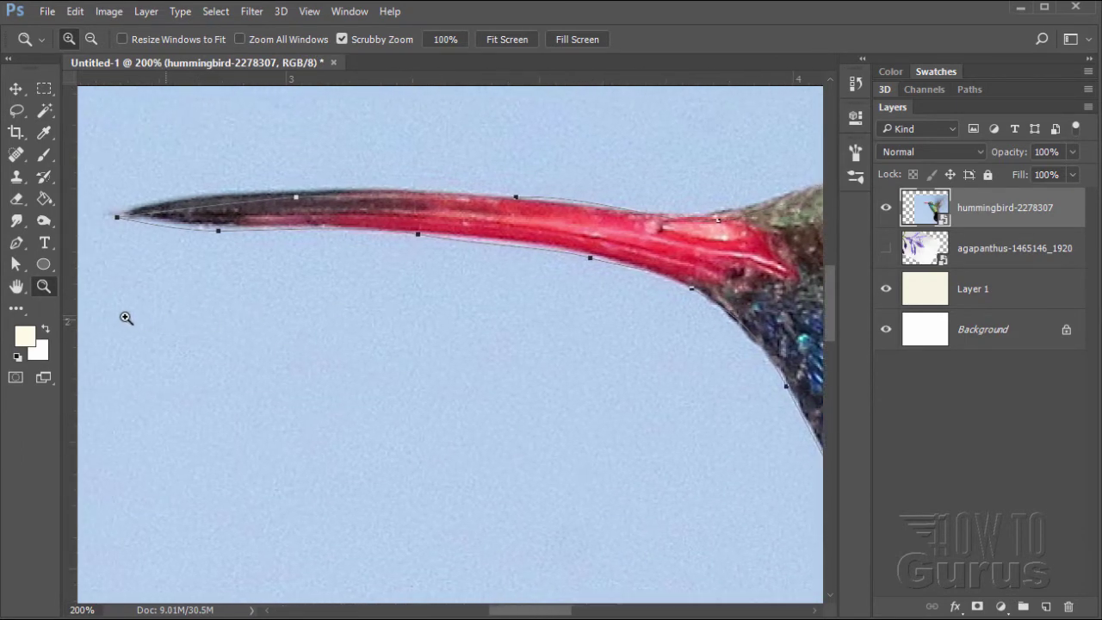
{"action": "left_click", "coordinate": [19, 264]}
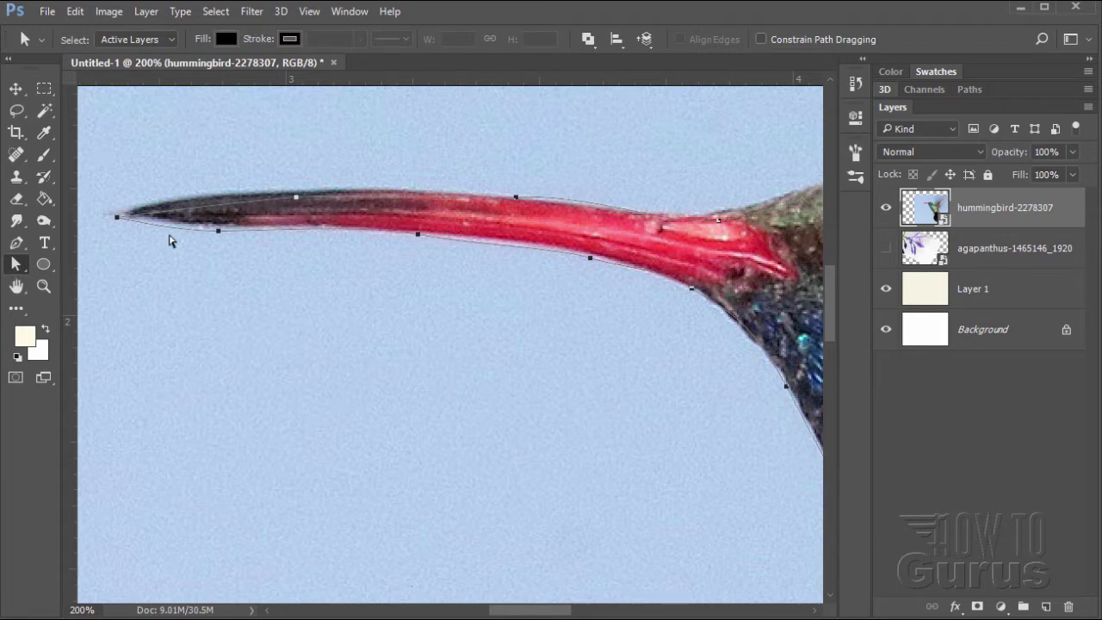
{"action": "left_click_drag", "start_coordinate": [295, 201], "coordinate": [204, 195]}
{"action": "left_click", "coordinate": [288, 259]}
{"action": "left_click", "coordinate": [295, 196]}
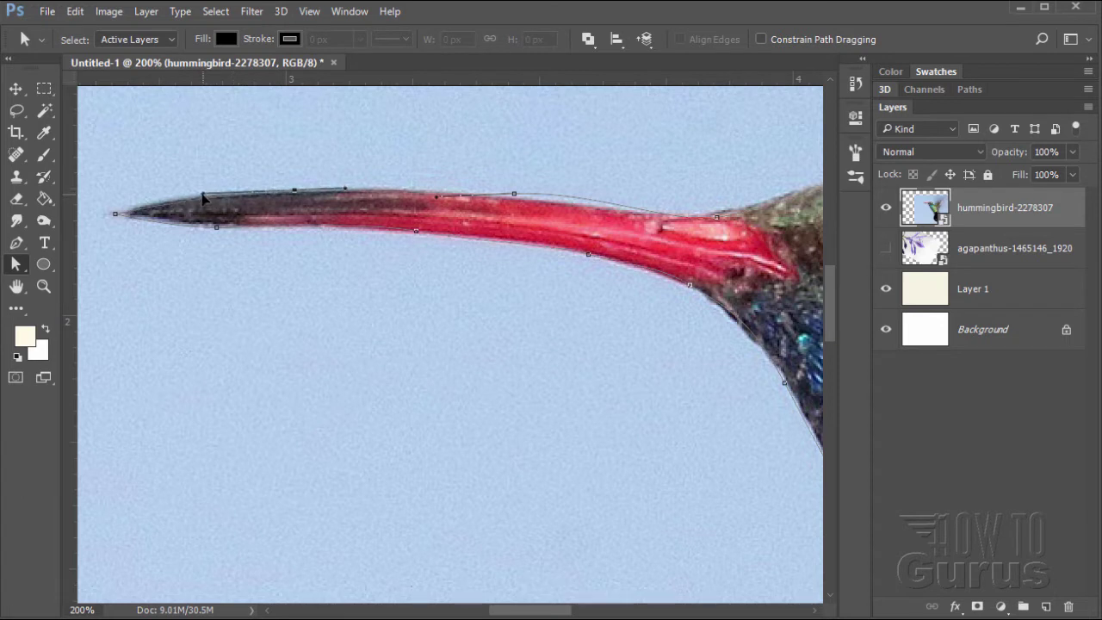
- Refine the anchor points and curve handles along the middle and base of the beak's upper edge
{"action": "left_click_drag", "start_coordinate": [516, 196], "coordinate": [597, 199]}
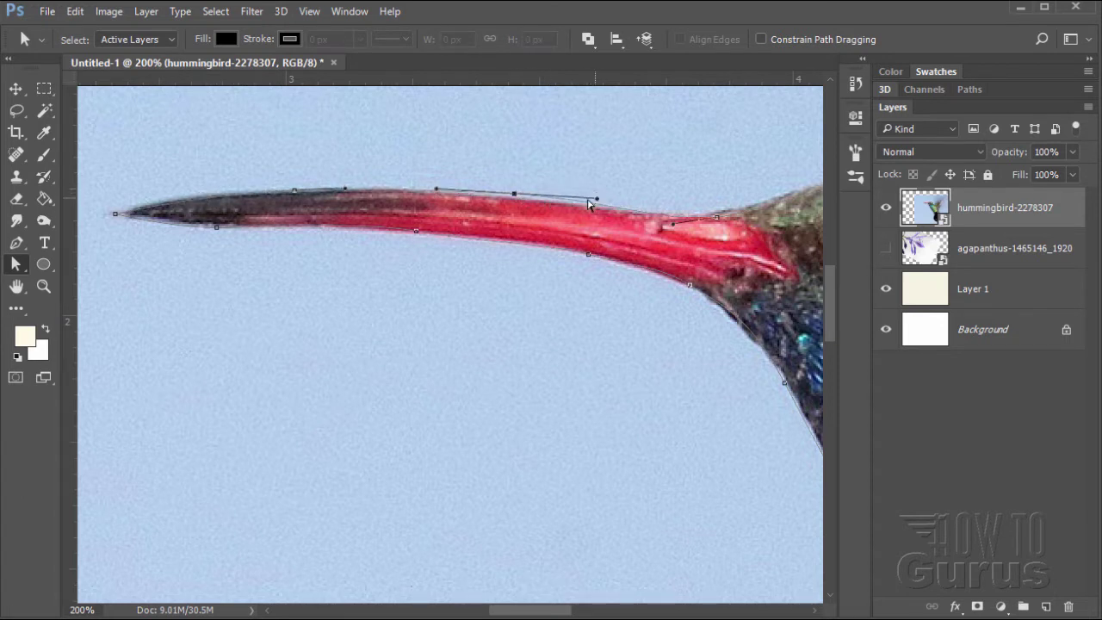
{"action": "left_click_drag", "start_coordinate": [514, 198], "coordinate": [511, 203]}
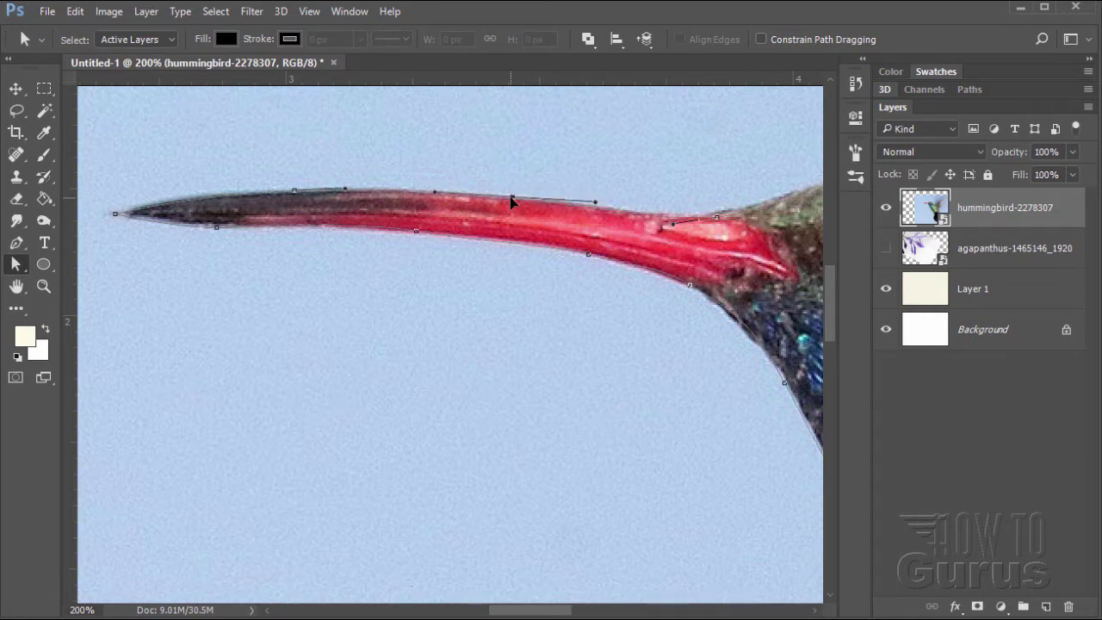
{"action": "left_click", "coordinate": [716, 217]}
{"action": "left_click_drag", "start_coordinate": [717, 219], "coordinate": [714, 218]}
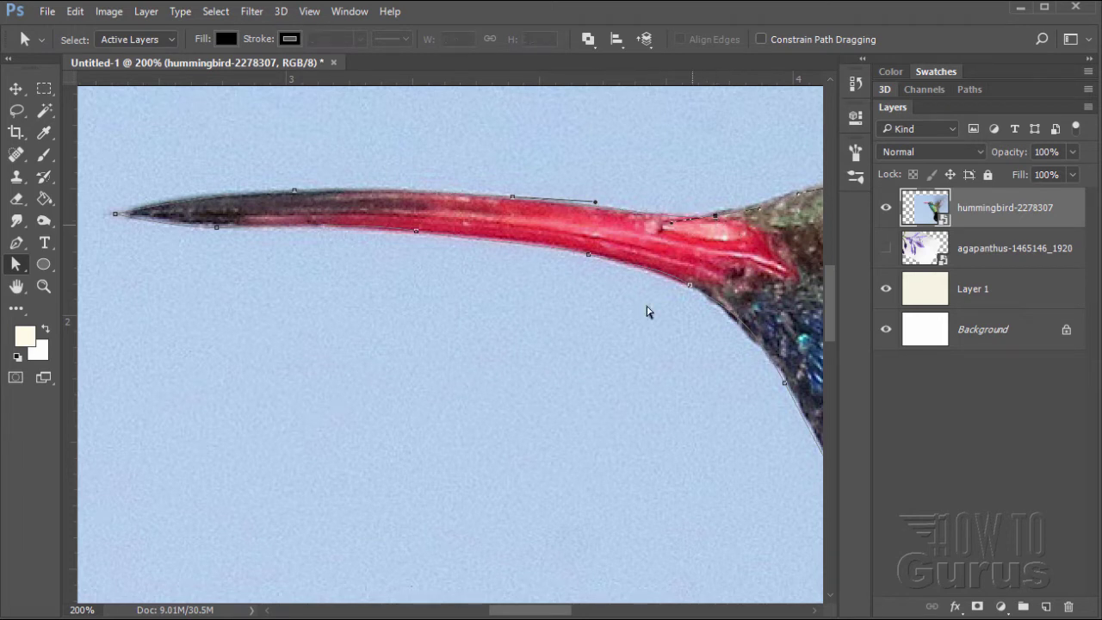
- Lower the crown's anchor point onto the feathers and reshape the adjoining curves to fit the top of the head
{"action": "left_click_drag", "start_coordinate": [542, 609], "coordinate": [591, 610]}
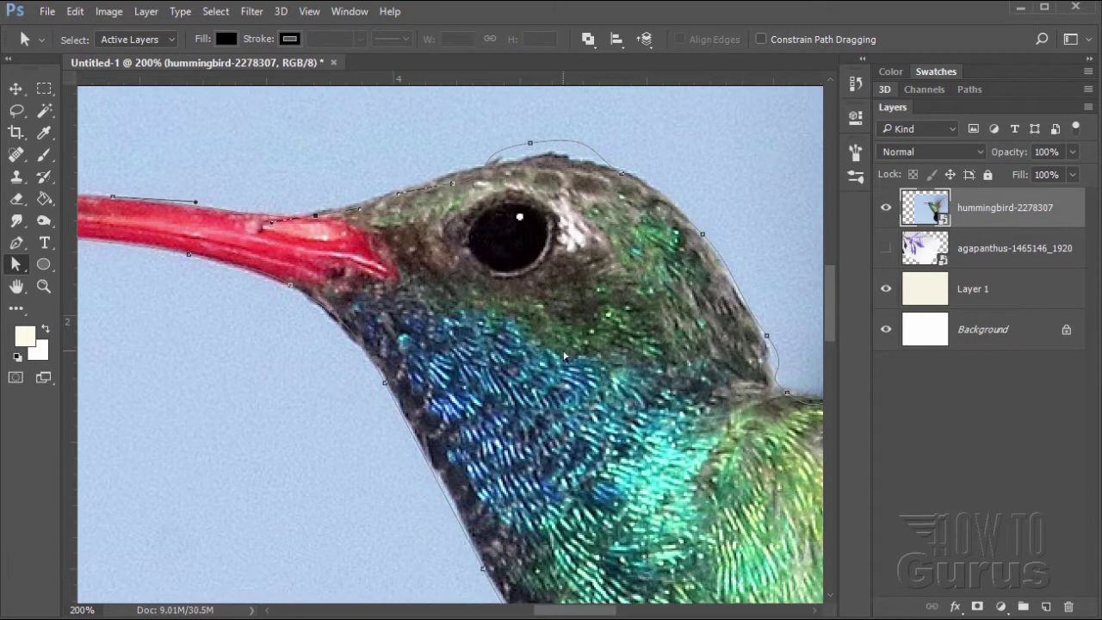
{"action": "left_click", "coordinate": [530, 144]}
{"action": "left_click_drag", "start_coordinate": [531, 145], "coordinate": [536, 142]}
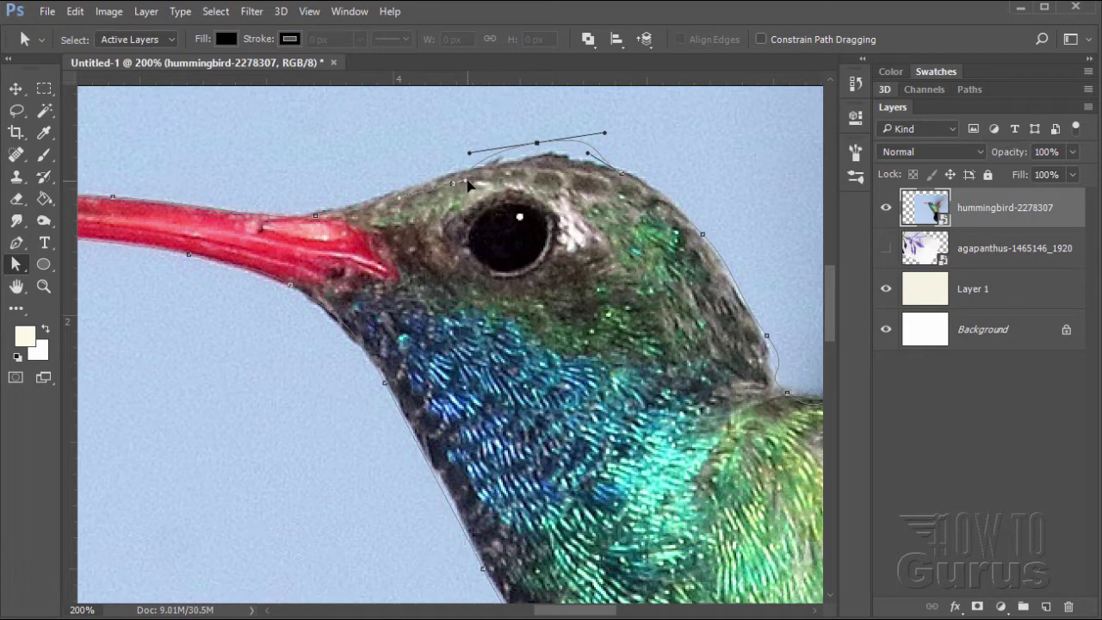
{"action": "left_click_drag", "start_coordinate": [537, 143], "coordinate": [540, 155]}
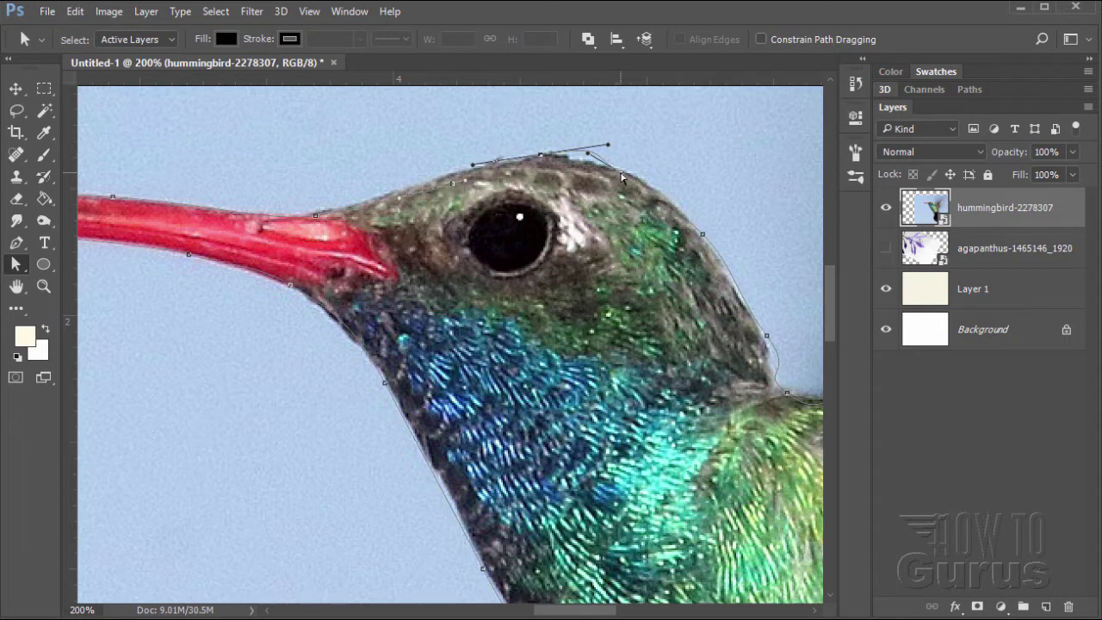
{"action": "left_click_drag", "start_coordinate": [622, 174], "coordinate": [568, 155]}
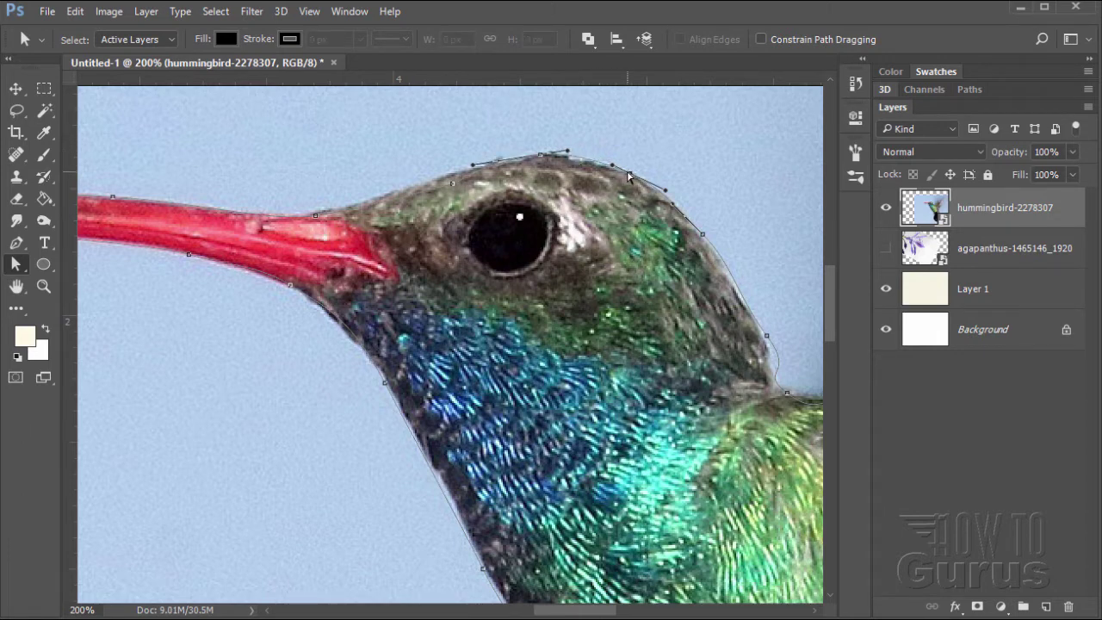
- Shorten the curve handles at the back of the head so the path fits the nape
{"action": "left_click", "coordinate": [767, 337]}
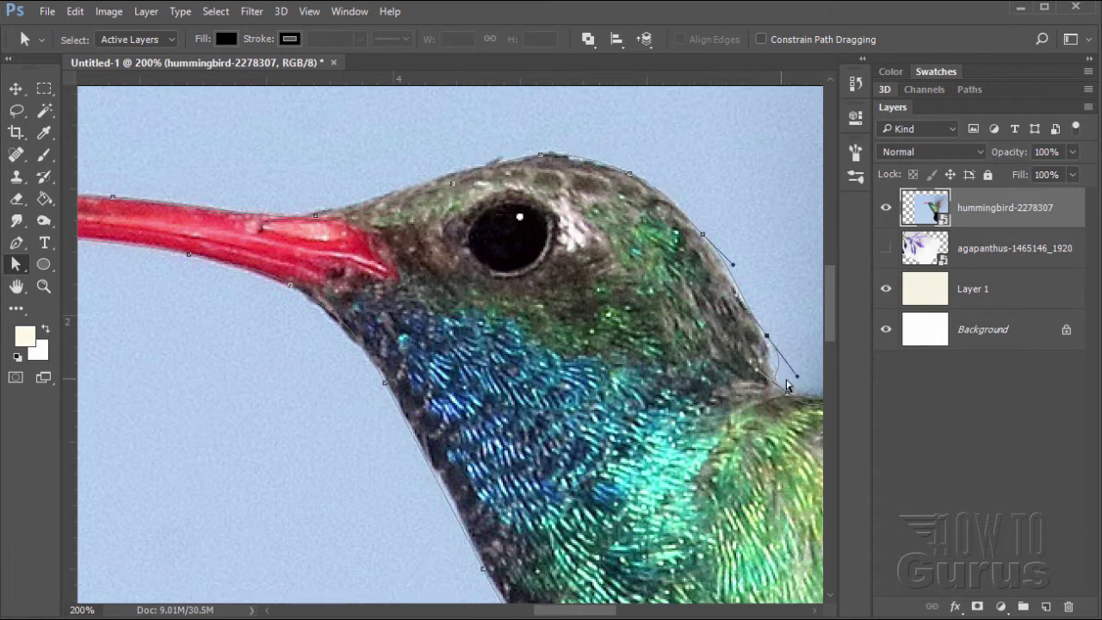
{"action": "left_click_drag", "start_coordinate": [797, 373], "coordinate": [774, 341]}
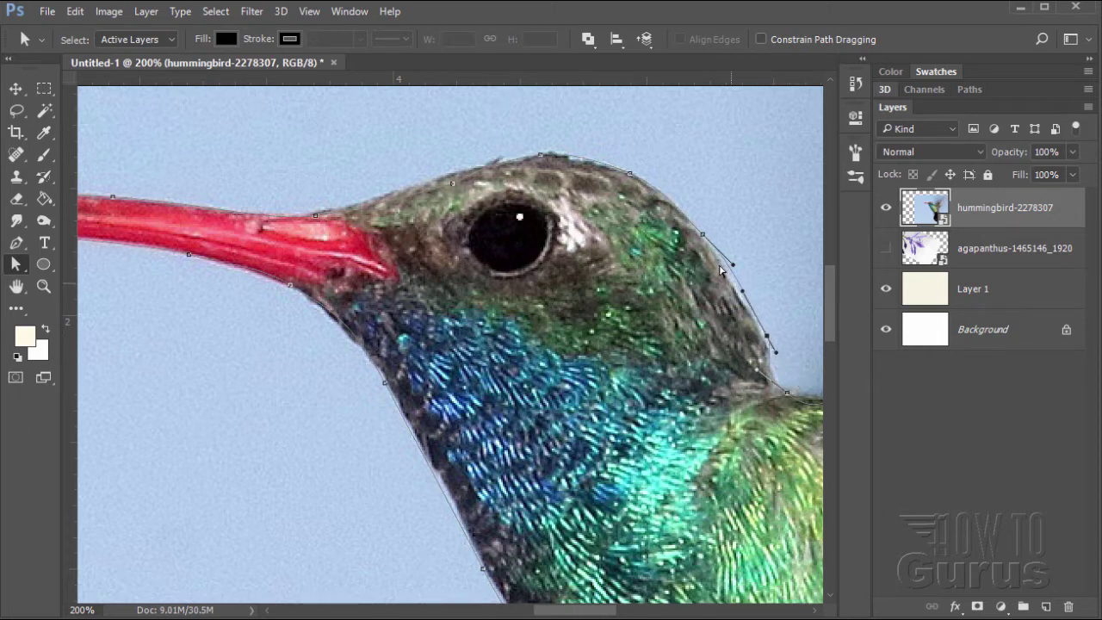
{"action": "left_click_drag", "start_coordinate": [732, 264], "coordinate": [730, 266]}
- Adjust the anchor points and handles from the neck dip along the wing's upper front edge to fit the feathers
{"action": "left_click_drag", "start_coordinate": [603, 613], "coordinate": [654, 613]}
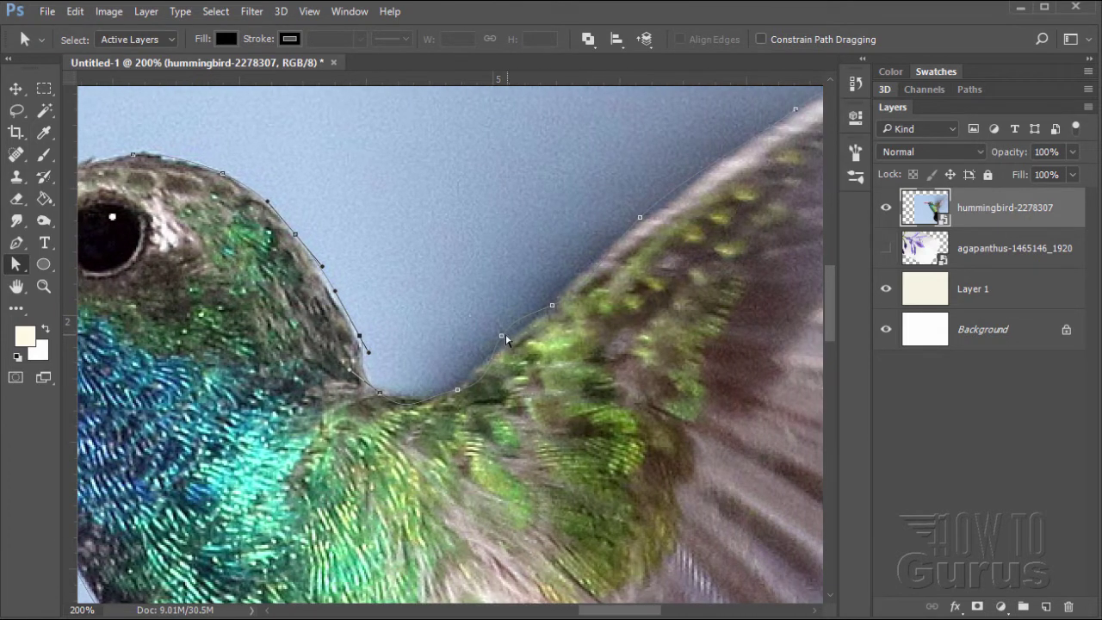
{"action": "left_click", "coordinate": [502, 336]}
{"action": "left_click_drag", "start_coordinate": [502, 337], "coordinate": [505, 344]}
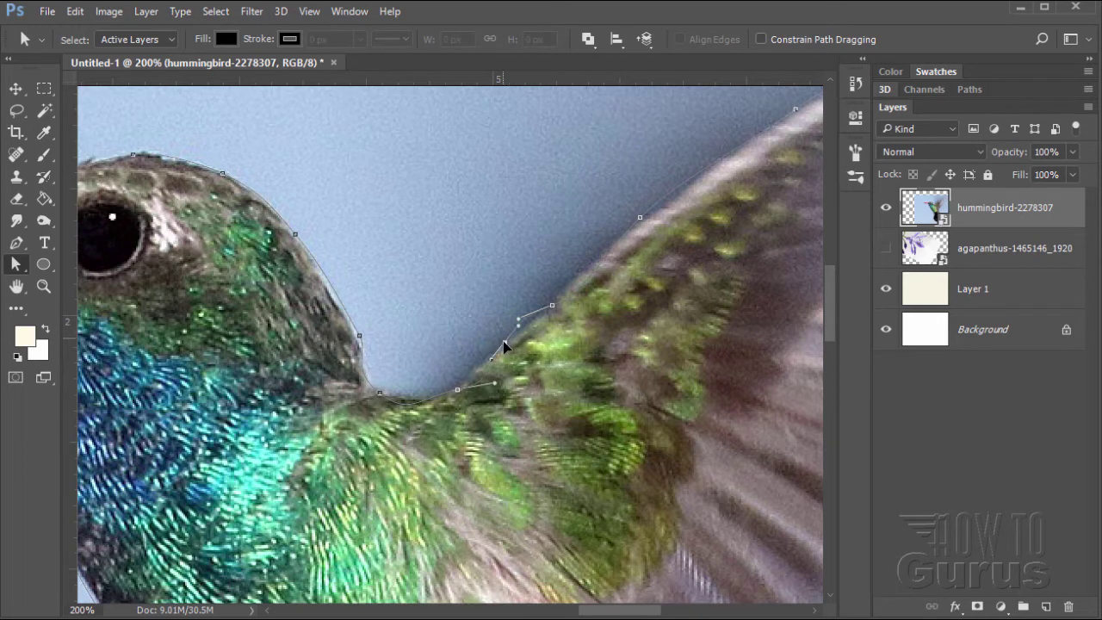
{"action": "left_click", "coordinate": [459, 391]}
{"action": "left_click_drag", "start_coordinate": [492, 389], "coordinate": [479, 369]}
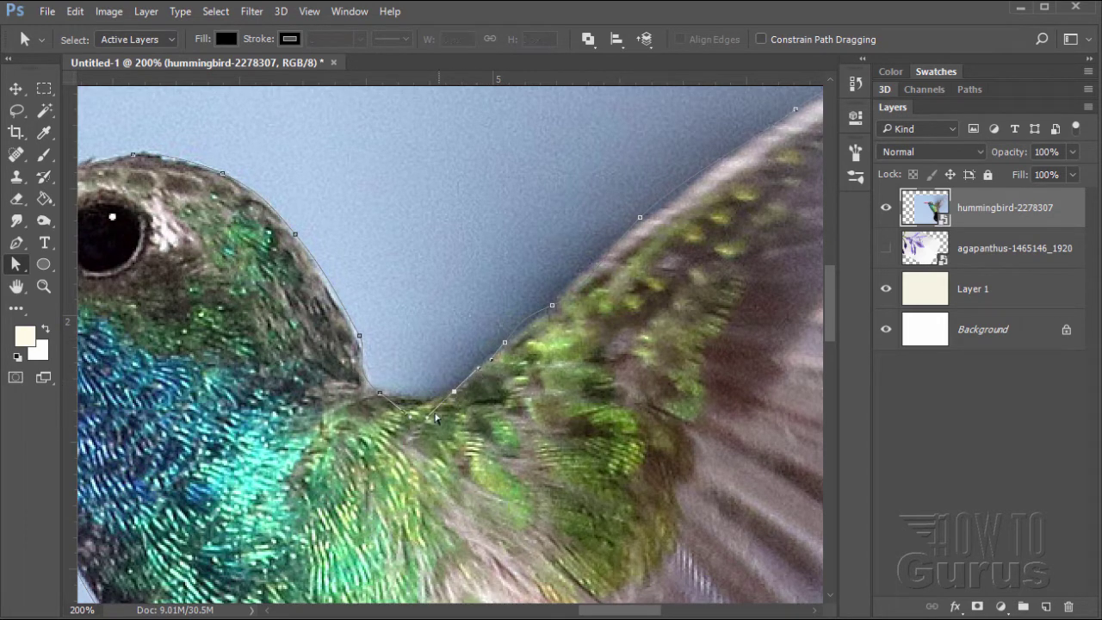
{"action": "left_click", "coordinate": [552, 307]}
{"action": "left_click_drag", "start_coordinate": [520, 321], "coordinate": [521, 326]}
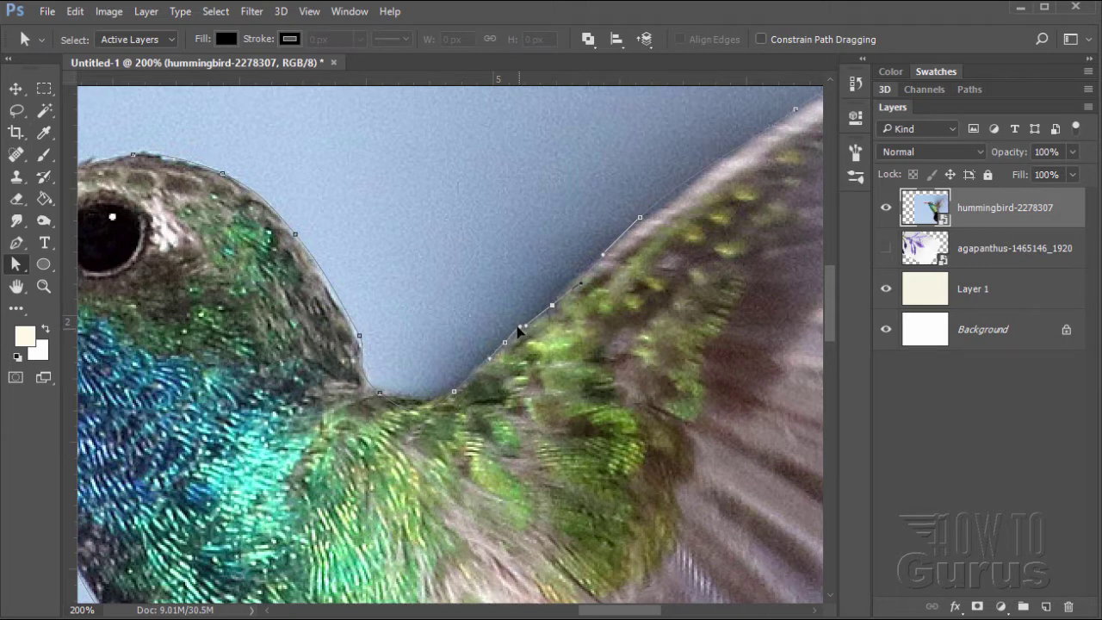
{"action": "left_click_drag", "start_coordinate": [639, 221], "coordinate": [644, 222]}
{"action": "left_click_drag", "start_coordinate": [606, 260], "coordinate": [602, 256]}
- Examine the path's fit around the wing, body, feet, chest and head at high magnification
{"action": "scroll", "coordinate": [651, 612], "scroll_direction": "down", "scroll_amount": 2}
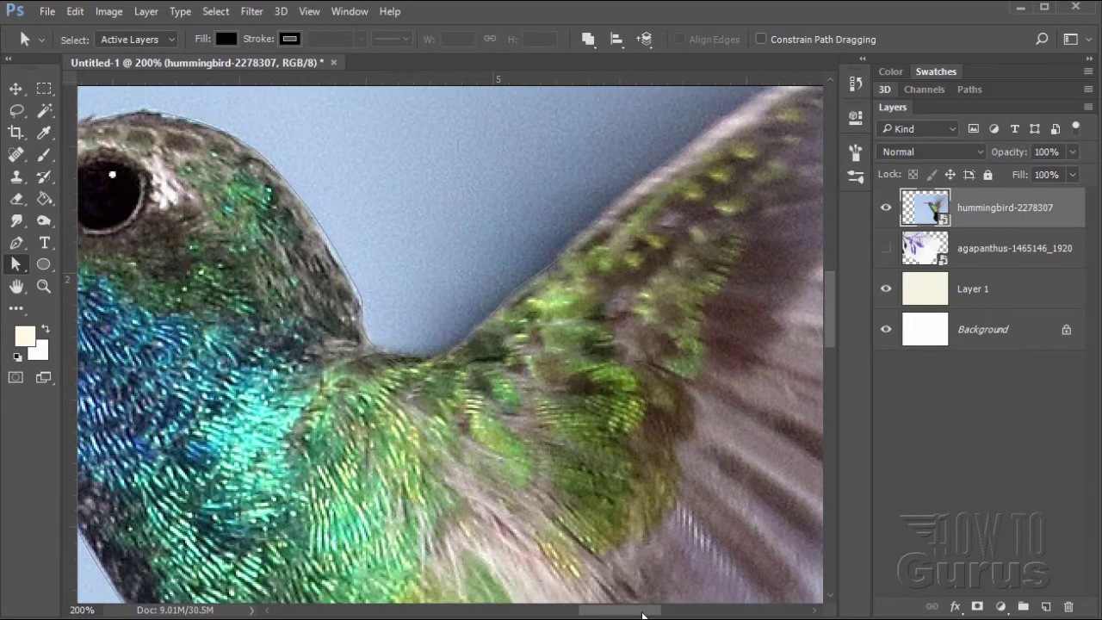
{"action": "left_click_drag", "start_coordinate": [643, 612], "coordinate": [696, 610]}
{"action": "left_click_drag", "start_coordinate": [832, 334], "coordinate": [821, 463]}
{"action": "left_click_drag", "start_coordinate": [699, 613], "coordinate": [656, 613]}
{"action": "left_click_drag", "start_coordinate": [830, 447], "coordinate": [829, 397]}
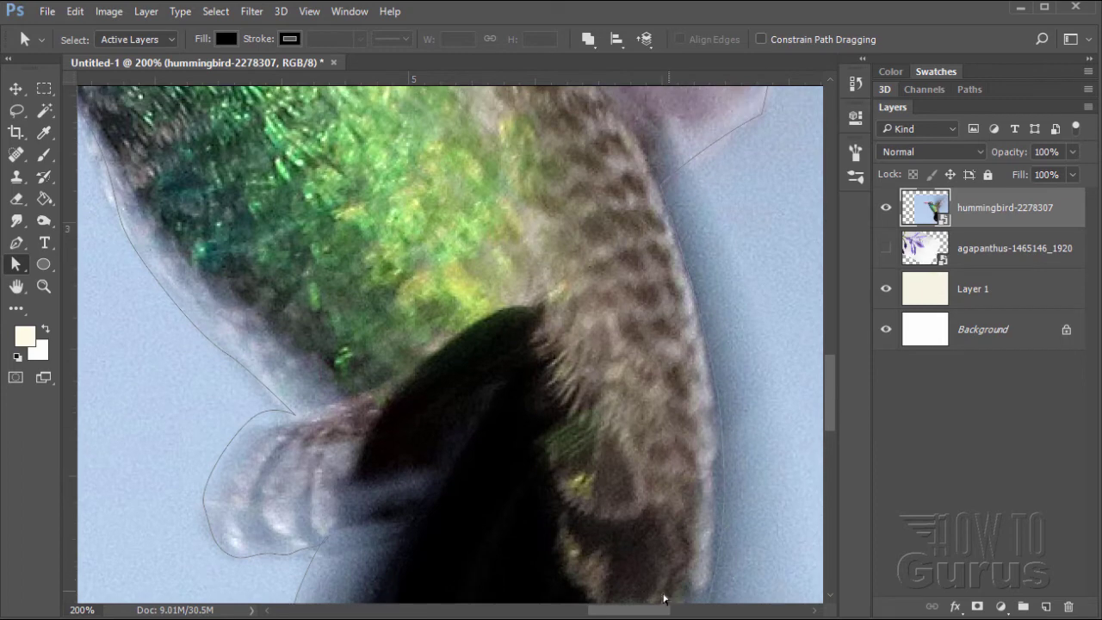
{"action": "left_click_drag", "start_coordinate": [647, 613], "coordinate": [618, 613]}
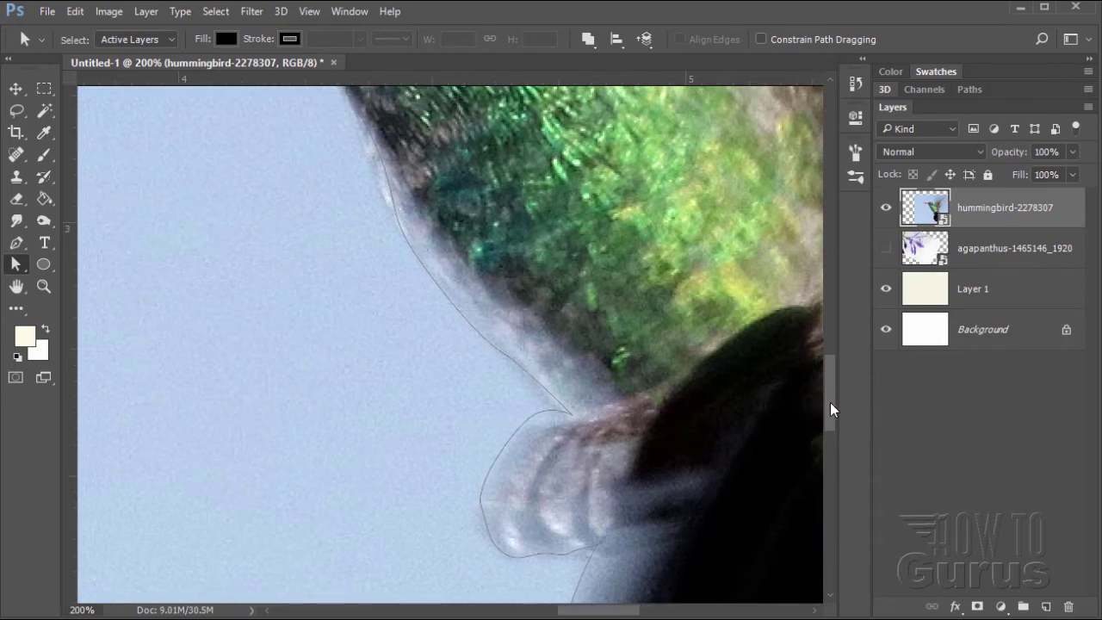
{"action": "left_click_drag", "start_coordinate": [830, 402], "coordinate": [836, 325]}
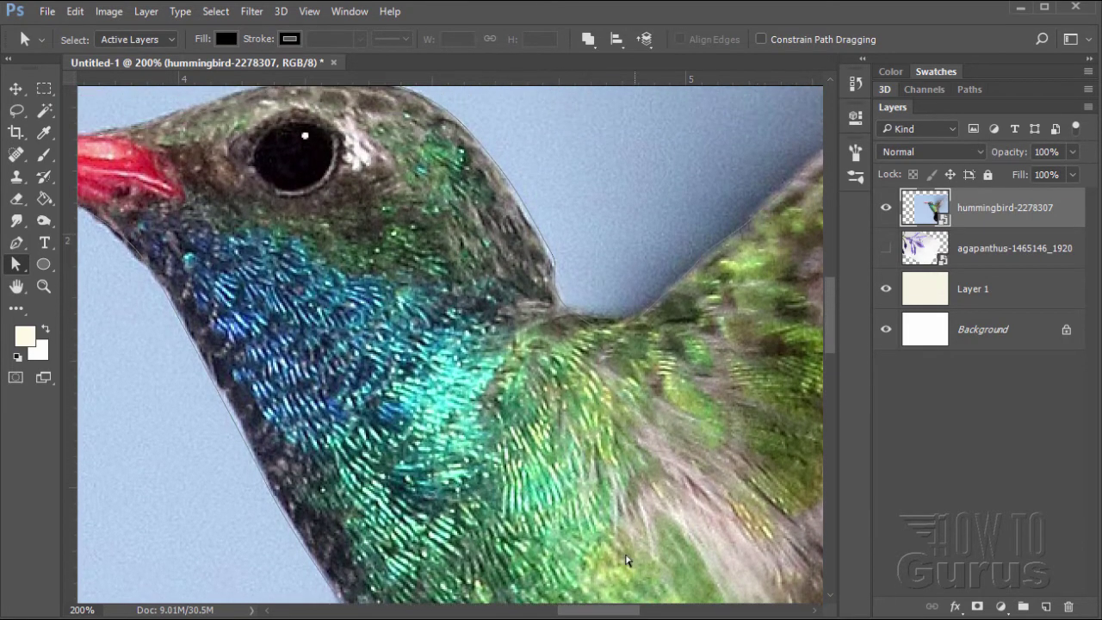
{"action": "left_click_drag", "start_coordinate": [608, 613], "coordinate": [581, 612]}
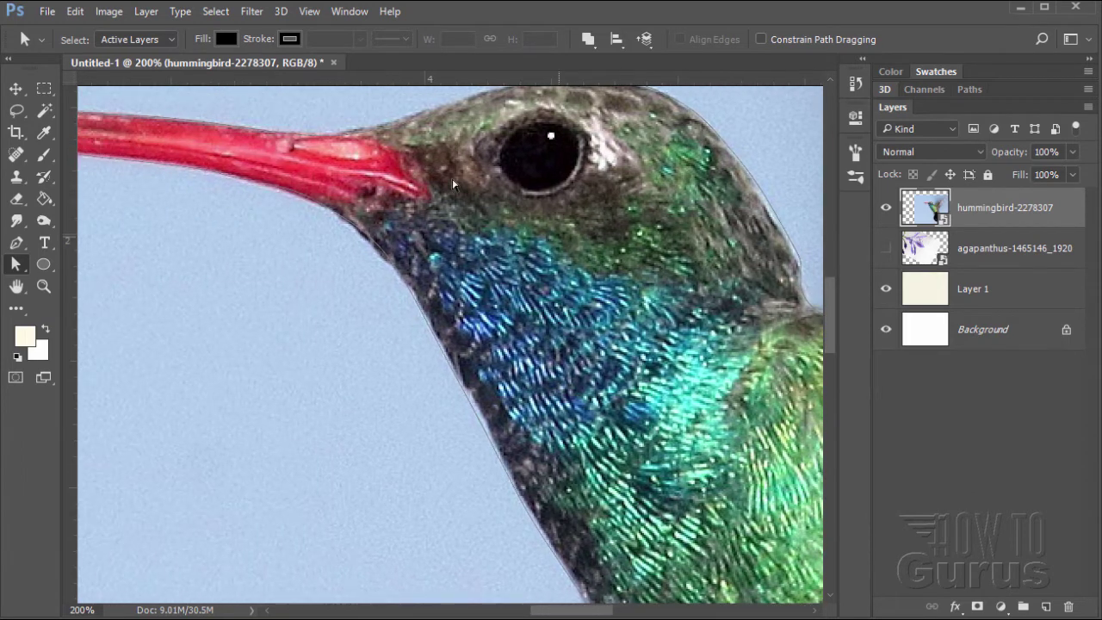
{"action": "left_click_drag", "start_coordinate": [830, 322], "coordinate": [832, 305]}
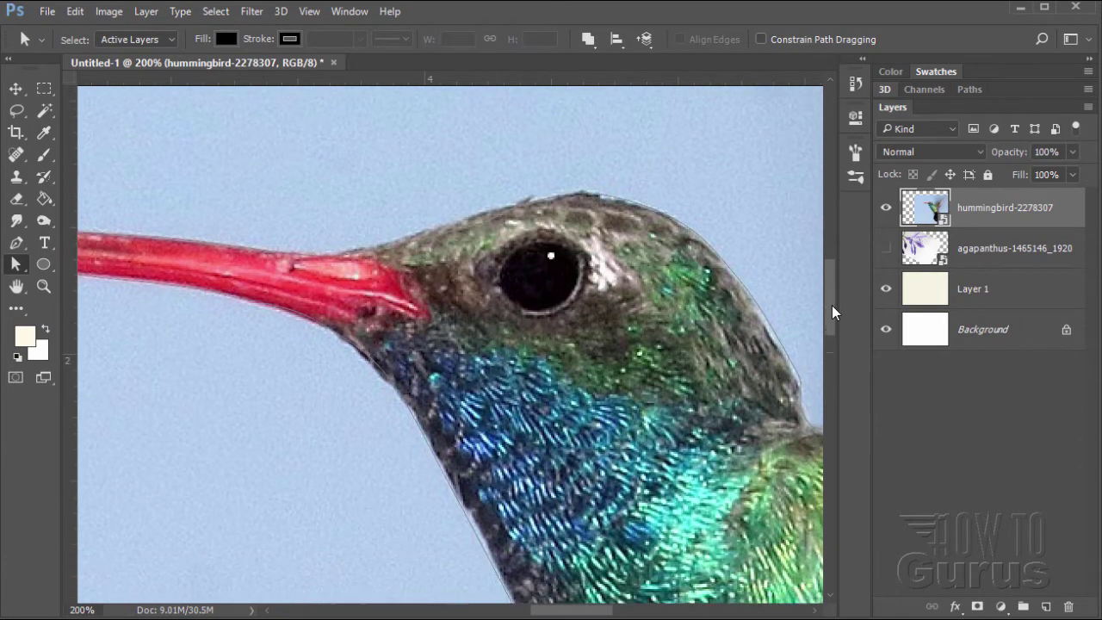
{"action": "mouse_move", "coordinate": [614, 610]}
{"action": "left_mouse_down"}
{"action": "mouse_move", "coordinate": [568, 612]}
{"action": "mouse_move", "coordinate": [609, 613]}
{"action": "left_mouse_up"}
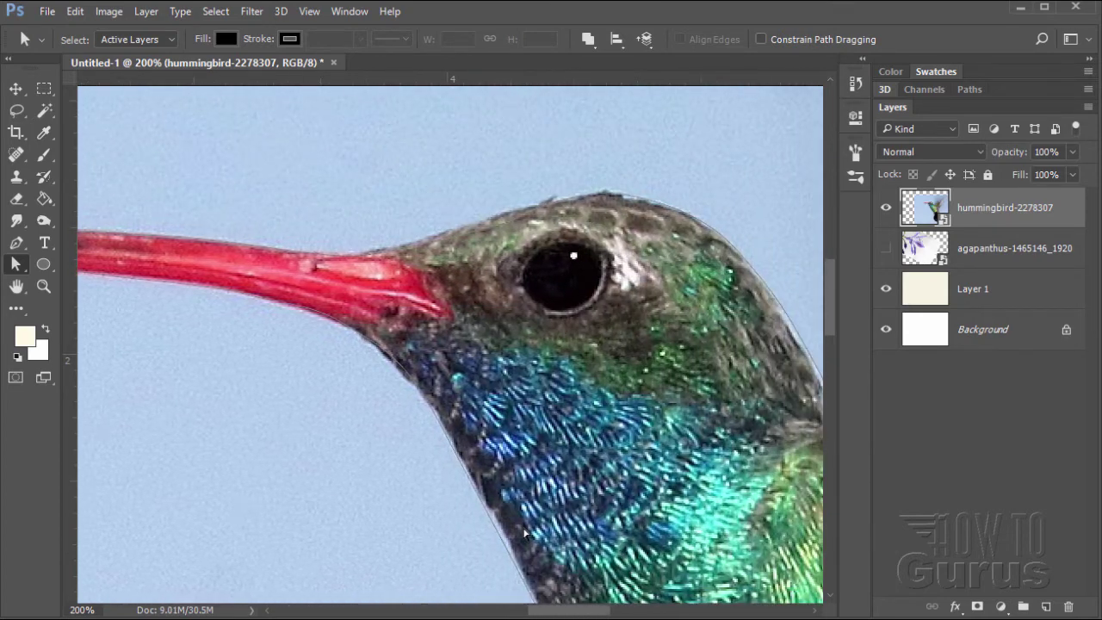
- Convert the hummingbird path into a new anti-aliased selection with a 1-pixel feather radius
{"action": "left_click", "coordinate": [44, 286]}
{"action": "left_click", "coordinate": [511, 40]}
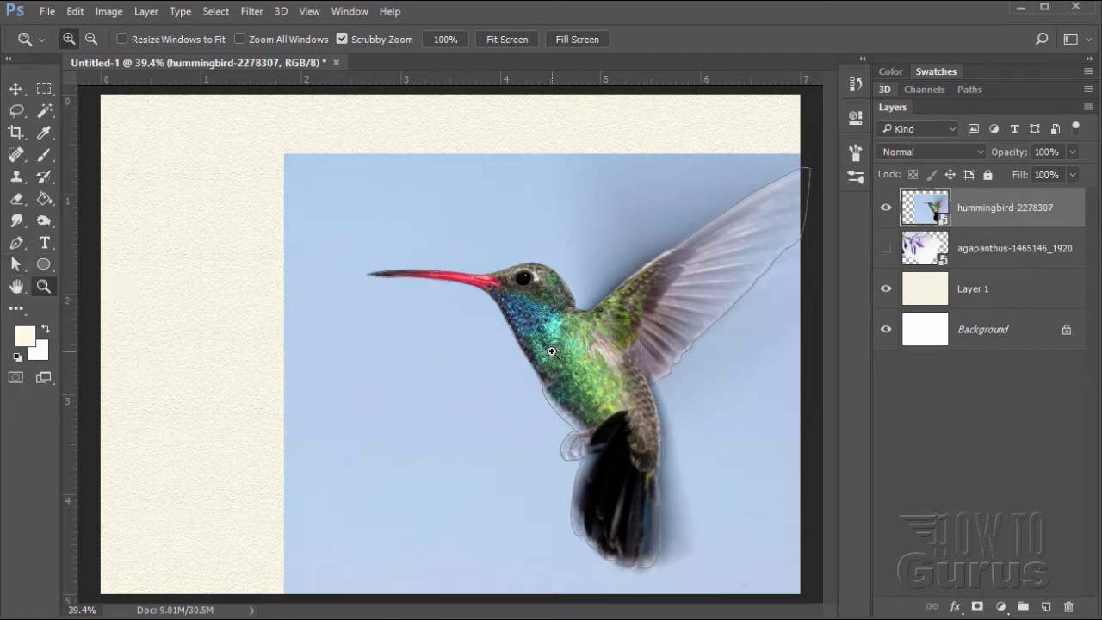
{"action": "left_click", "coordinate": [16, 264]}
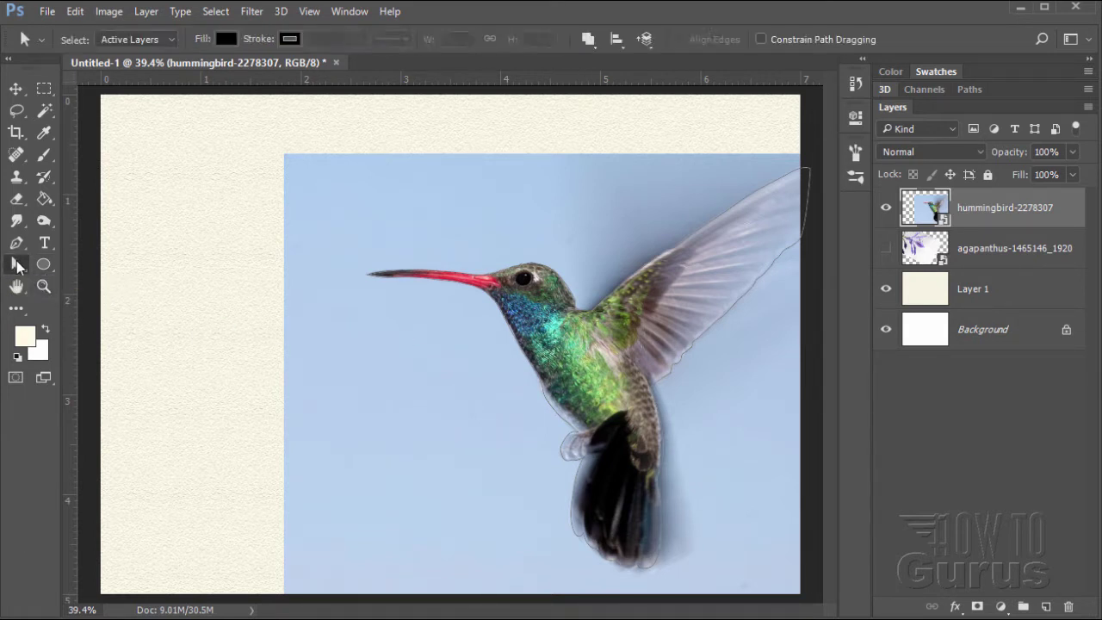
{"action": "right_click", "coordinate": [581, 366]}
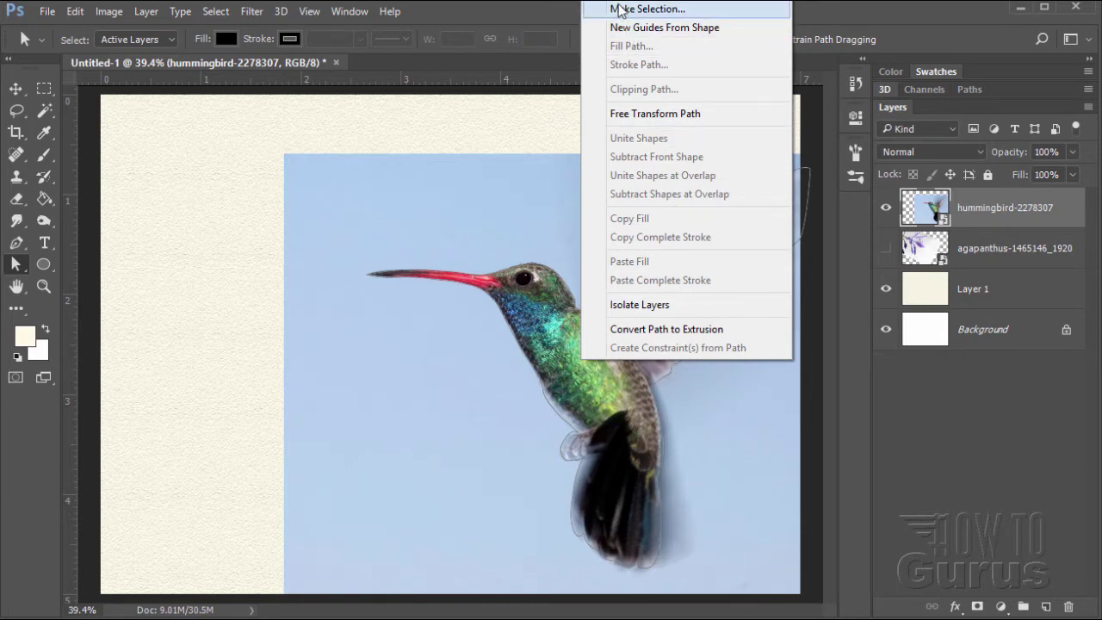
{"action": "left_click", "coordinate": [643, 9]}
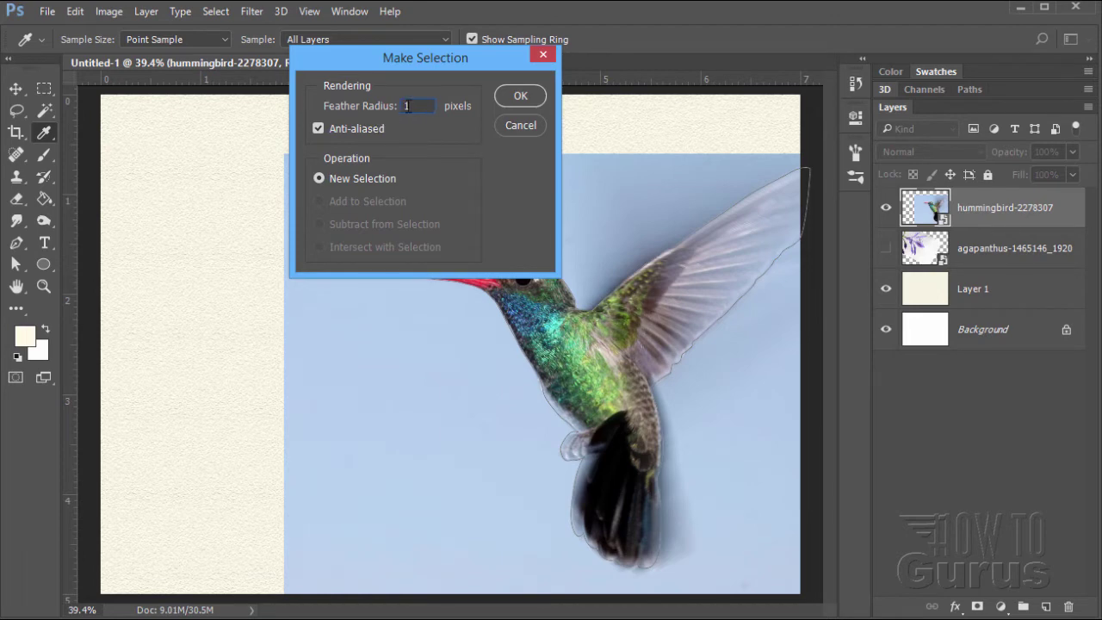
{"action": "left_click", "coordinate": [514, 101]}
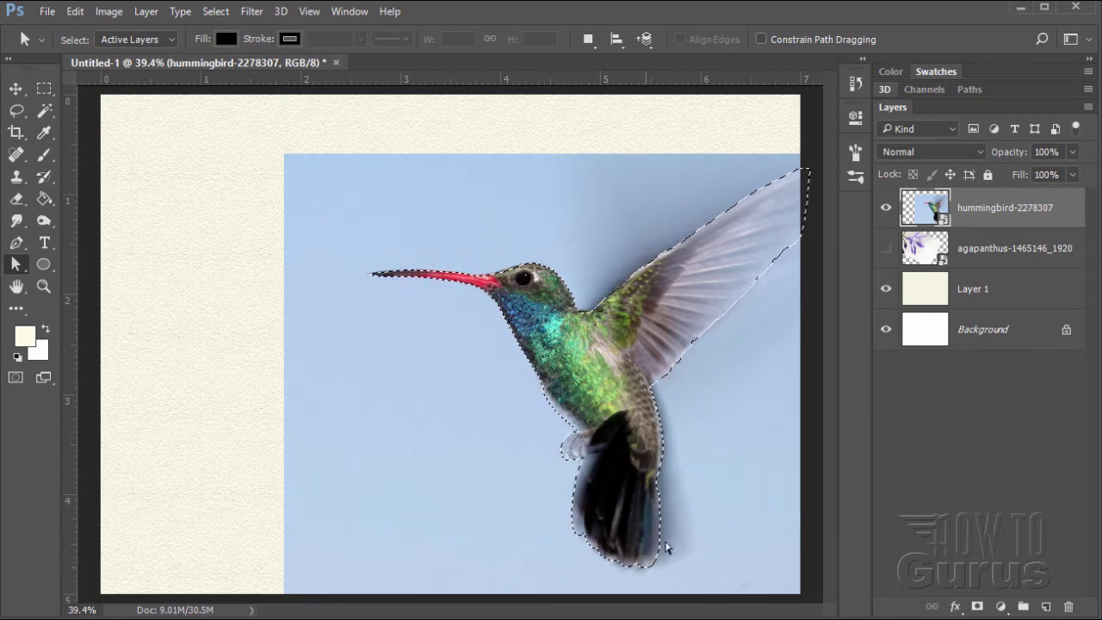
- Save the hummingbird selection as a new named channel in the Untitled-1 document
{"action": "left_click", "coordinate": [215, 12]}
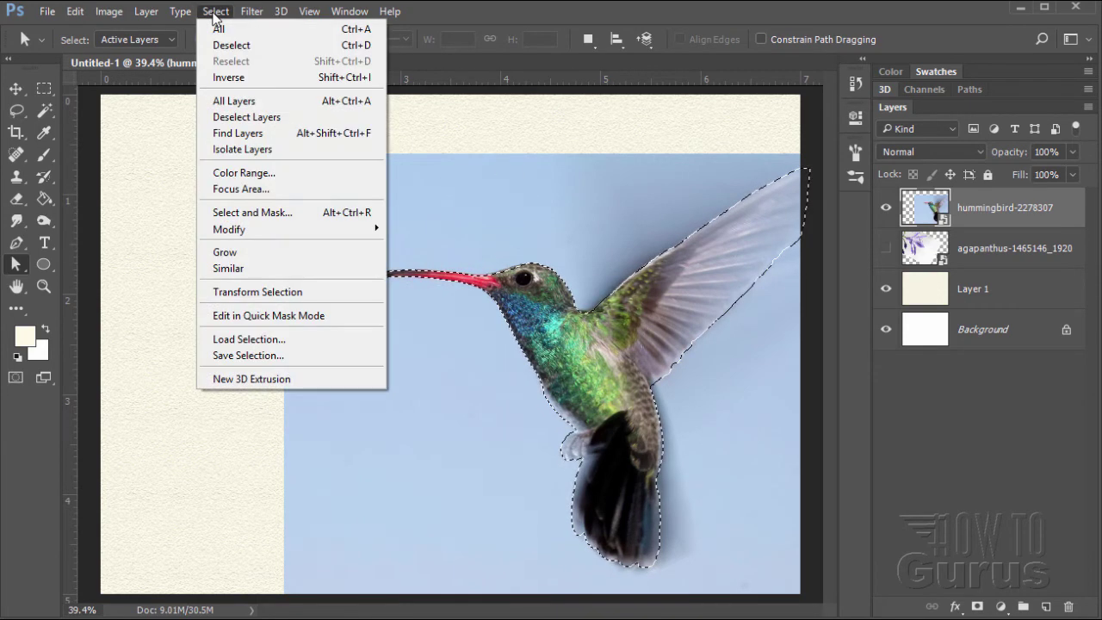
{"action": "left_click", "coordinate": [247, 356]}
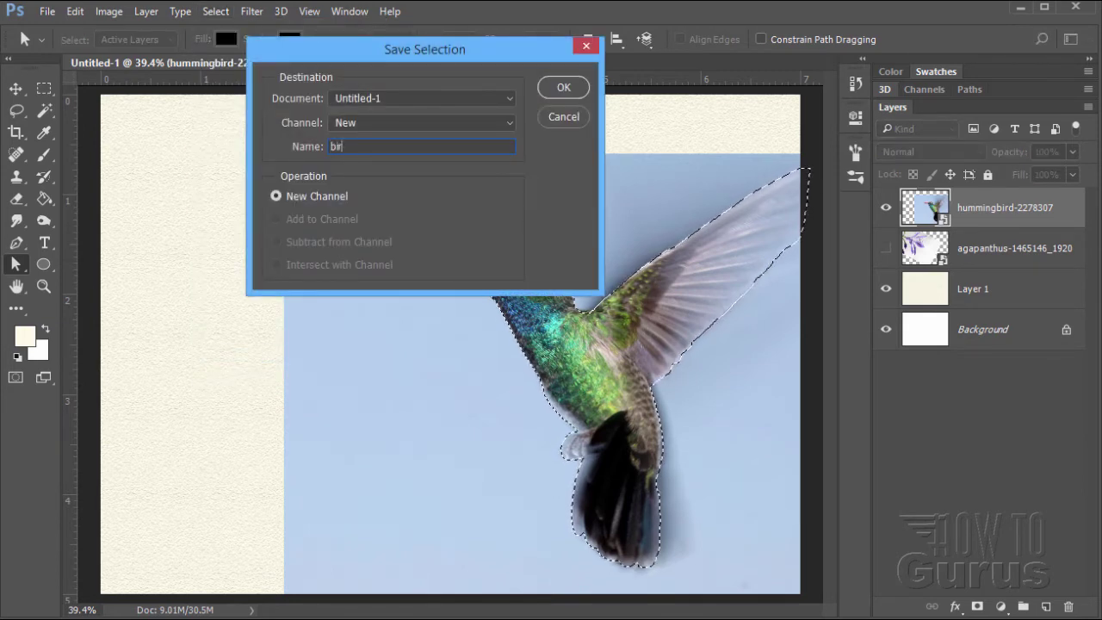
{"action": "left_click", "coordinate": [555, 88]}
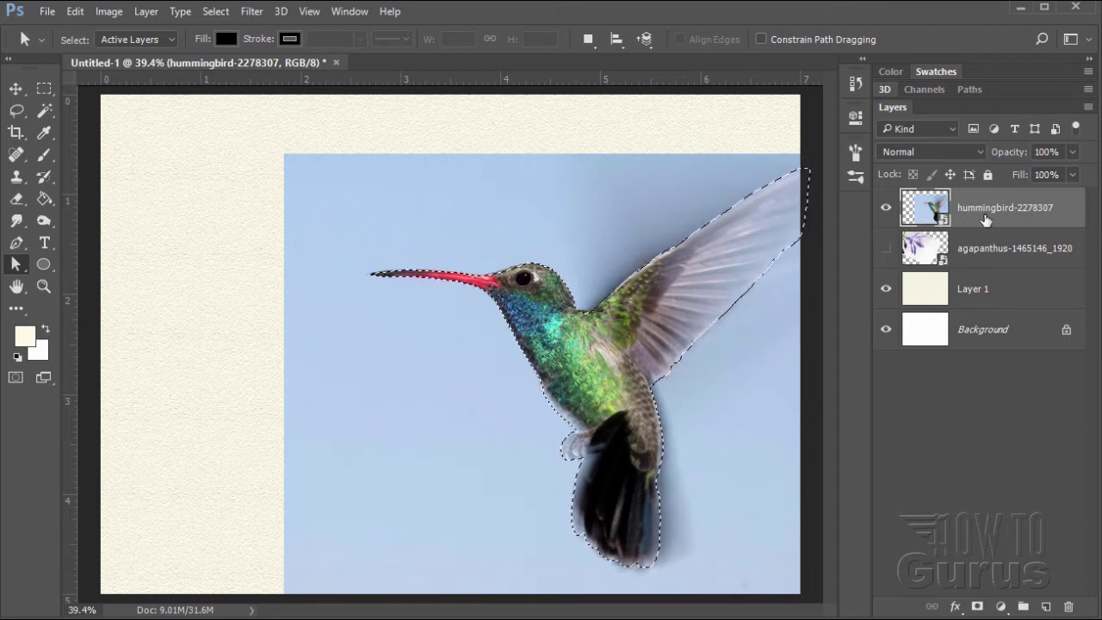
- Duplicate the hummingbird-2278307 layer and hide the original
{"action": "left_click_drag", "start_coordinate": [990, 216], "coordinate": [1046, 606]}
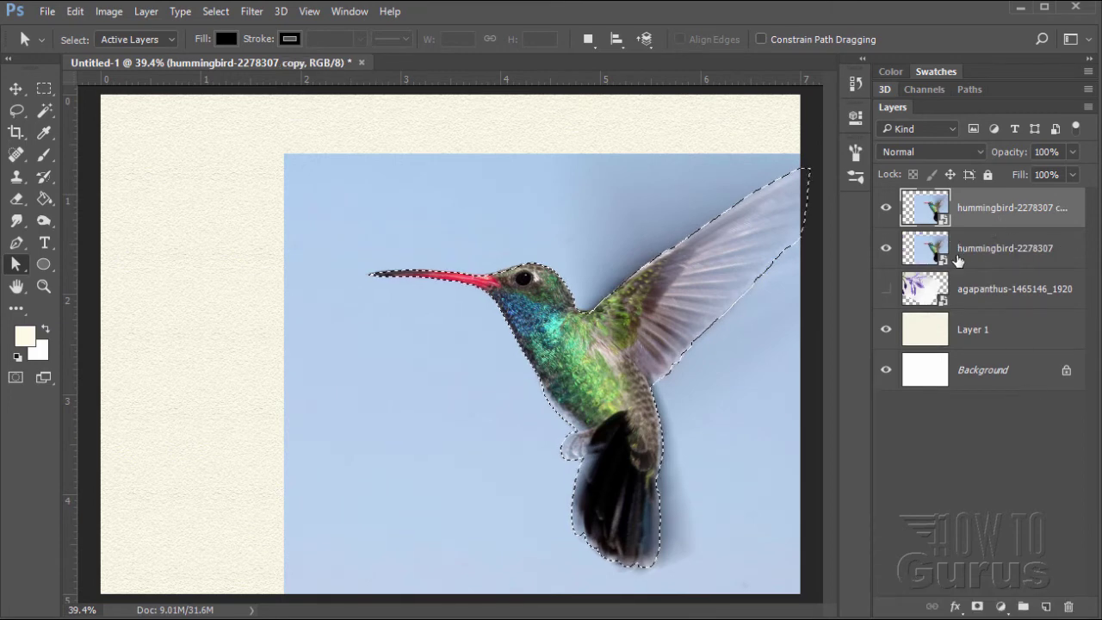
{"action": "left_click", "coordinate": [886, 248]}
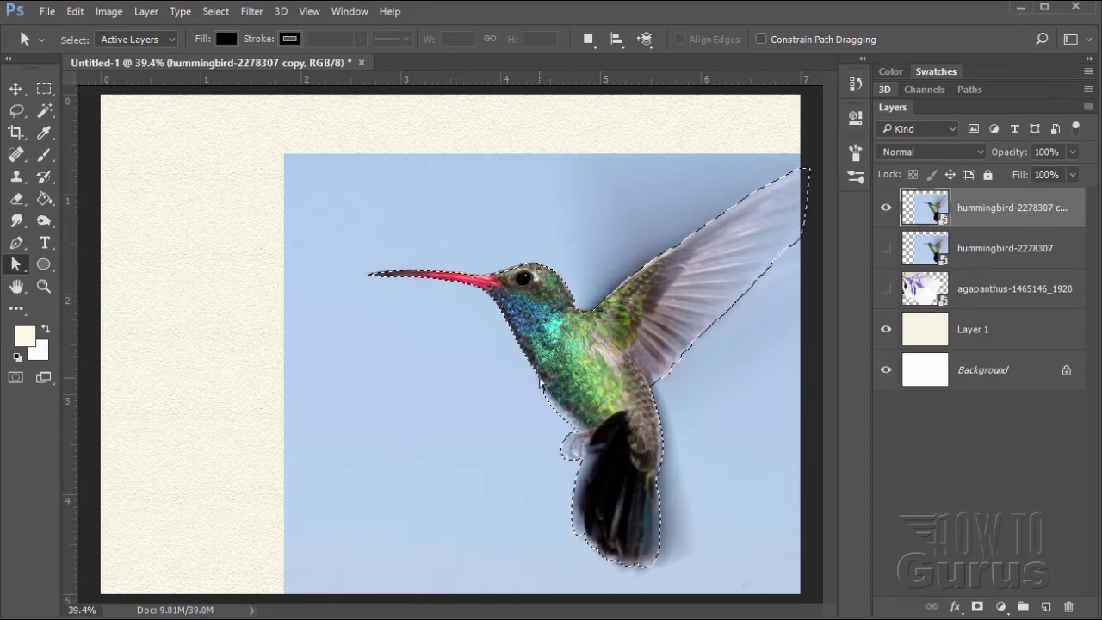
- Mask the hummingbird copy to the active bird selection and duplicate the masked layer three times
{"action": "left_click", "coordinate": [976, 609]}
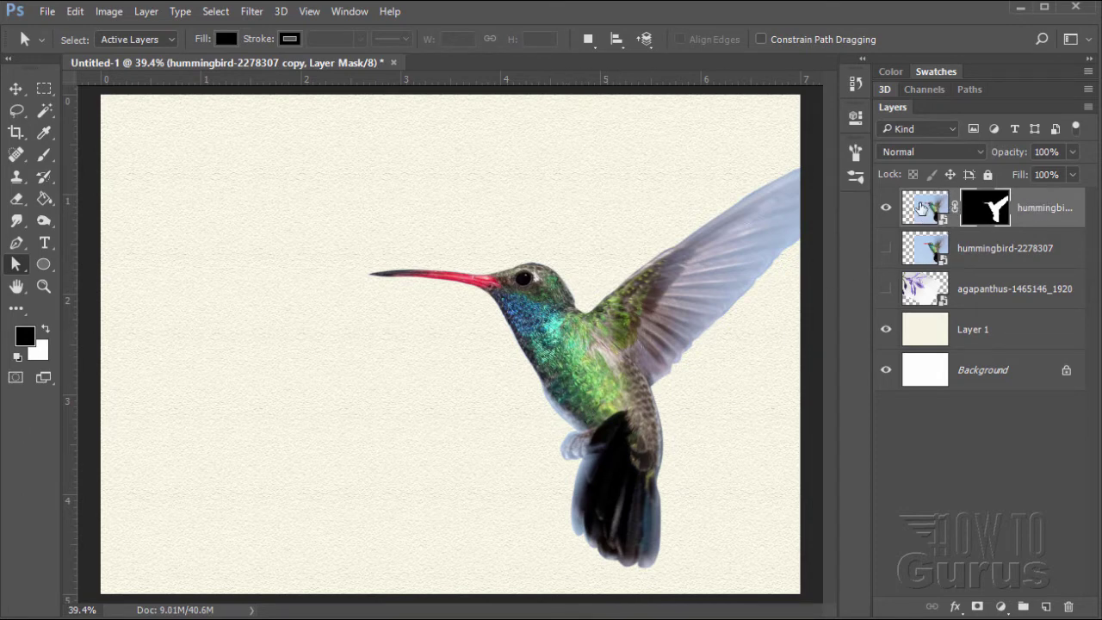
{"action": "left_click_drag", "start_coordinate": [937, 221], "coordinate": [1046, 606]}
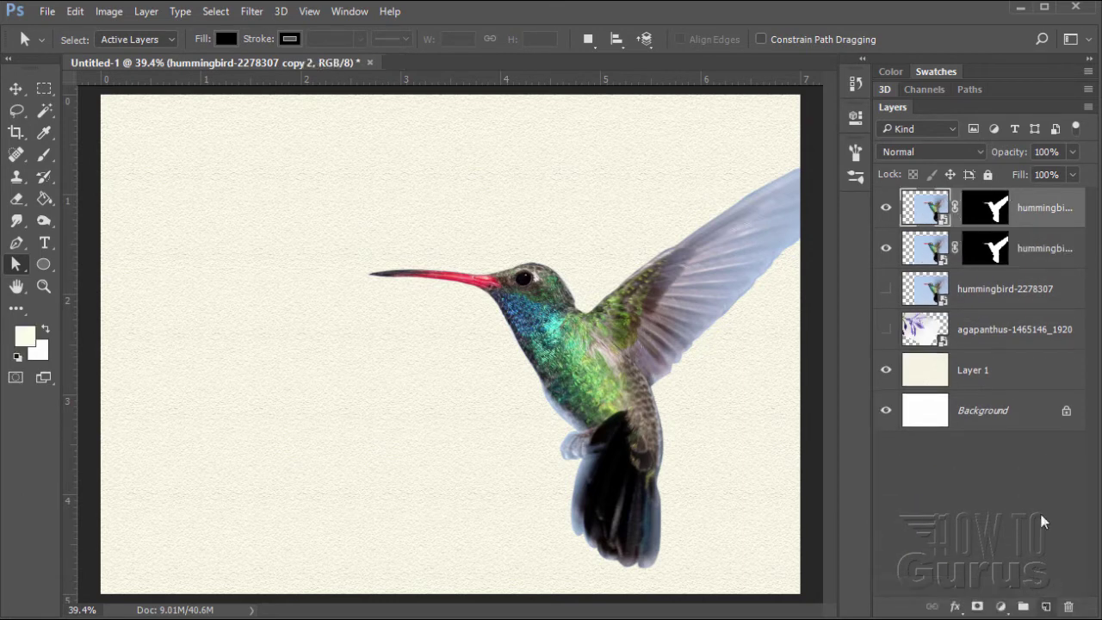
{"action": "left_click_drag", "start_coordinate": [936, 244], "coordinate": [1046, 606]}
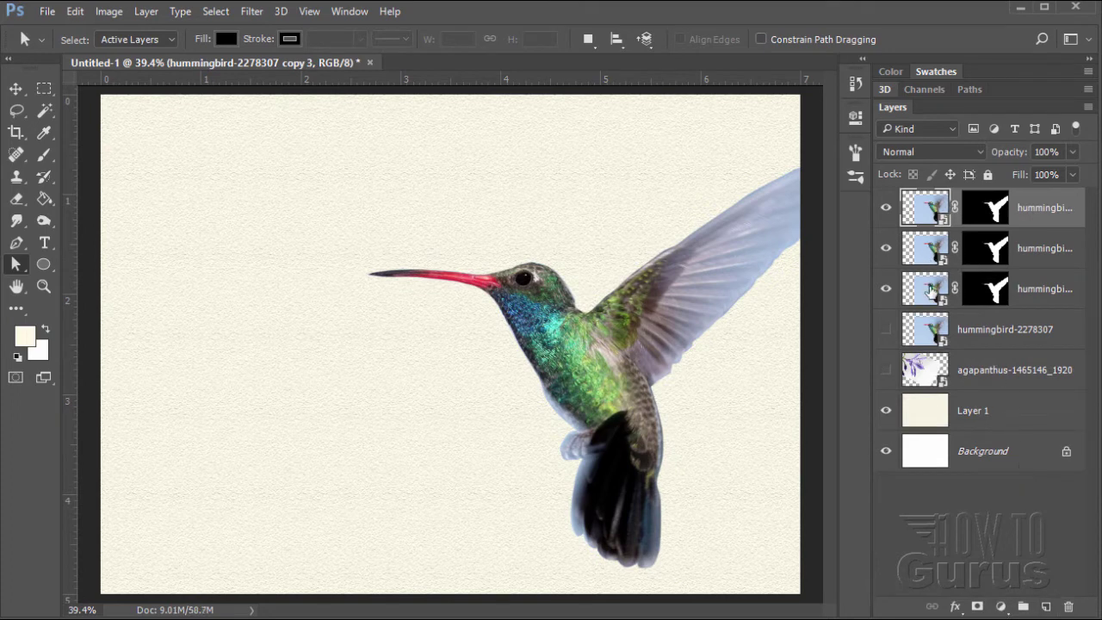
{"action": "left_click_drag", "start_coordinate": [927, 205], "coordinate": [1046, 606]}
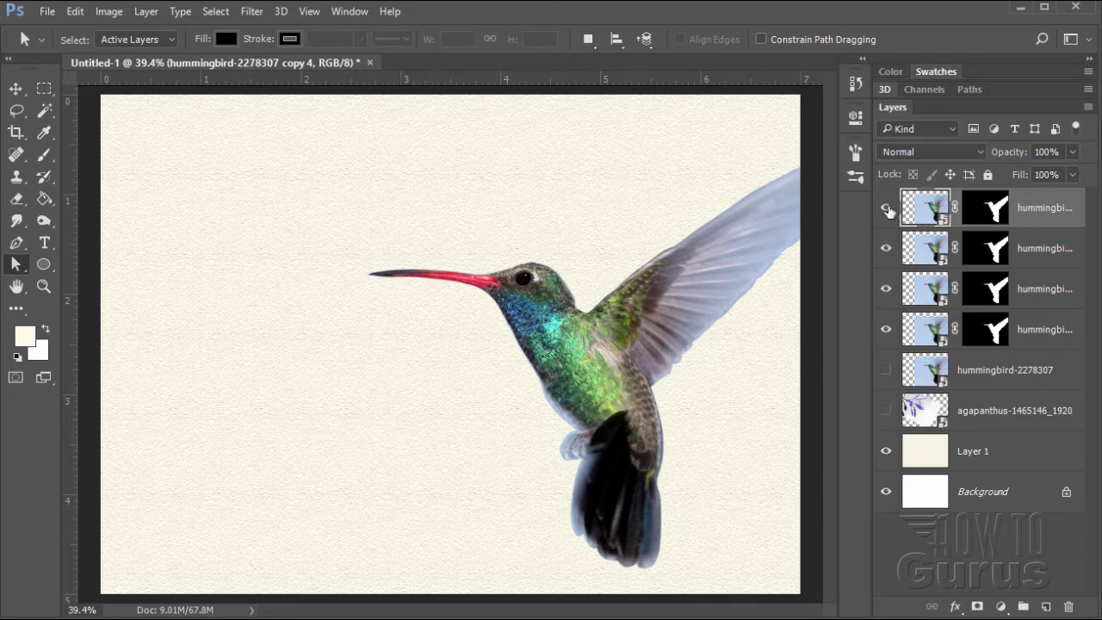
- Hide the four masked hummingbird layers, then show and select the agapanthus-1465146_1920 layer
{"action": "left_click_drag", "start_coordinate": [887, 210], "coordinate": [888, 333]}
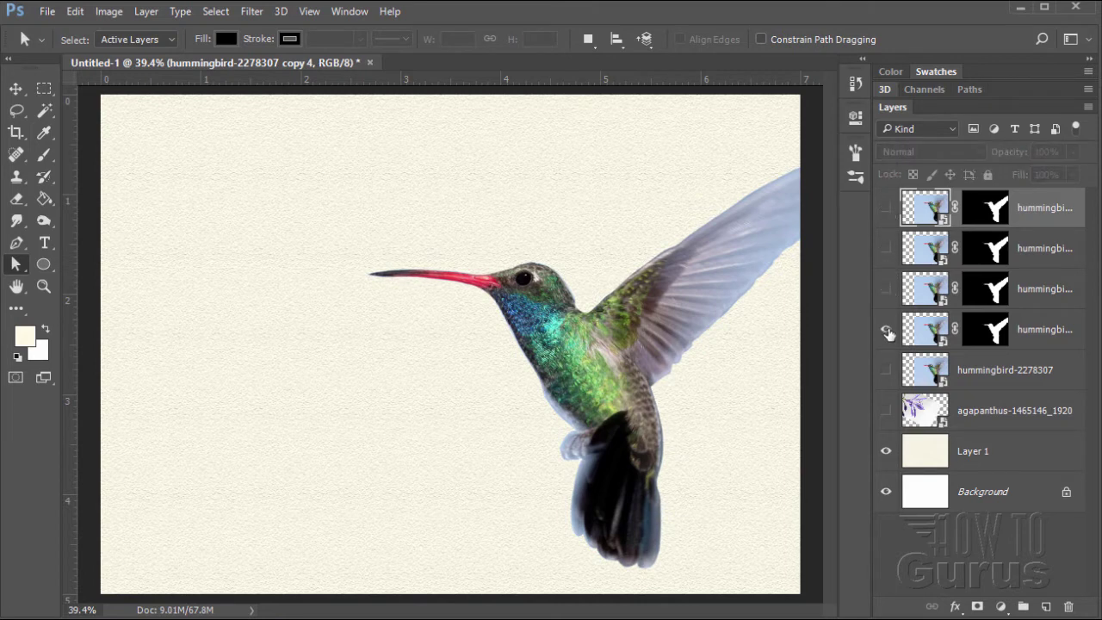
{"action": "left_click", "coordinate": [886, 412]}
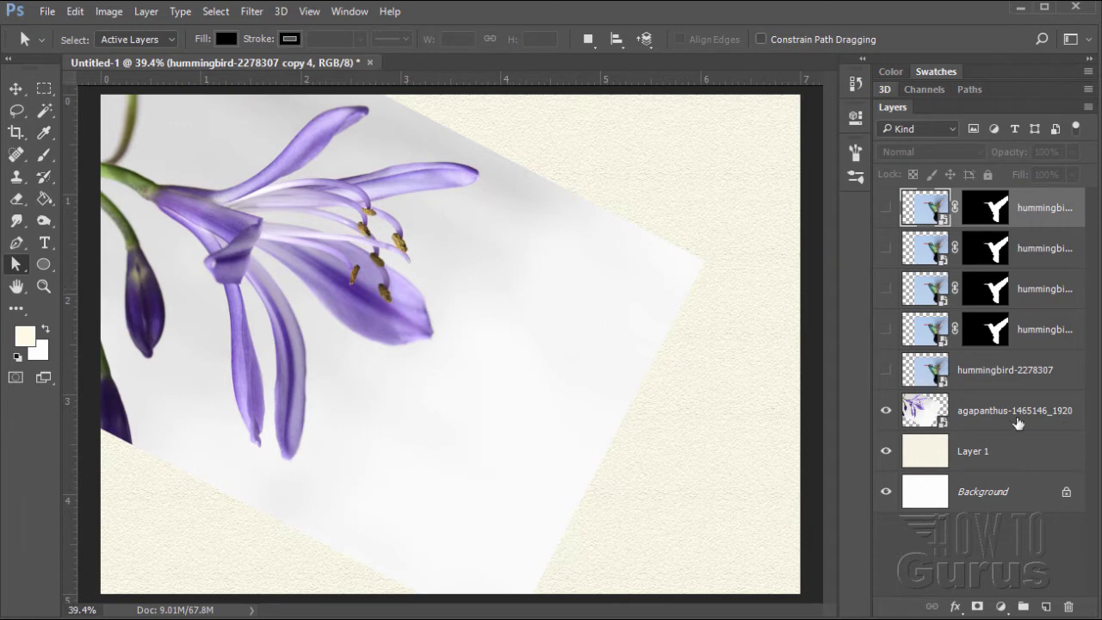
{"action": "left_click", "coordinate": [988, 415]}
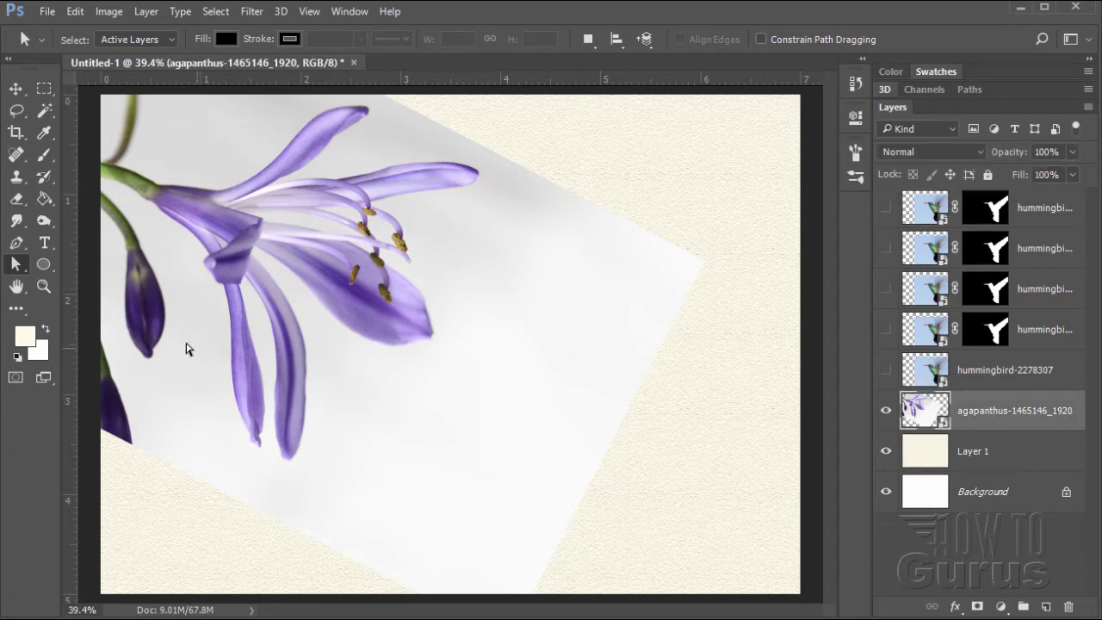
- Select the flower photo's pale background with the contiguous Magic Wand at tolerance 25, undoing the excess selection among the stamens
{"action": "left_click", "coordinate": [46, 113]}
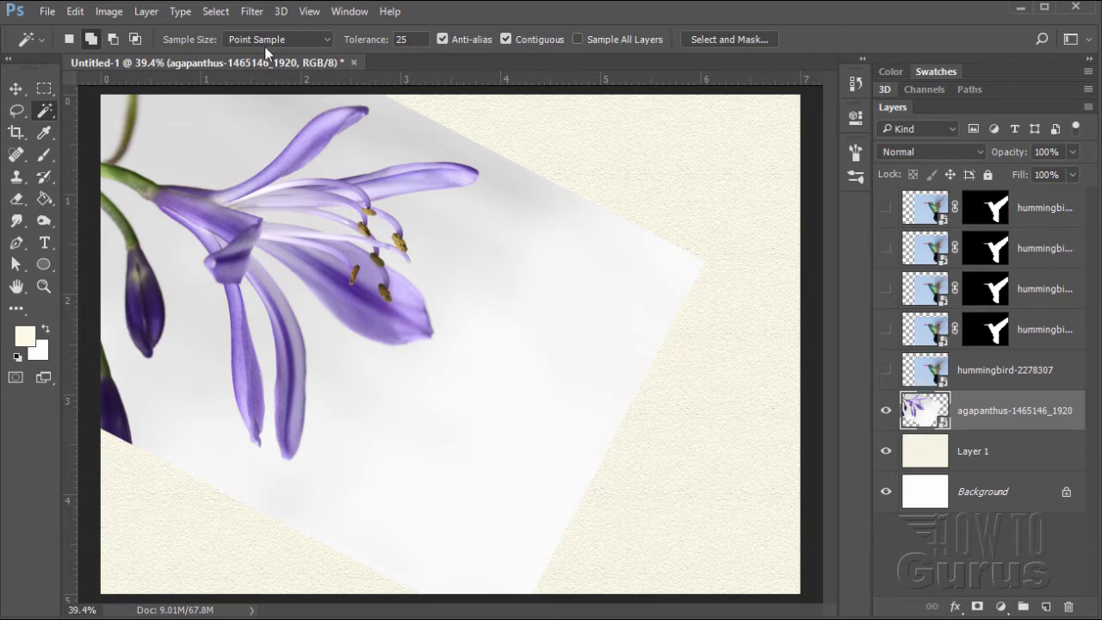
{"action": "left_click", "coordinate": [525, 334]}
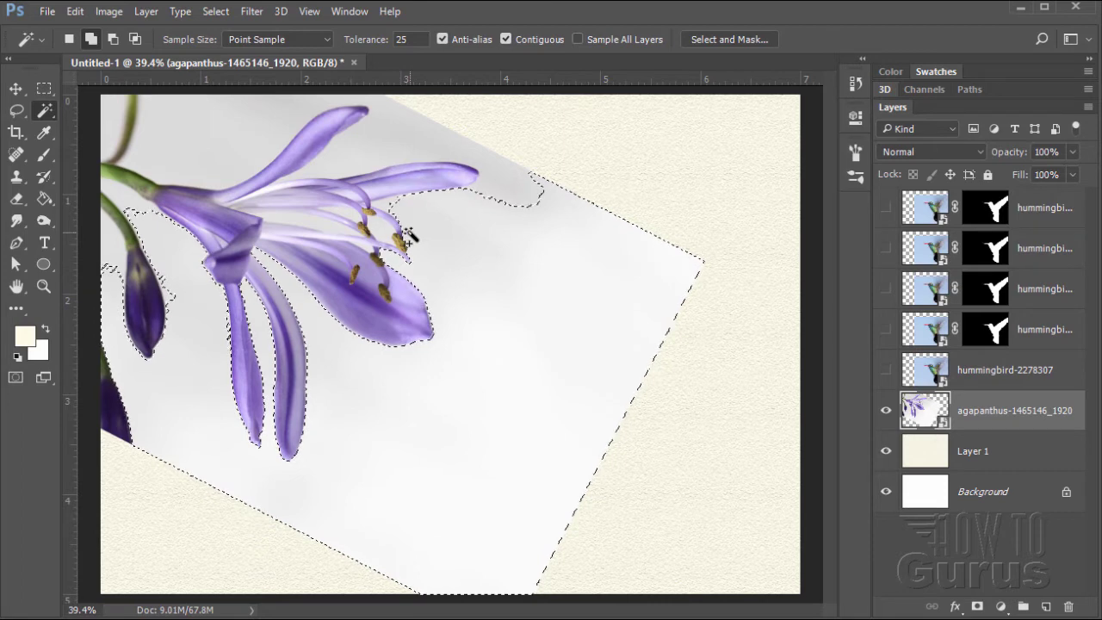
{"action": "left_click", "coordinate": [91, 39]}
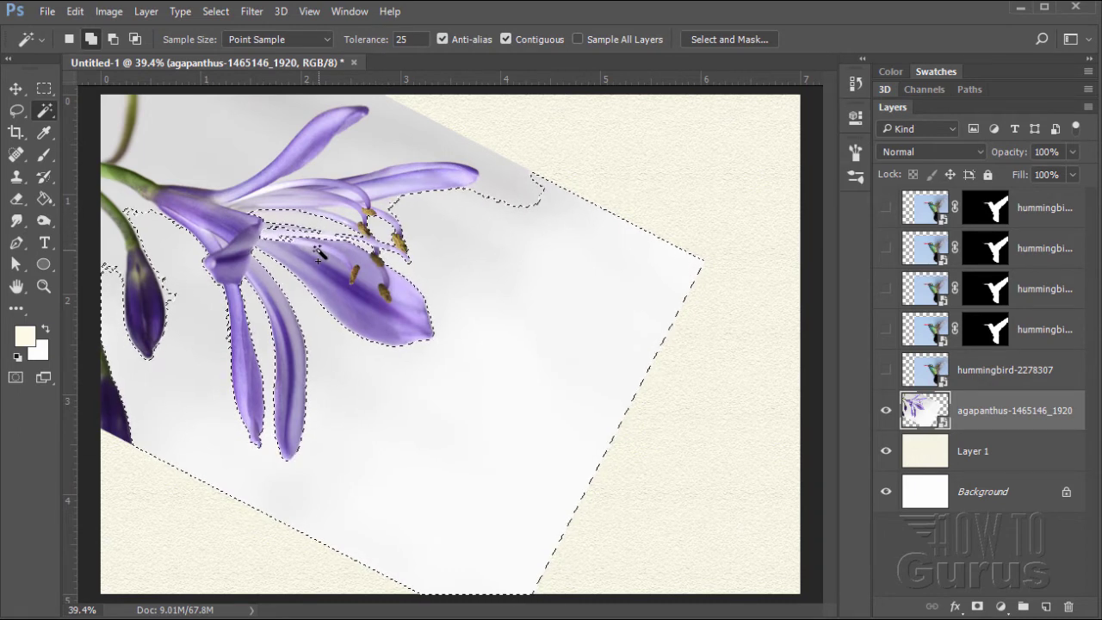
{"action": "key", "text": "ctrl+z"}
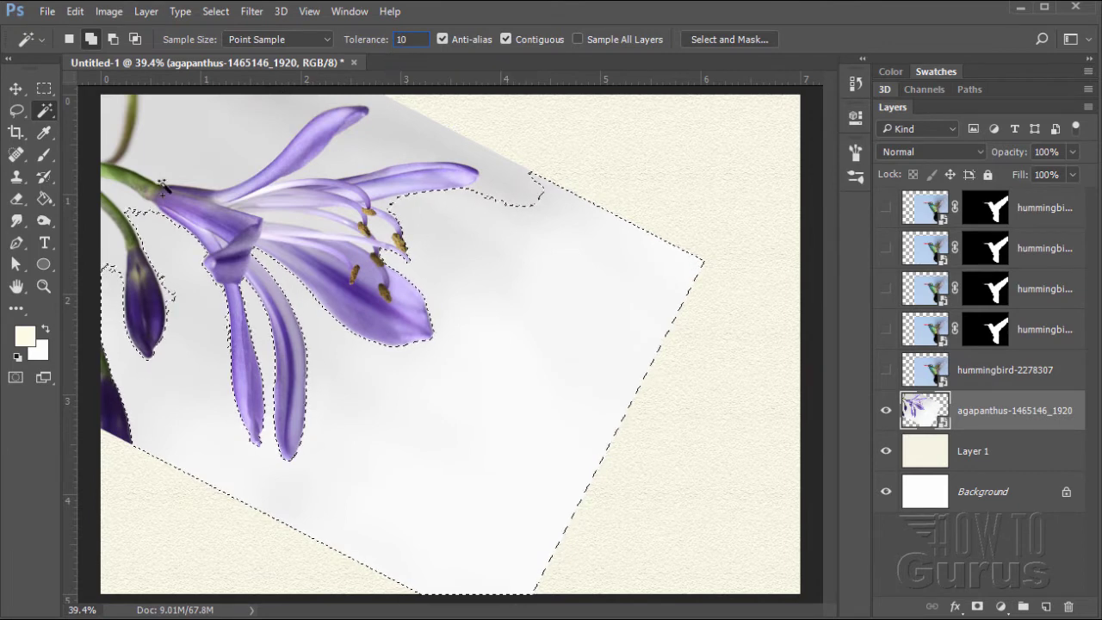
- Add the background gaps between the stamens to the selection with the Magic Wand at tolerance 10
{"action": "left_click", "coordinate": [44, 287]}
{"action": "left_click_drag", "start_coordinate": [351, 259], "coordinate": [353, 231]}
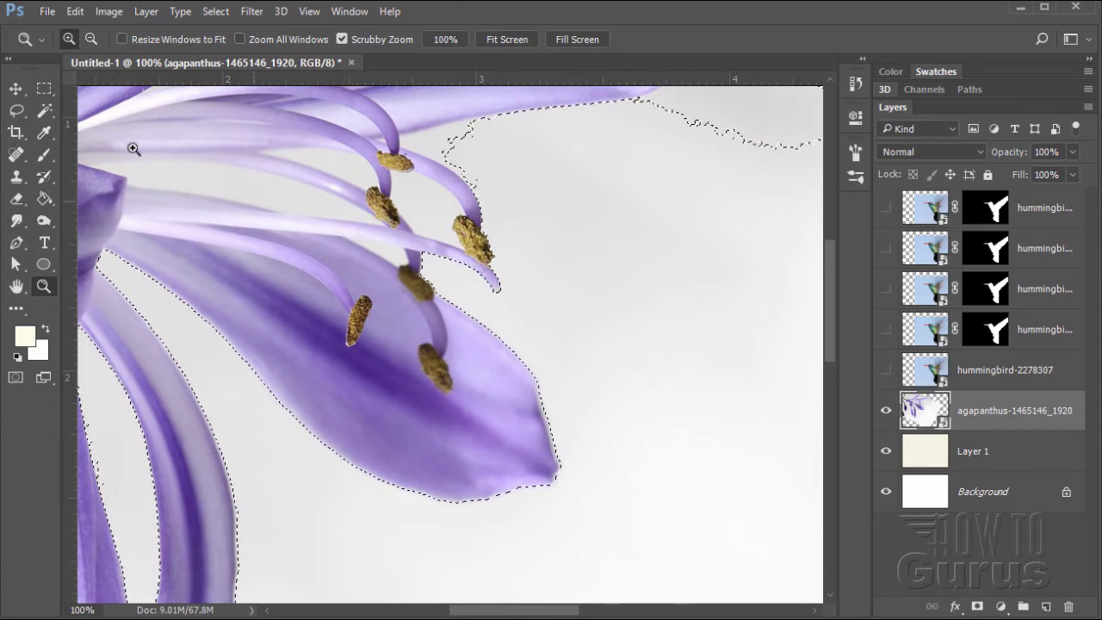
{"action": "left_click", "coordinate": [43, 110]}
{"action": "left_click", "coordinate": [430, 211]}
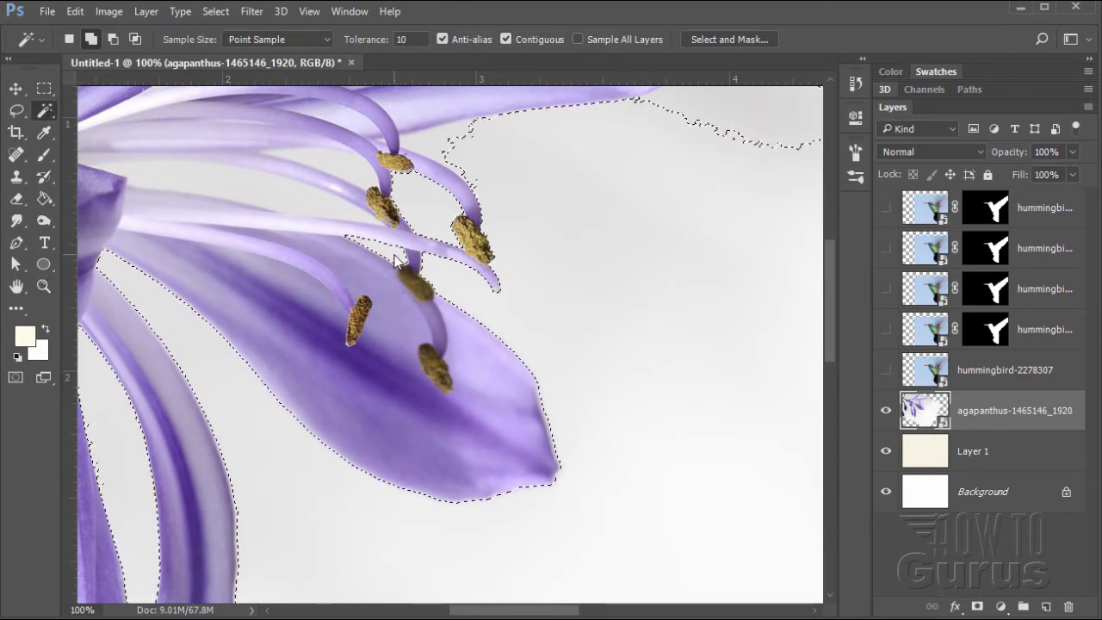
{"action": "left_click", "coordinate": [282, 200]}
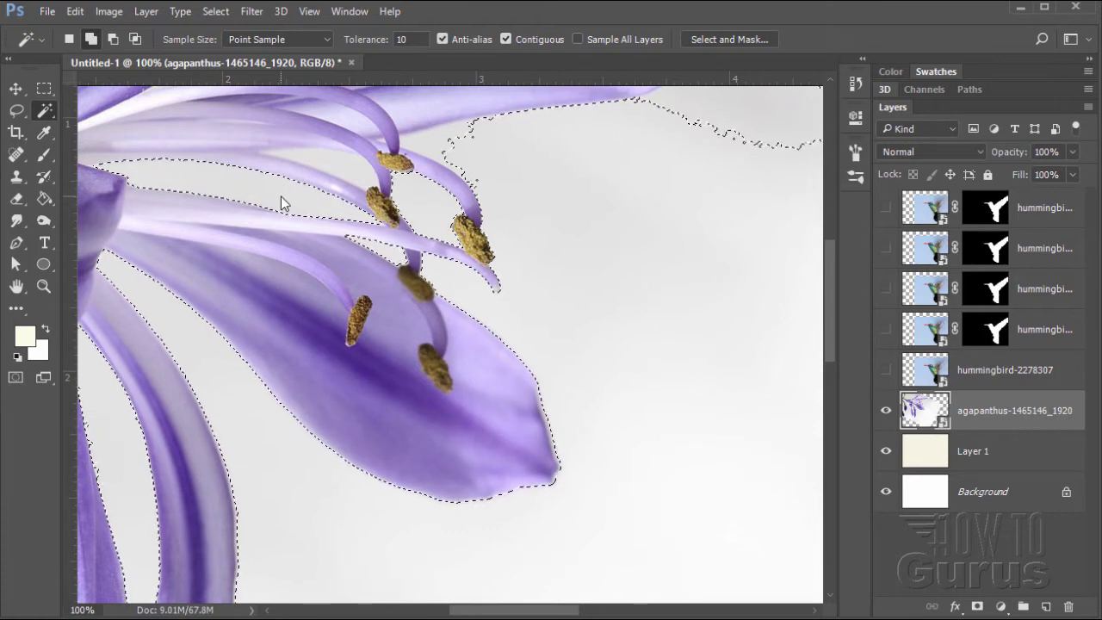
{"action": "left_click", "coordinate": [352, 169]}
{"action": "left_click", "coordinate": [425, 146]}
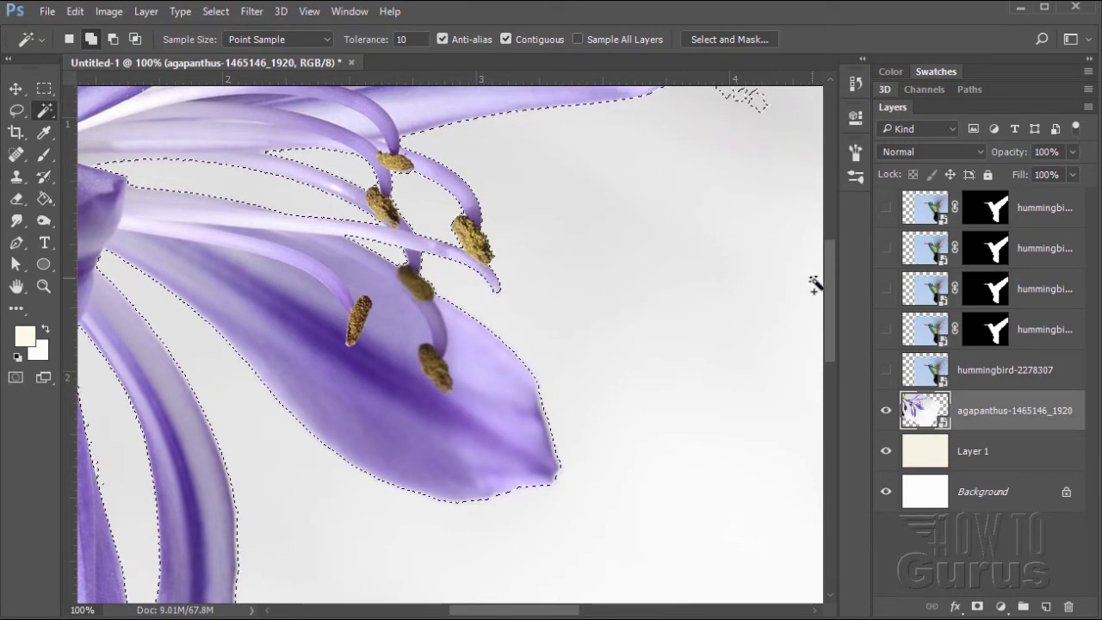
- Add the unselected background around the two upper petals and the small leftover patches along their edges to the selection
{"action": "left_click_drag", "start_coordinate": [829, 295], "coordinate": [834, 249]}
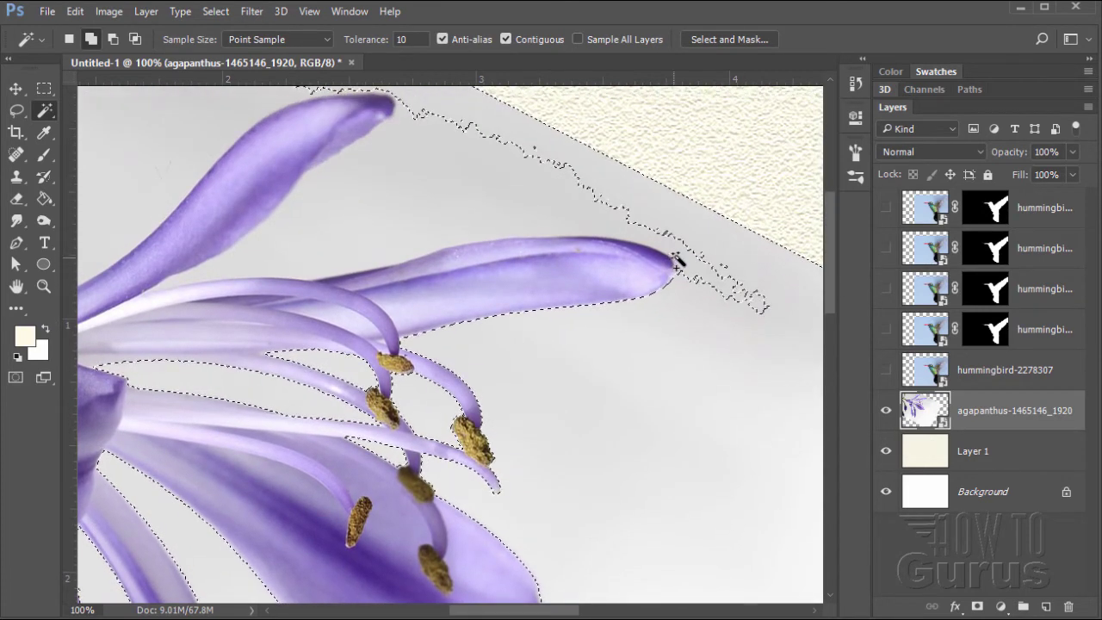
{"action": "left_click", "coordinate": [682, 258]}
{"action": "left_click", "coordinate": [360, 256]}
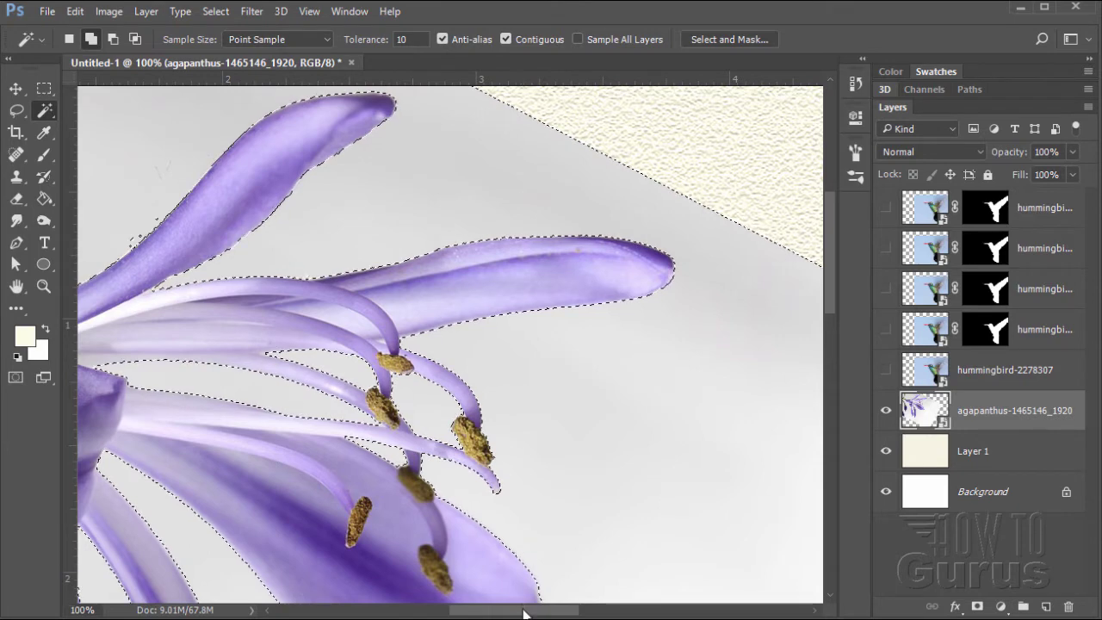
{"action": "left_click_drag", "start_coordinate": [524, 610], "coordinate": [477, 609]}
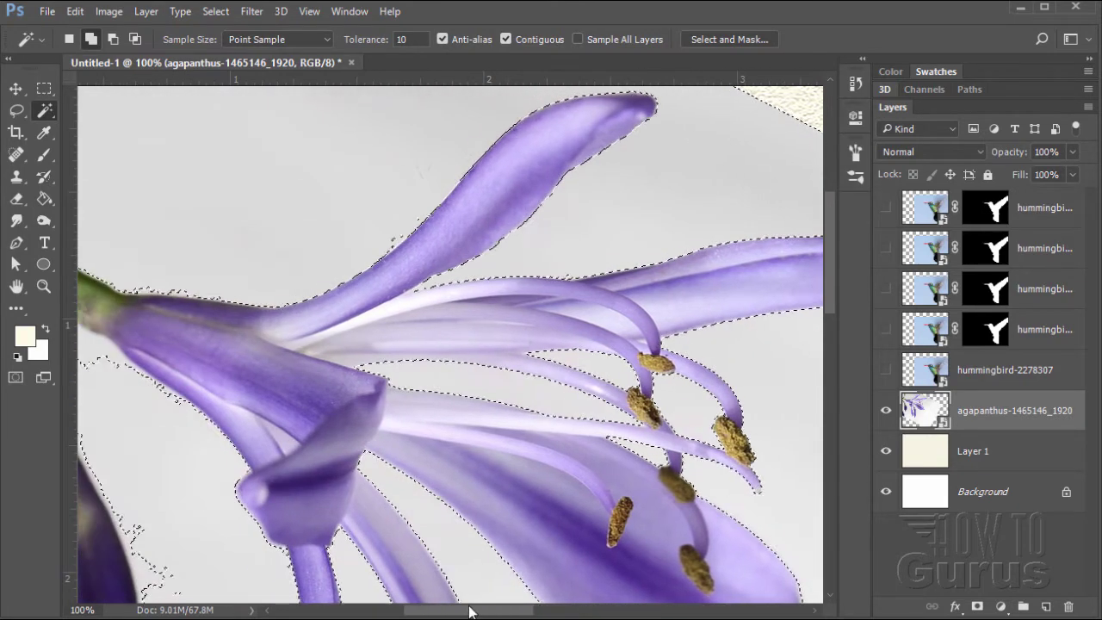
{"action": "left_click", "coordinate": [400, 246]}
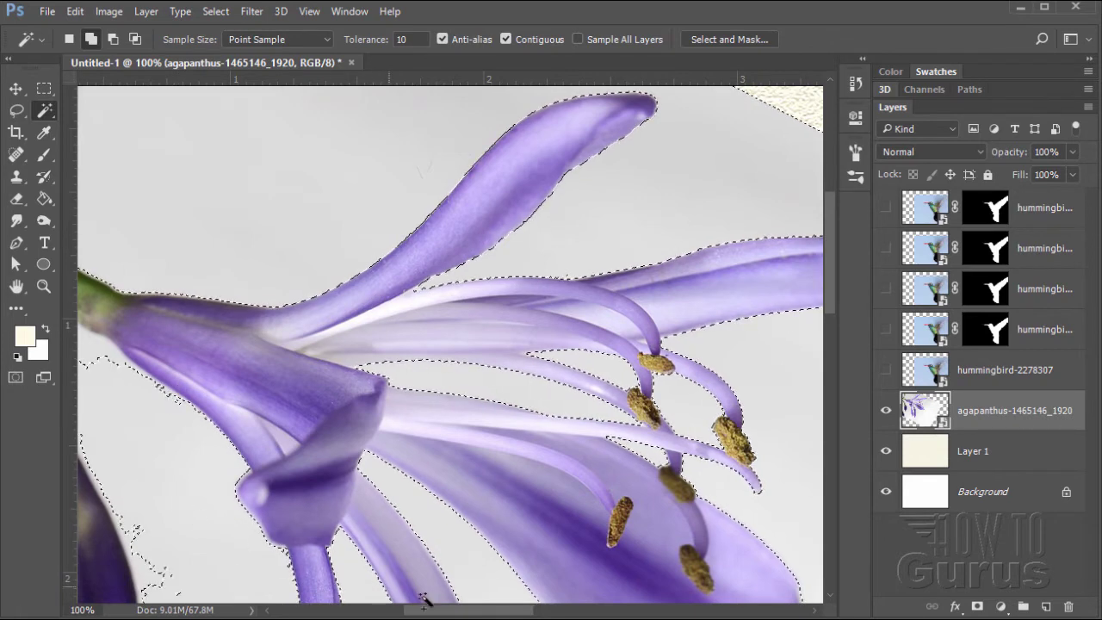
- Add the remaining background around the green stems and hanging bud to the selection
{"action": "left_click_drag", "start_coordinate": [454, 609], "coordinate": [439, 593]}
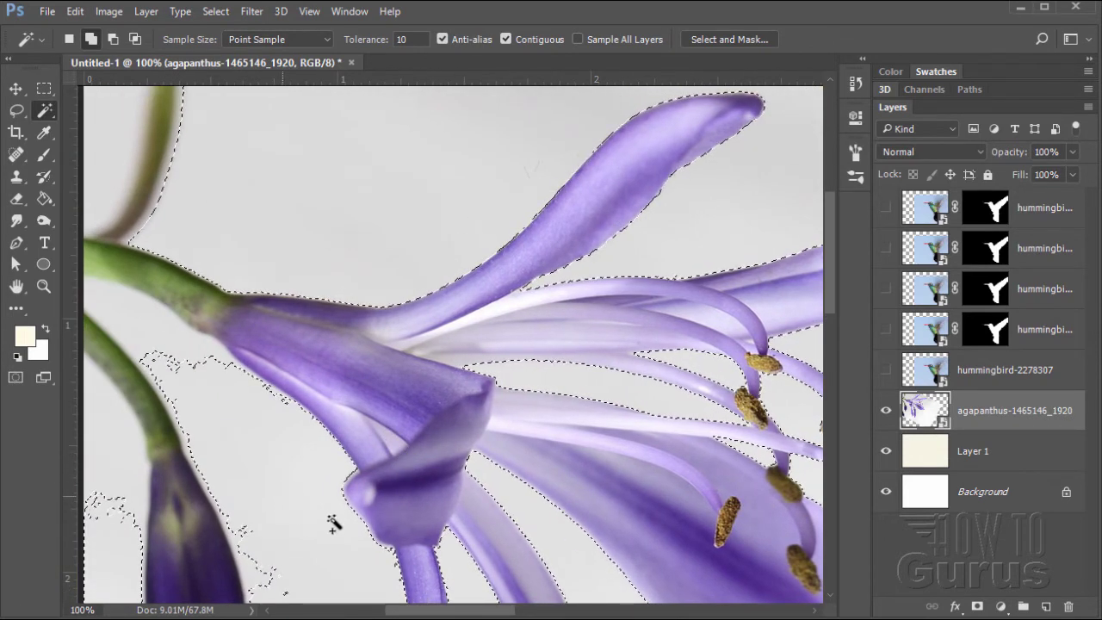
{"action": "left_click", "coordinate": [189, 374]}
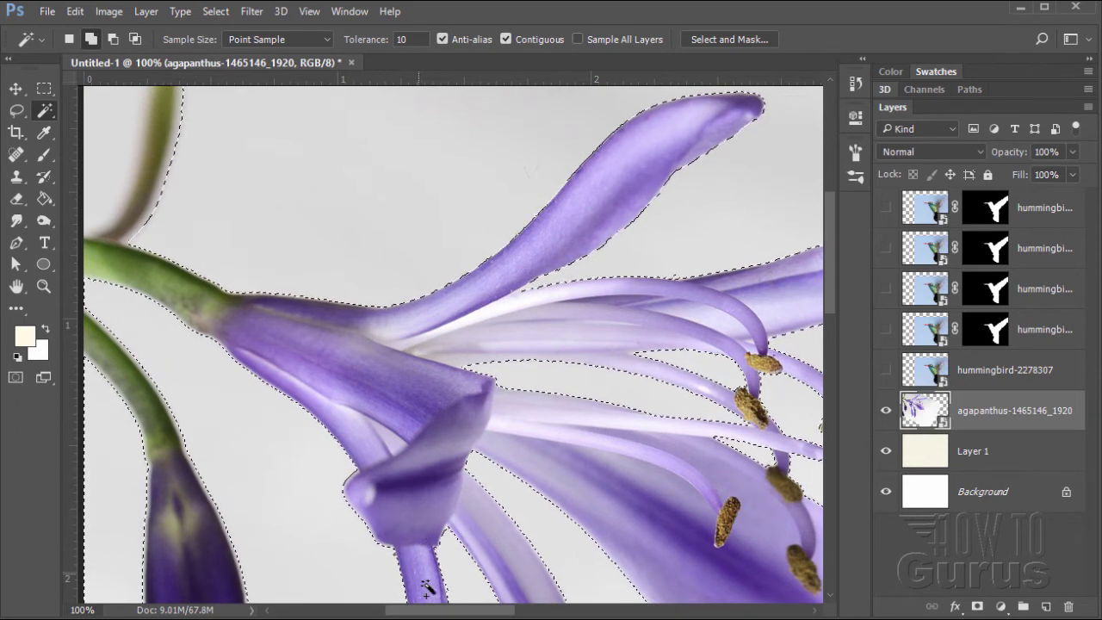
{"action": "left_click_drag", "start_coordinate": [393, 606], "coordinate": [368, 607]}
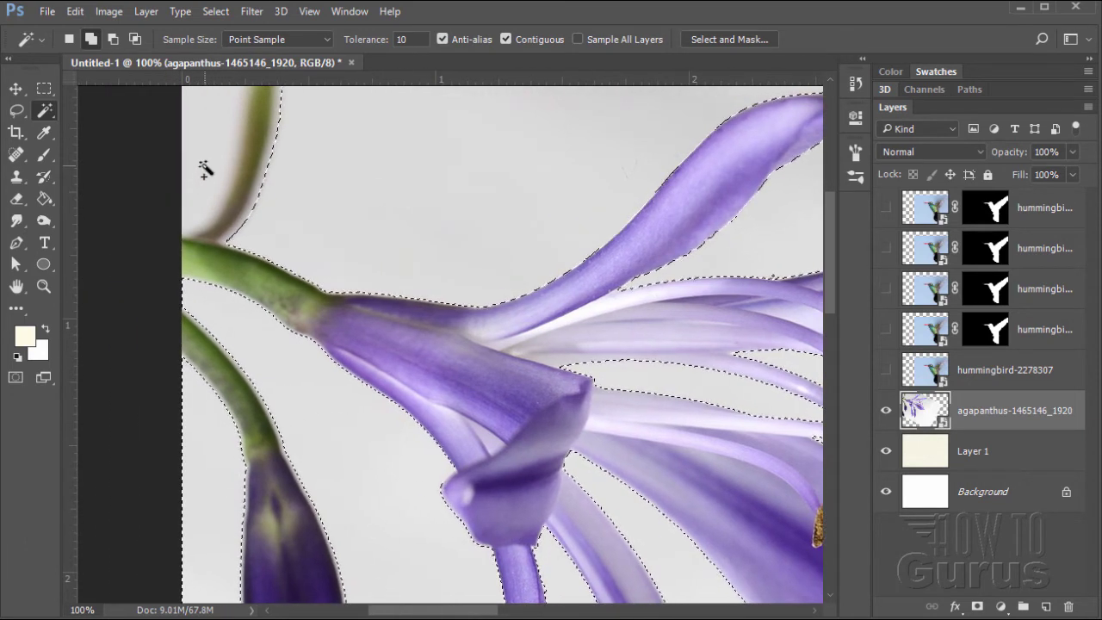
{"action": "left_click_drag", "start_coordinate": [832, 291], "coordinate": [853, 336]}
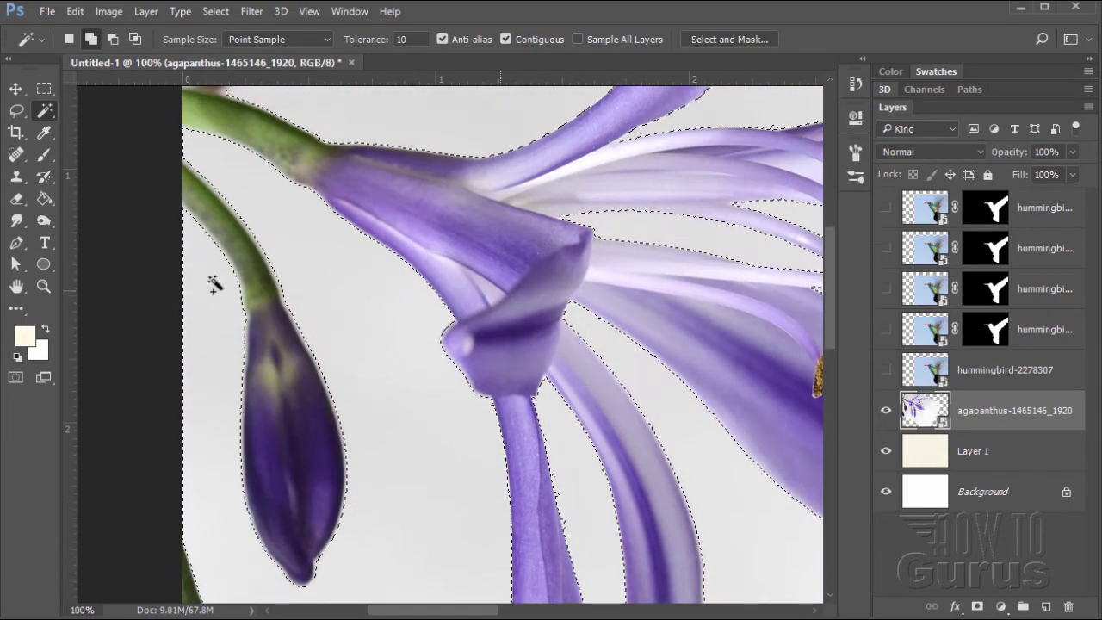
- Duplicate the agapanthus-1465146_1920 layer and hide the original, keeping the background selection active
{"action": "left_click", "coordinate": [50, 288]}
{"action": "left_click", "coordinate": [476, 338], "text": "alt"}
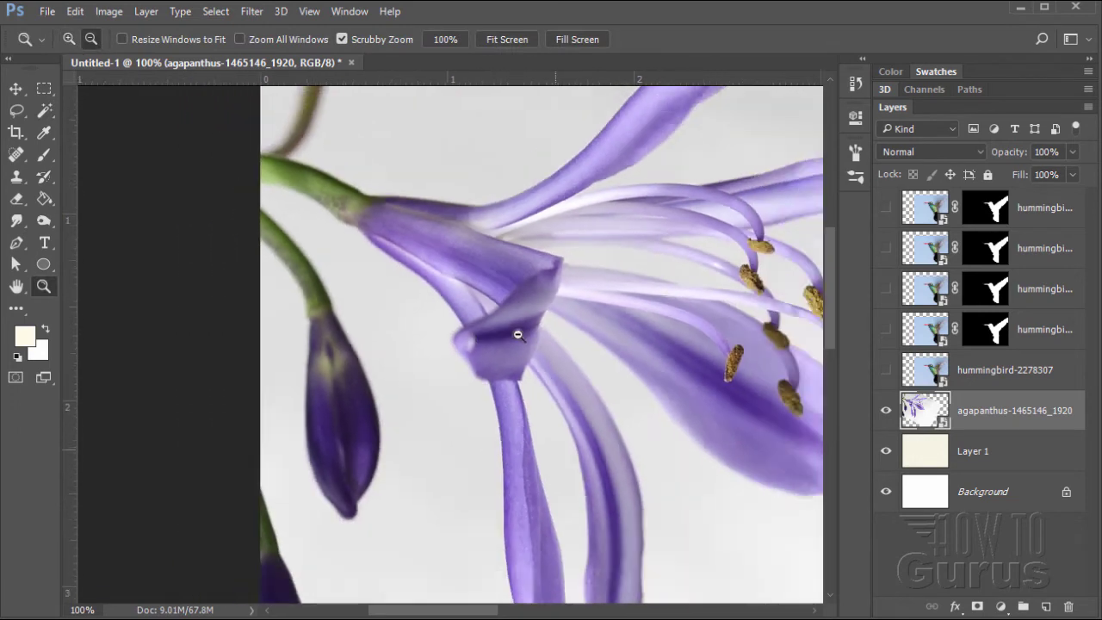
{"action": "left_click", "coordinate": [560, 364], "text": "alt"}
{"action": "left_click_drag", "start_coordinate": [532, 613], "coordinate": [591, 613]}
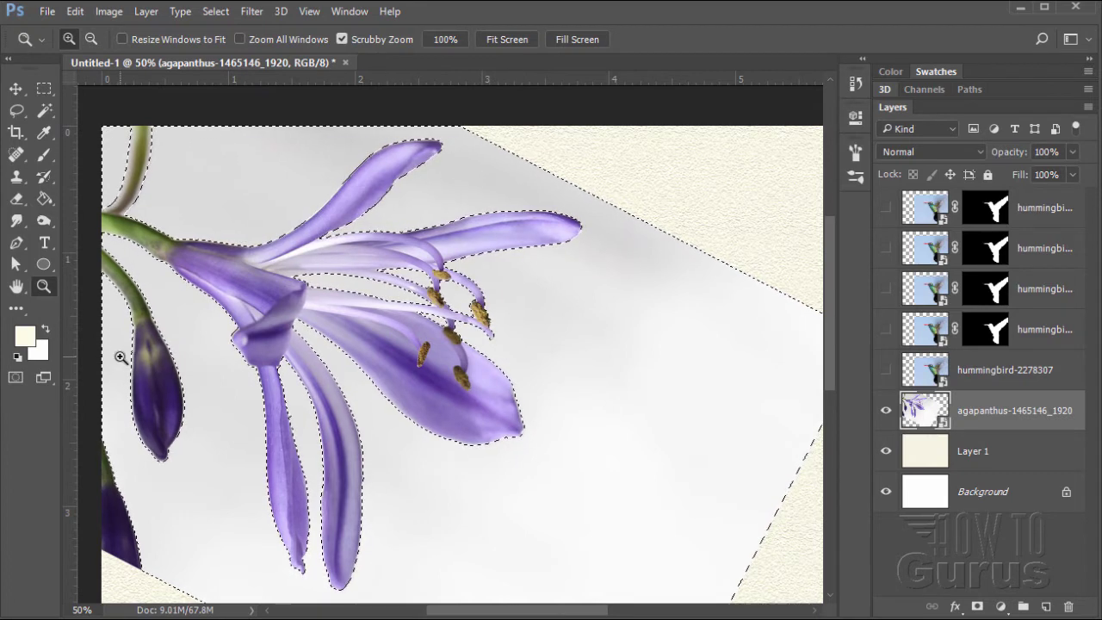
{"action": "left_click", "coordinate": [520, 39]}
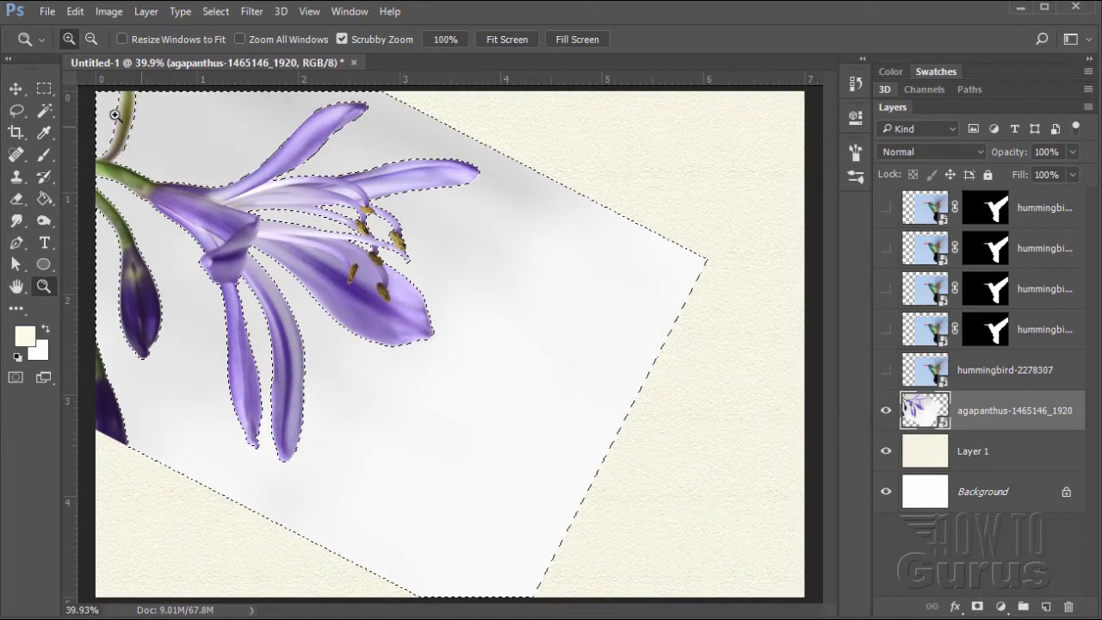
{"action": "left_click", "coordinate": [16, 88]}
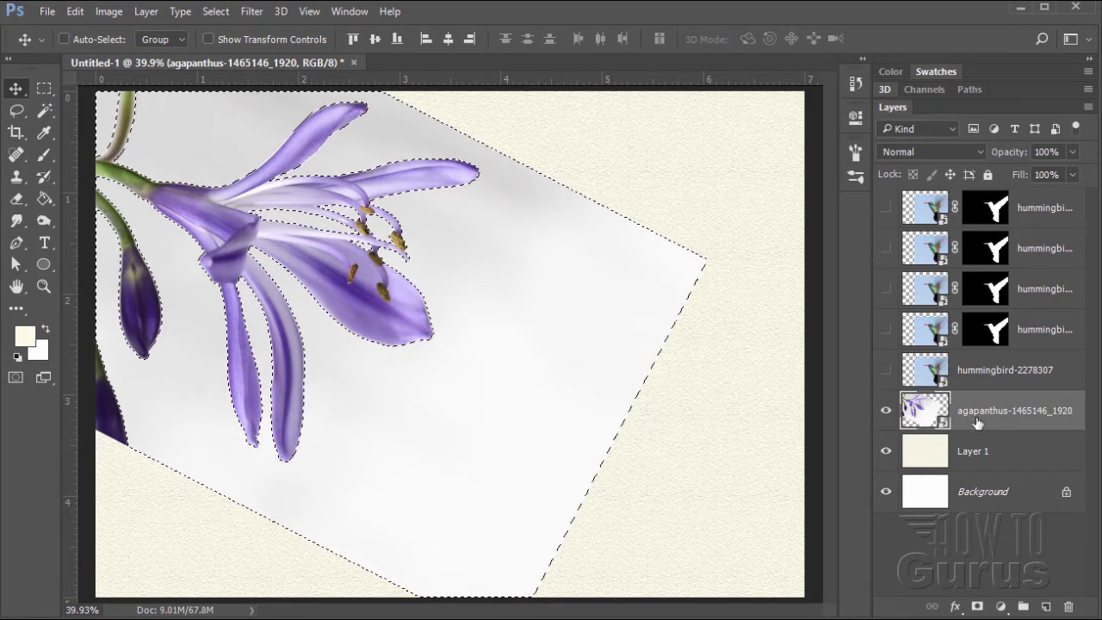
{"action": "left_click_drag", "start_coordinate": [979, 420], "coordinate": [1046, 606]}
{"action": "left_click", "coordinate": [886, 450]}
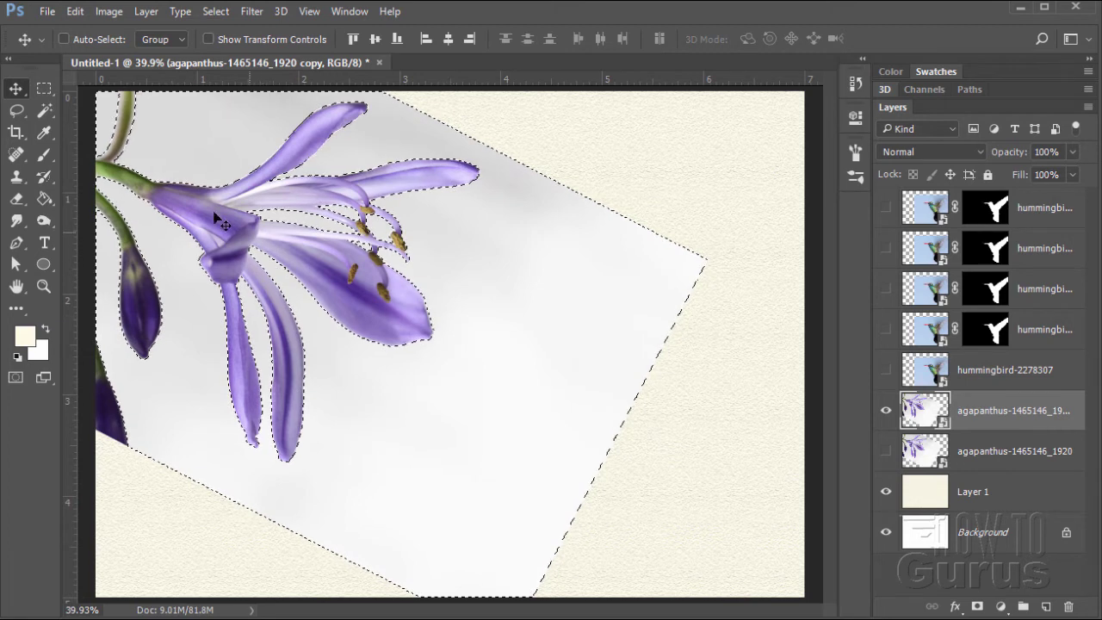
- Invert the background selection and apply it as a layer mask on the agapanthus copy
{"action": "left_click", "coordinate": [215, 12]}
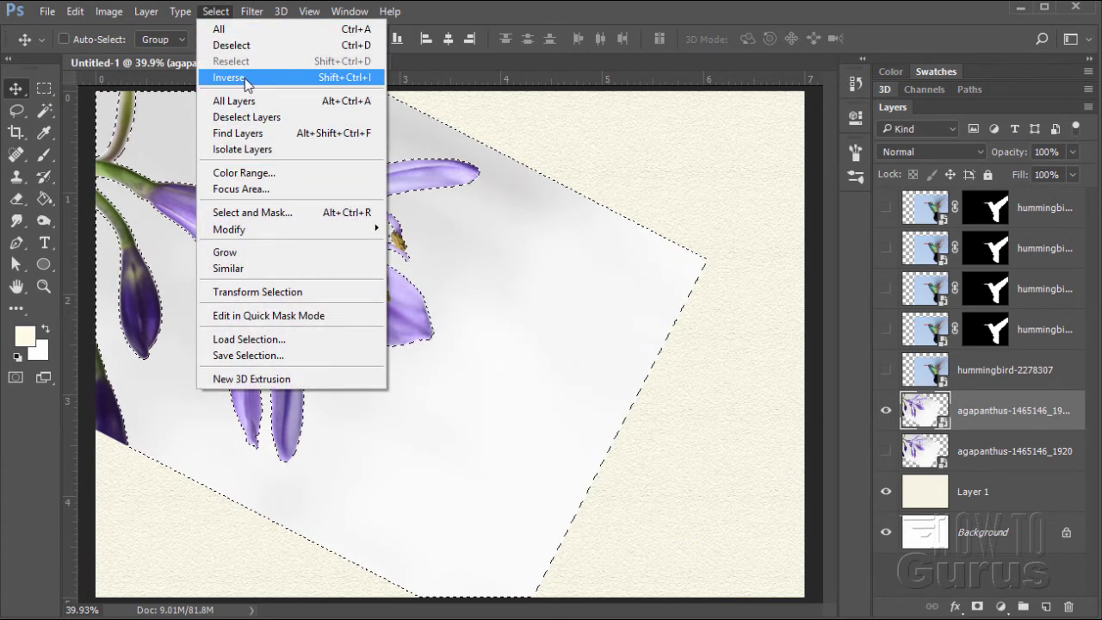
{"action": "left_click", "coordinate": [246, 78]}
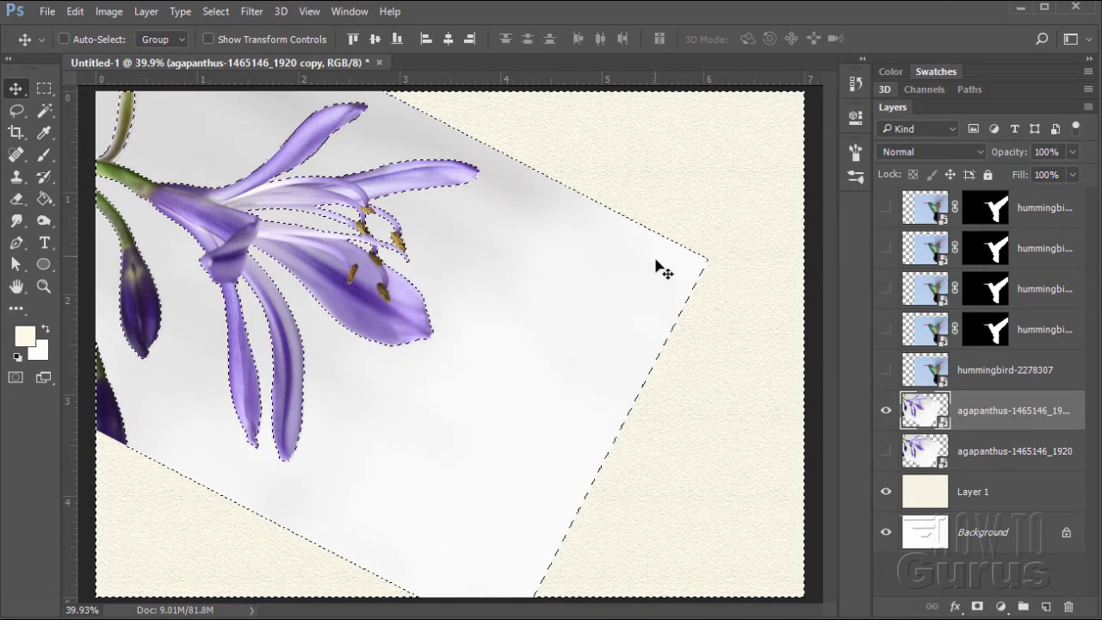
{"action": "left_click", "coordinate": [979, 607]}
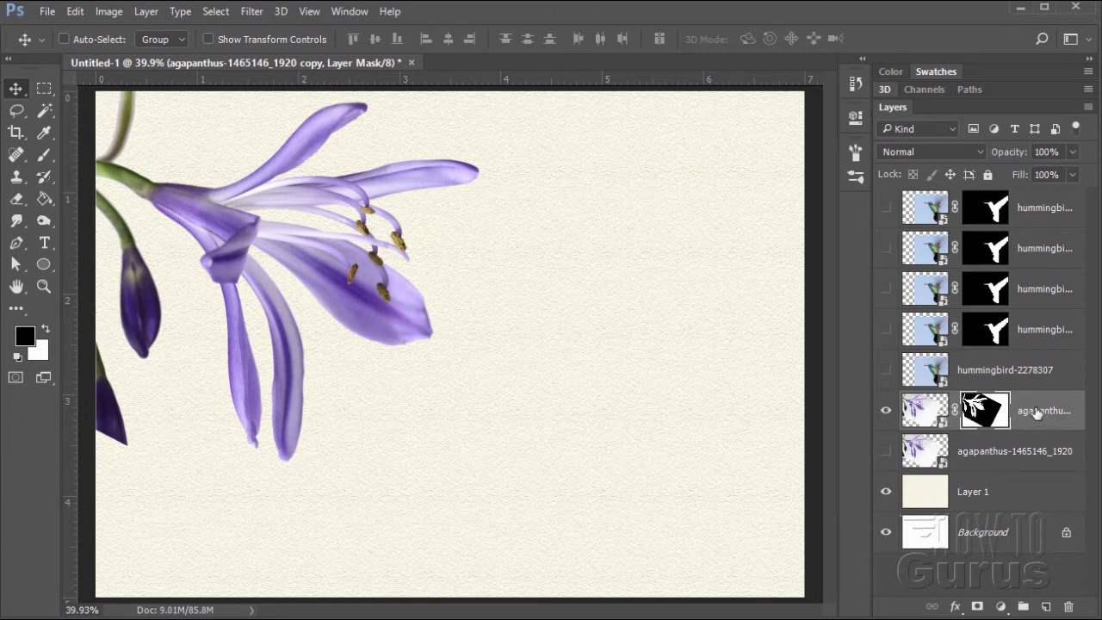
- Duplicate the masked agapanthus layer three times
{"action": "left_click_drag", "start_coordinate": [1030, 410], "coordinate": [1046, 606]}
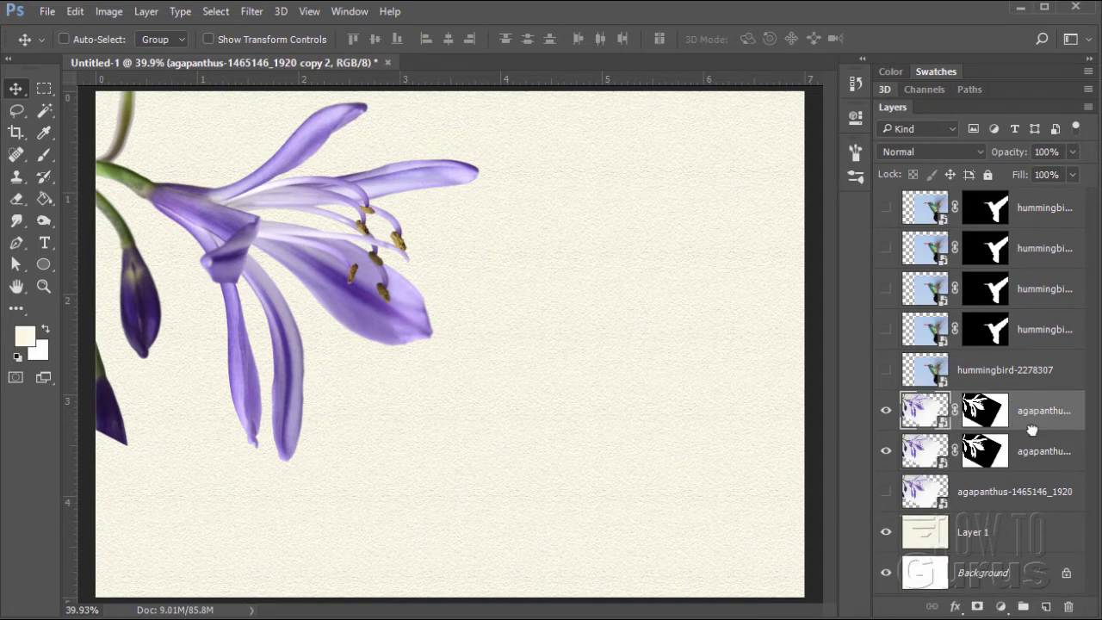
{"action": "left_click_drag", "start_coordinate": [1031, 430], "coordinate": [1046, 606]}
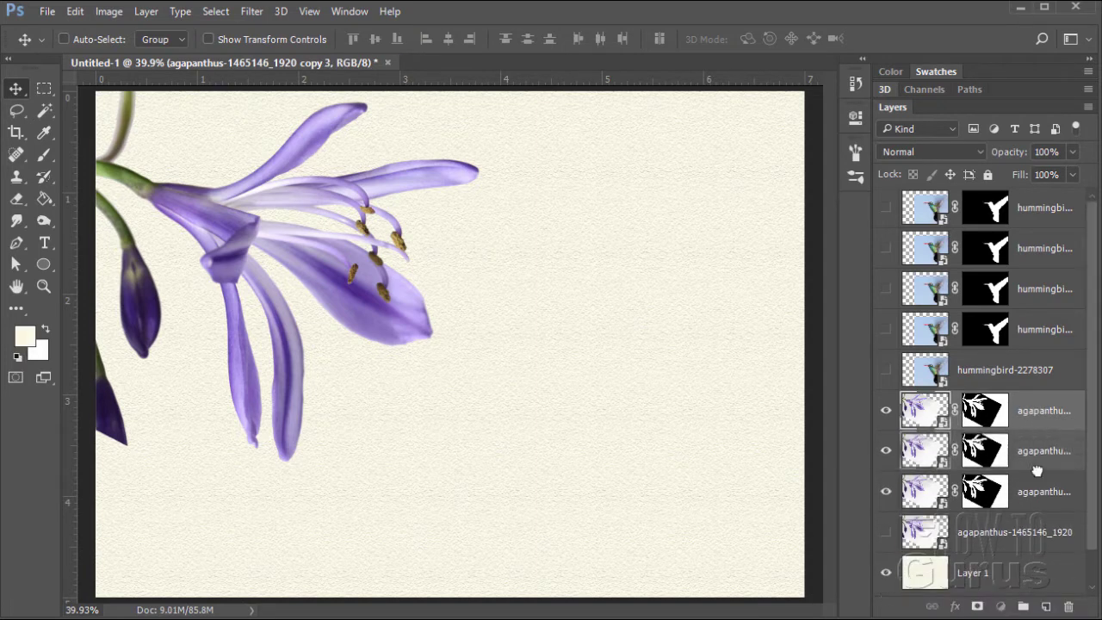
{"action": "left_click_drag", "start_coordinate": [1037, 471], "coordinate": [1046, 606]}
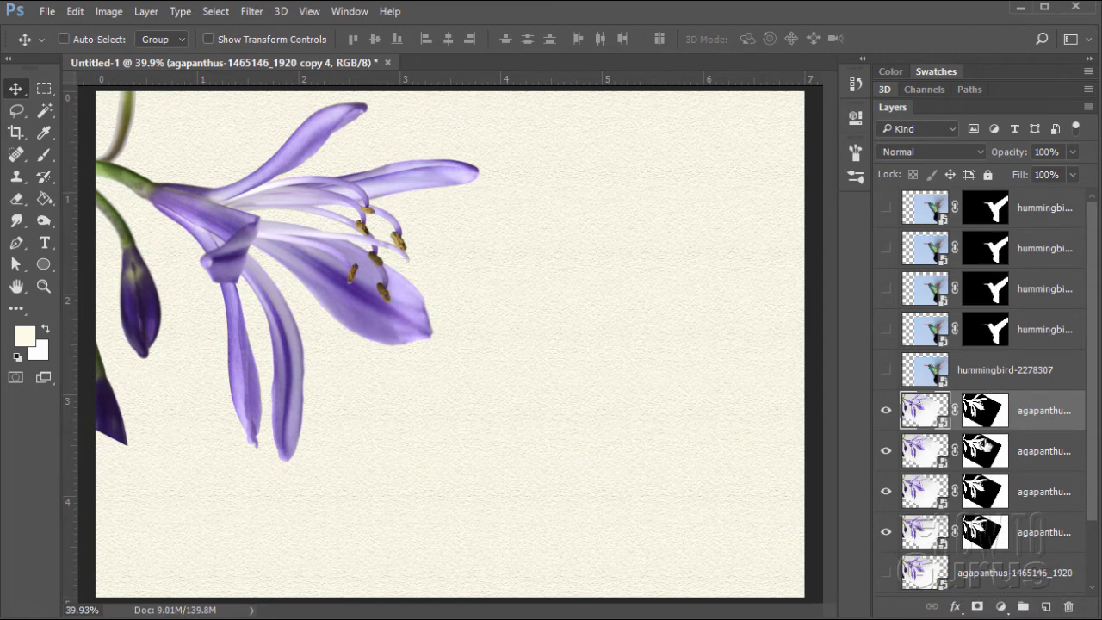
- Hide all the agapanthus layers and show the original hummingbird layer with its four masked copies
{"action": "left_click", "coordinate": [886, 451]}
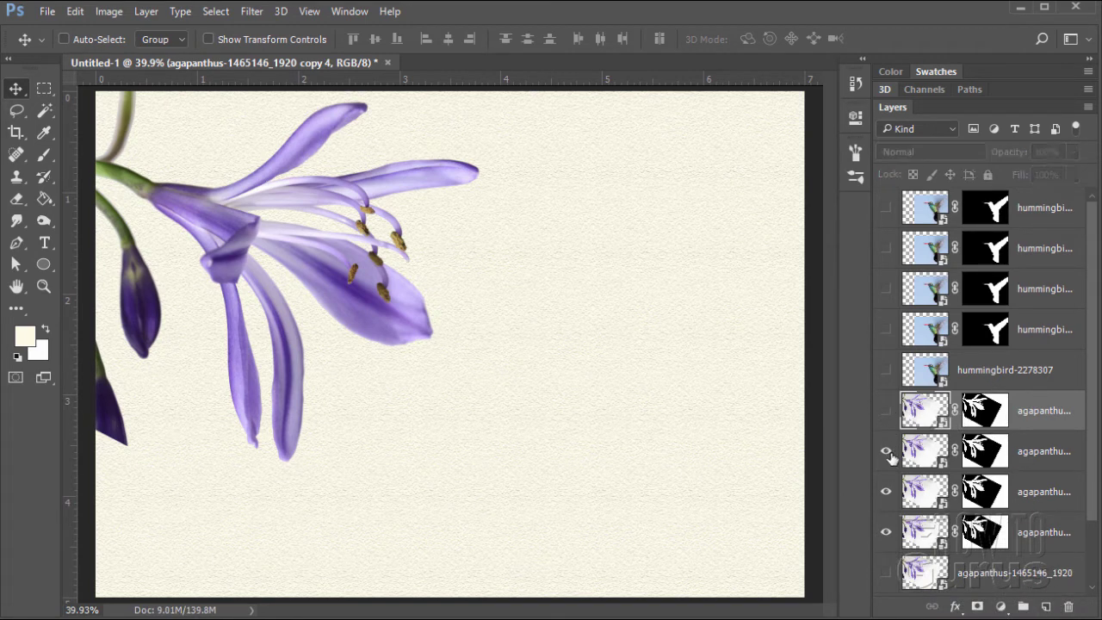
{"action": "left_click", "coordinate": [886, 532]}
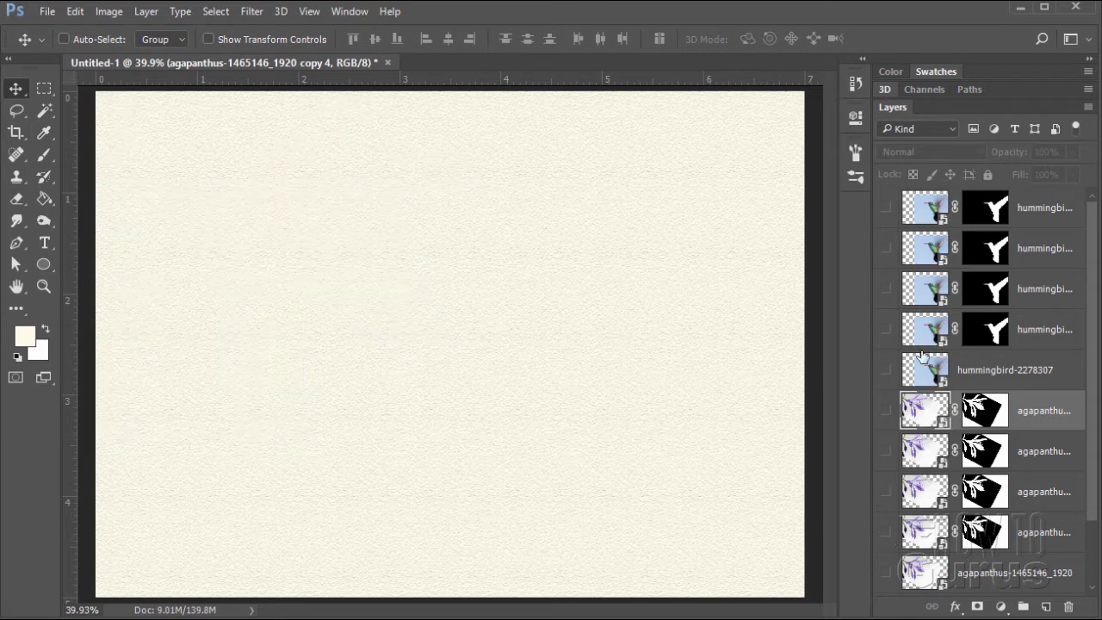
{"action": "left_click", "coordinate": [886, 369]}
{"action": "left_click", "coordinate": [886, 329]}
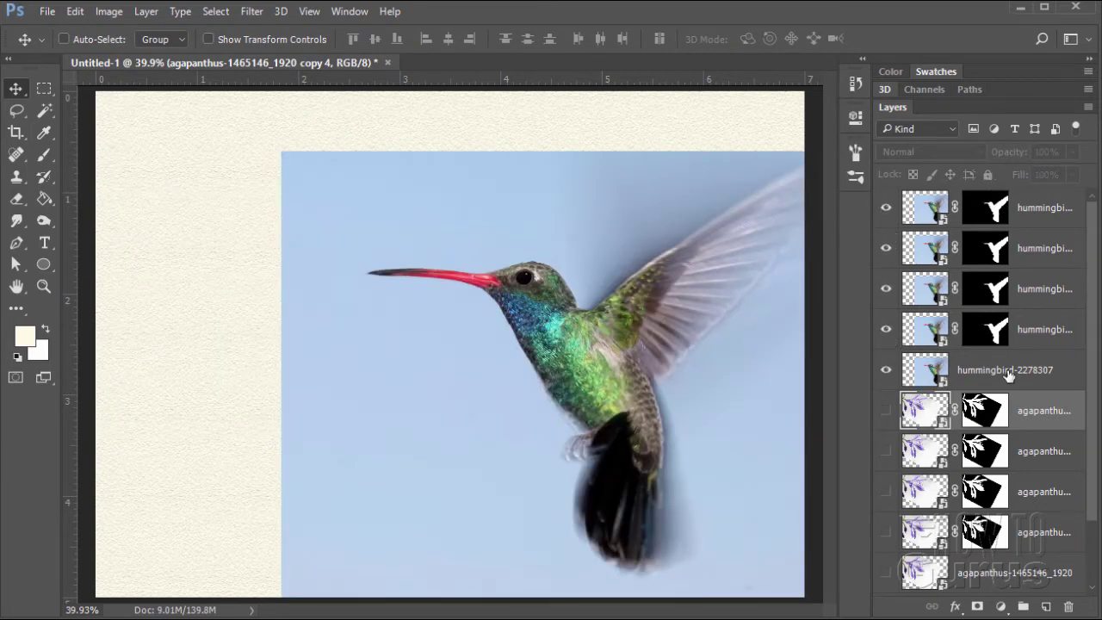
- Group the five hummingbird layers and name the group hummingbird
{"action": "left_click", "coordinate": [1031, 215]}
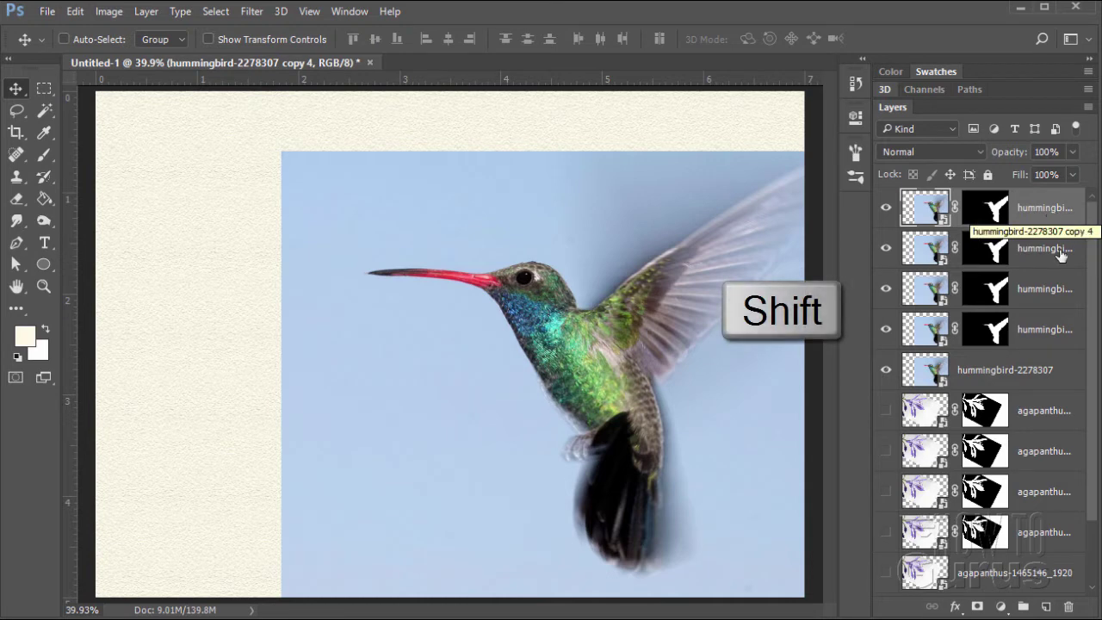
{"action": "left_click", "coordinate": [1016, 370], "text": "shift"}
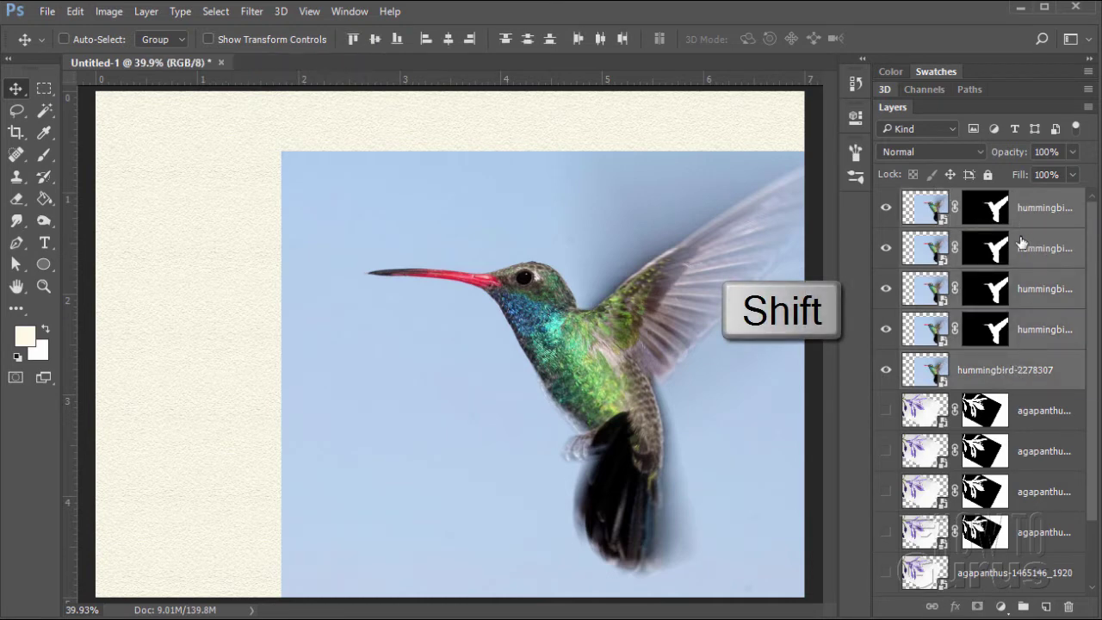
{"action": "left_click", "coordinate": [1023, 607], "text": "shift"}
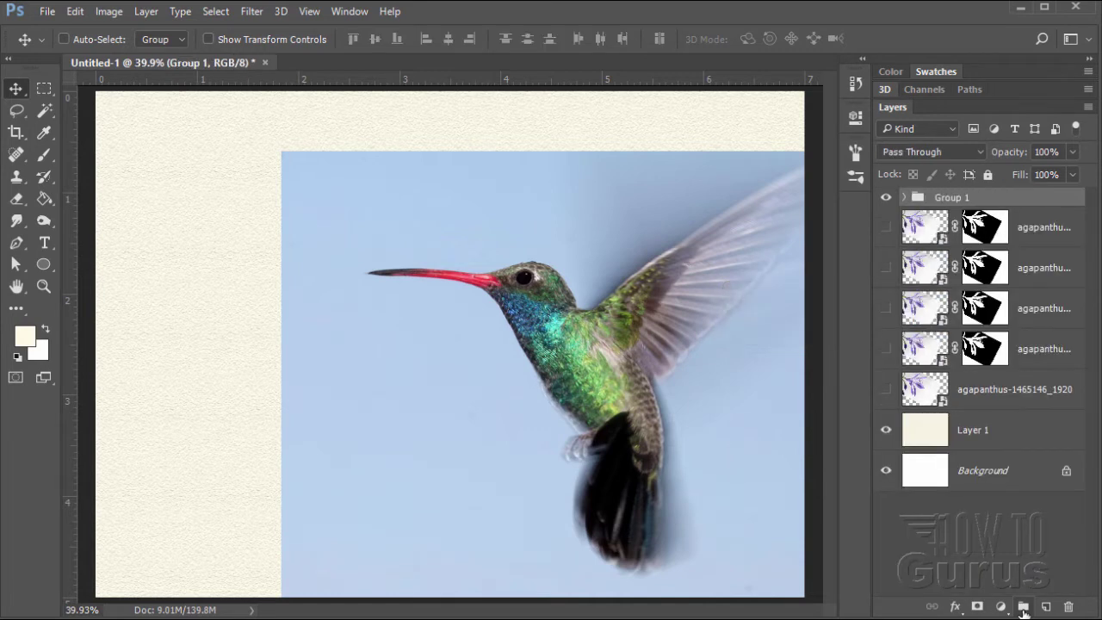
{"action": "double_click", "coordinate": [948, 198]}
{"action": "type", "text": "hummingbird"}
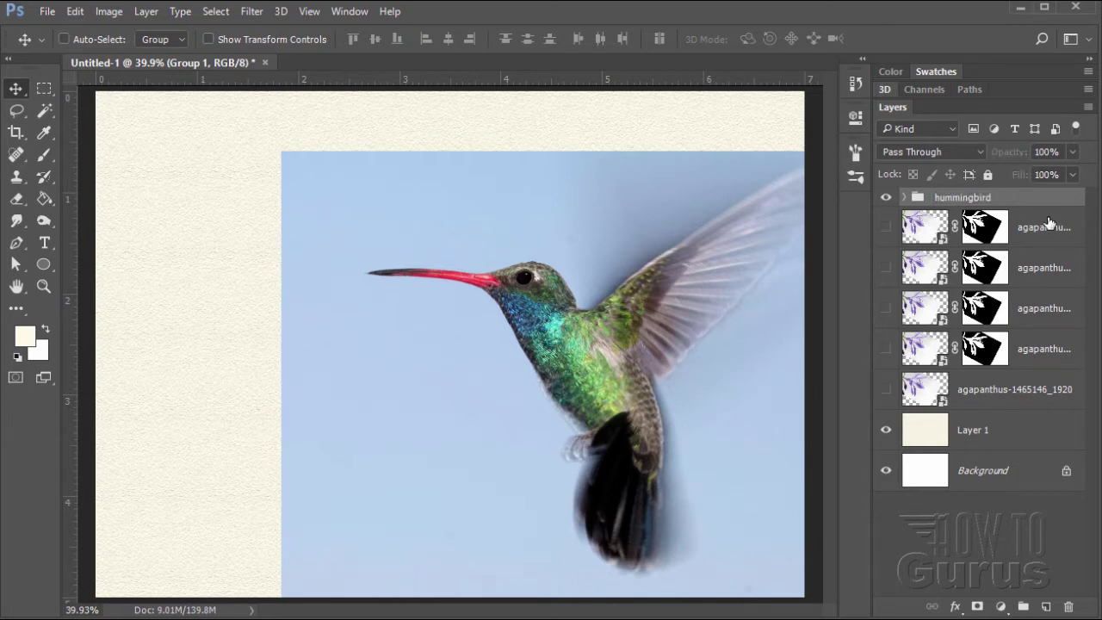
- Group the five agapanthus layers and name the group Flower
{"action": "left_click", "coordinate": [1045, 226]}
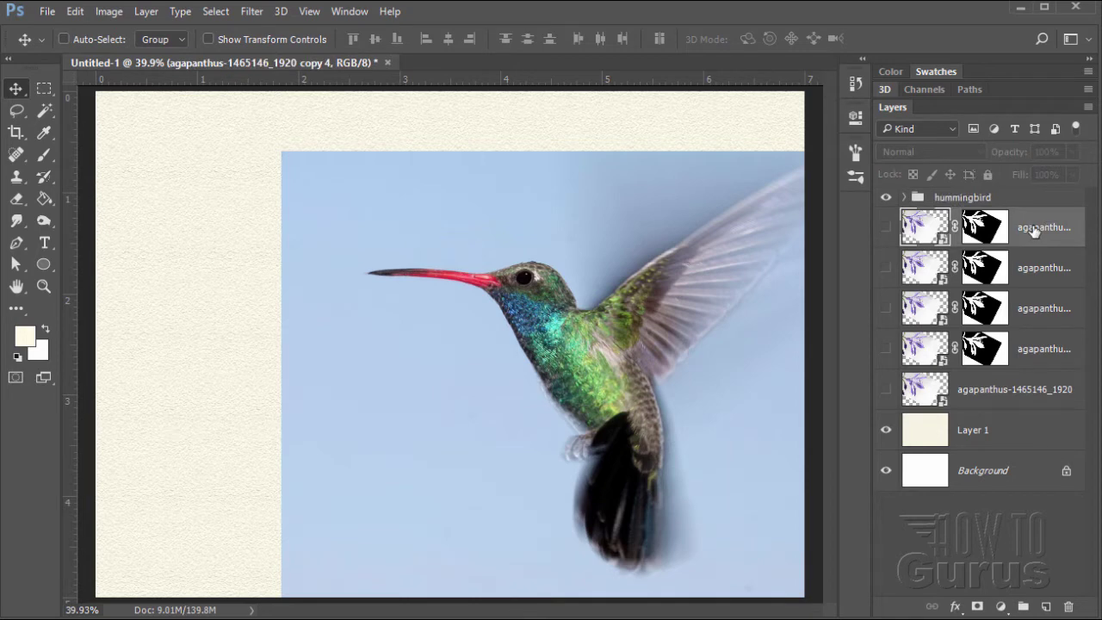
{"action": "left_click", "coordinate": [1007, 388], "text": "shift"}
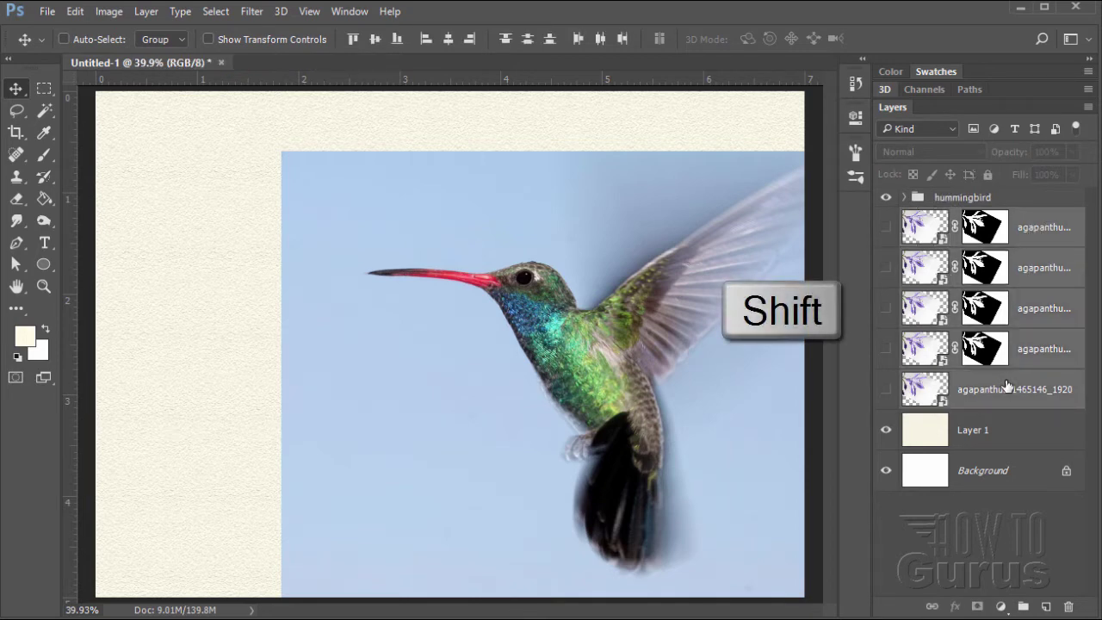
{"action": "left_click", "coordinate": [1025, 607], "text": "shift"}
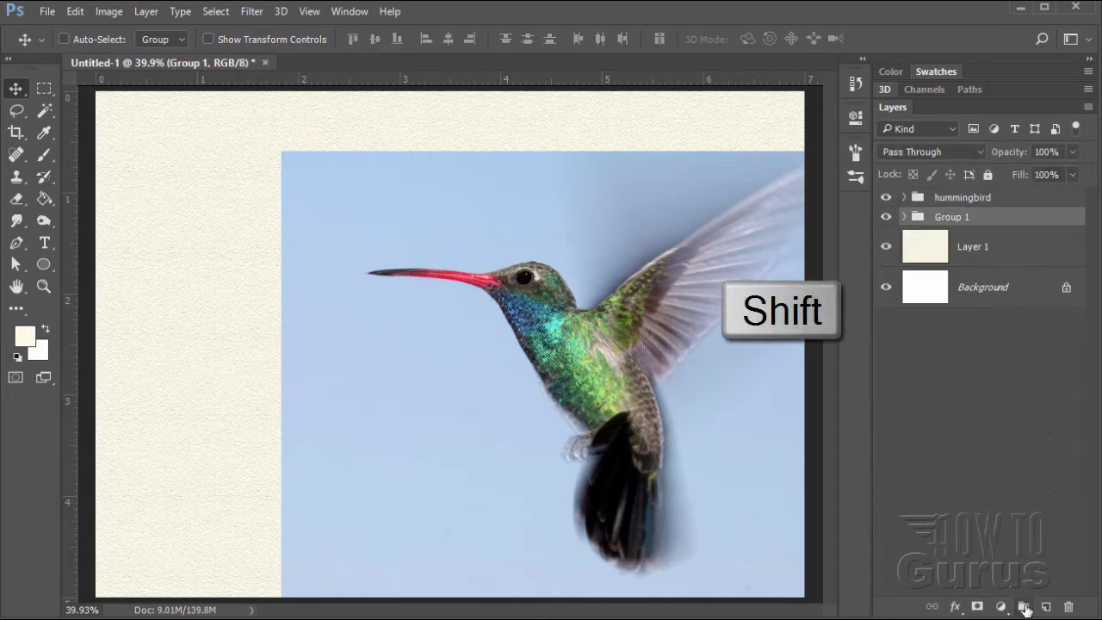
{"action": "double_click", "coordinate": [953, 217]}
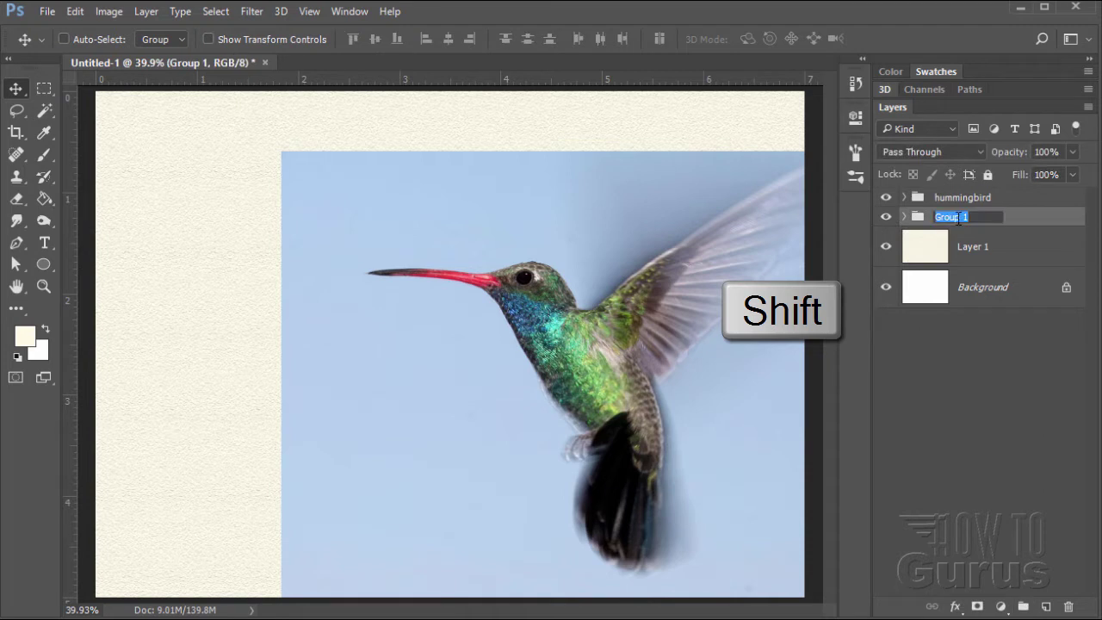
{"action": "type", "text": "Flower"}
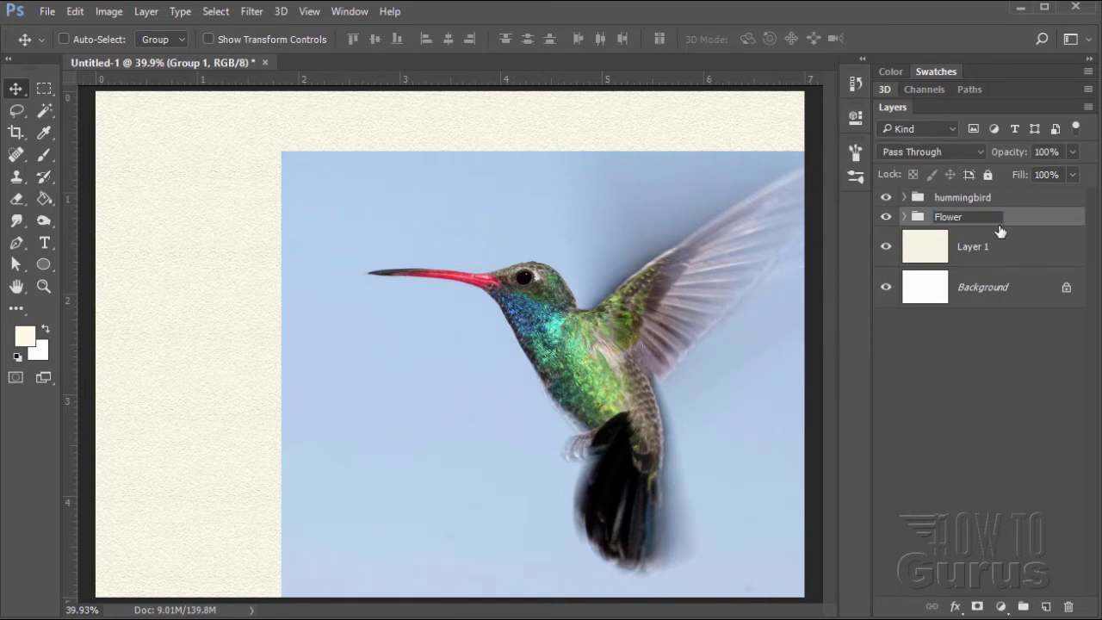
{"action": "key", "text": "Return"}
- Show the four masked agapanthus copies in the Flower group, leave the original hidden, and collapse the group
{"action": "left_click", "coordinate": [904, 217]}
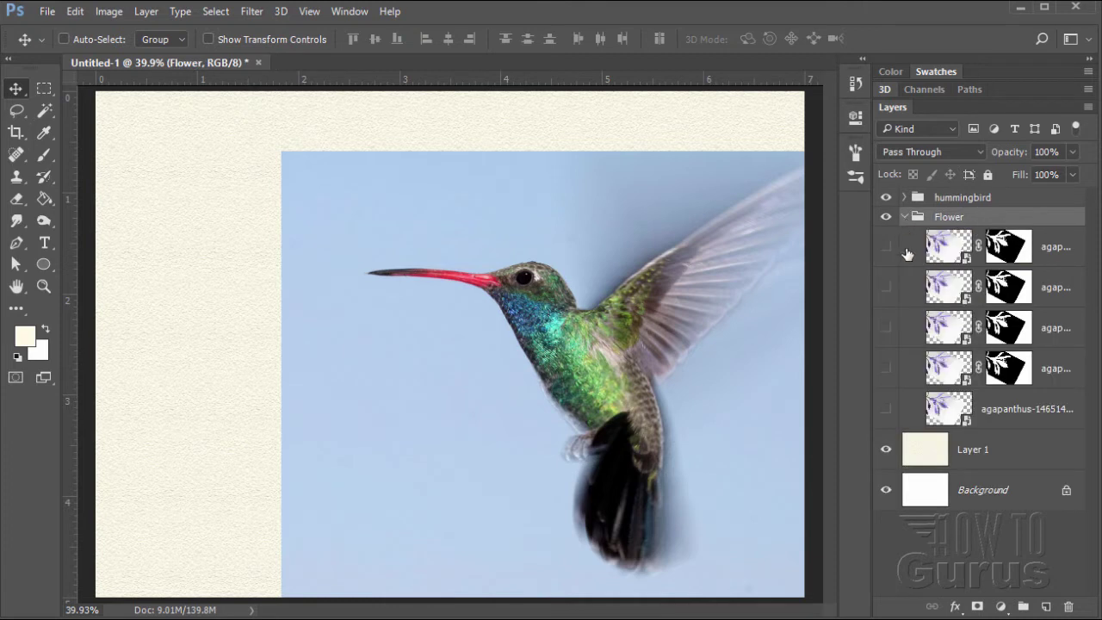
{"action": "left_click_drag", "start_coordinate": [891, 250], "coordinate": [888, 364]}
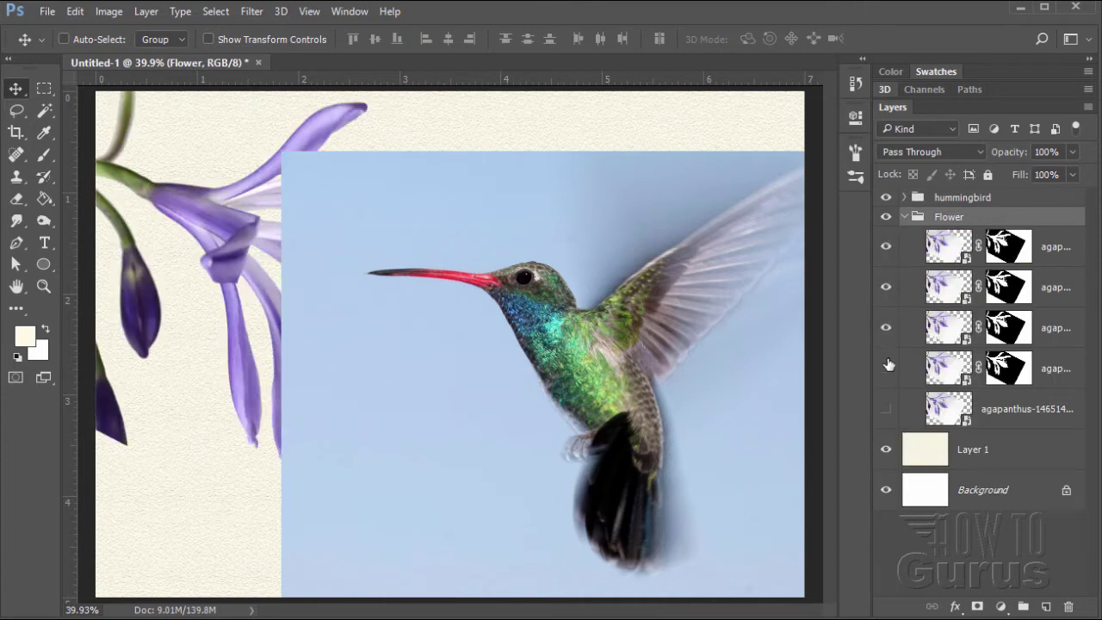
{"action": "left_click", "coordinate": [888, 416]}
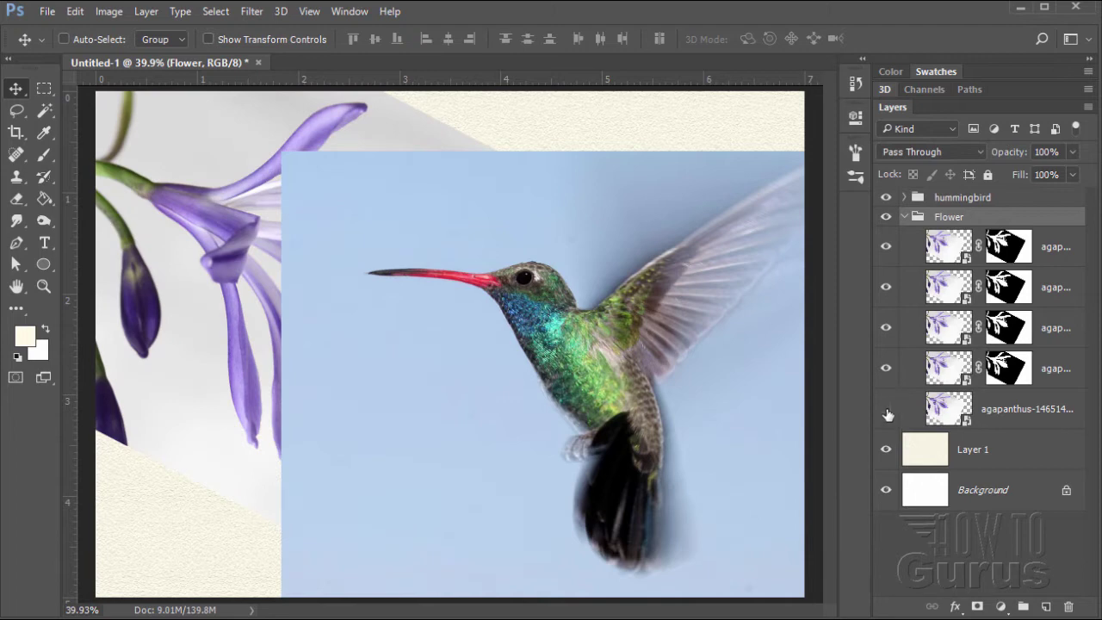
{"action": "left_click", "coordinate": [888, 416]}
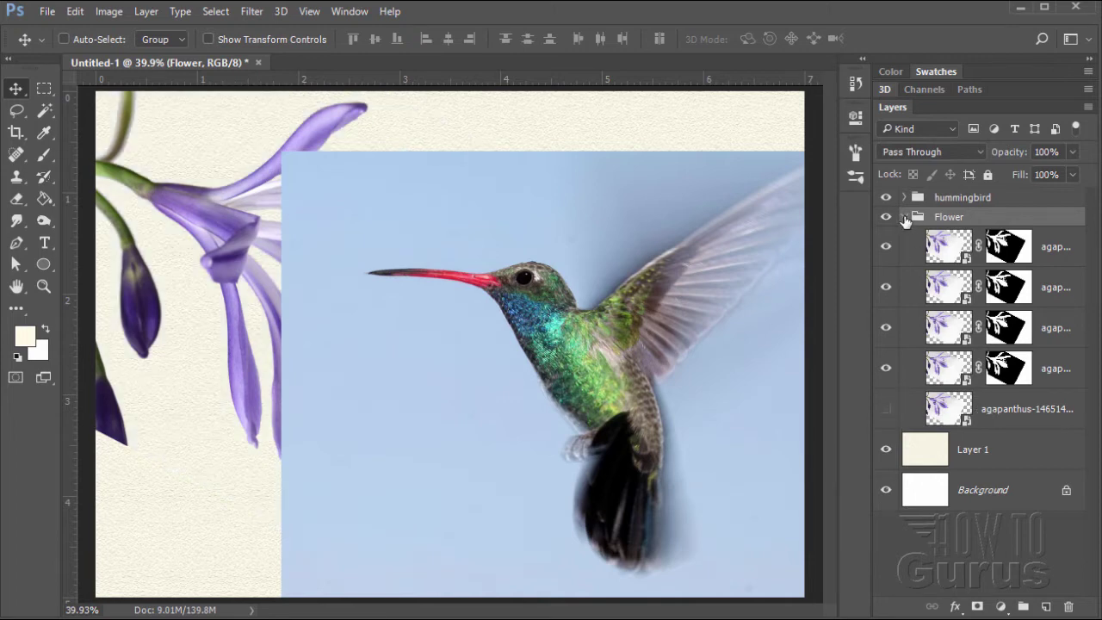
{"action": "left_click", "coordinate": [904, 217]}
- Expand the hummingbird group and hide every layer in it except the lowest masked copy
{"action": "left_click", "coordinate": [904, 197]}
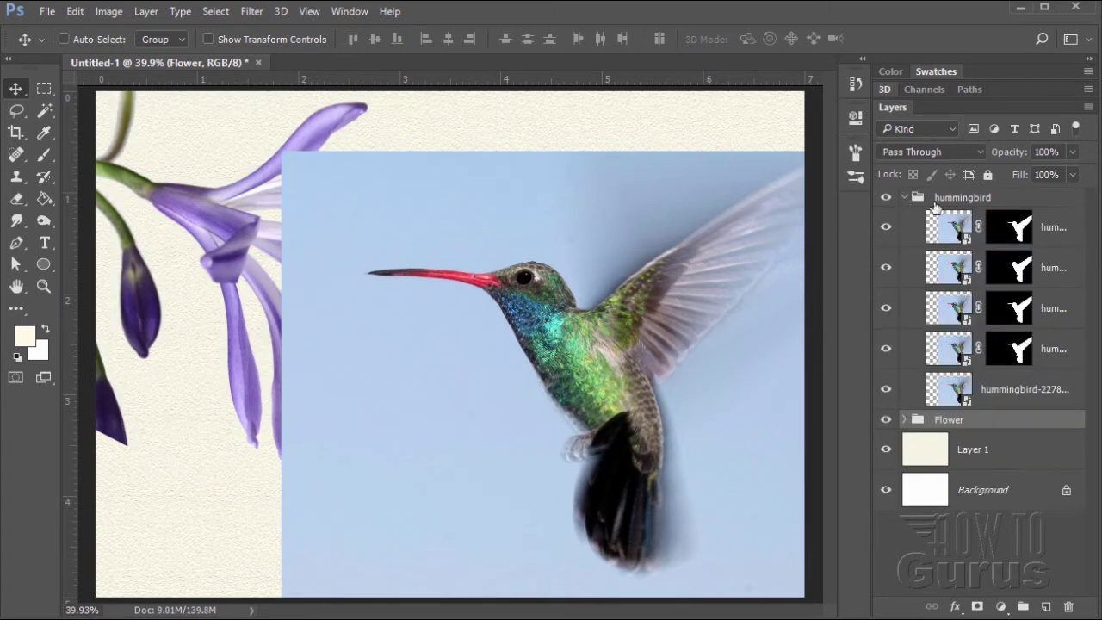
{"action": "left_click", "coordinate": [887, 392]}
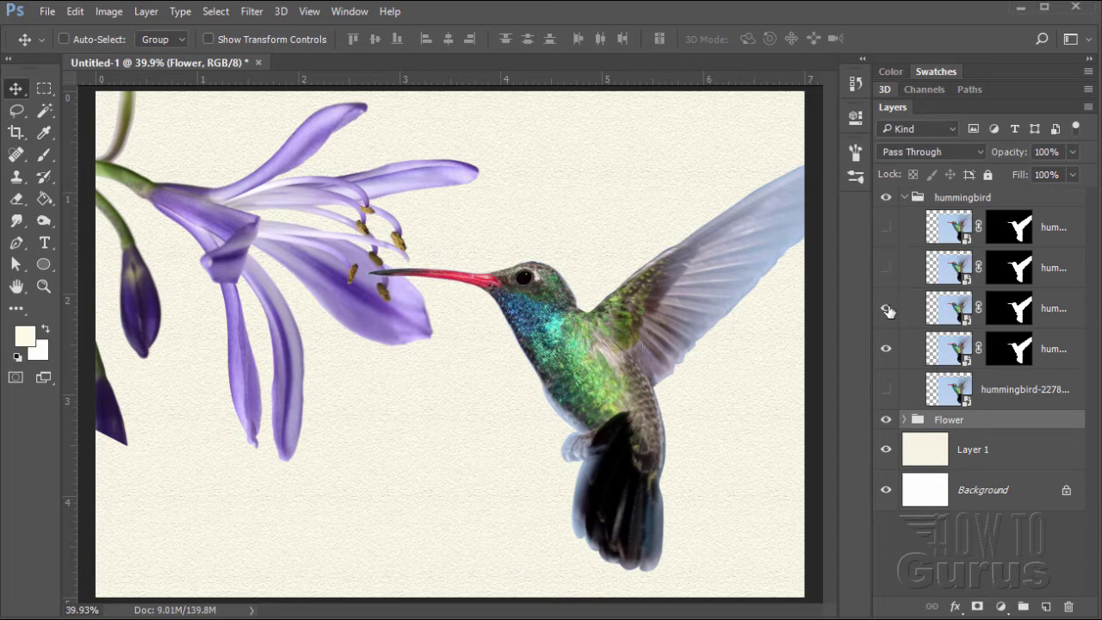
{"action": "left_click", "coordinate": [886, 308]}
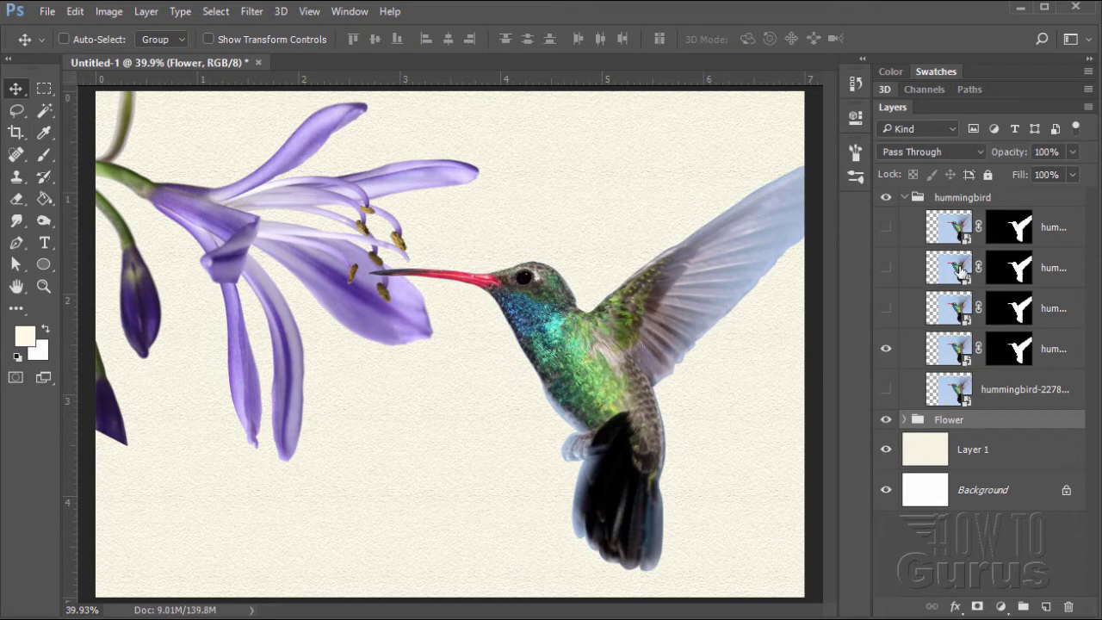
- Apply the layer mask of the lowest masked hummingbird copy permanently and give that layer a new blank mask
{"action": "left_click", "coordinate": [955, 362]}
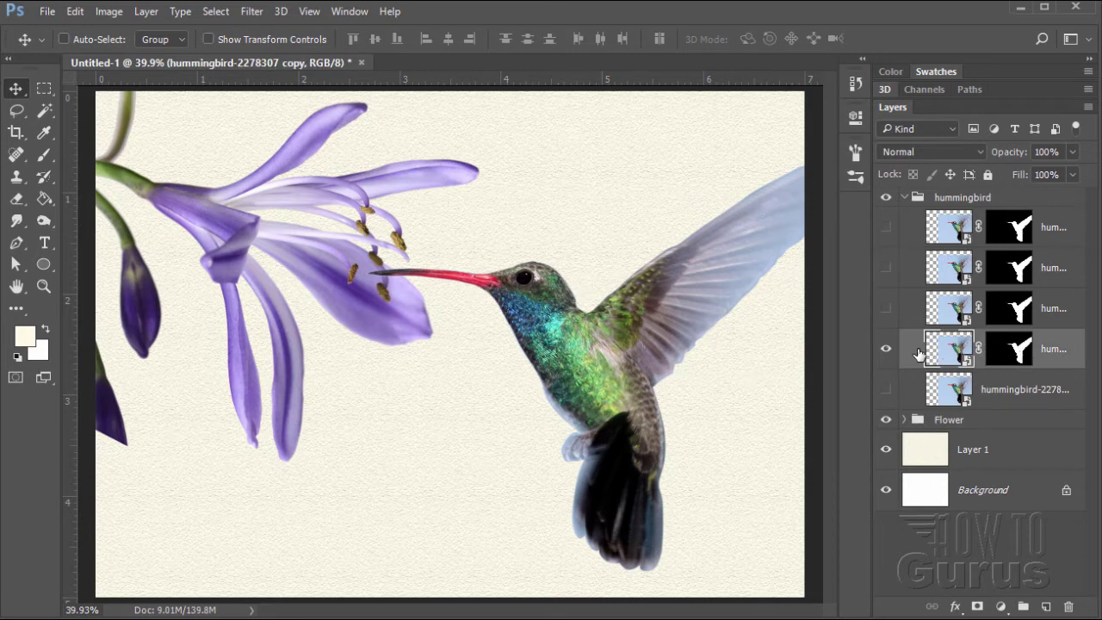
{"action": "left_click", "coordinate": [1007, 348]}
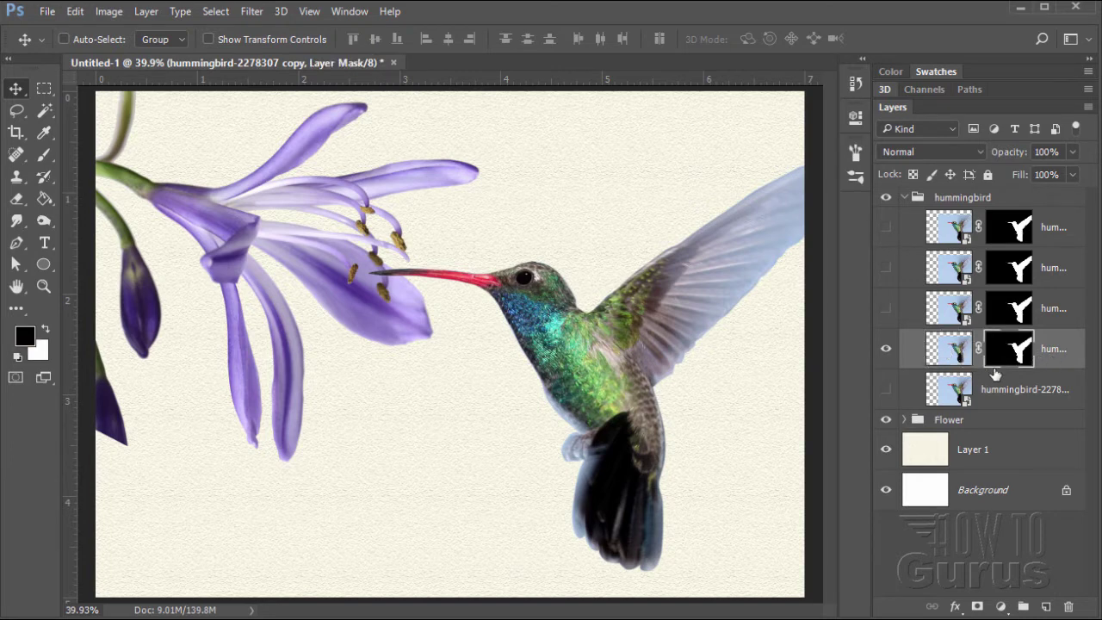
{"action": "right_click", "coordinate": [1004, 357]}
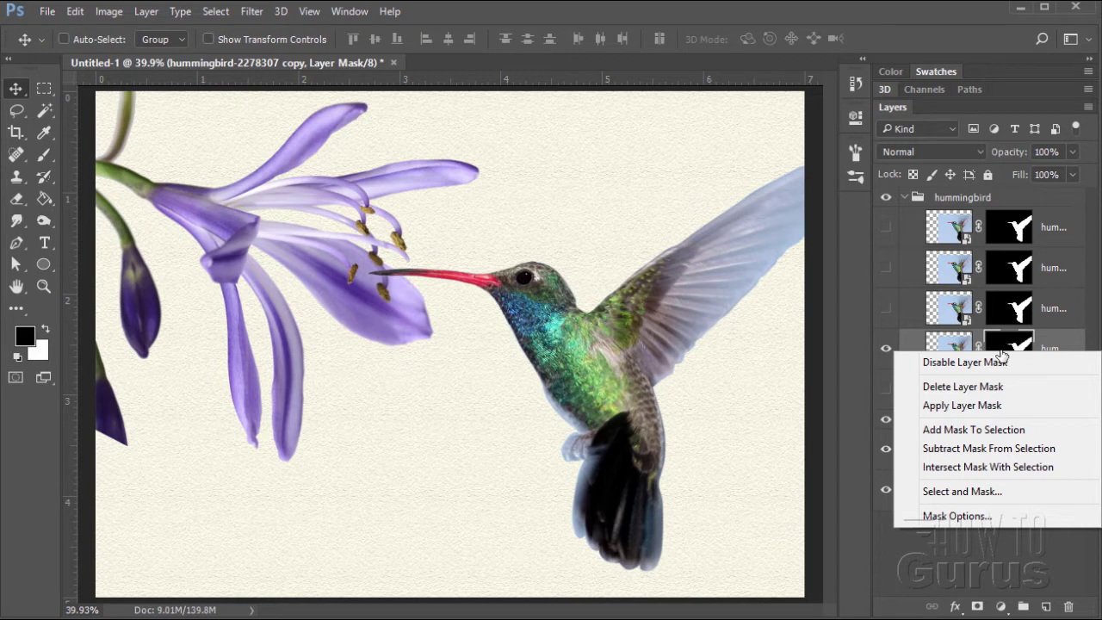
{"action": "left_click", "coordinate": [944, 406]}
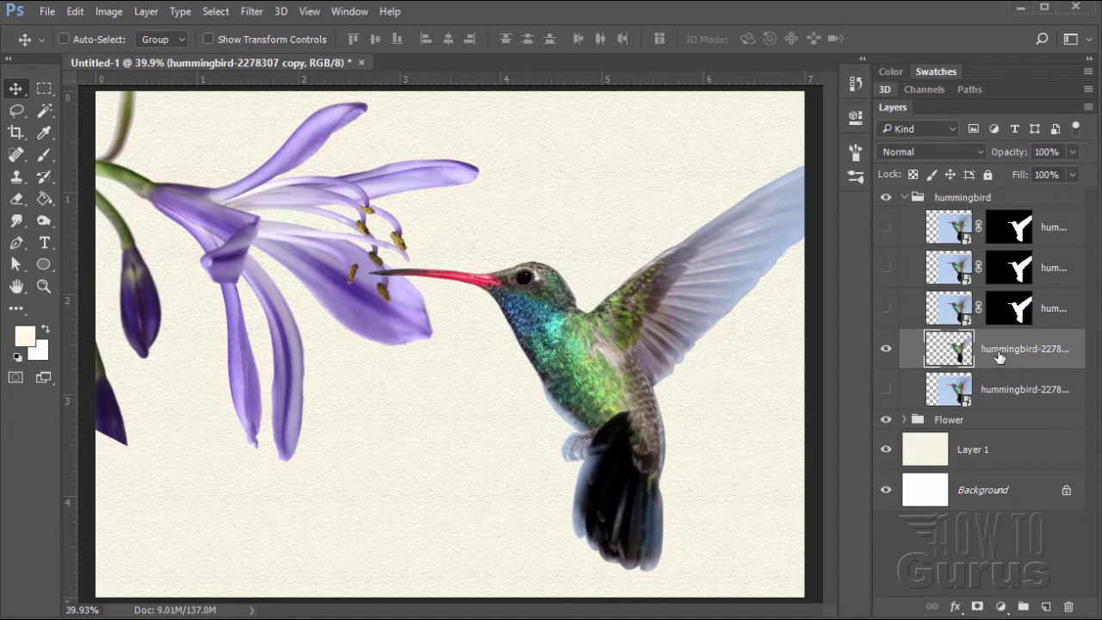
{"action": "left_click", "coordinate": [977, 606]}
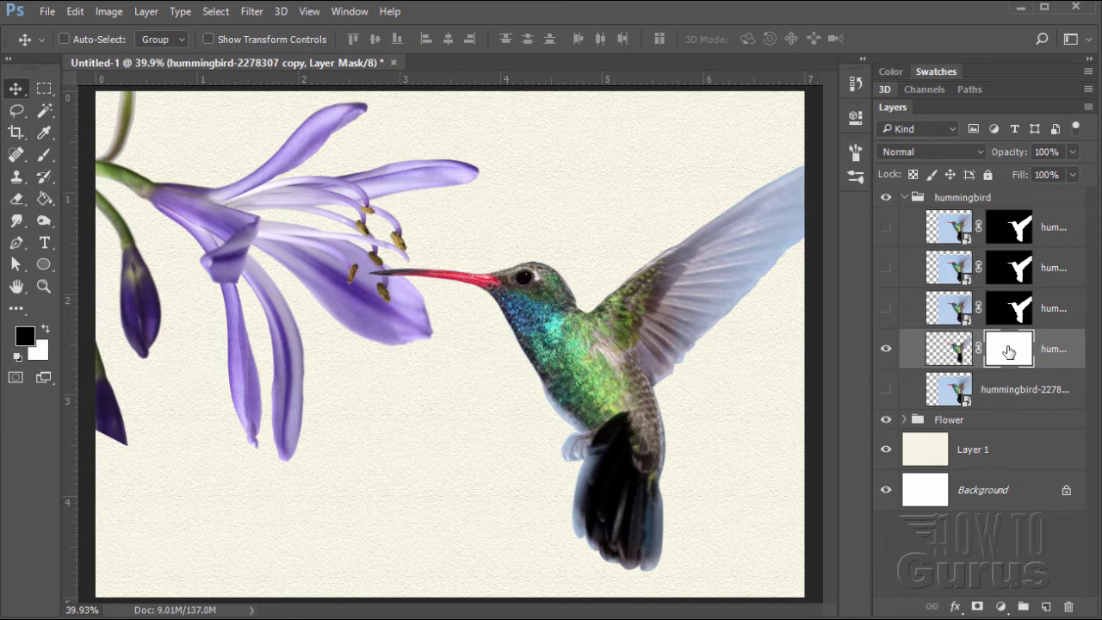
- Blur the image of the lowest hummingbird copy, not its mask, with a 38-pixel Gaussian Blur
{"action": "left_click", "coordinate": [951, 353]}
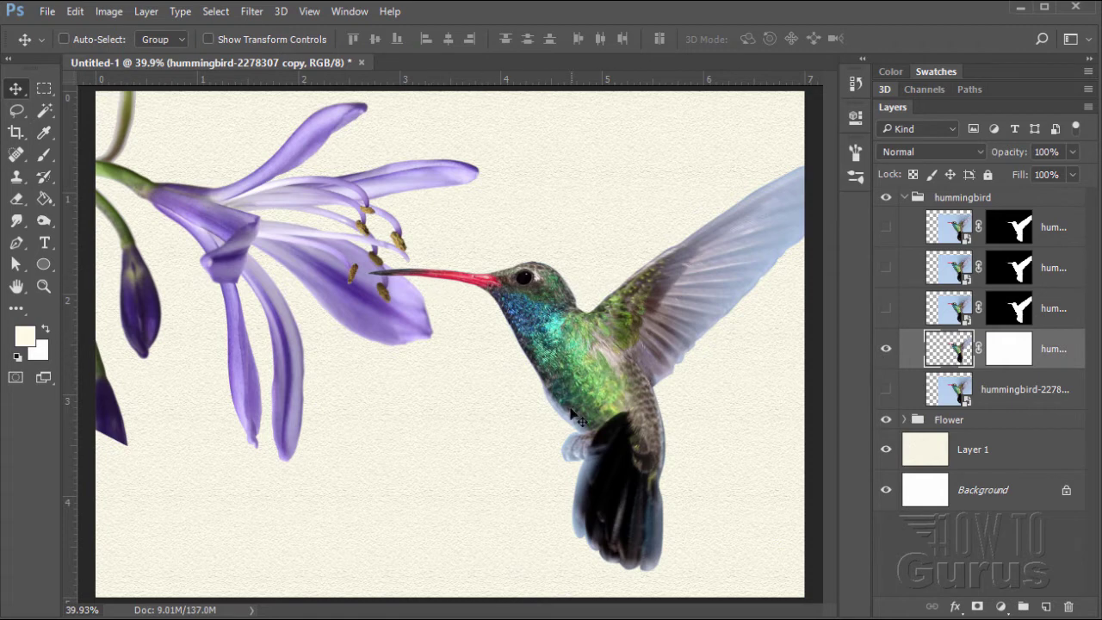
{"action": "left_click", "coordinate": [250, 14]}
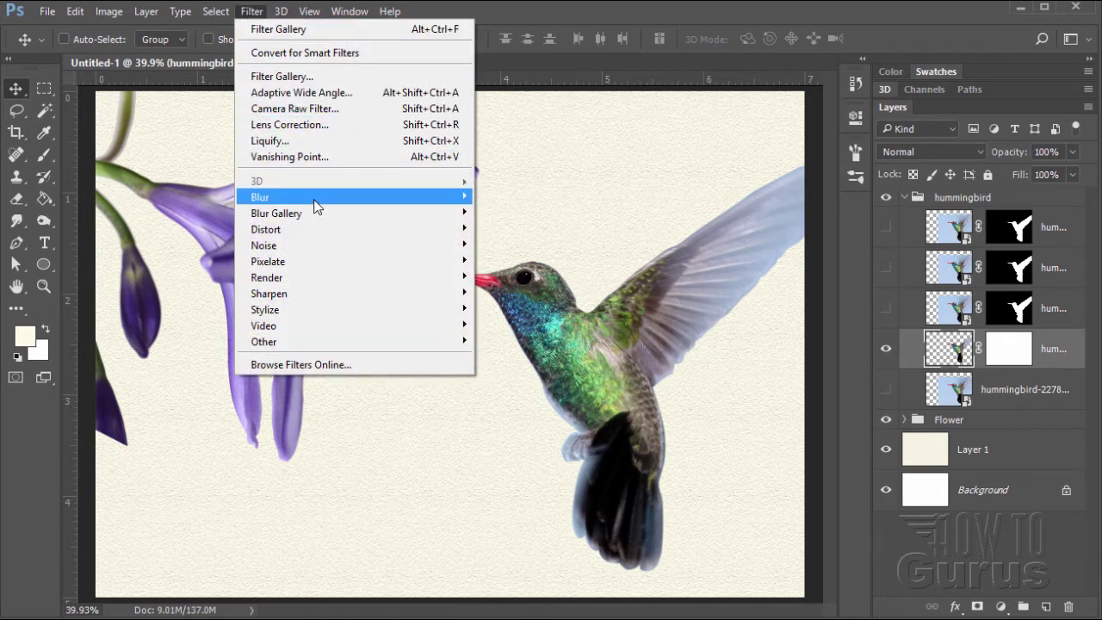
{"action": "mouse_move", "coordinate": [315, 204]}
{"action": "left_click", "coordinate": [520, 260]}
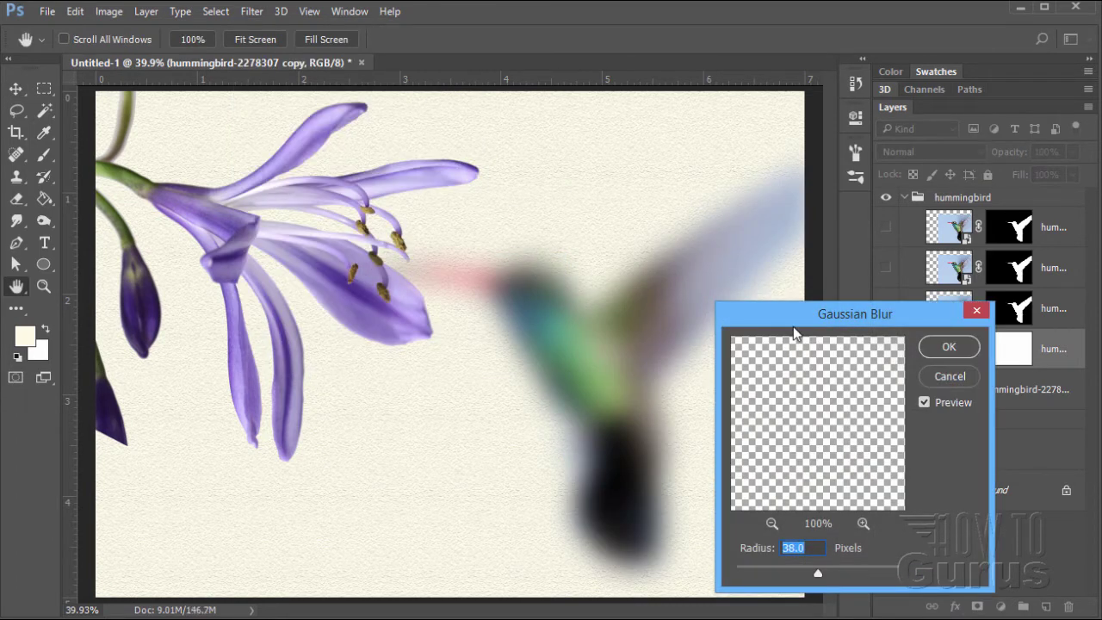
{"action": "left_click_drag", "start_coordinate": [782, 321], "coordinate": [792, 315]}
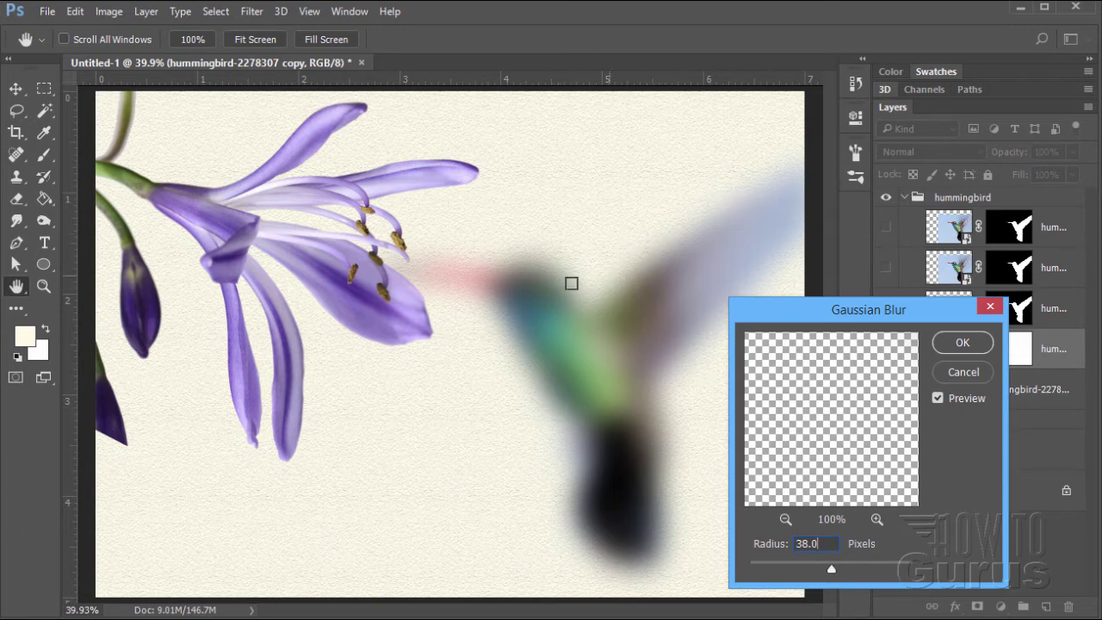
{"action": "left_click", "coordinate": [958, 356]}
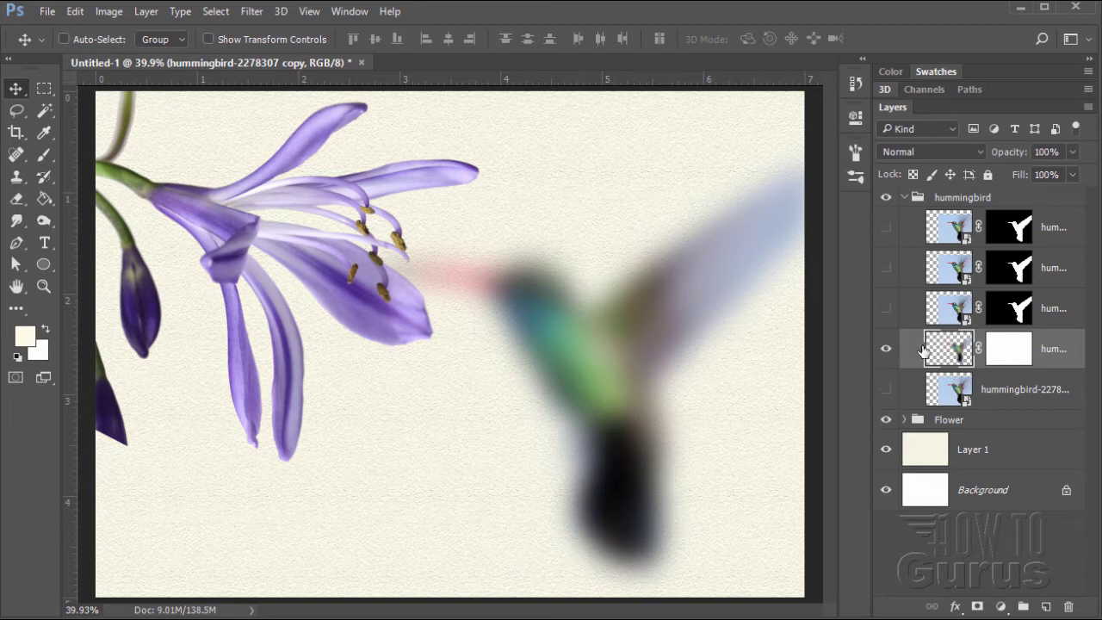
- Show the second-lowest masked hummingbird copy and choose the artistic Paint Daubs filter for its image in the Filter Gallery
{"action": "left_click", "coordinate": [886, 308]}
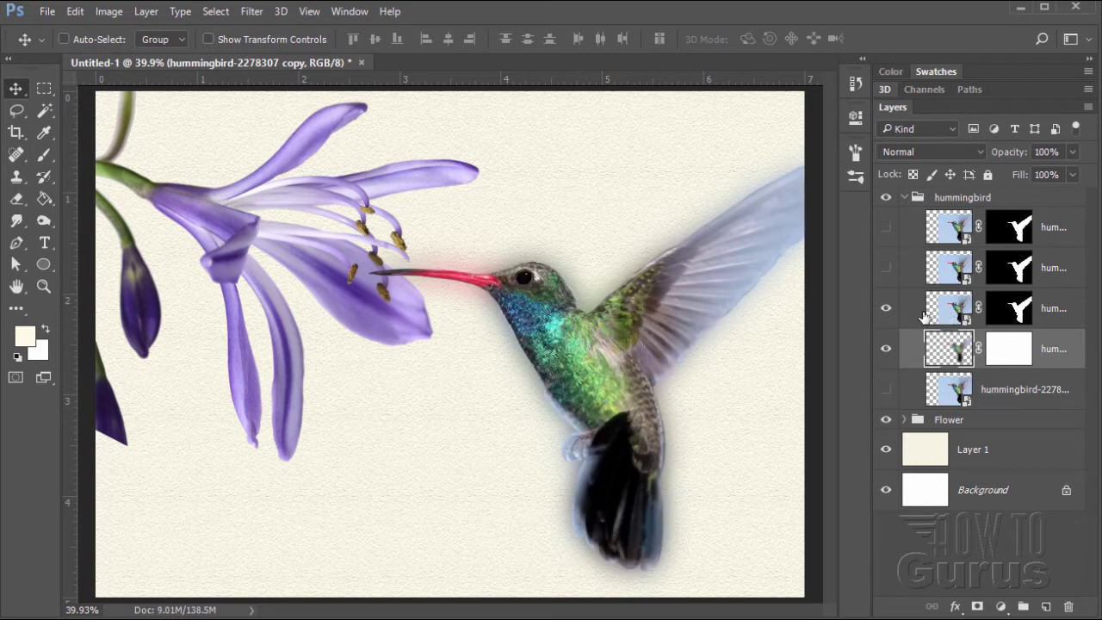
{"action": "left_click", "coordinate": [950, 319]}
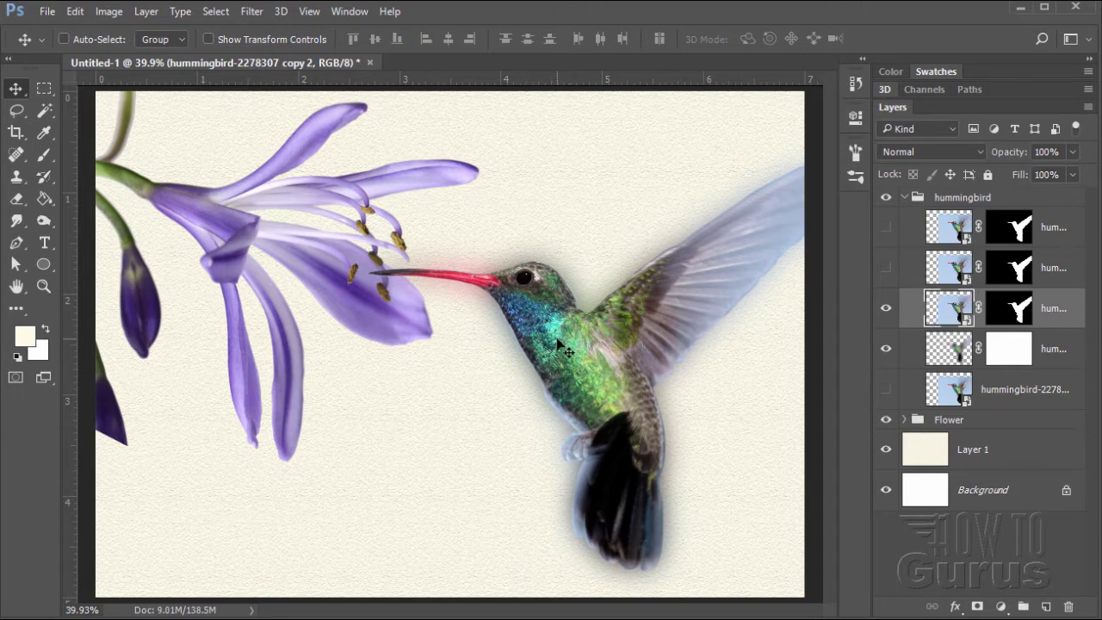
{"action": "left_click", "coordinate": [253, 12]}
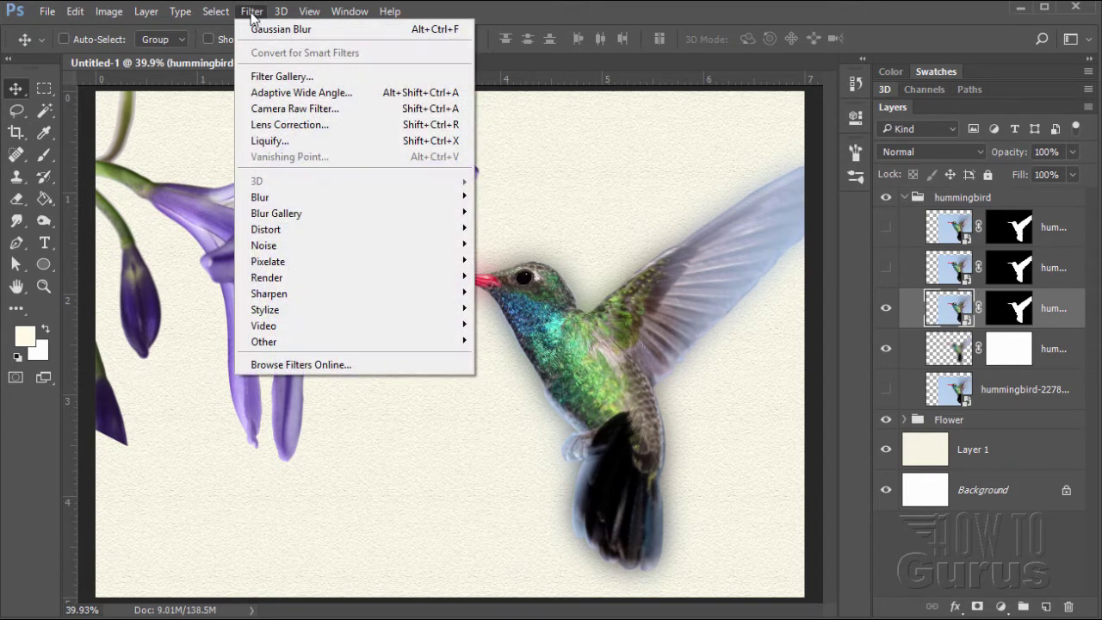
{"action": "left_click", "coordinate": [262, 76]}
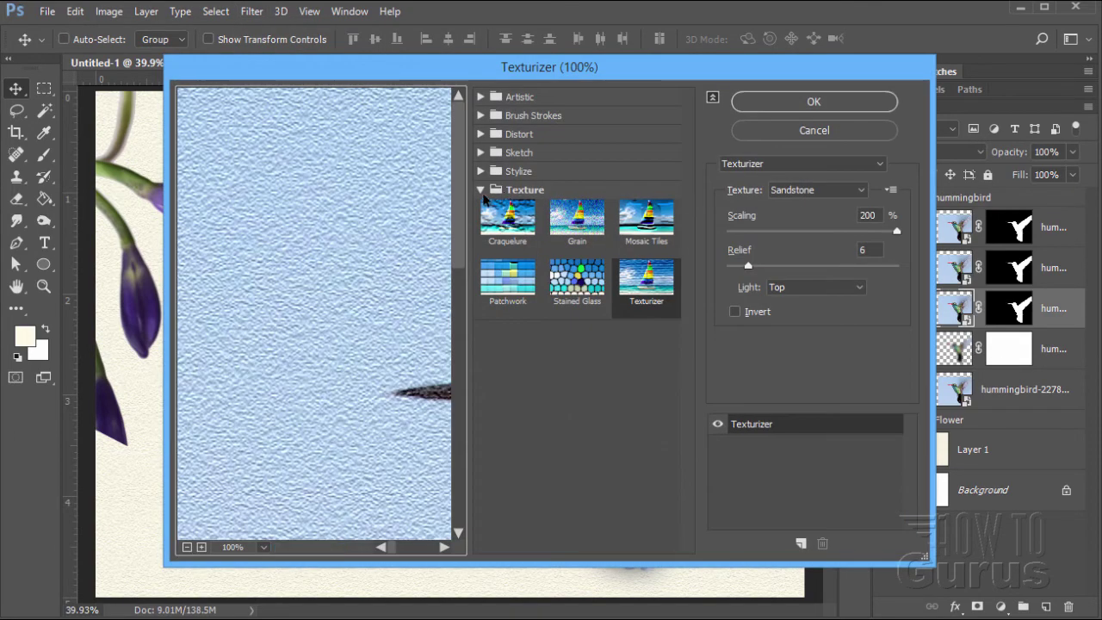
{"action": "left_click", "coordinate": [482, 191]}
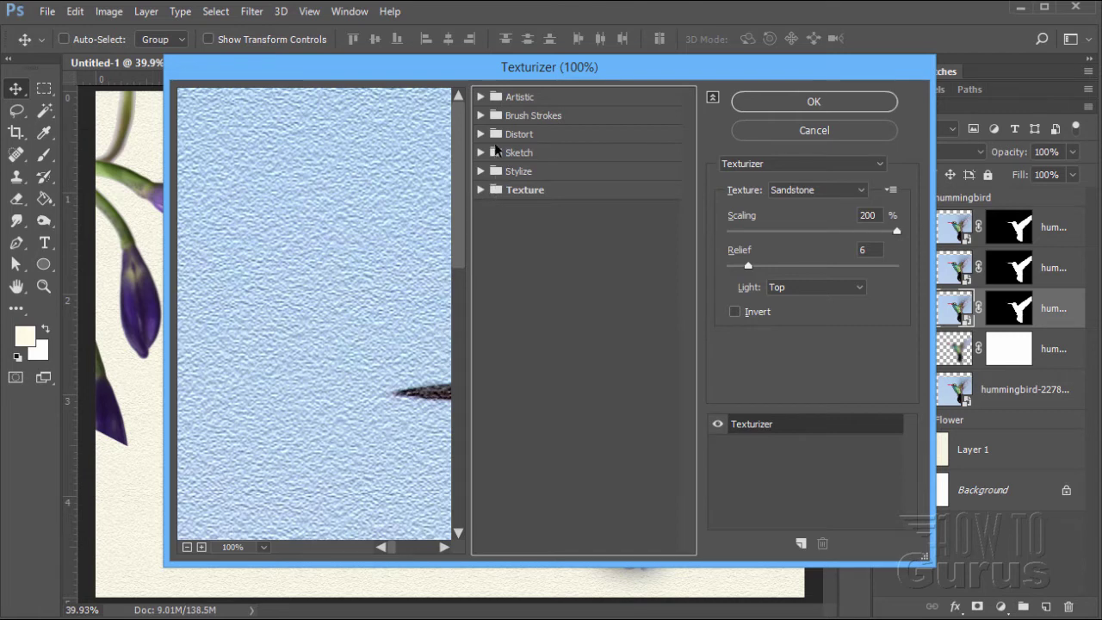
{"action": "left_click", "coordinate": [482, 97]}
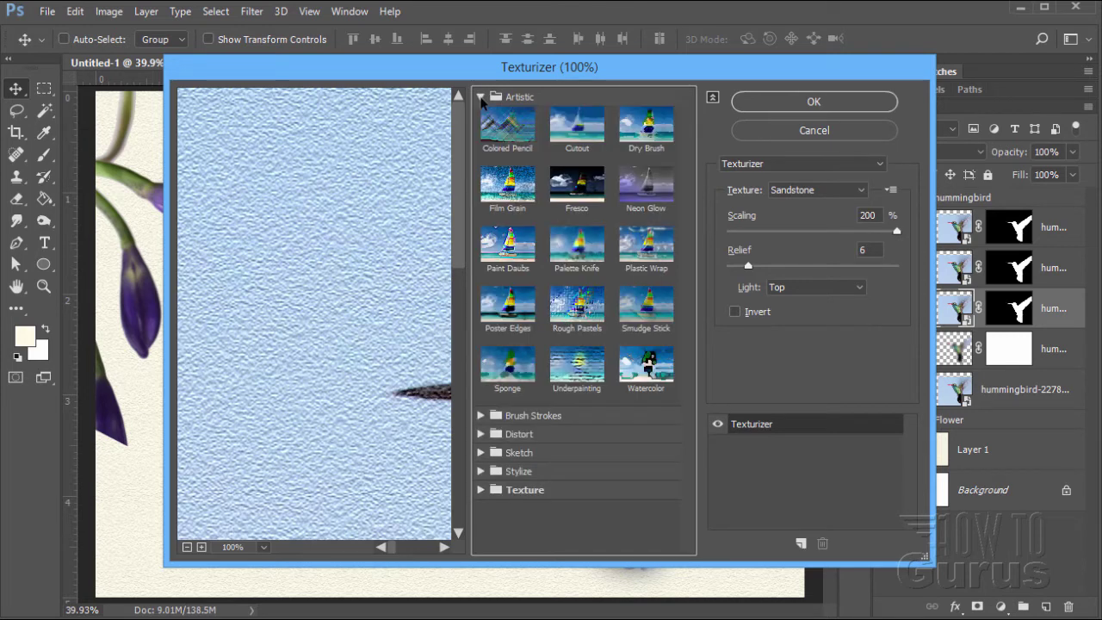
{"action": "left_click", "coordinate": [506, 250]}
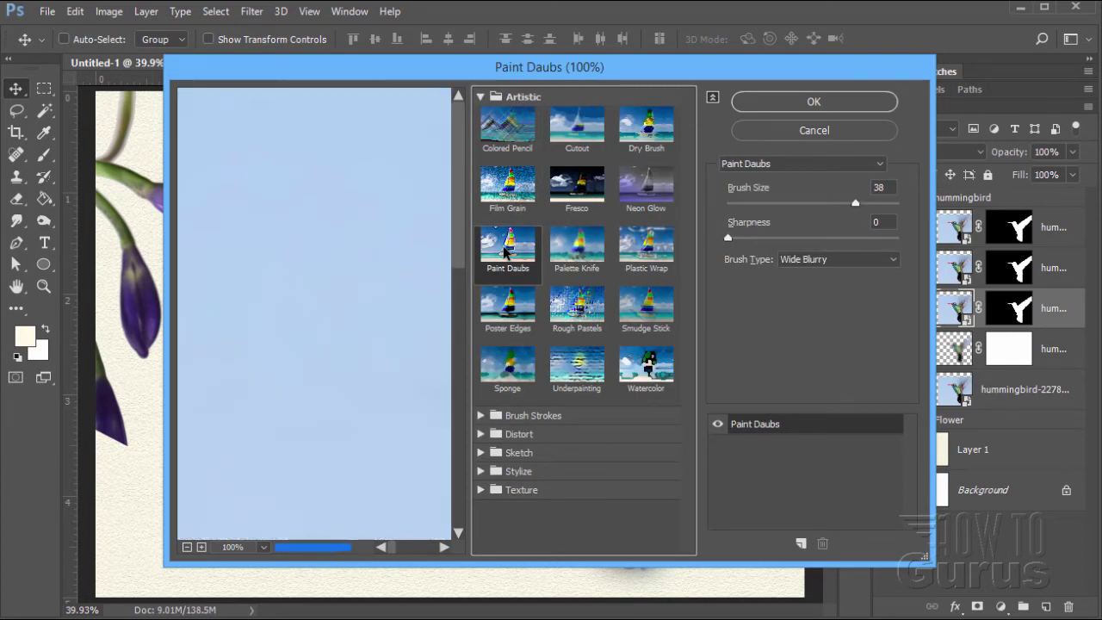
- Check the bird in the preview at 50% and apply Paint Daubs with brush size 38, sharpness 0 and brush type Wide Blurry
{"action": "left_click", "coordinate": [186, 547]}
{"action": "left_click", "coordinate": [186, 547]}
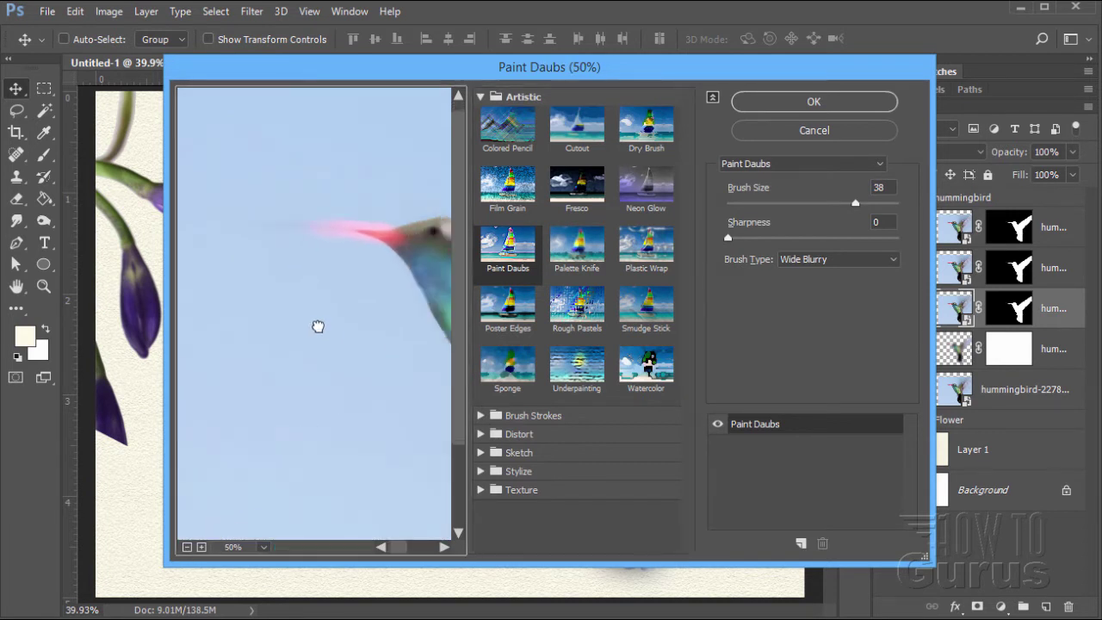
{"action": "left_click_drag", "start_coordinate": [318, 326], "coordinate": [249, 329]}
{"action": "left_click_drag", "start_coordinate": [443, 435], "coordinate": [337, 420]}
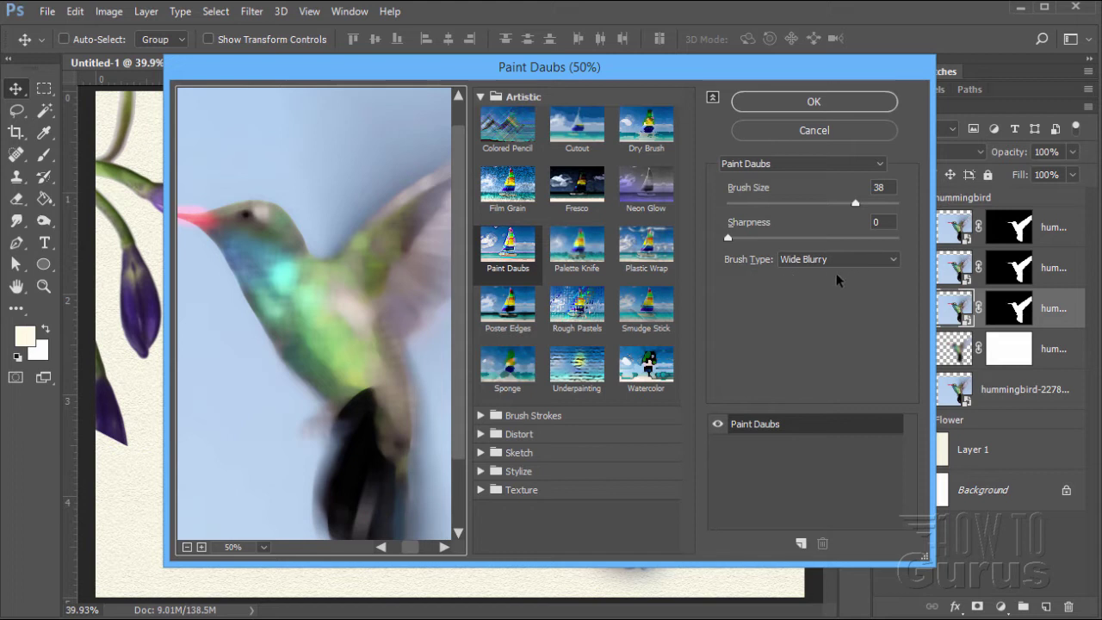
{"action": "left_click", "coordinate": [896, 270]}
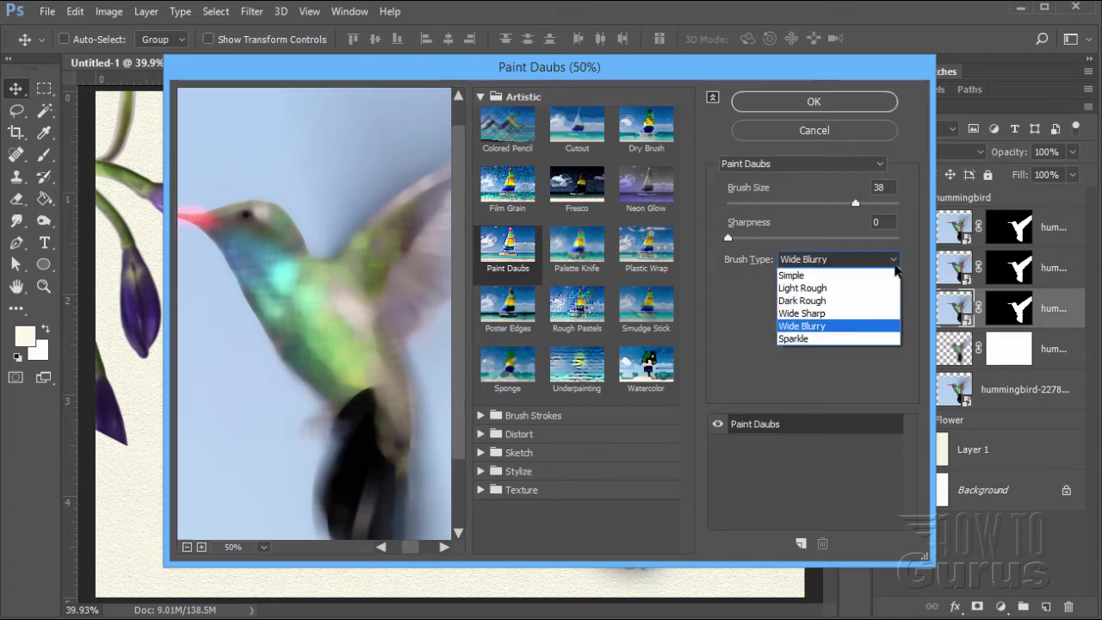
{"action": "left_click", "coordinate": [824, 326]}
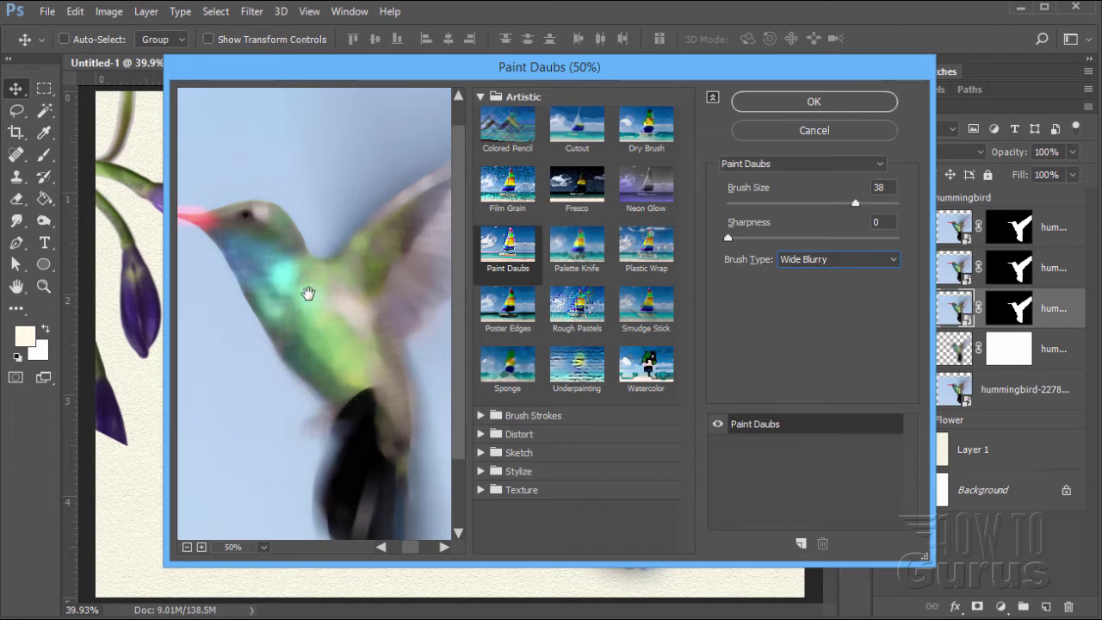
{"action": "mouse_move", "coordinate": [316, 71]}
{"action": "left_mouse_down"}
{"action": "mouse_move", "coordinate": [772, 105]}
{"action": "mouse_move", "coordinate": [560, 111]}
{"action": "mouse_move", "coordinate": [337, 86]}
{"action": "left_mouse_up"}
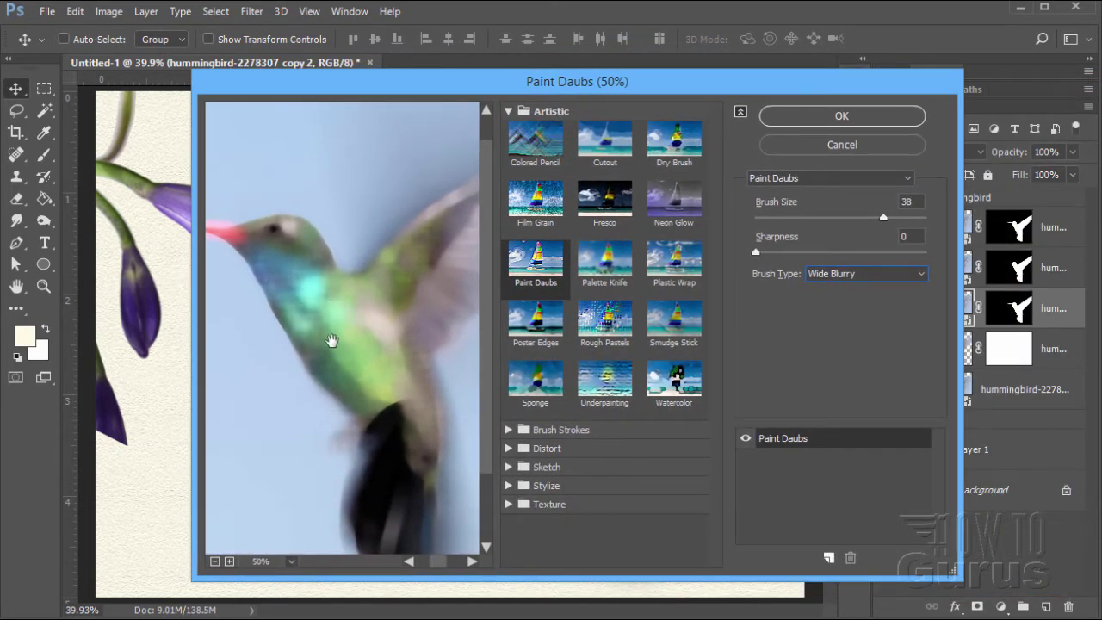
{"action": "left_click", "coordinate": [841, 117]}
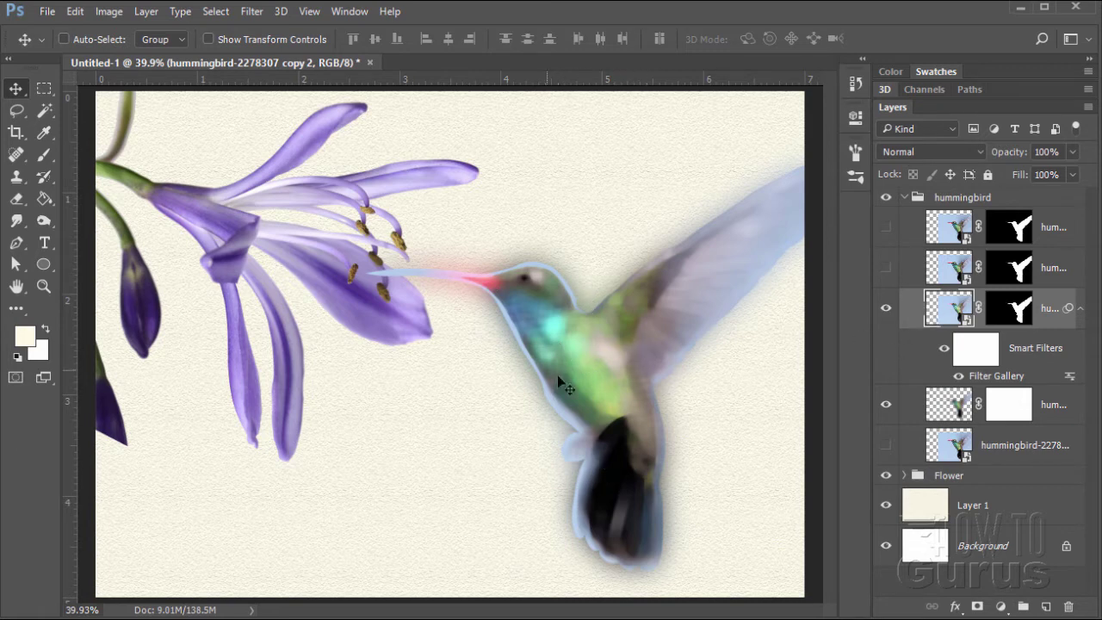
- Select the light-blue fringe along the hummingbird's breast with the Magic Wand and try to delete it
{"action": "left_click", "coordinate": [44, 110]}
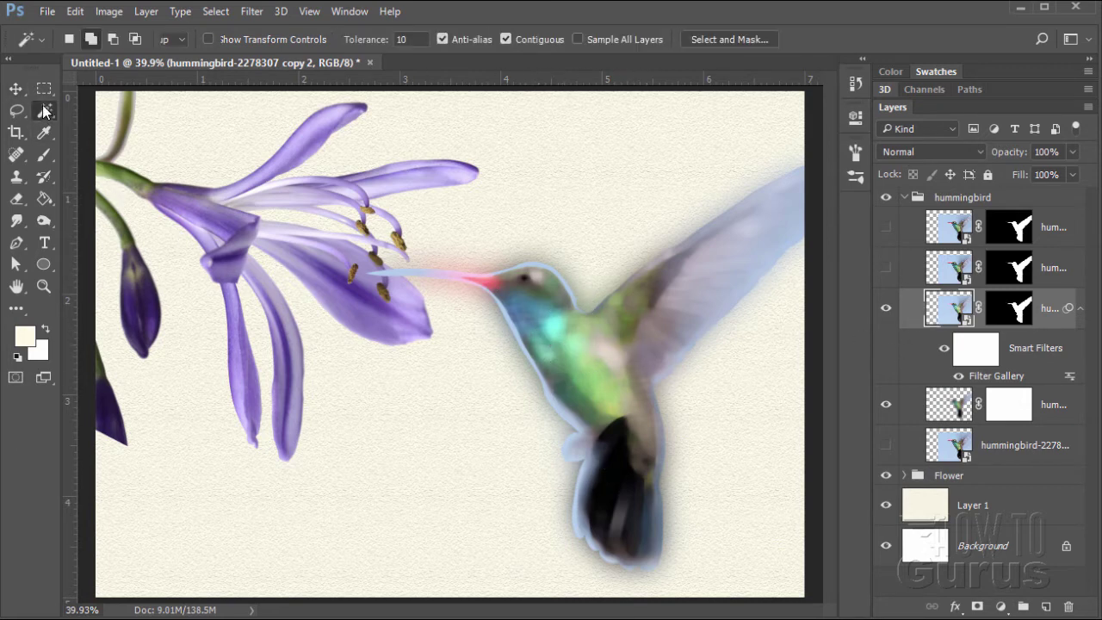
{"action": "left_click", "coordinate": [559, 416]}
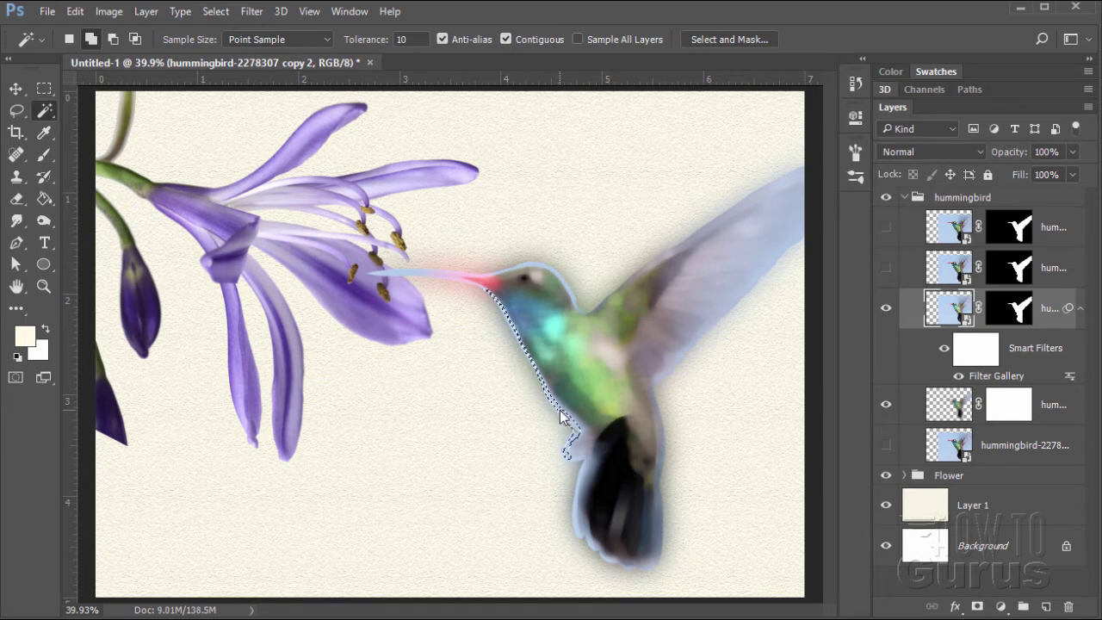
{"action": "key", "text": "Delete"}
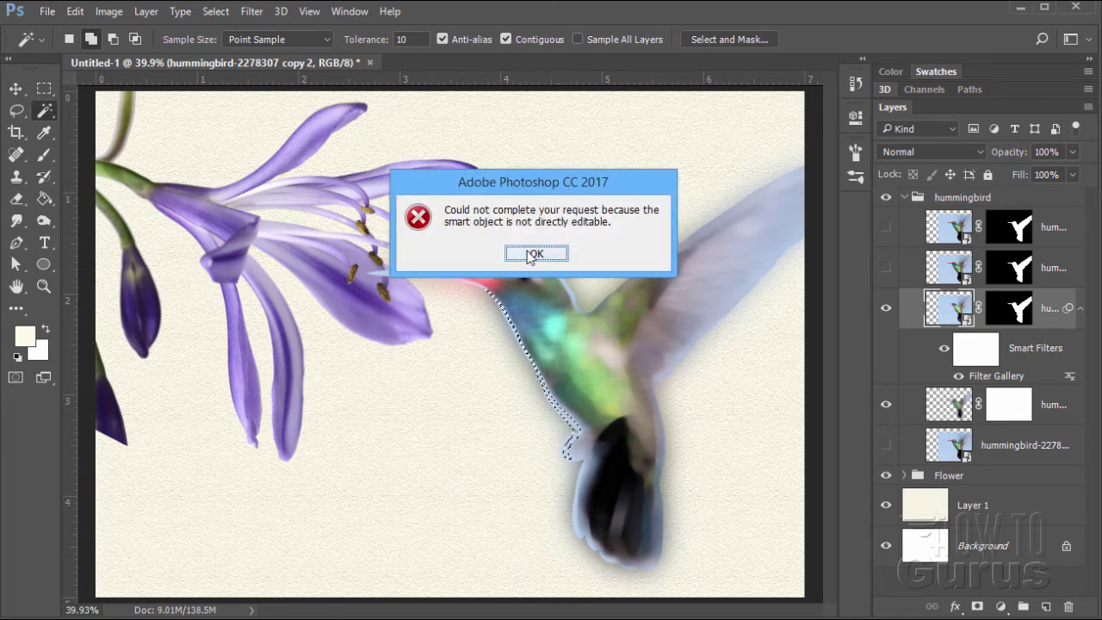
{"action": "left_click", "coordinate": [531, 254]}
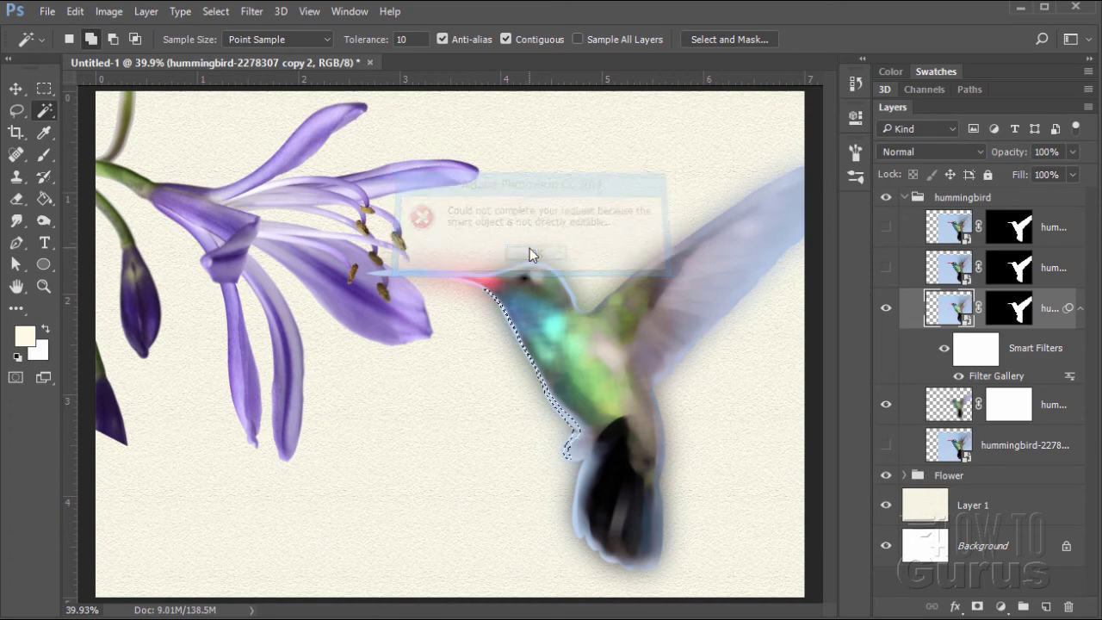
- Rasterize the hummingbird copy that has the Paint Daubs filter
{"action": "right_click", "coordinate": [947, 316]}
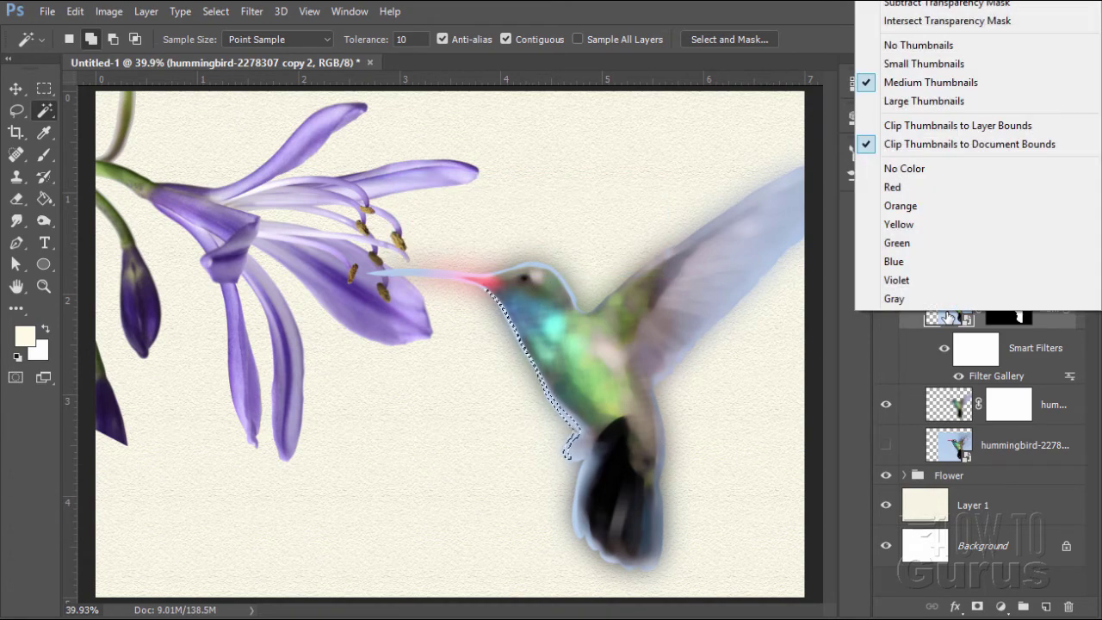
{"action": "right_click", "coordinate": [1051, 319]}
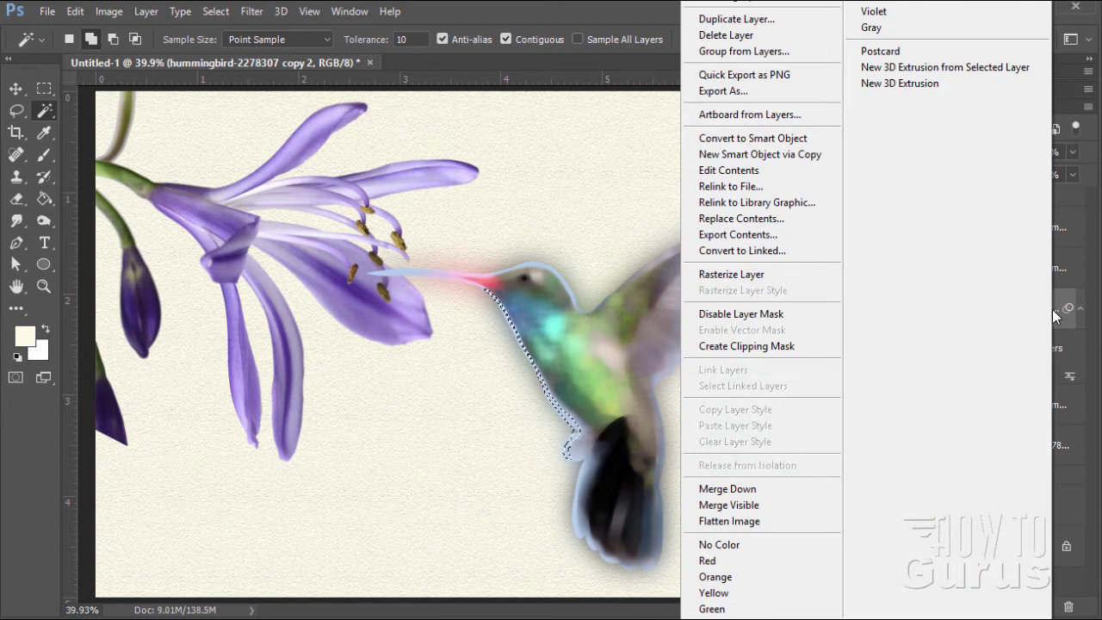
{"action": "left_click", "coordinate": [756, 273]}
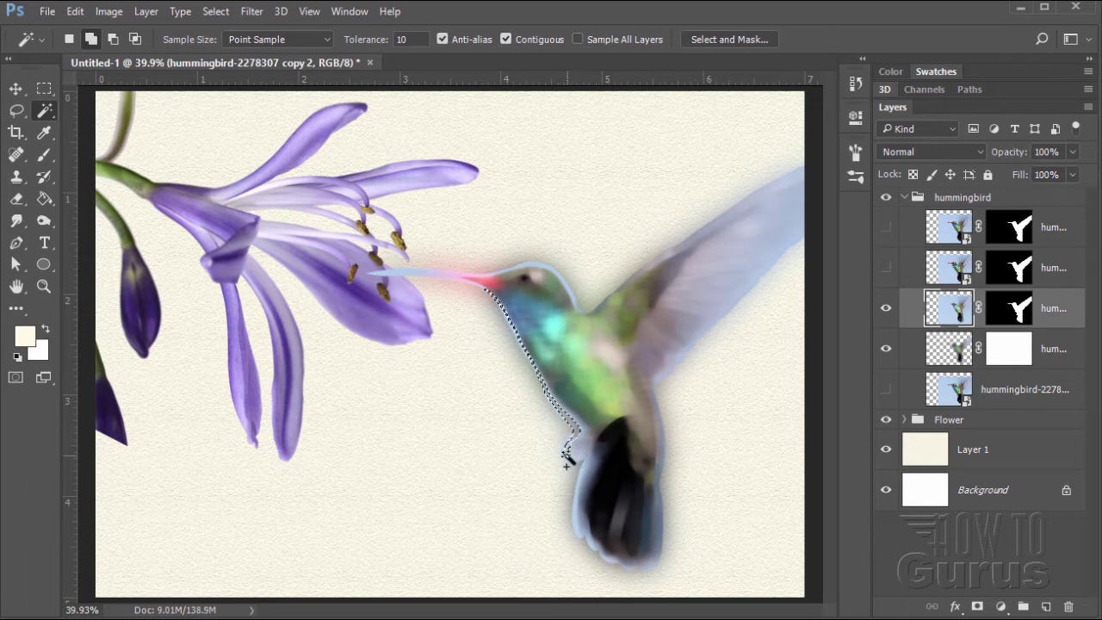
- Add the blue fringe beside the tail to the selection, delete the selected blue background, deselect, and return to the Move tool
{"action": "left_click", "coordinate": [577, 530]}
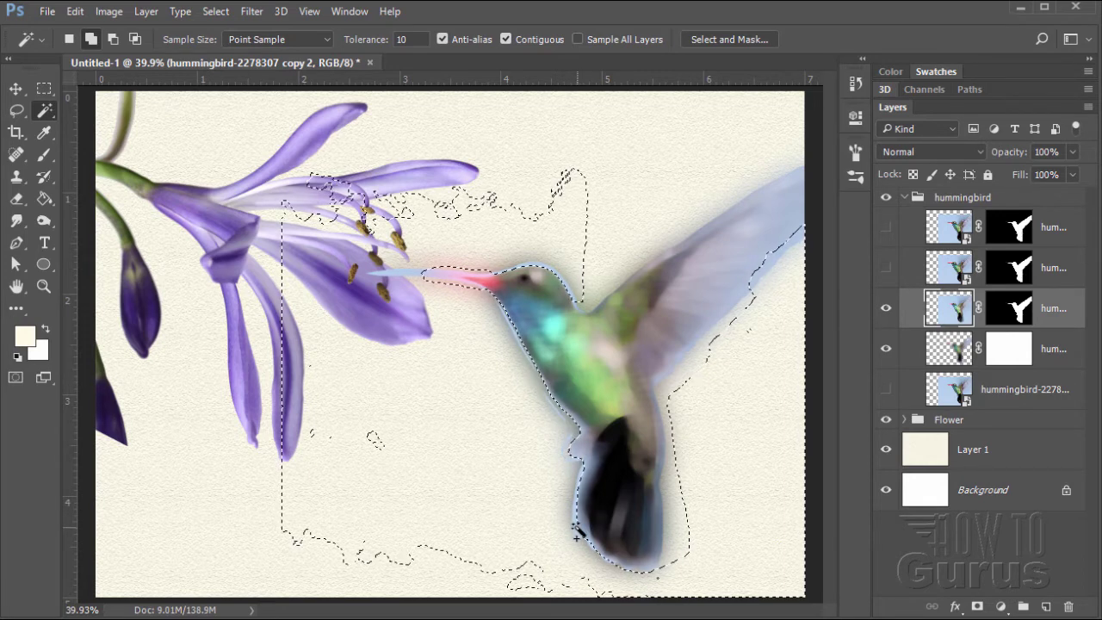
{"action": "left_click", "coordinate": [575, 522]}
{"action": "key", "text": "Delete"}
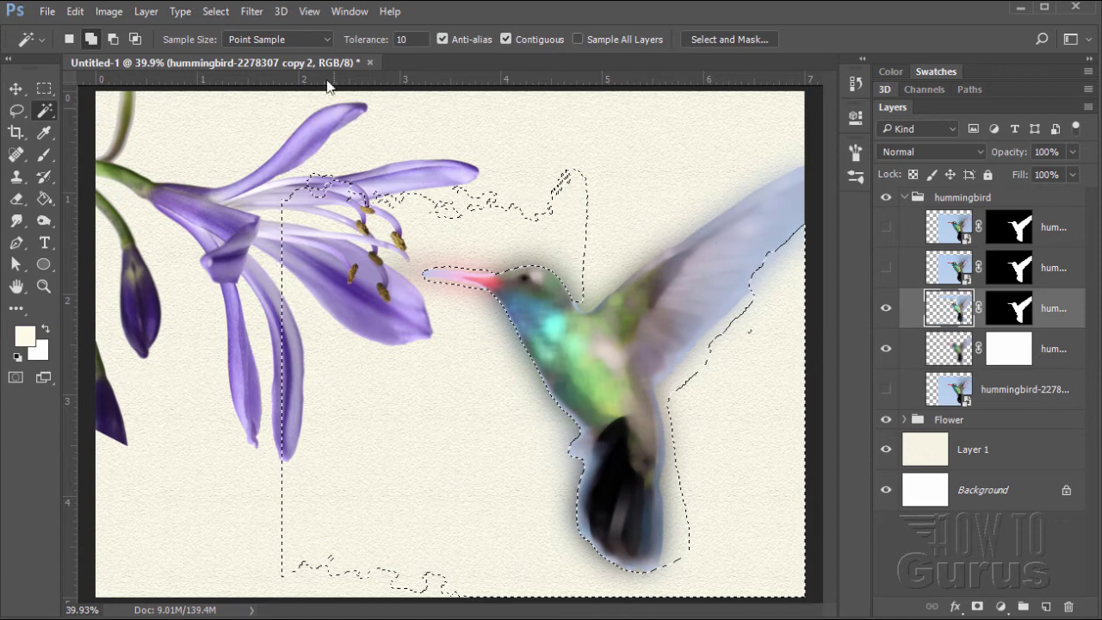
{"action": "left_click", "coordinate": [215, 11]}
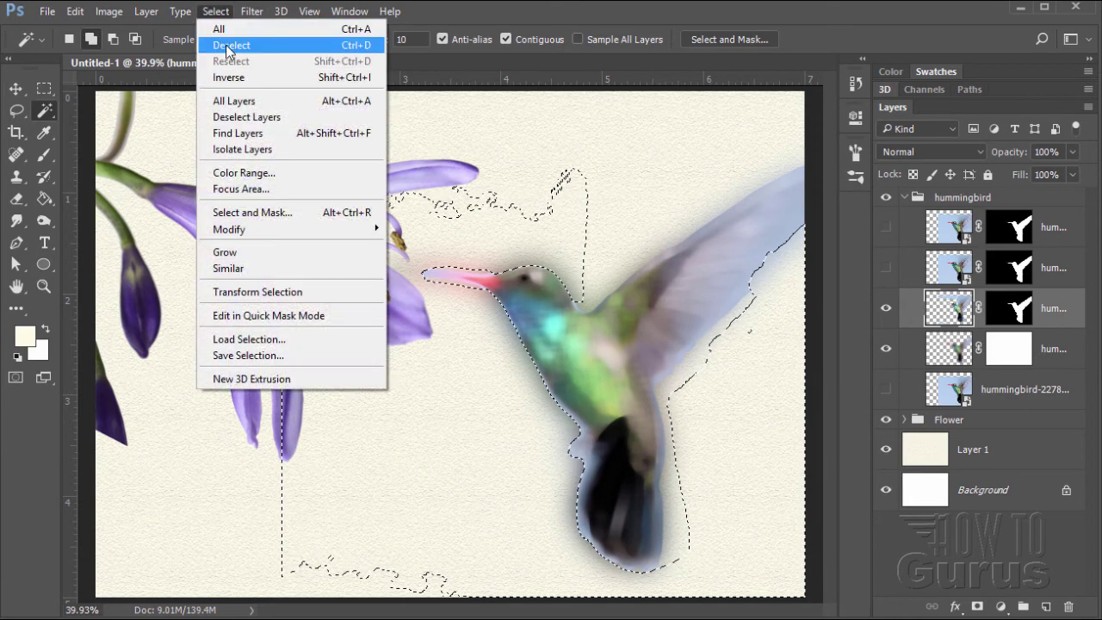
{"action": "left_click", "coordinate": [228, 49]}
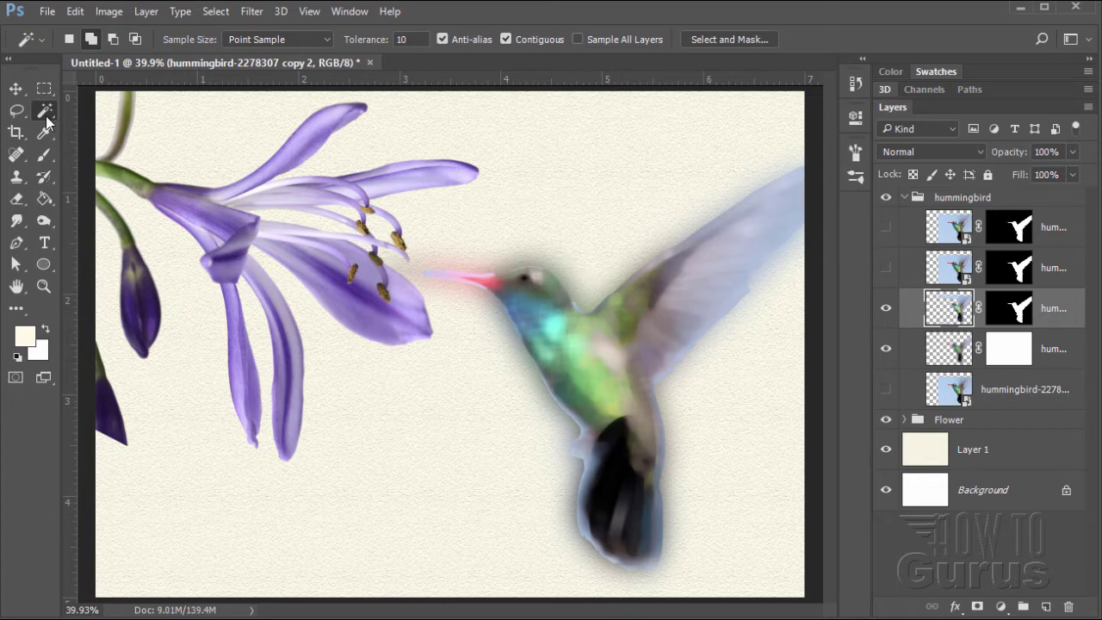
{"action": "left_click", "coordinate": [16, 91]}
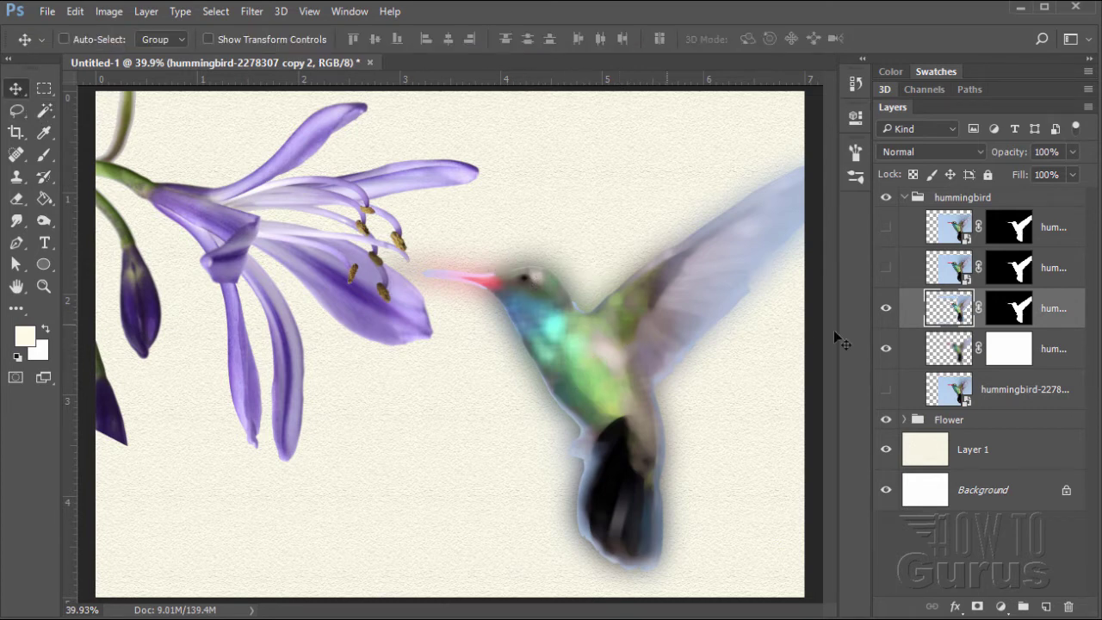
- Show the third masked hummingbird copy from the bottom and apply the Sponge filter with brush size 10, definition 0 and smoothness 15
{"action": "left_click", "coordinate": [887, 268]}
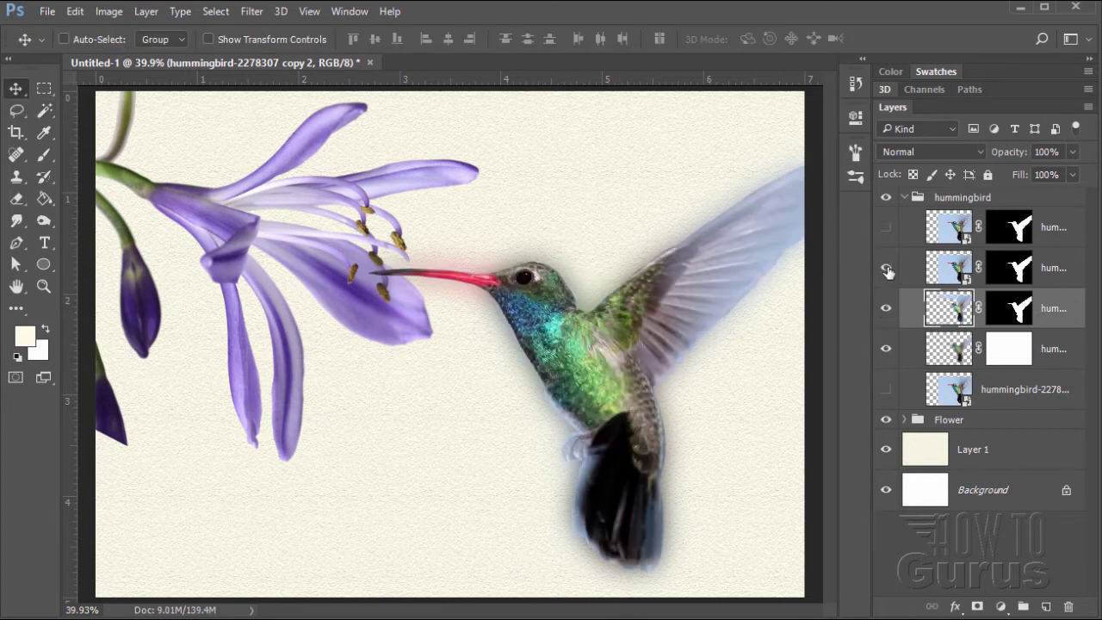
{"action": "left_click", "coordinate": [949, 268]}
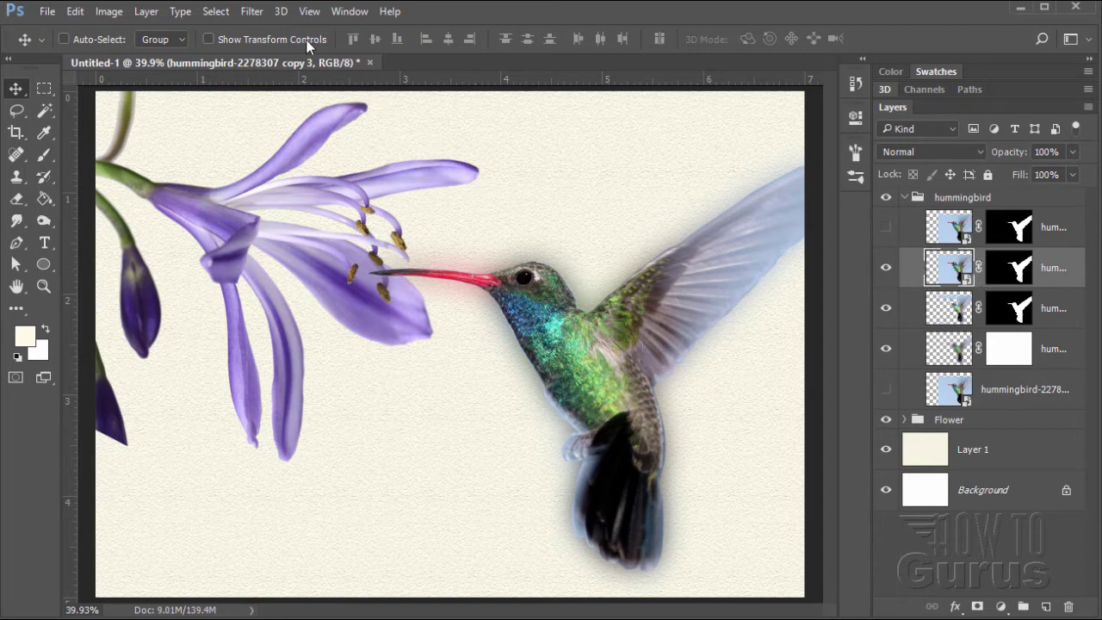
{"action": "left_click", "coordinate": [252, 12]}
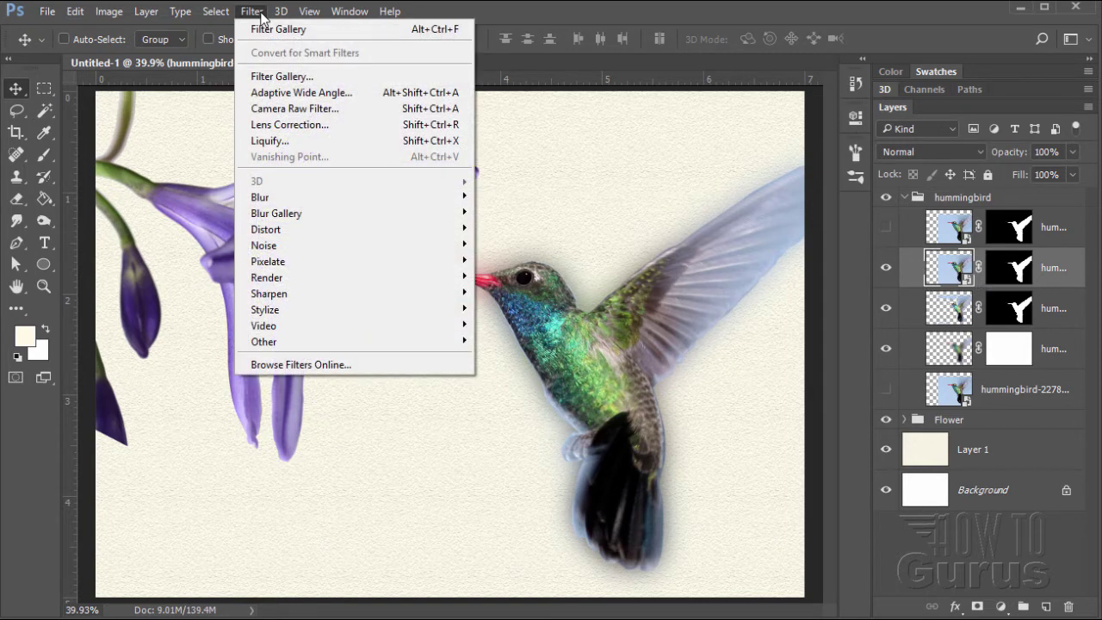
{"action": "left_click", "coordinate": [274, 76]}
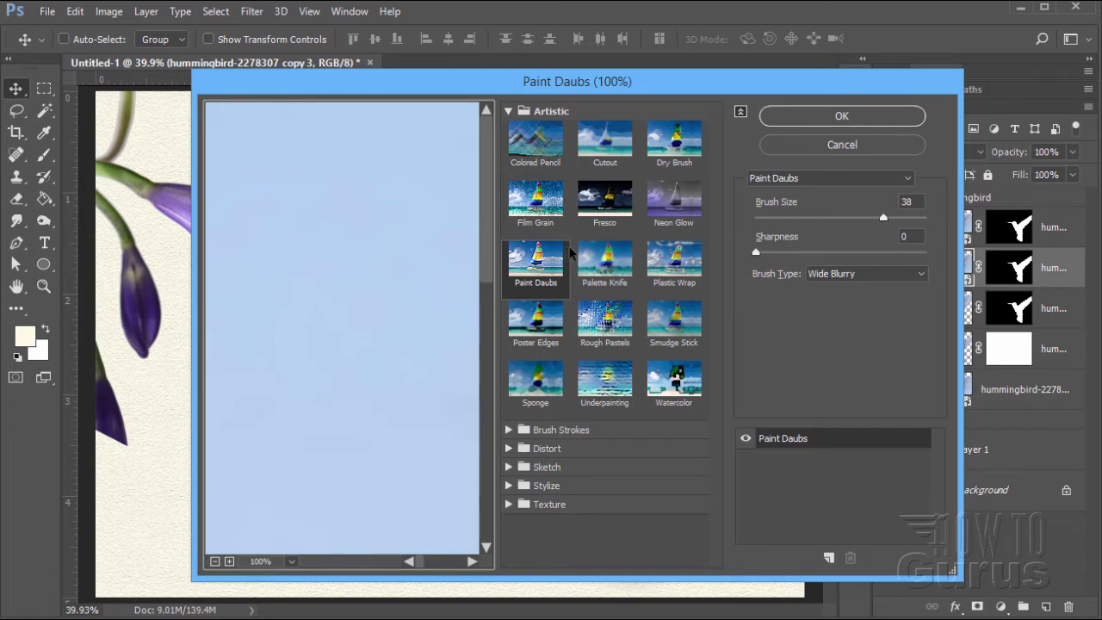
{"action": "left_click", "coordinate": [540, 392]}
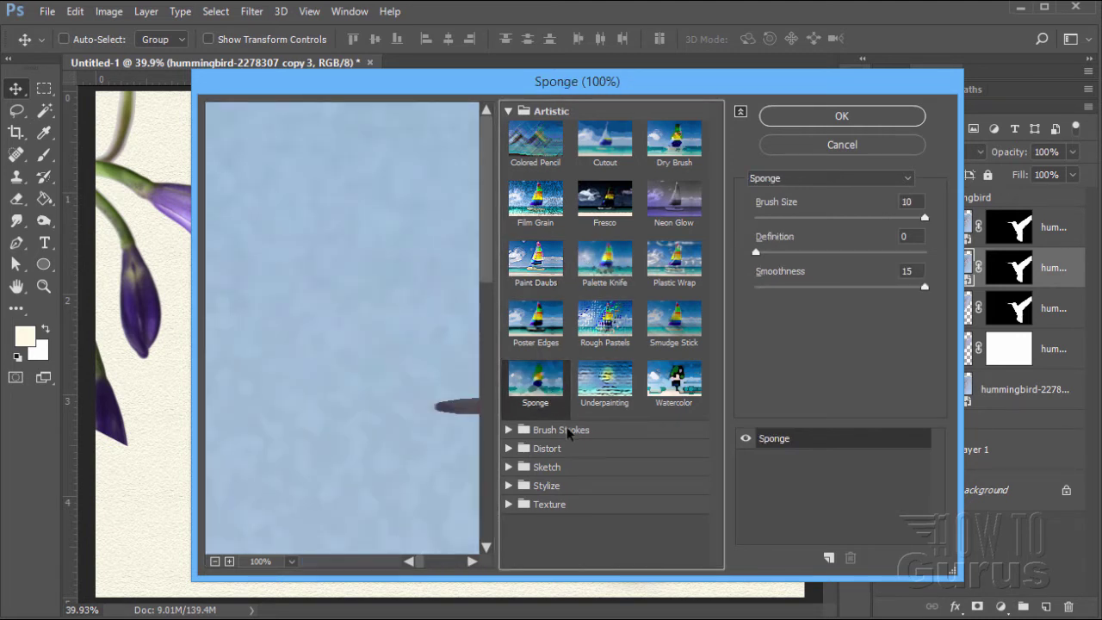
{"action": "left_click_drag", "start_coordinate": [457, 456], "coordinate": [267, 421]}
{"action": "left_click_drag", "start_coordinate": [375, 452], "coordinate": [381, 374]}
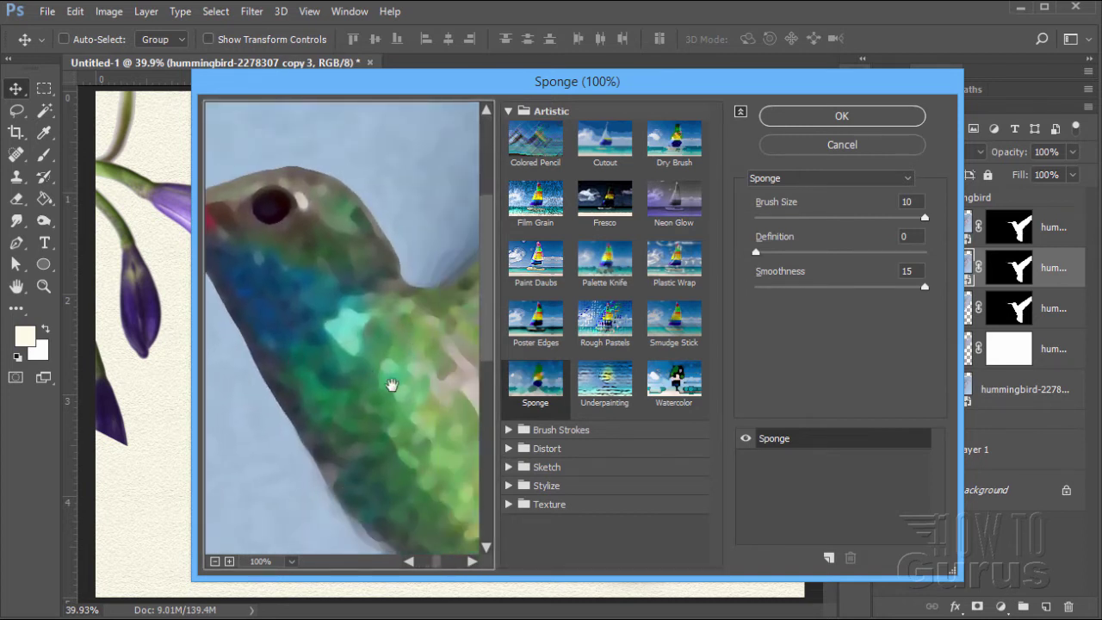
{"action": "left_click_drag", "start_coordinate": [395, 418], "coordinate": [423, 332]}
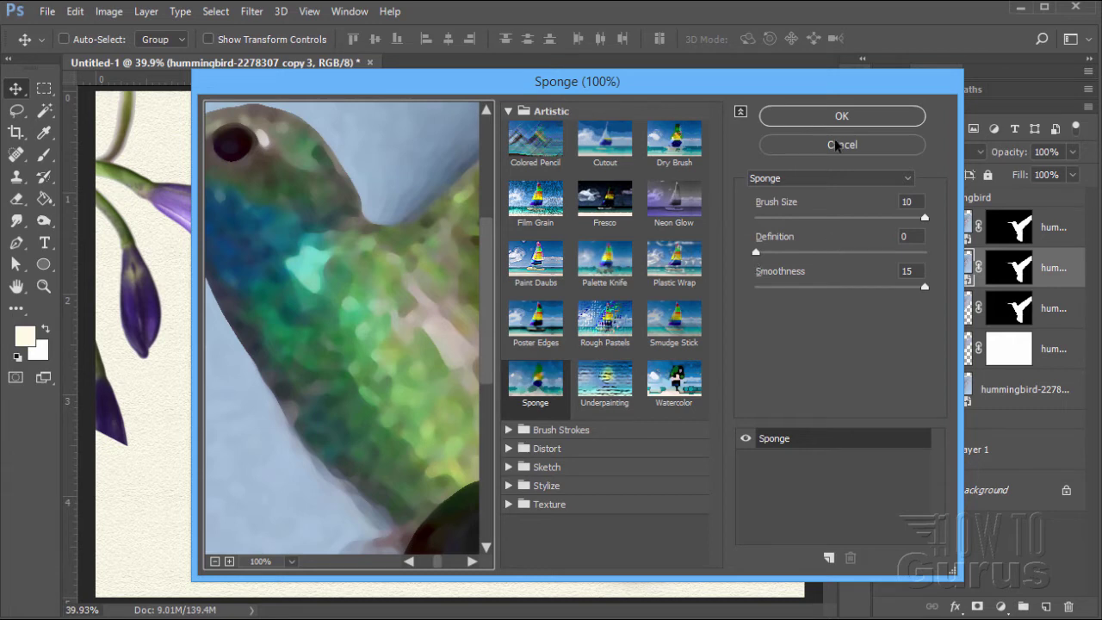
{"action": "left_click", "coordinate": [825, 117]}
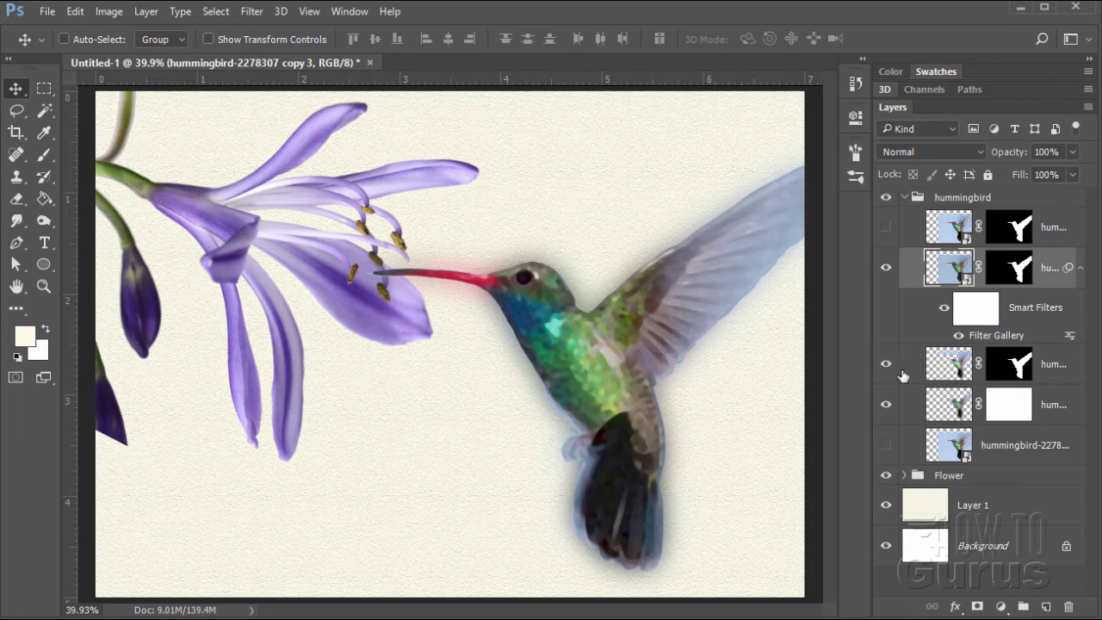
- Collapse the smart filter list of the sponged hummingbird copy and show the topmost masked copy
{"action": "left_click", "coordinate": [1082, 270]}
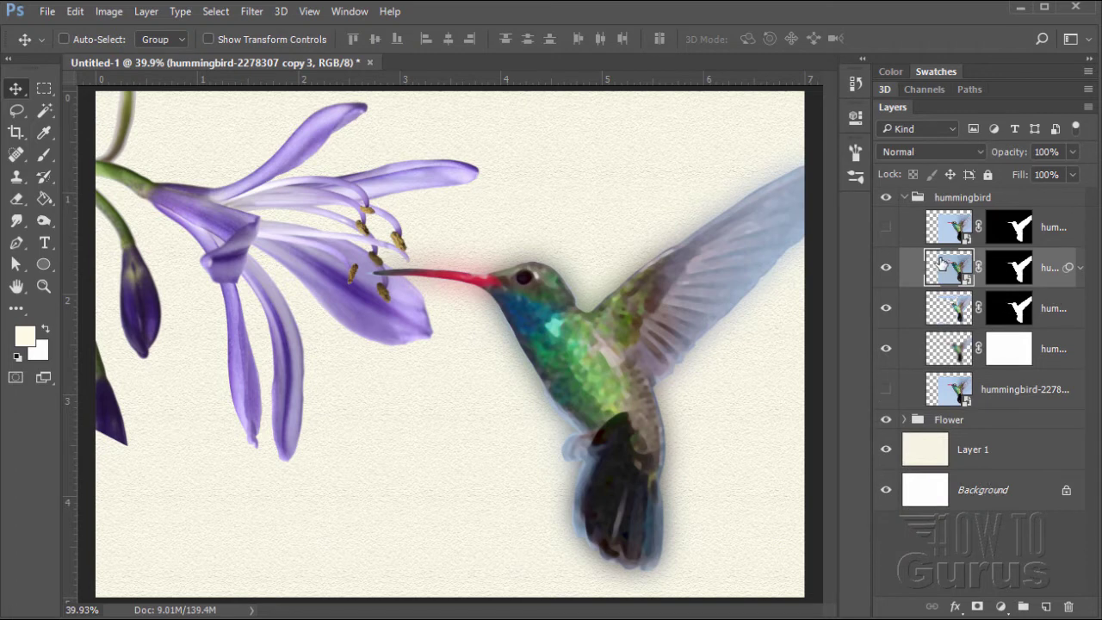
{"action": "left_click", "coordinate": [886, 227]}
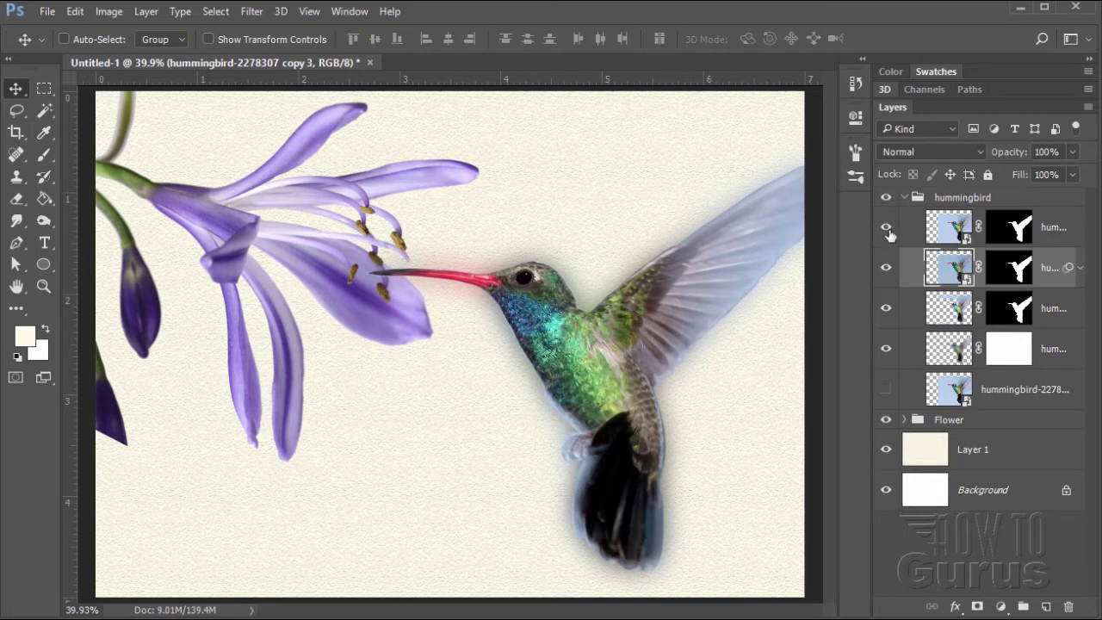
- Apply the Watercolor filter with brush detail 1, shadow intensity 0 and texture 1 to the topmost hummingbird copy and collapse its smart filter list
{"action": "left_click", "coordinate": [952, 234]}
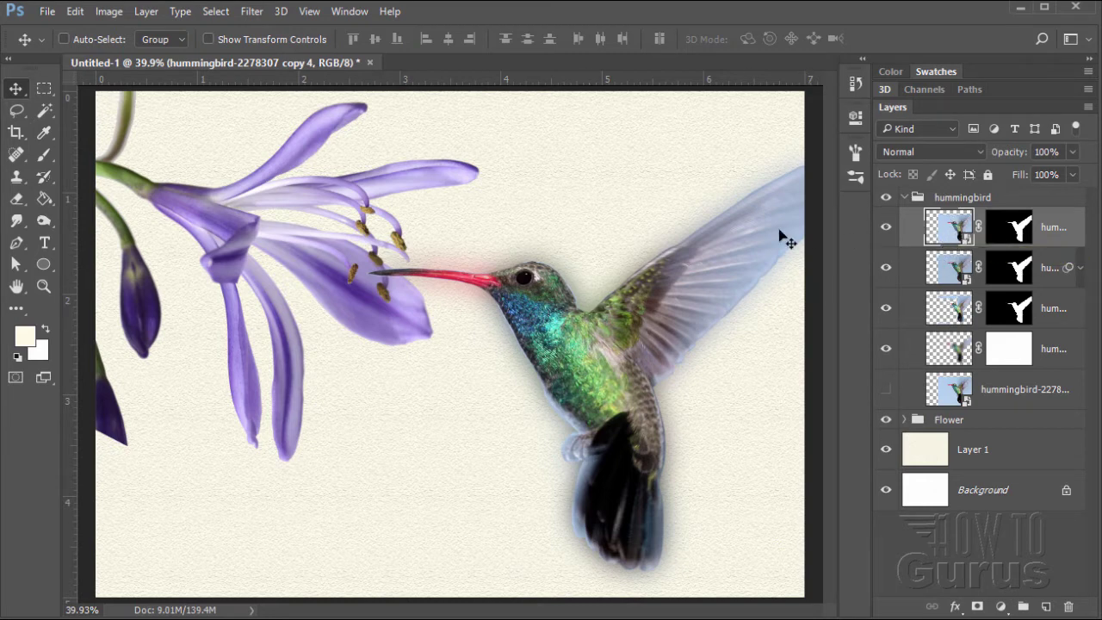
{"action": "left_click", "coordinate": [252, 12]}
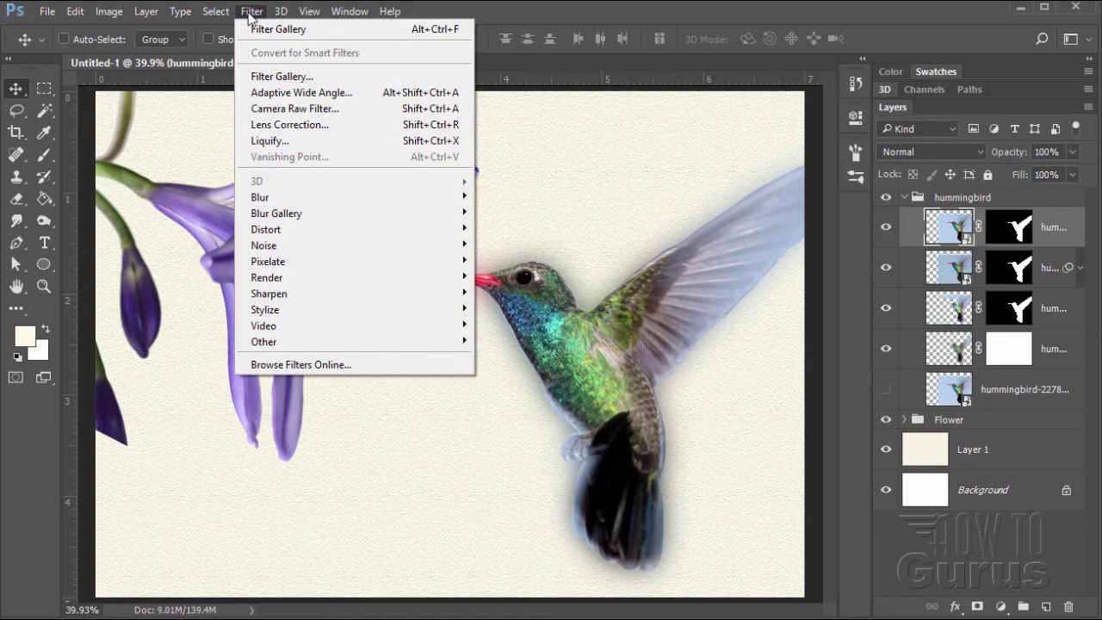
{"action": "left_click", "coordinate": [269, 81]}
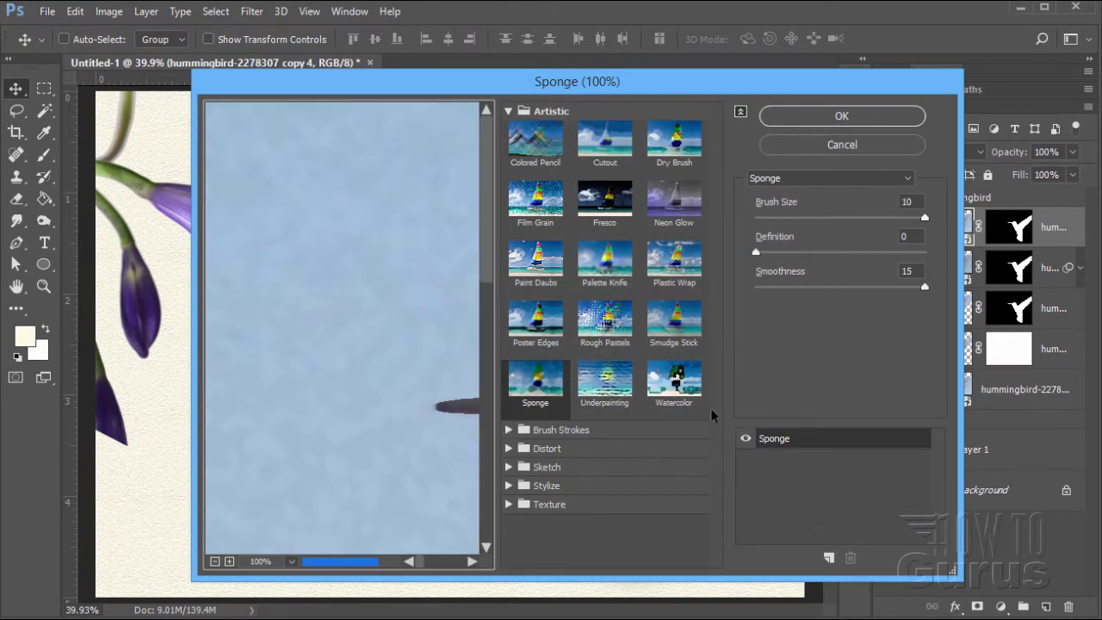
{"action": "left_click", "coordinate": [665, 387]}
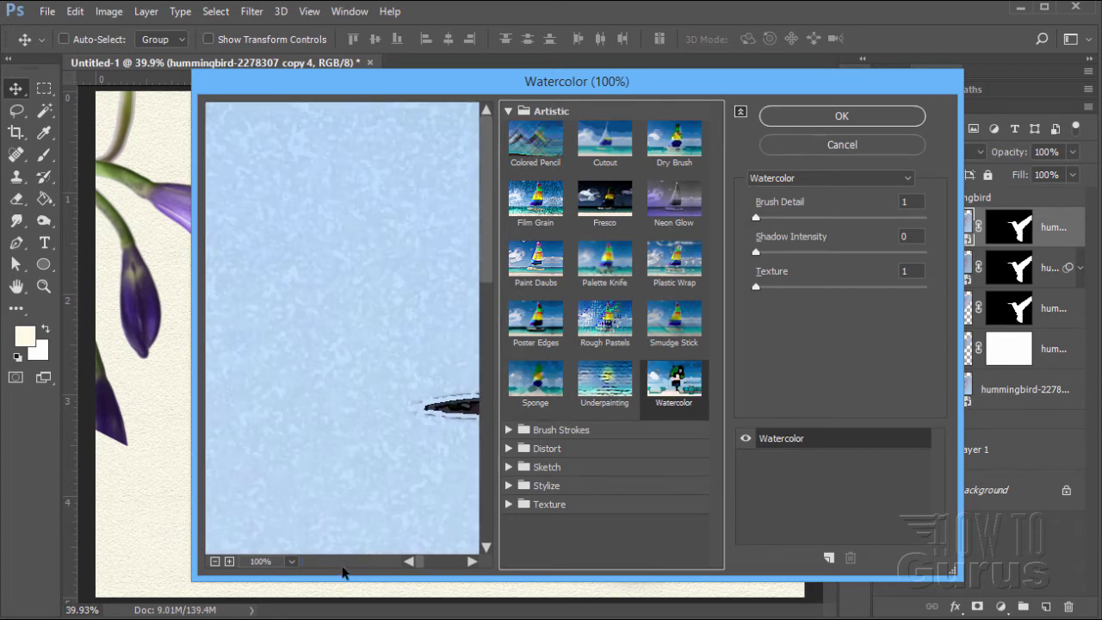
{"action": "left_click_drag", "start_coordinate": [433, 460], "coordinate": [300, 438]}
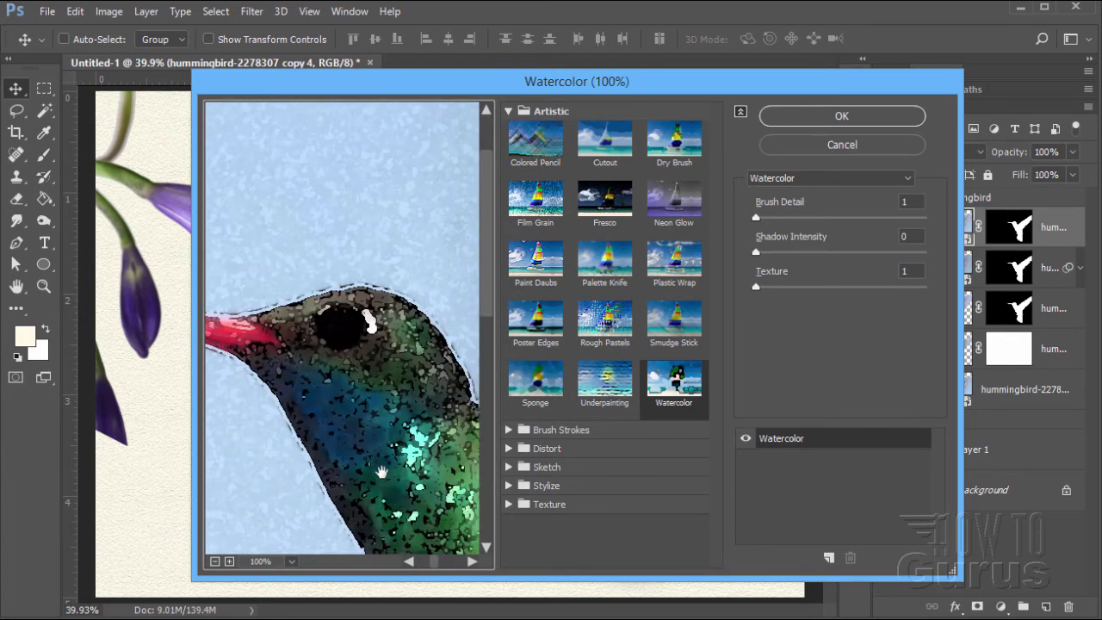
{"action": "left_click_drag", "start_coordinate": [381, 471], "coordinate": [331, 376]}
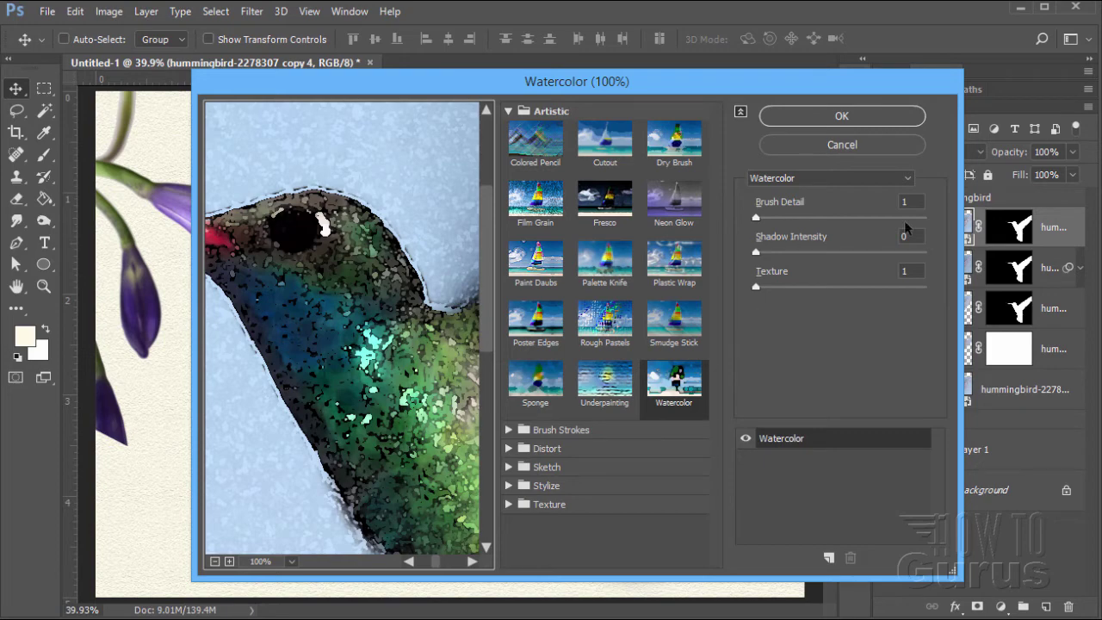
{"action": "left_click", "coordinate": [841, 115]}
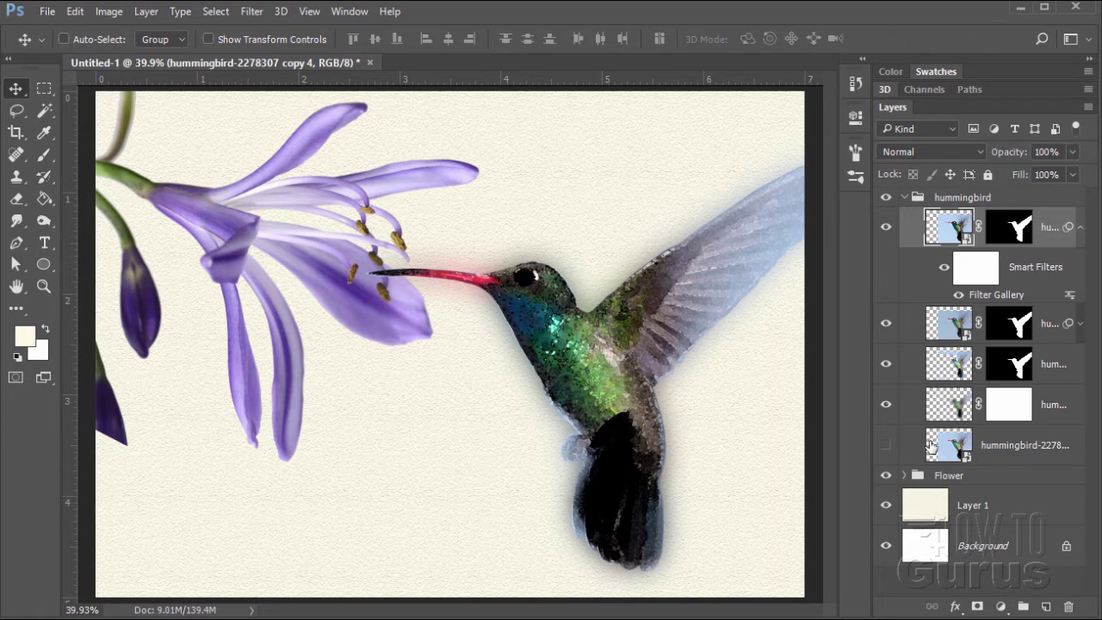
{"action": "left_click", "coordinate": [1081, 230]}
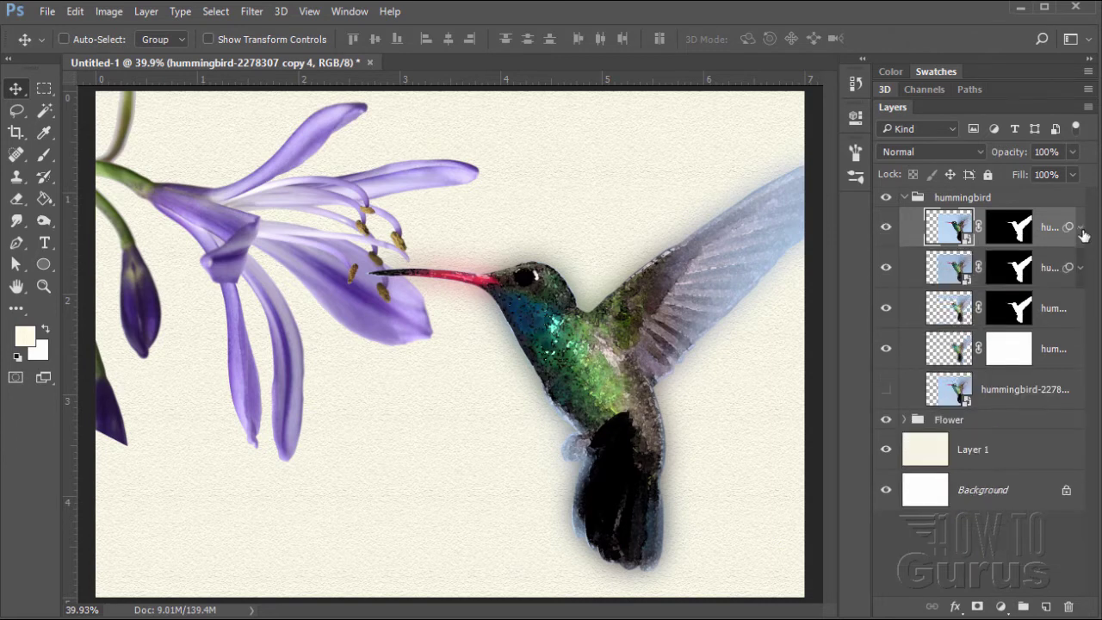
- Hide the two topmost hummingbird copies and select the layer mask of the copy directly below them
{"action": "left_click", "coordinate": [886, 235]}
{"action": "left_click", "coordinate": [886, 268]}
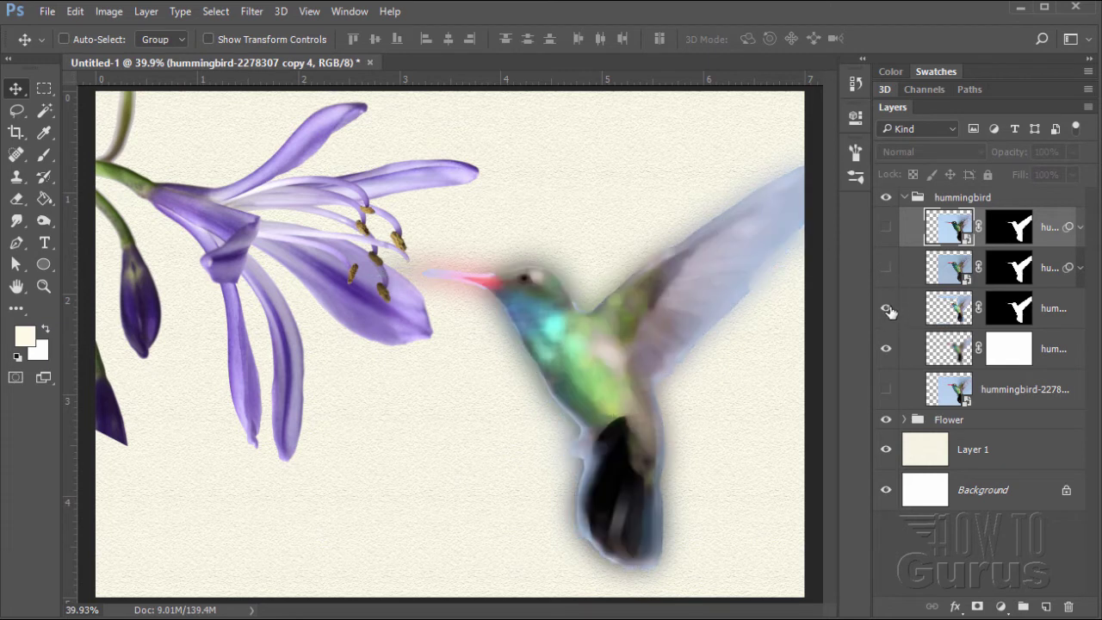
{"action": "left_click", "coordinate": [888, 308]}
{"action": "left_click", "coordinate": [1022, 317]}
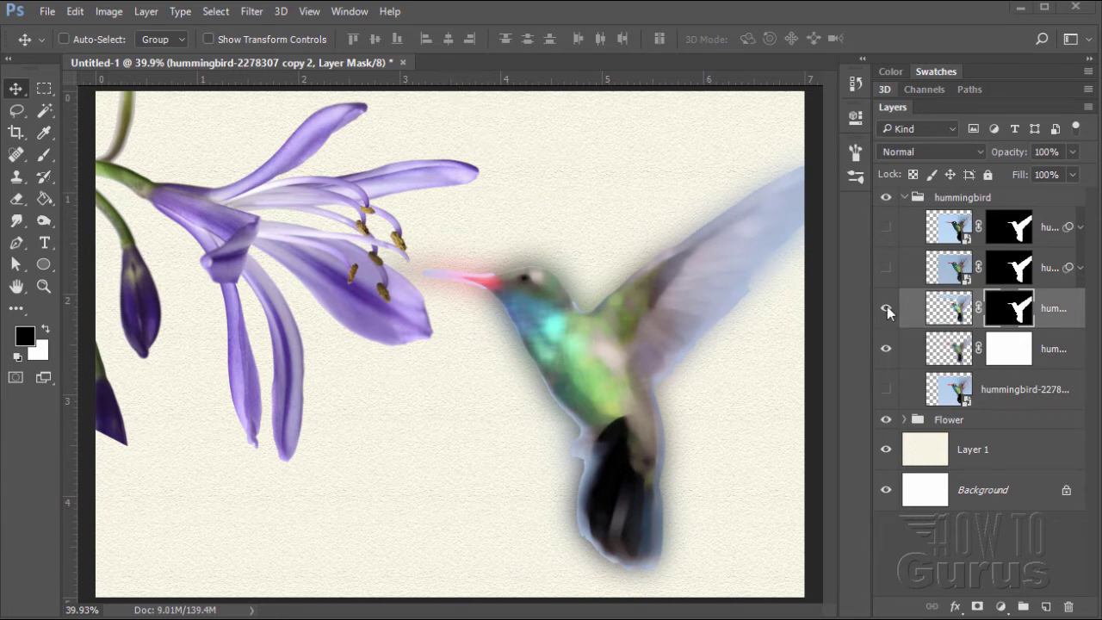
- Hide the hummingbird and Flower groups and open the Brush tool's preset picker
{"action": "left_click", "coordinate": [887, 200]}
{"action": "left_click", "coordinate": [887, 422]}
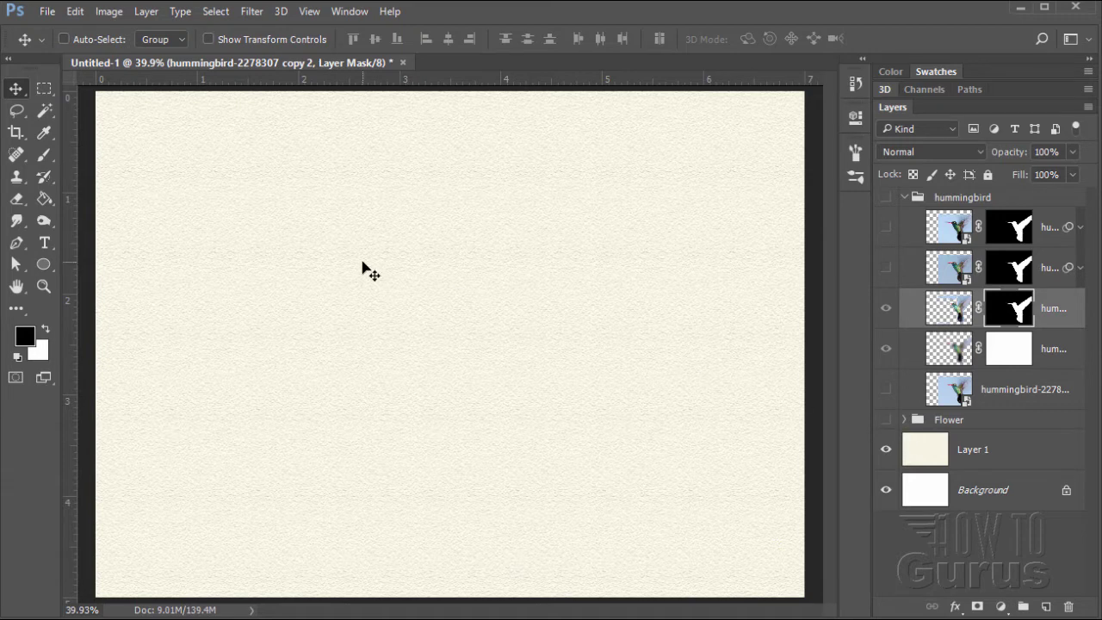
{"action": "left_click", "coordinate": [44, 157]}
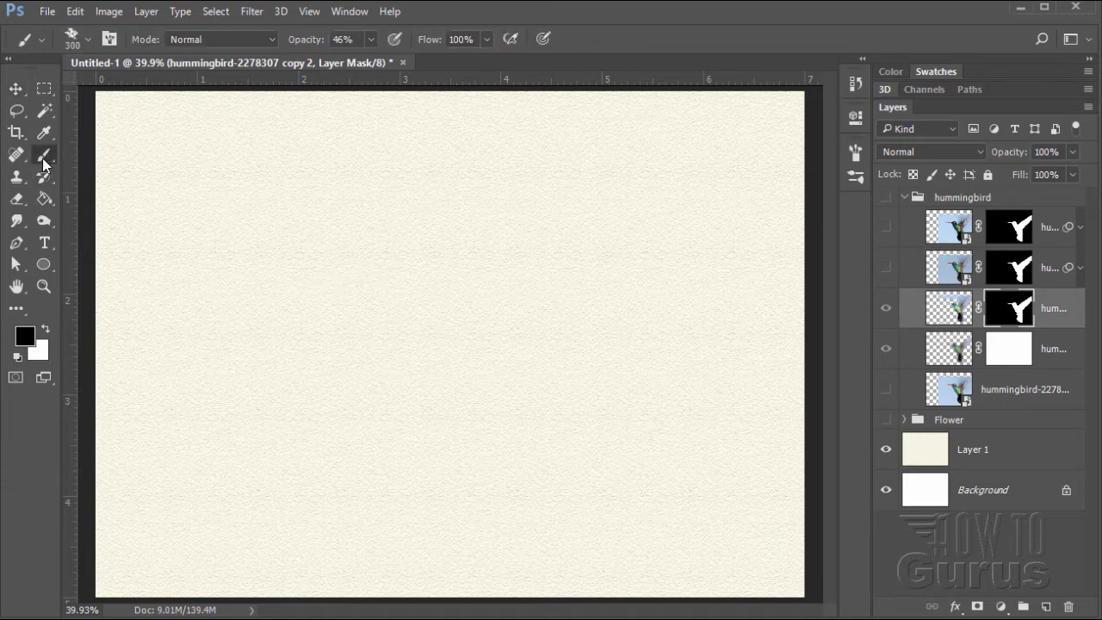
{"action": "left_click", "coordinate": [87, 41]}
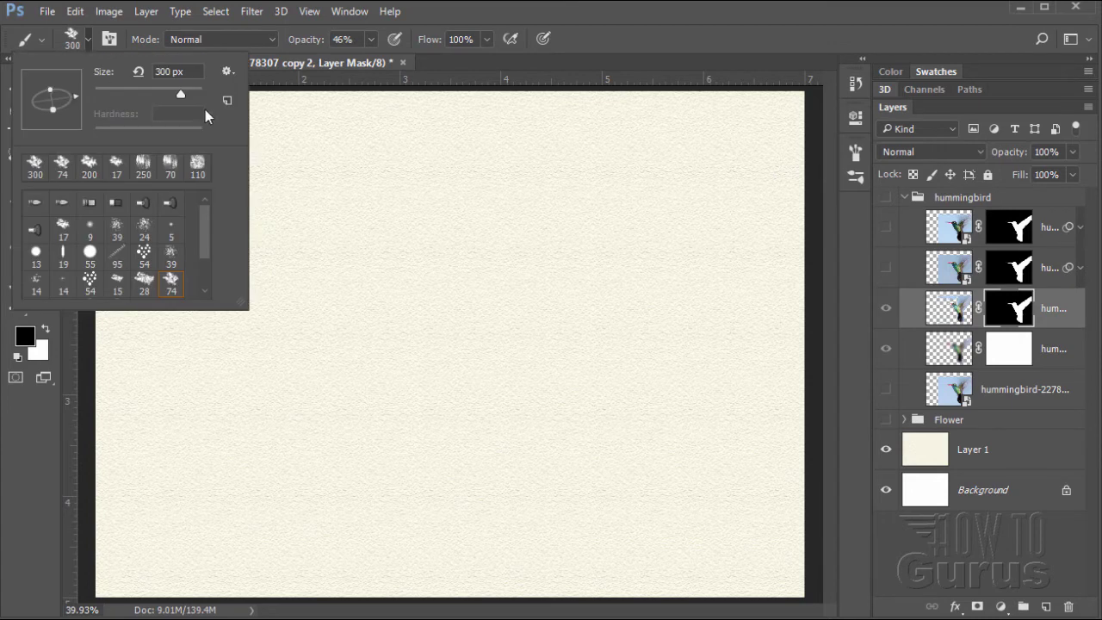
- Reset the brush presets to the default set
{"action": "left_click", "coordinate": [228, 72]}
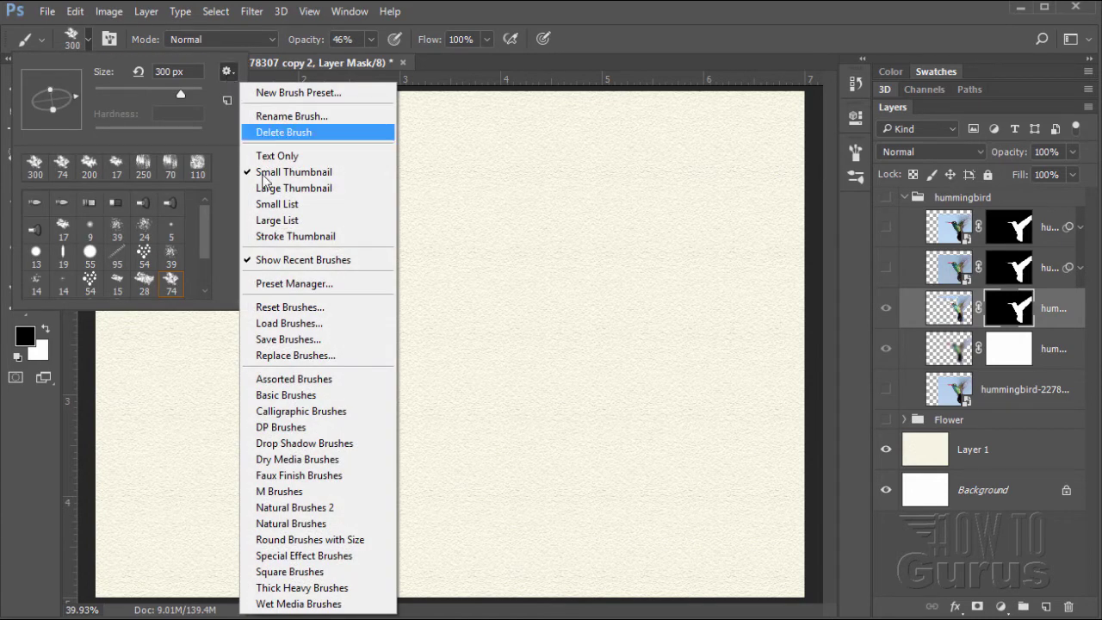
{"action": "left_click", "coordinate": [290, 308]}
{"action": "left_click", "coordinate": [481, 254]}
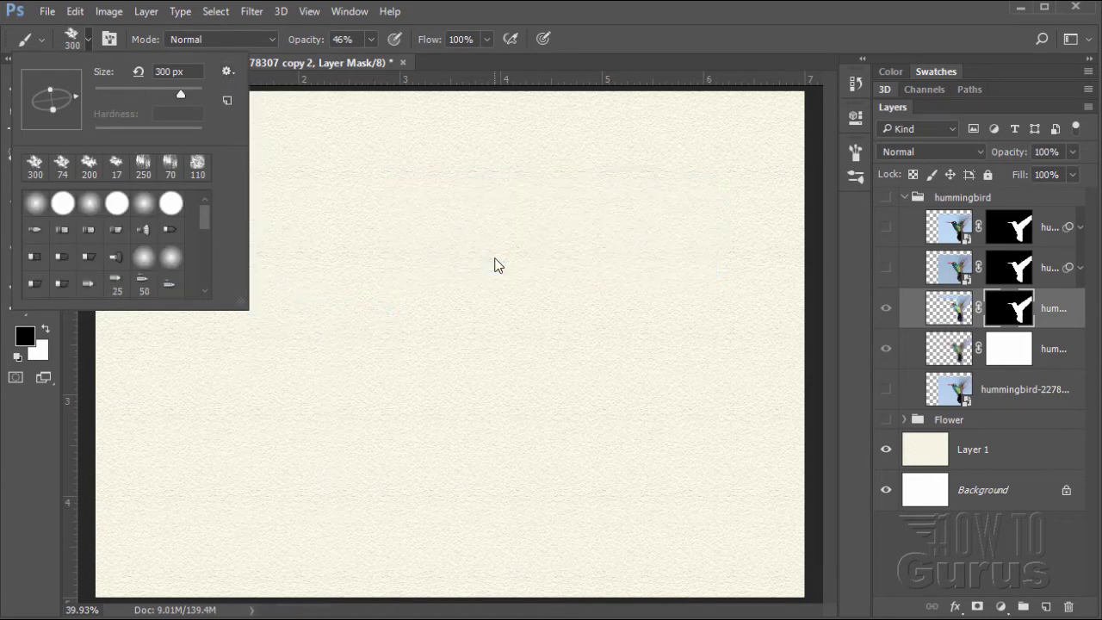
- Replace the current brushes with the Natural Brushes 2 set and choose the Watercolor 3 brush
{"action": "left_click", "coordinate": [229, 73]}
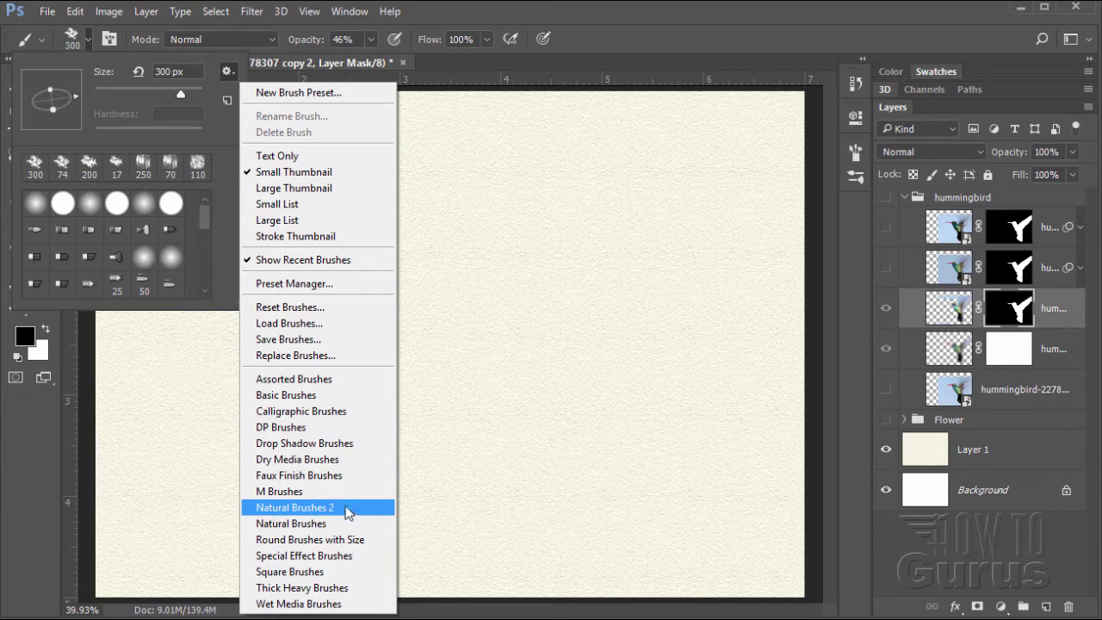
{"action": "left_click", "coordinate": [274, 509]}
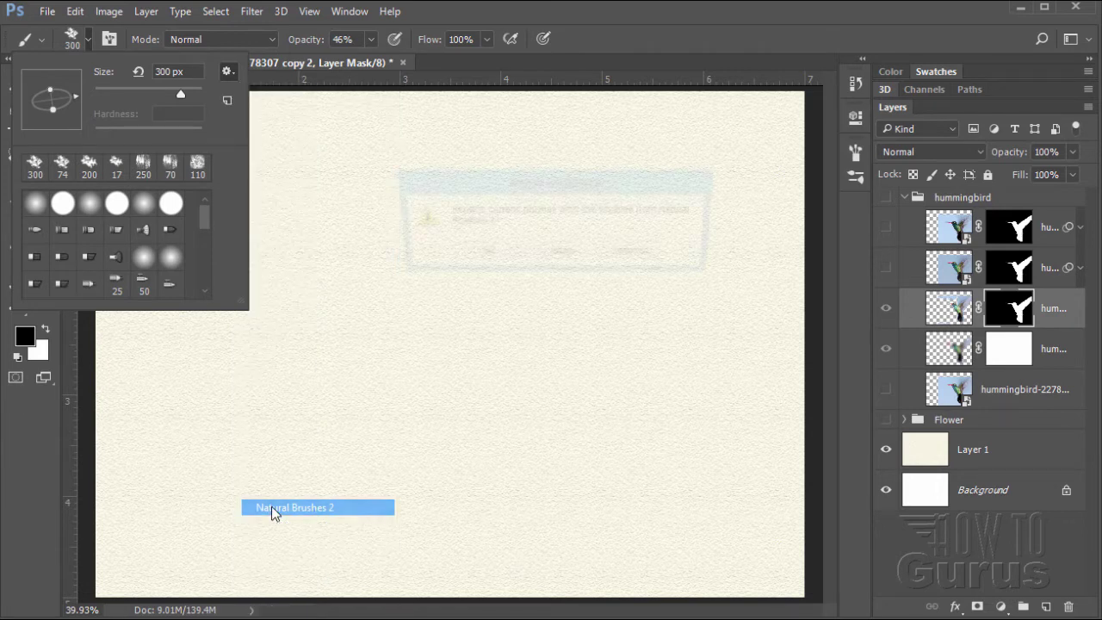
{"action": "left_click", "coordinate": [482, 261]}
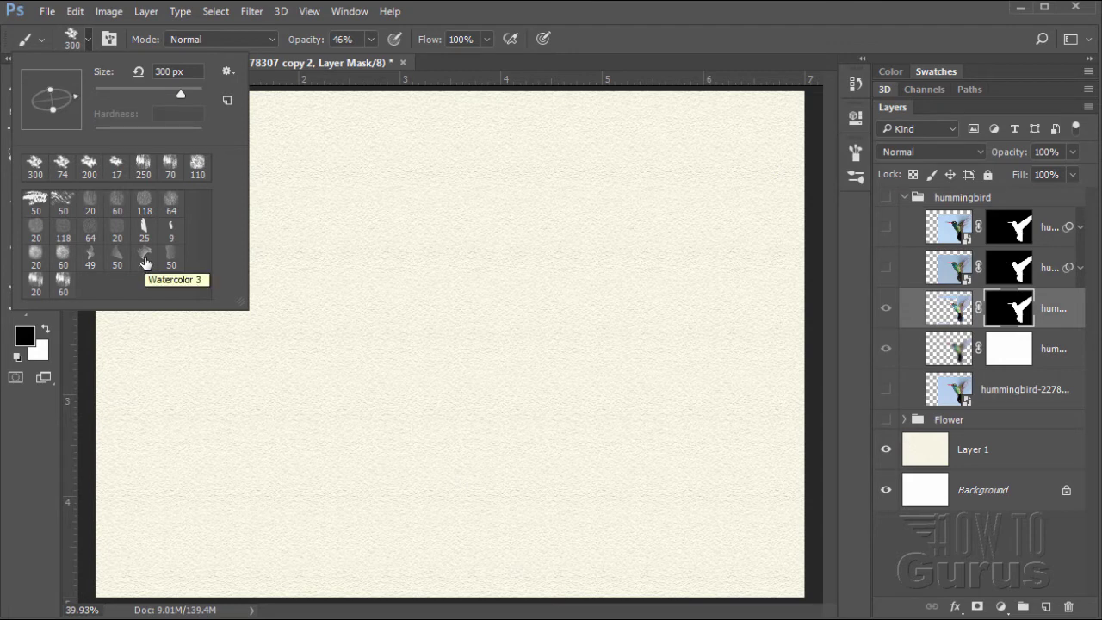
{"action": "left_click", "coordinate": [146, 263]}
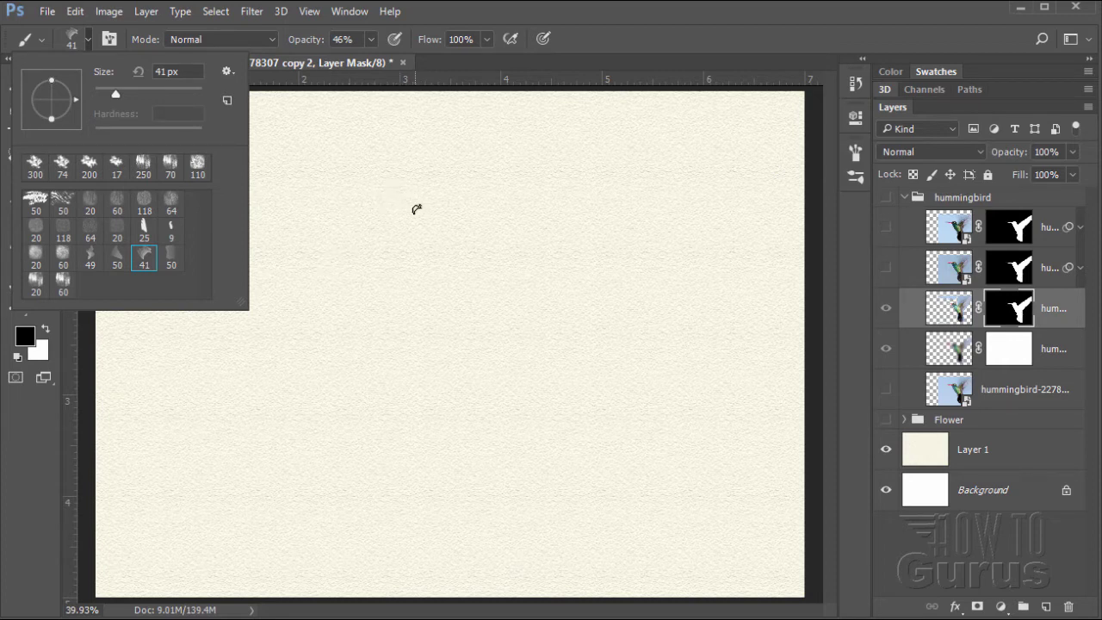
- Set the brush size to 139 px for the selected 41 px watercolor-like brush tip
{"action": "left_click_drag", "start_coordinate": [184, 73], "coordinate": [152, 73]}
{"action": "type", "text": "139"}
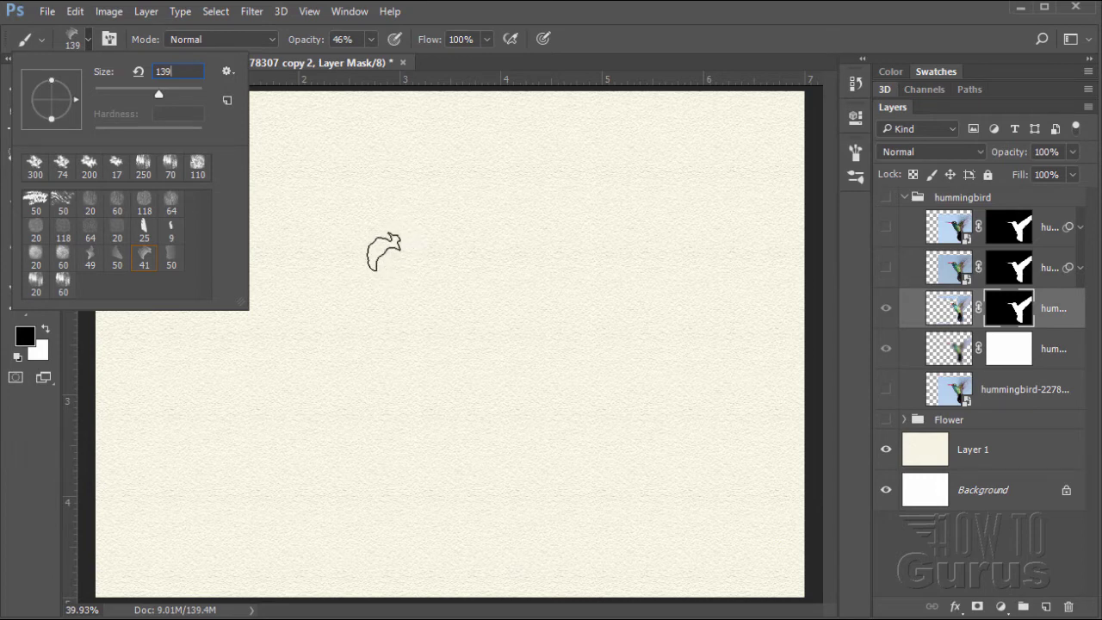
- Add a new empty layer directly above Layer 1 and reset the foreground color to black
{"action": "left_click", "coordinate": [1013, 463]}
{"action": "left_click", "coordinate": [1013, 463]}
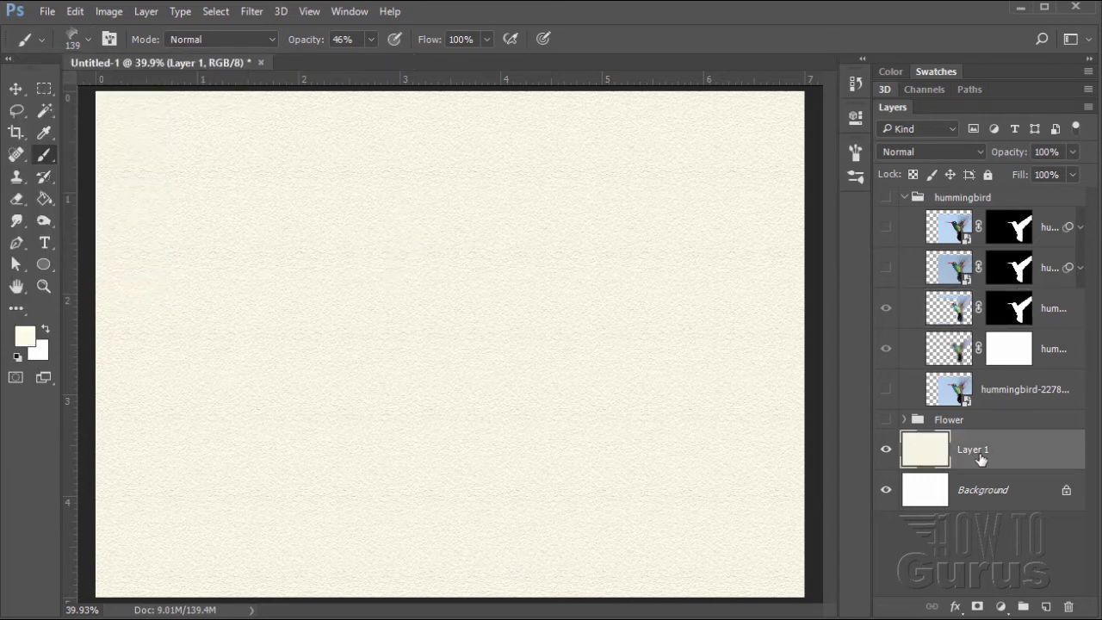
{"action": "left_click", "coordinate": [1047, 609]}
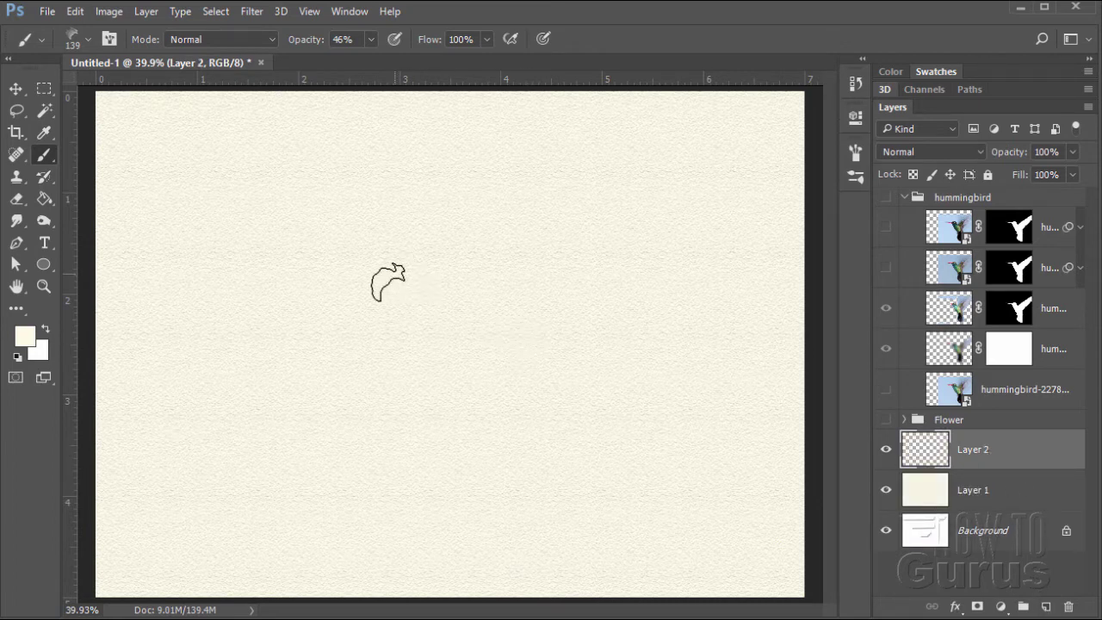
{"action": "left_click", "coordinate": [16, 357]}
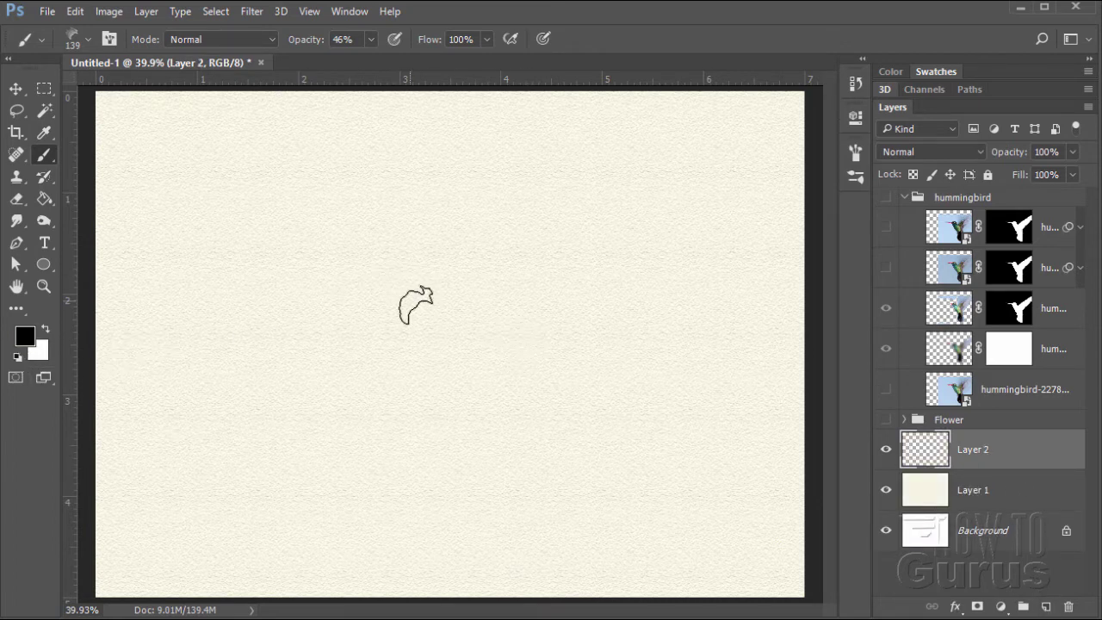
- Test the brush on Layer 2 with one single dab and a cluster of overlapping dabs near the canvas center
{"action": "left_click", "coordinate": [411, 302]}
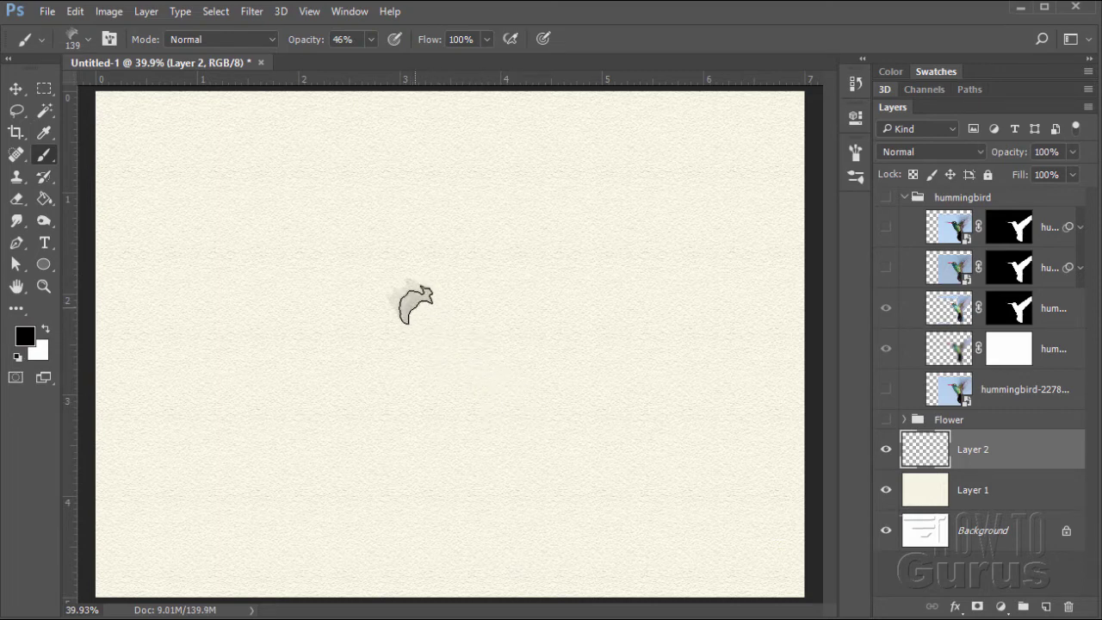
{"action": "left_click", "coordinate": [480, 315]}
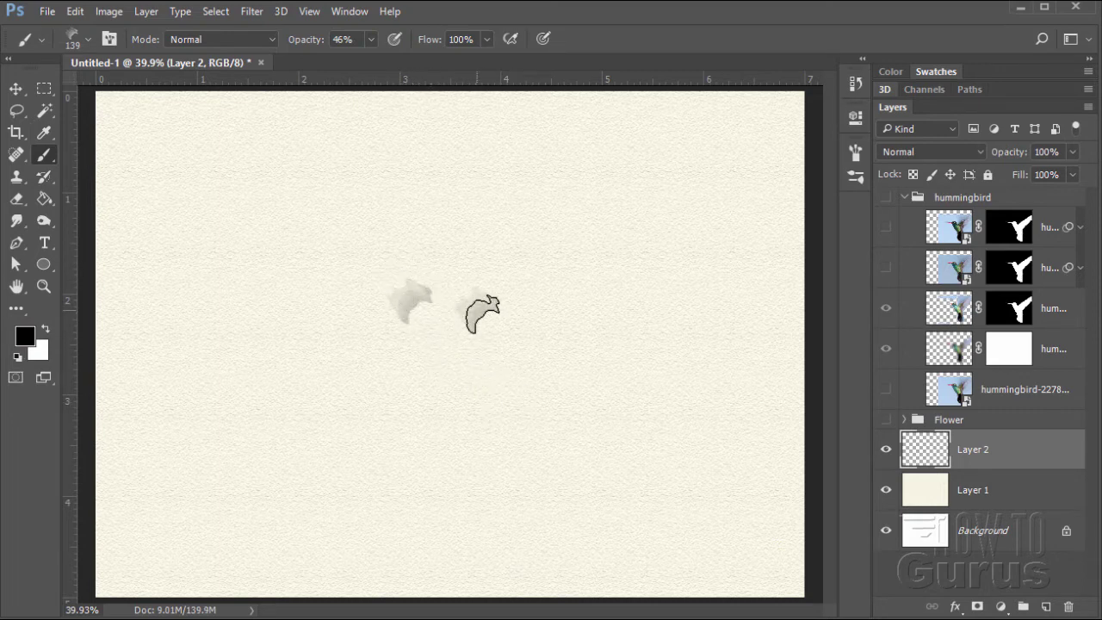
{"action": "left_click", "coordinate": [489, 316]}
{"action": "left_click", "coordinate": [503, 325]}
{"action": "left_click", "coordinate": [507, 324]}
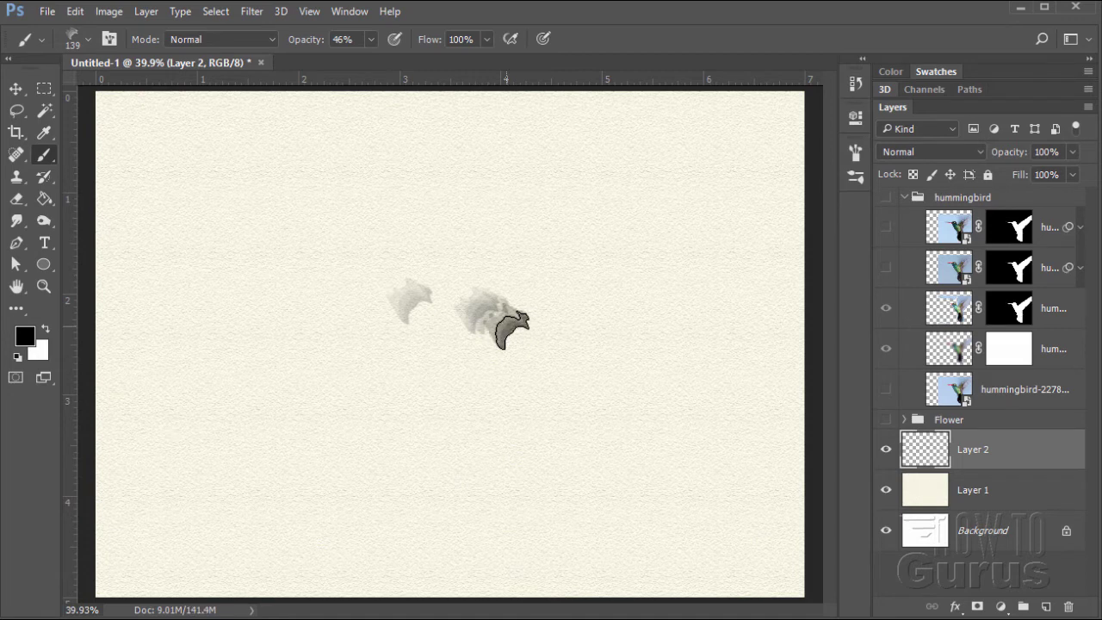
{"action": "left_click", "coordinate": [504, 336]}
{"action": "left_click", "coordinate": [506, 332]}
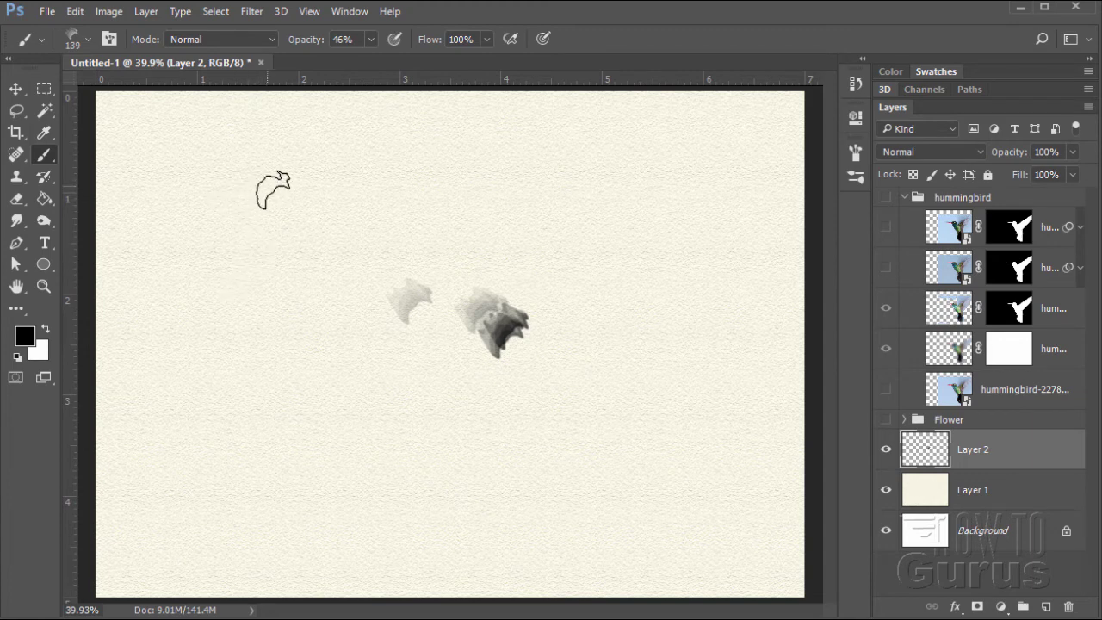
- Open the brush settings and enable Shape Dynamics with an Angle Jitter of 26%
{"action": "left_click", "coordinate": [352, 14]}
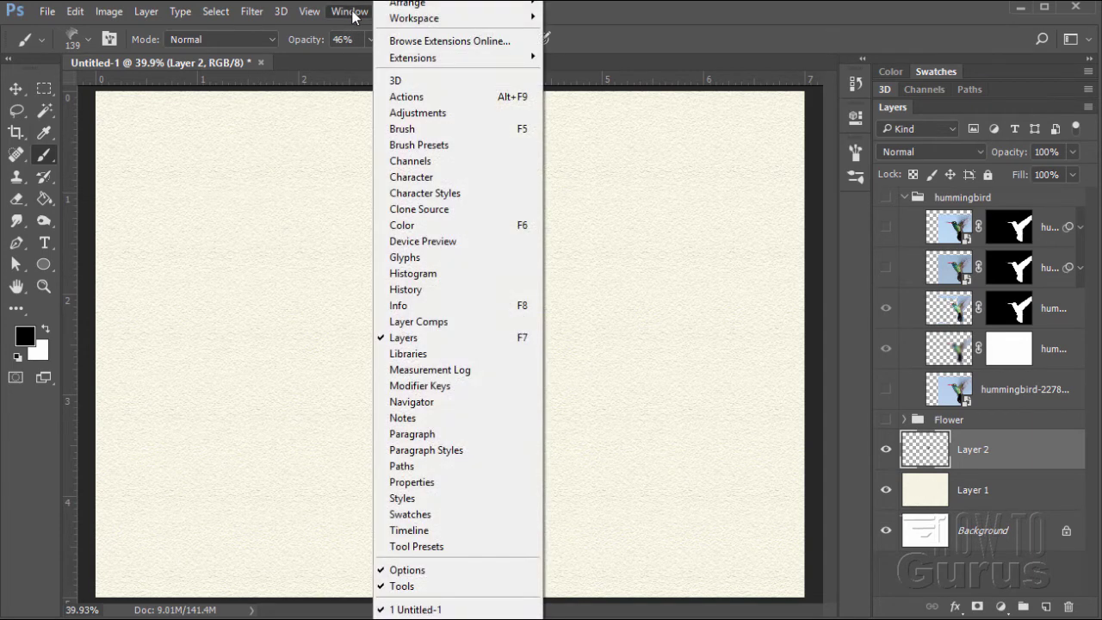
{"action": "left_click", "coordinate": [396, 131]}
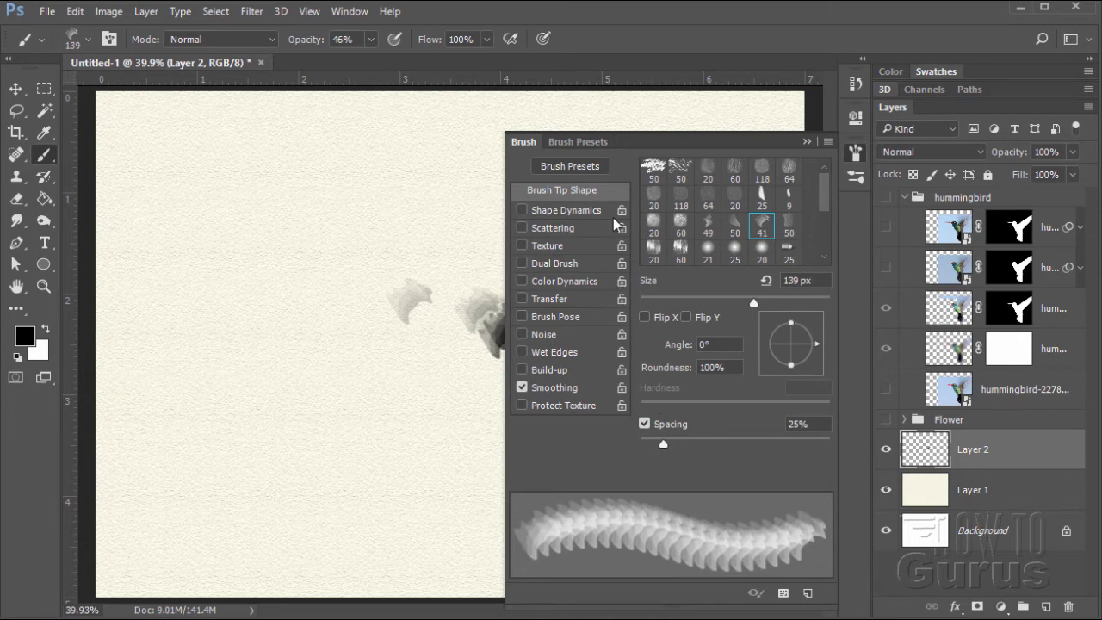
{"action": "left_click", "coordinate": [567, 214]}
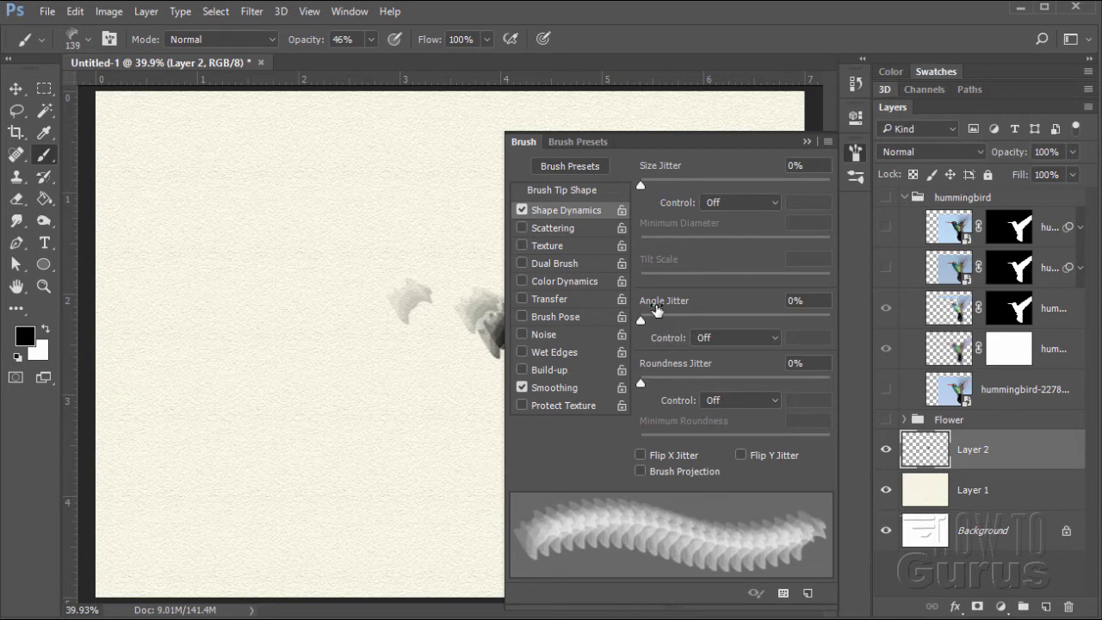
{"action": "left_click", "coordinate": [793, 300]}
{"action": "type", "text": "26"}
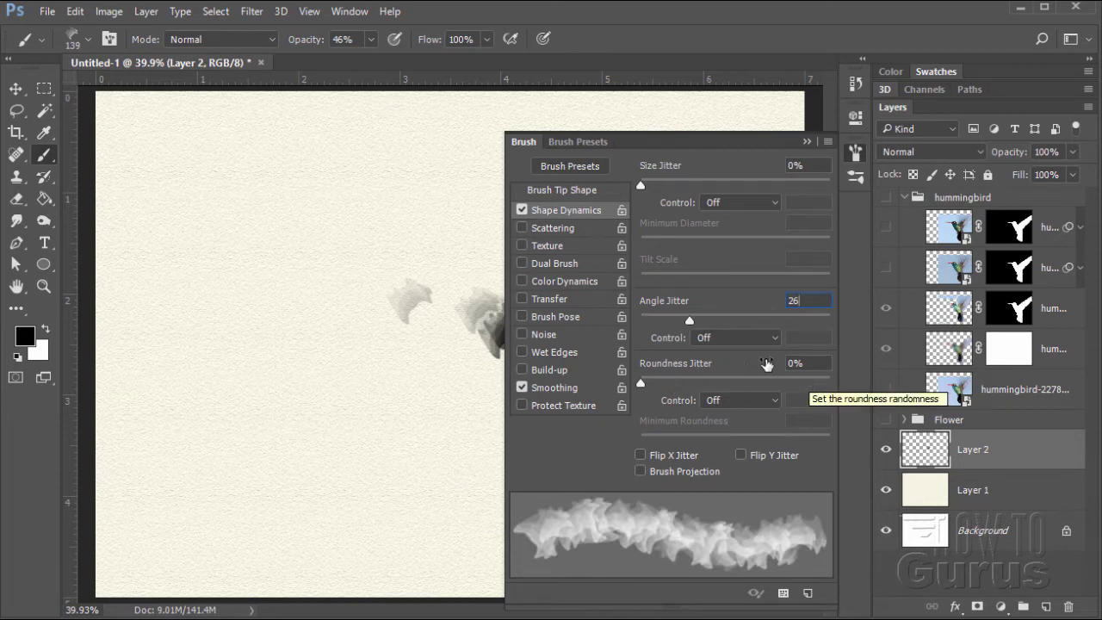
- Enable Scattering for the brush with a Scatter value of 18%
{"action": "left_click", "coordinate": [568, 234]}
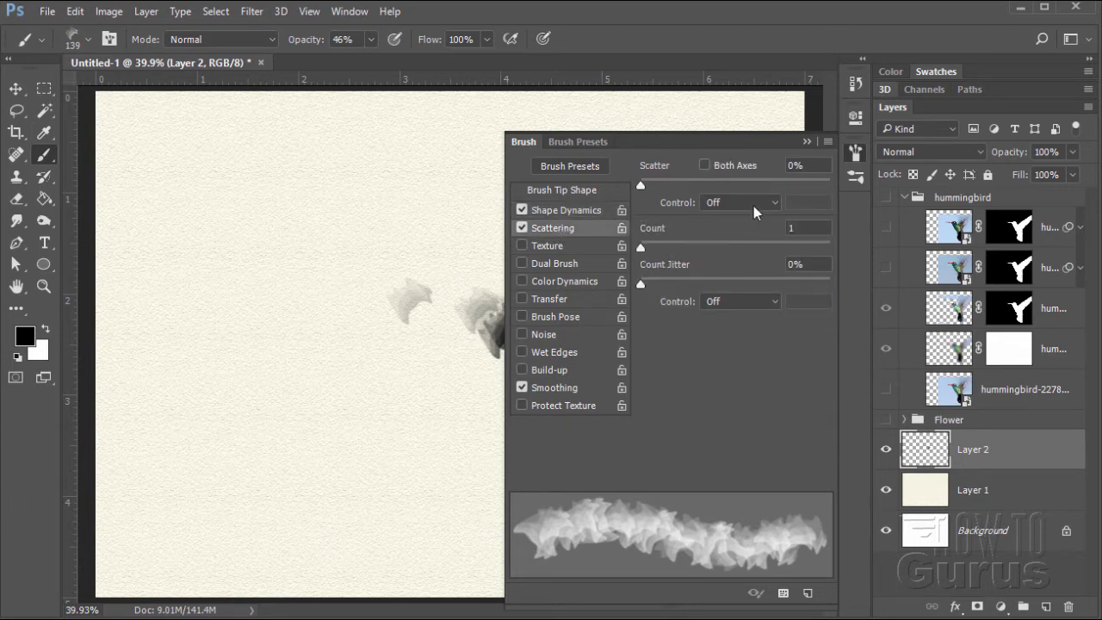
{"action": "left_click", "coordinate": [809, 170]}
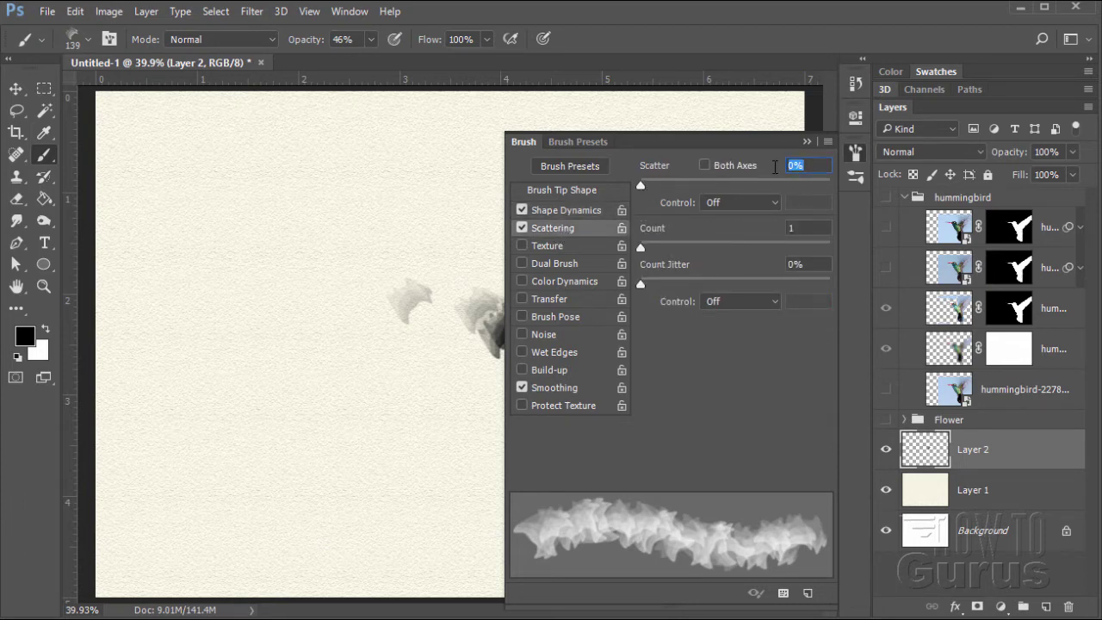
{"action": "type", "text": "18"}
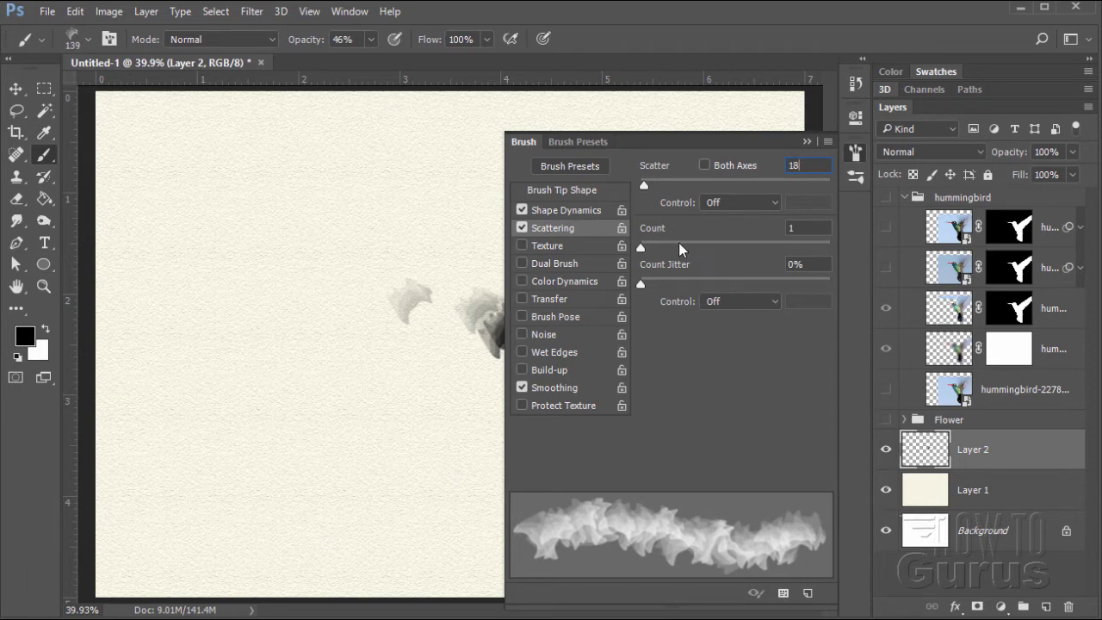
- Enable Transfer for the brush with the opacity control set to Fade and Flow Jitter set to 33%
{"action": "left_click", "coordinate": [571, 299]}
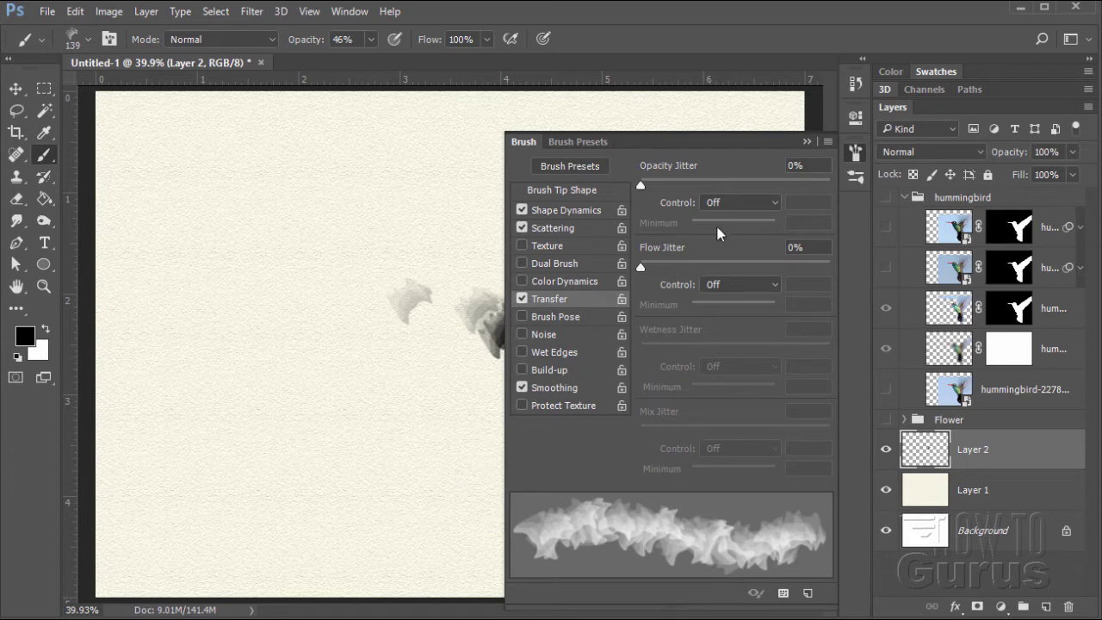
{"action": "left_click", "coordinate": [775, 204]}
{"action": "left_click", "coordinate": [713, 229]}
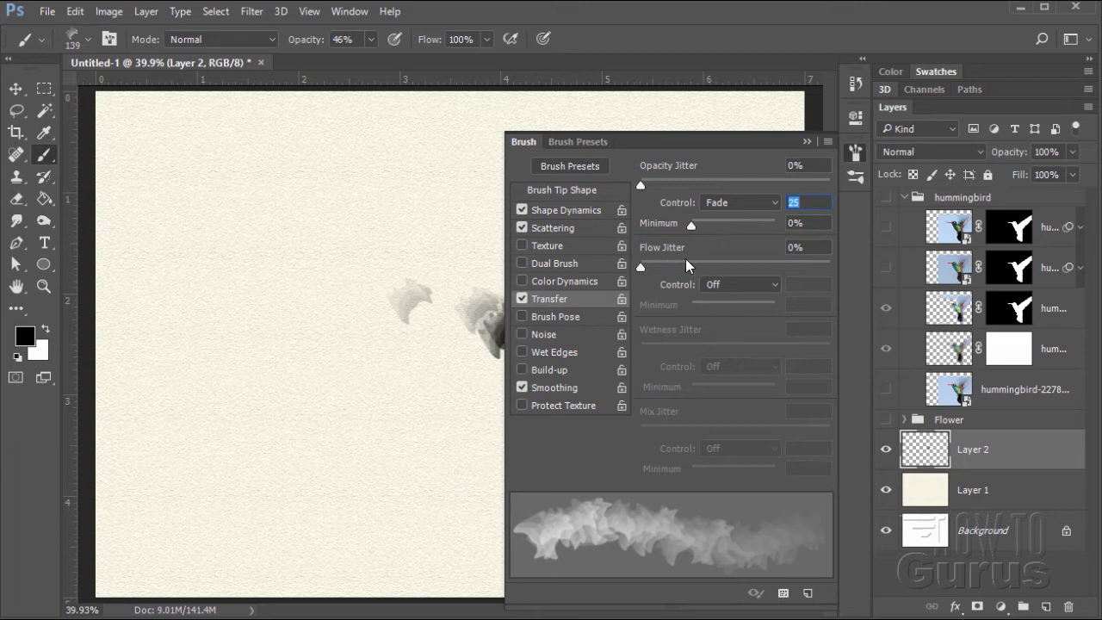
{"action": "left_click", "coordinate": [807, 249]}
{"action": "type", "text": "33"}
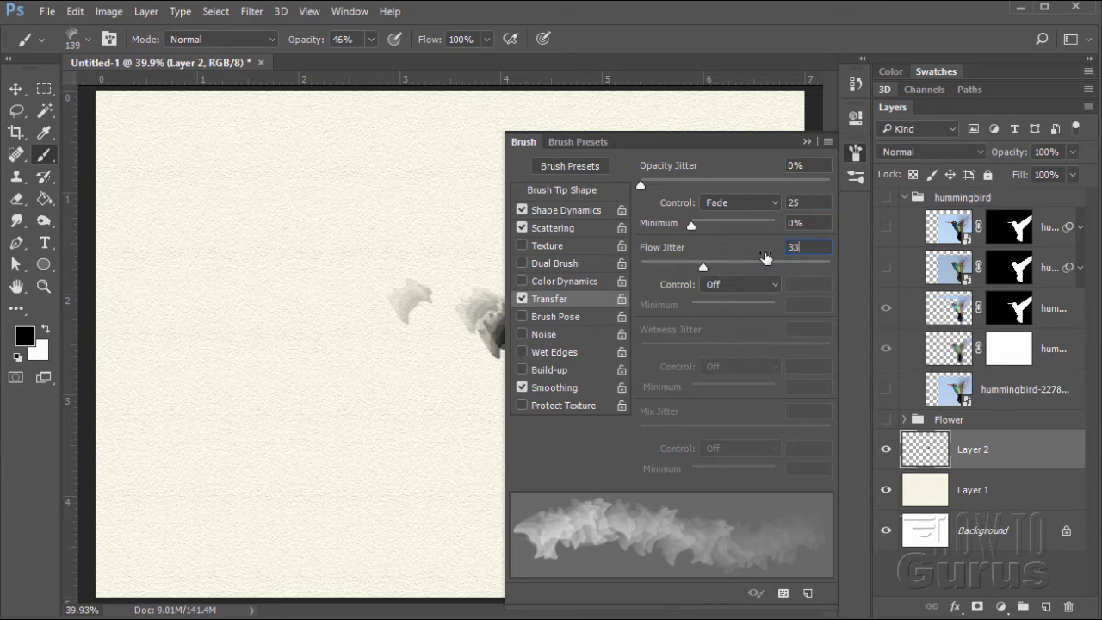
- Turn on Wet Edges for the brush
{"action": "left_click", "coordinate": [525, 355]}
{"action": "left_click", "coordinate": [544, 365]}
{"action": "left_click", "coordinate": [525, 357]}
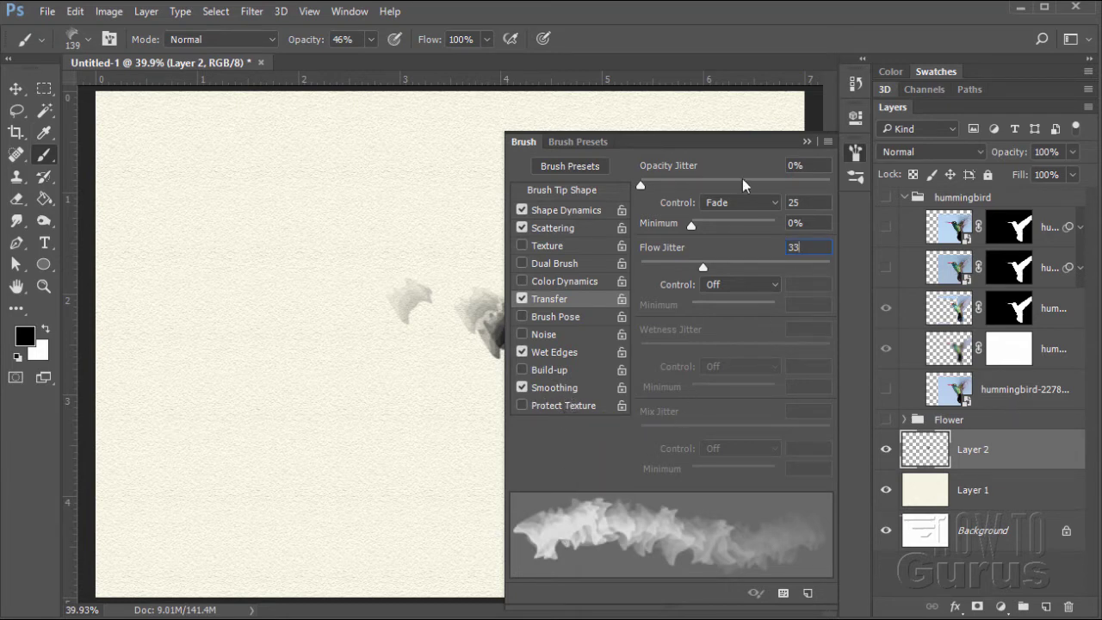
- Review the brush's Shape Dynamics, Scattering and Transfer settings, and compare the stroke preview with and without Wet Edges and Smoothing
{"action": "left_click", "coordinate": [568, 216]}
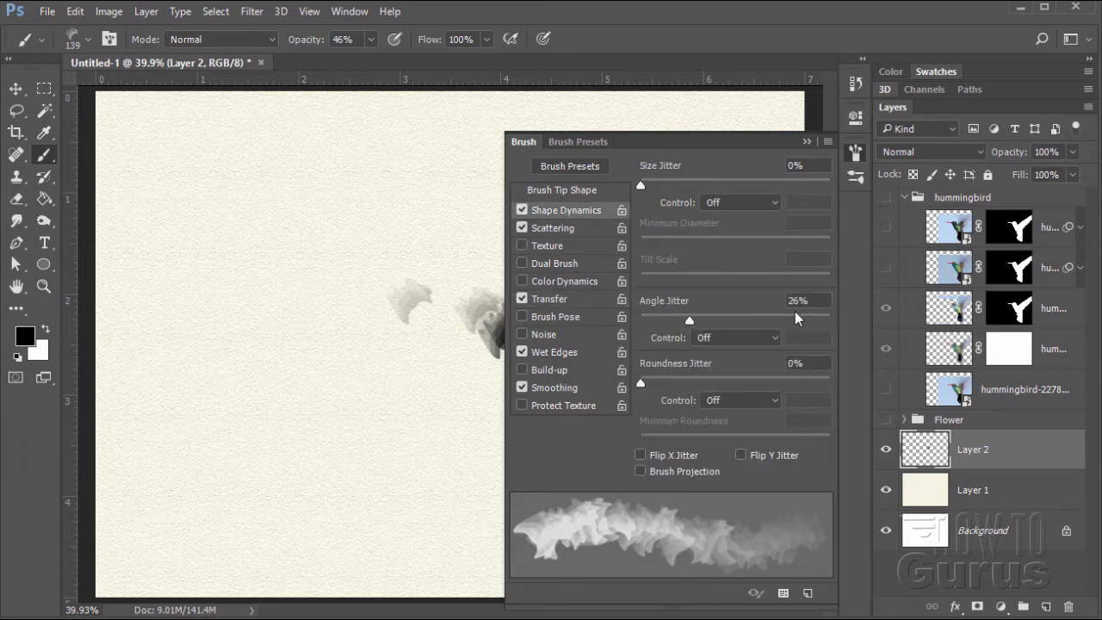
{"action": "left_click", "coordinate": [560, 230]}
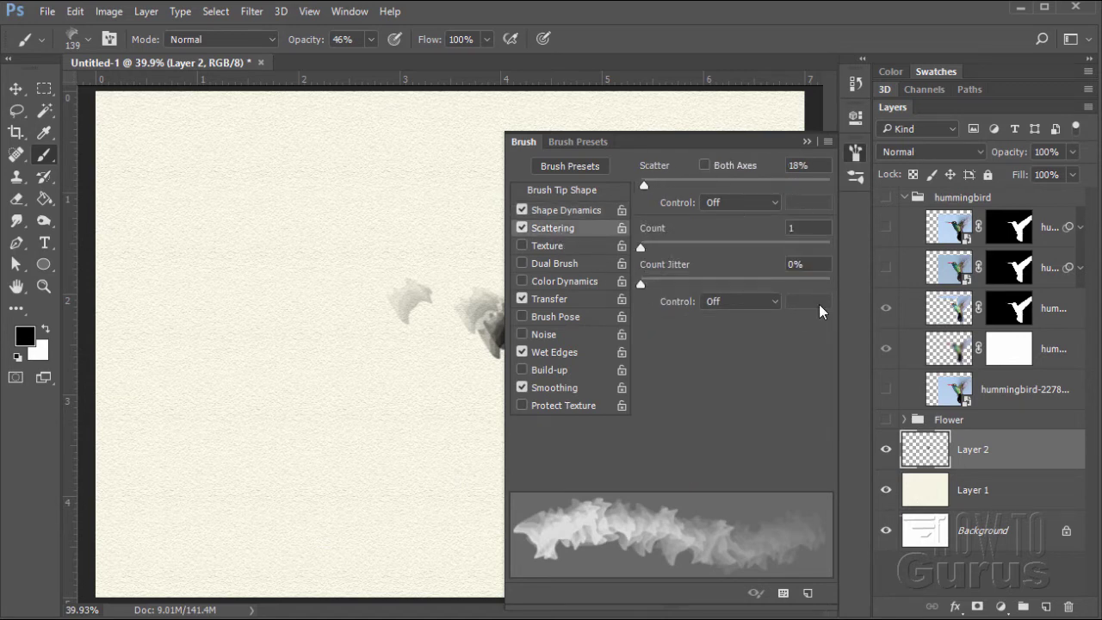
{"action": "left_click", "coordinate": [558, 300]}
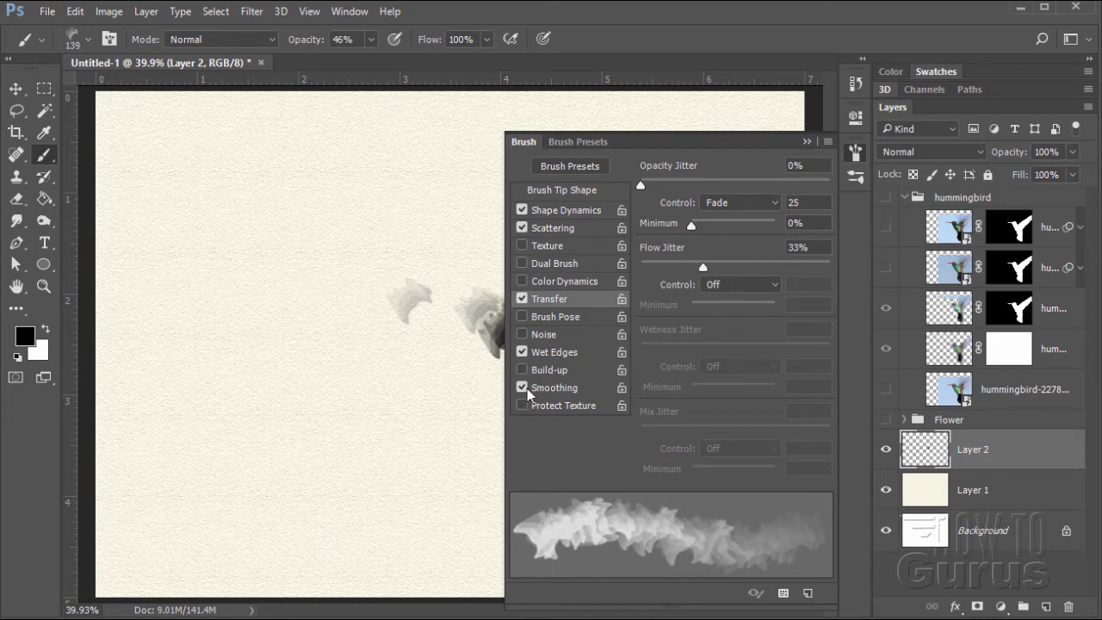
{"action": "left_click", "coordinate": [560, 353]}
{"action": "left_click", "coordinate": [559, 389]}
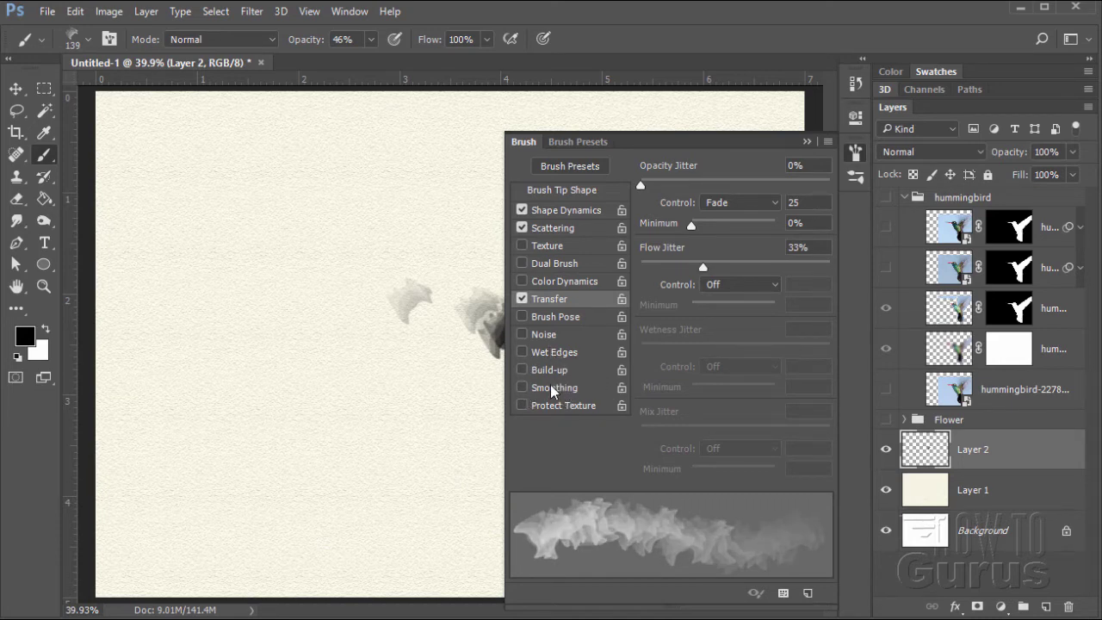
{"action": "left_click", "coordinate": [554, 387]}
{"action": "left_click", "coordinate": [558, 354]}
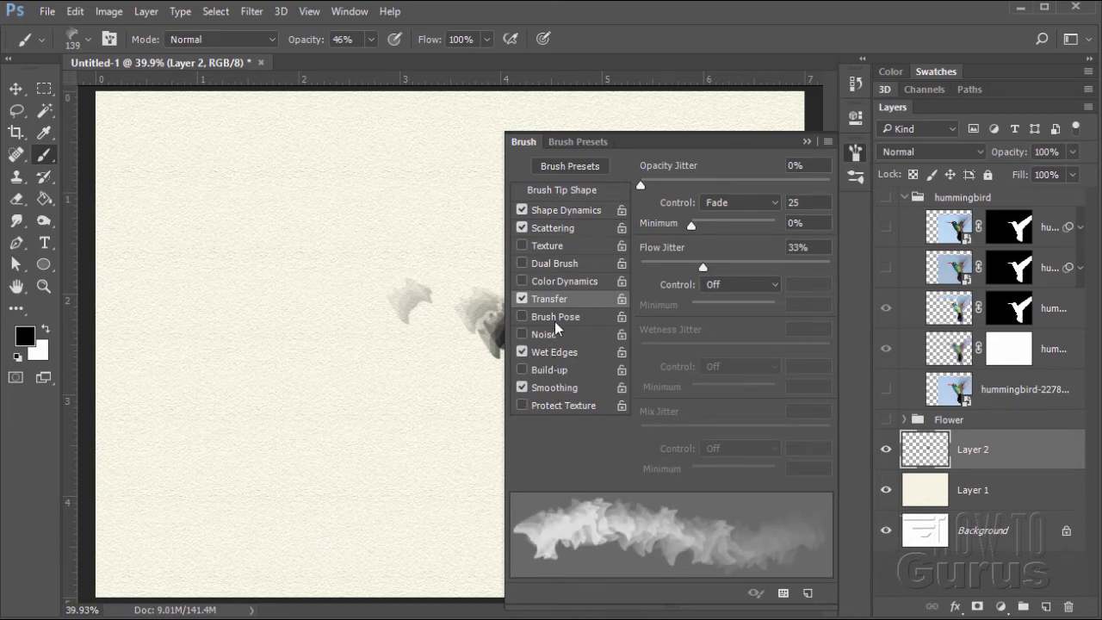
- Close the brush settings, paint a wavy test stroke across the upper canvas on Layer 2, and delete that layer
{"action": "left_click", "coordinate": [807, 142]}
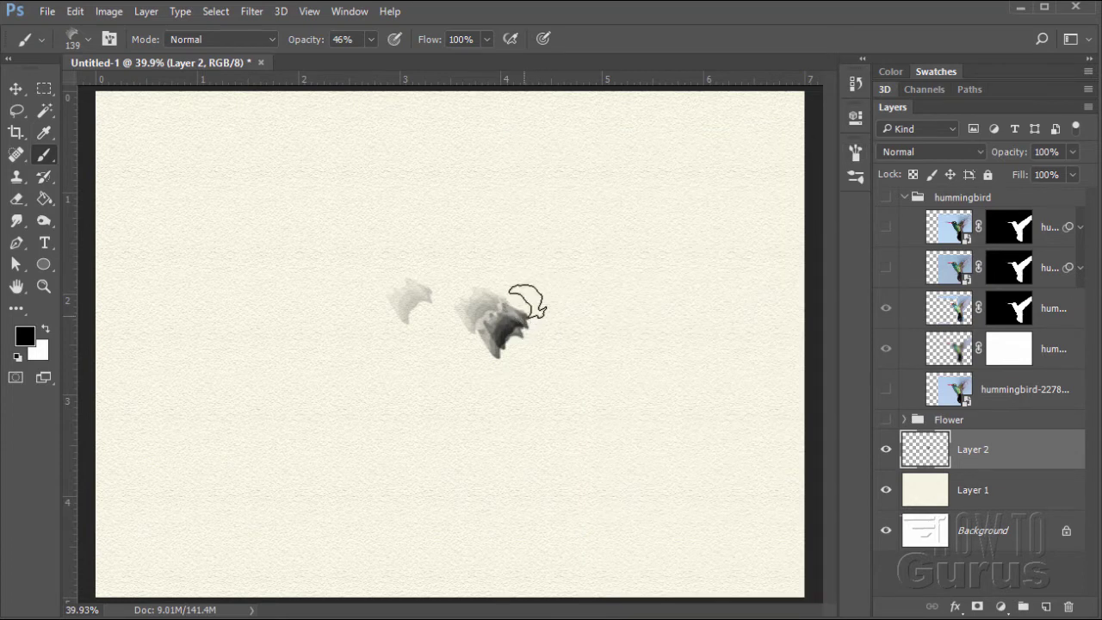
{"action": "mouse_move", "coordinate": [545, 258]}
{"action": "left_mouse_down"}
{"action": "mouse_move", "coordinate": [494, 262]}
{"action": "mouse_move", "coordinate": [404, 221]}
{"action": "mouse_move", "coordinate": [349, 247]}
{"action": "mouse_move", "coordinate": [339, 292]}
{"action": "mouse_move", "coordinate": [309, 293]}
{"action": "mouse_move", "coordinate": [291, 310]}
{"action": "mouse_move", "coordinate": [267, 296]}
{"action": "mouse_move", "coordinate": [269, 242]}
{"action": "mouse_move", "coordinate": [236, 261]}
{"action": "left_mouse_up"}
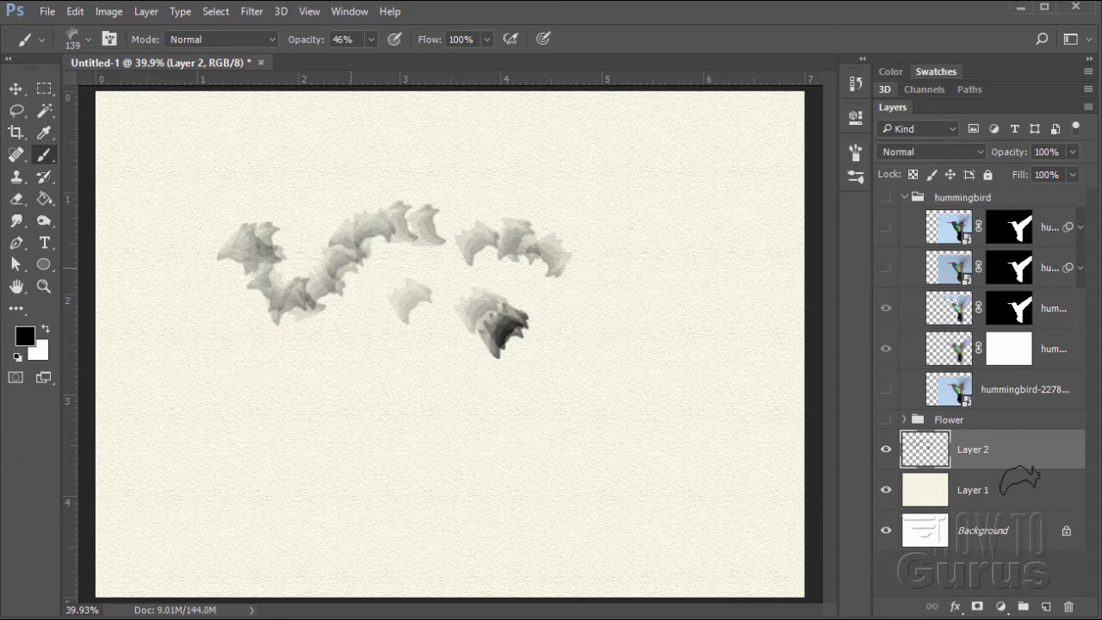
{"action": "left_click", "coordinate": [1068, 607]}
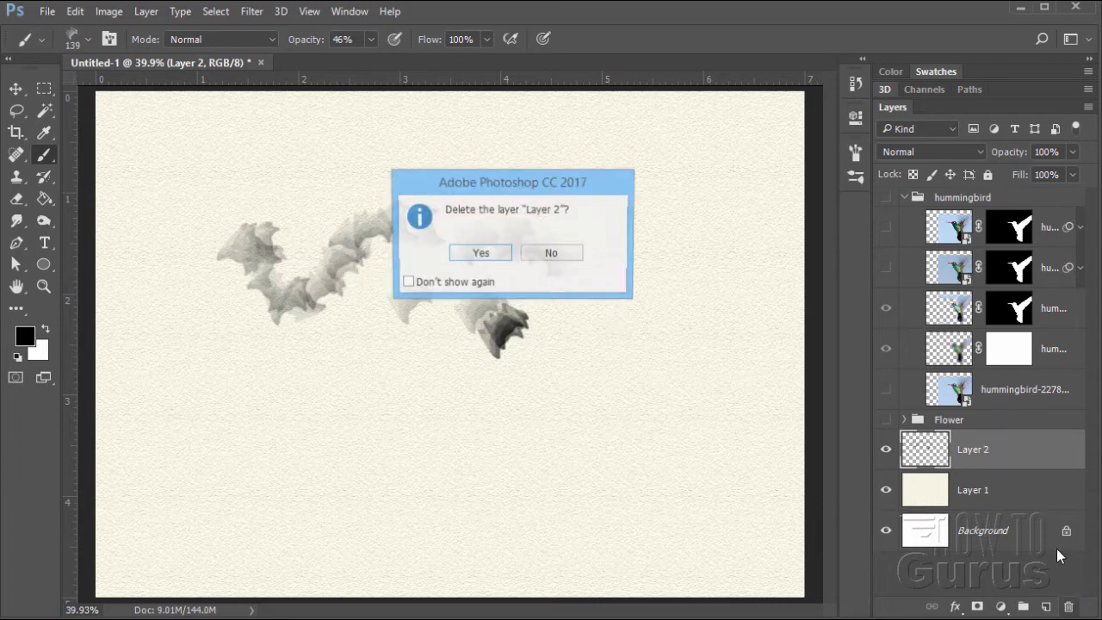
{"action": "left_click", "coordinate": [475, 256]}
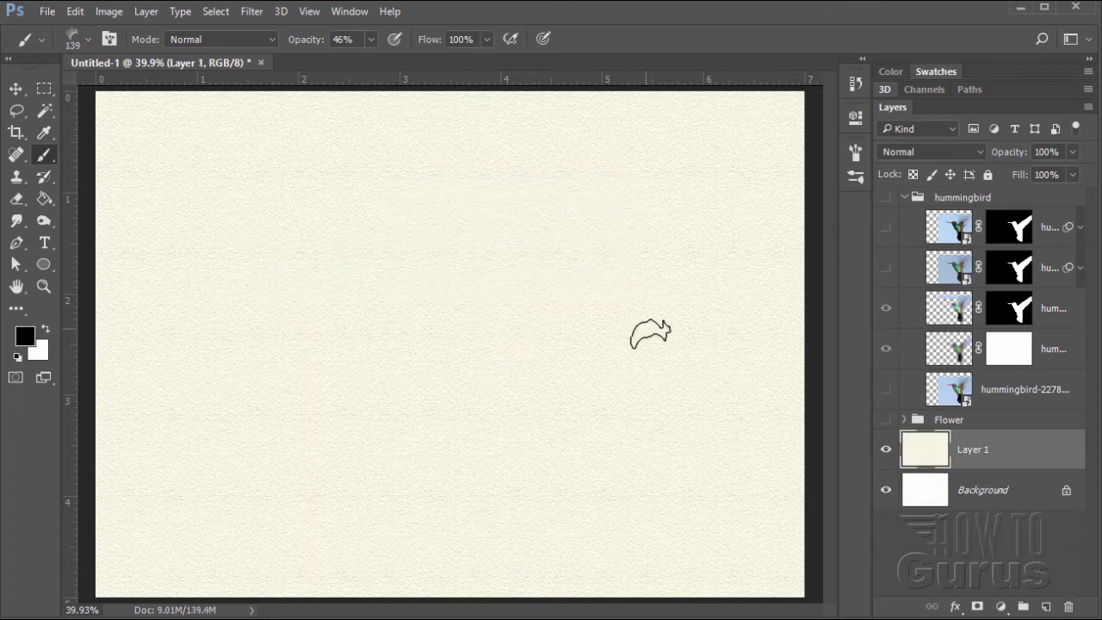
- Show the hummingbird group and paint black above the bird's head on the hummingbird-2278307 copy layer mask
{"action": "left_click", "coordinate": [886, 198]}
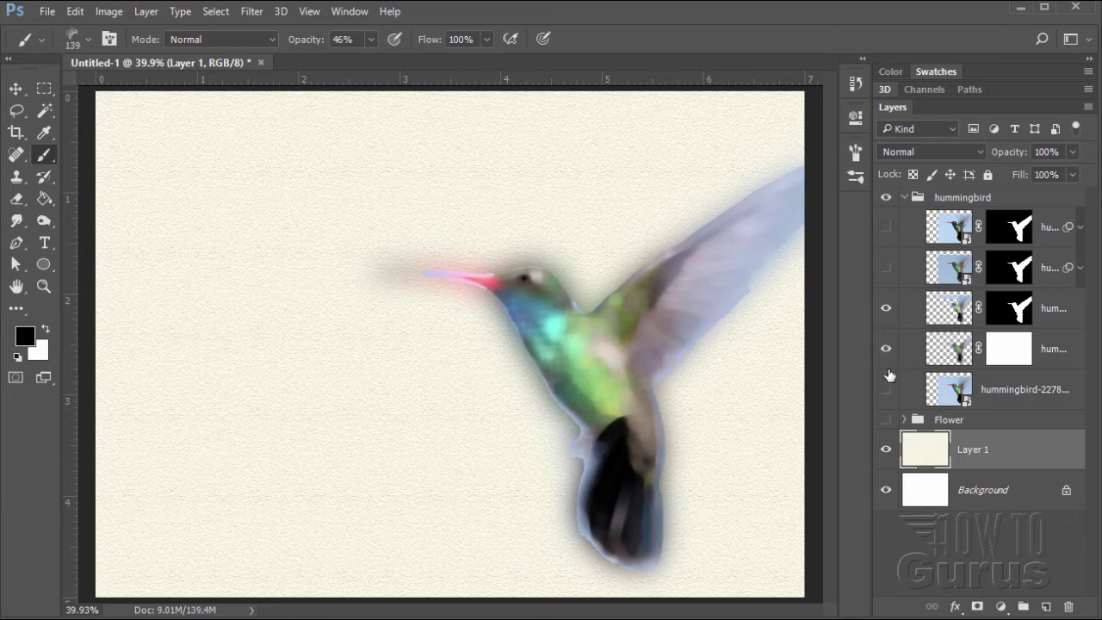
{"action": "left_click", "coordinate": [984, 360]}
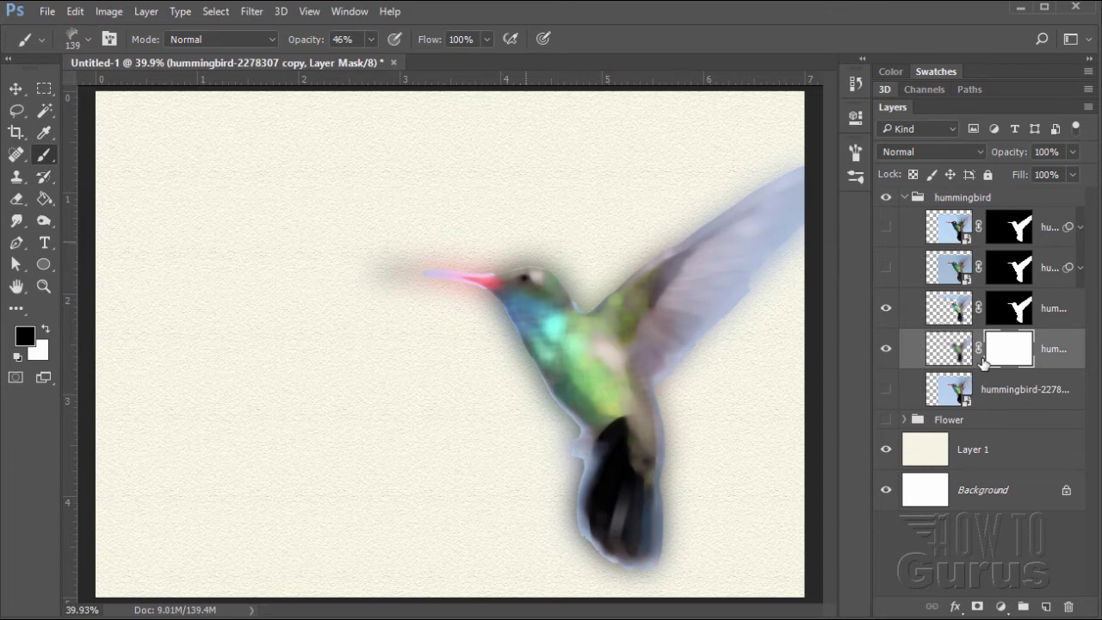
{"action": "mouse_move", "coordinate": [544, 249]}
{"action": "left_mouse_down"}
{"action": "mouse_move", "coordinate": [518, 249]}
{"action": "mouse_move", "coordinate": [550, 250]}
{"action": "mouse_move", "coordinate": [575, 279]}
{"action": "left_mouse_up"}
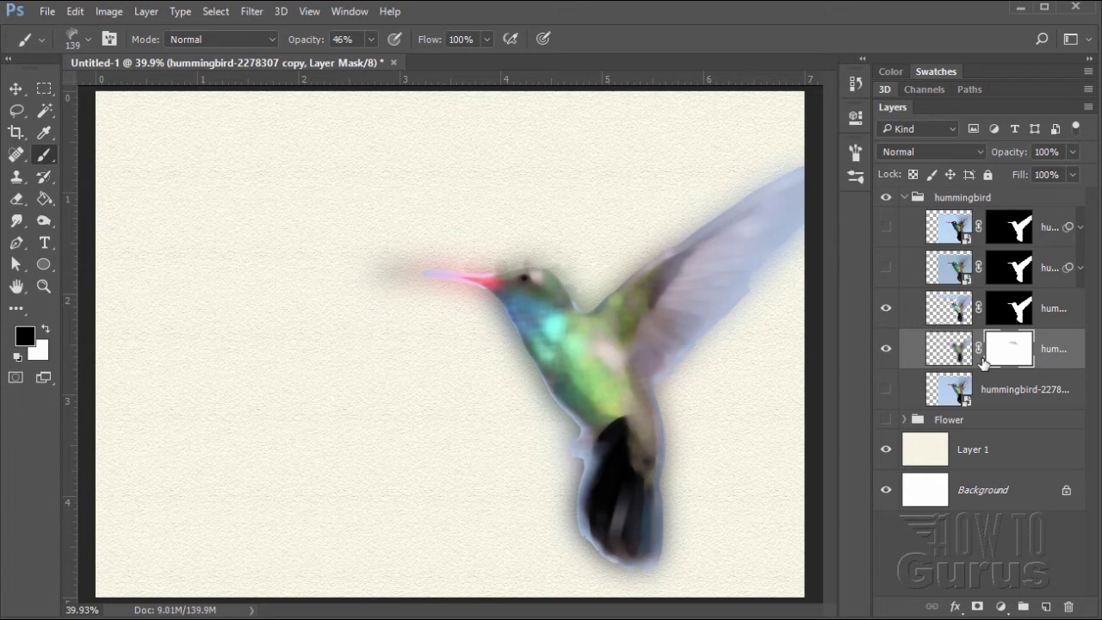
- Paint black along the bird's edges on the hummingbird-2278307 copy 2 mask, and show the layer directly above it
{"action": "key", "text": "alt+bracketright"}
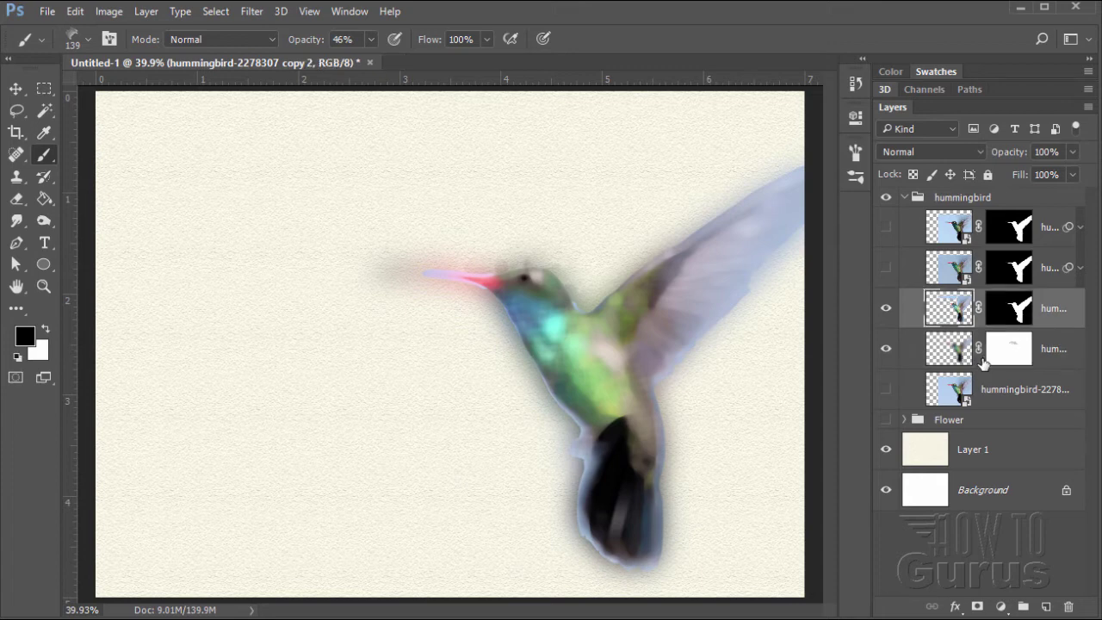
{"action": "key", "text": "ctrl+backslash"}
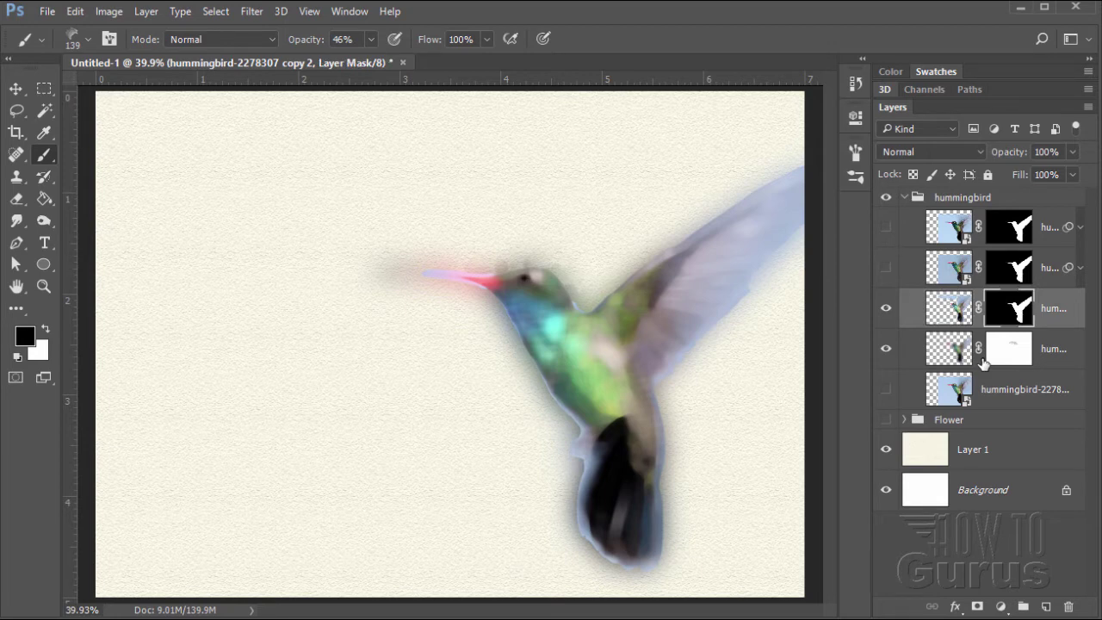
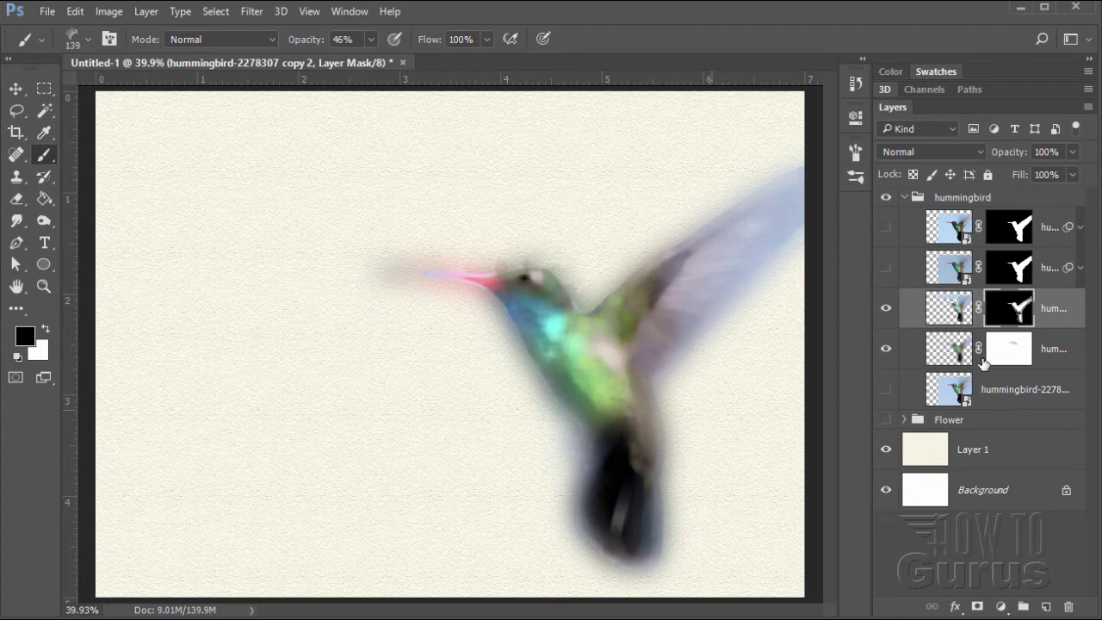
{"action": "left_click", "coordinate": [886, 268]}
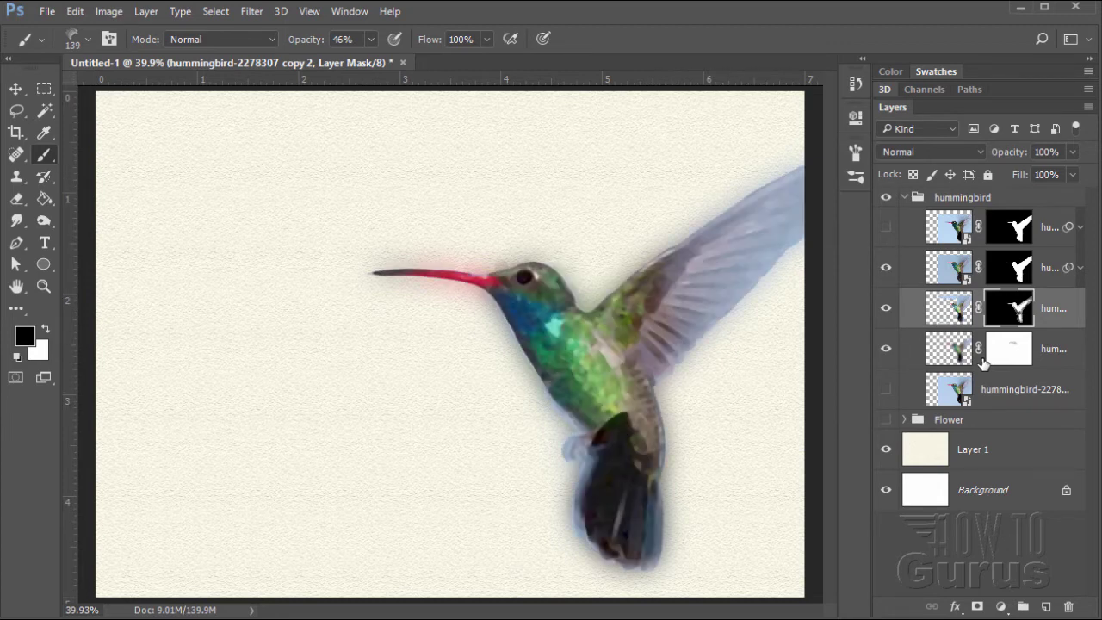
- Paint black along the bird's tail, beak and head on the hummingbird-2278307 copy 3 mask, and show the layer directly above it
{"action": "key", "text": "alt+bracketright"}
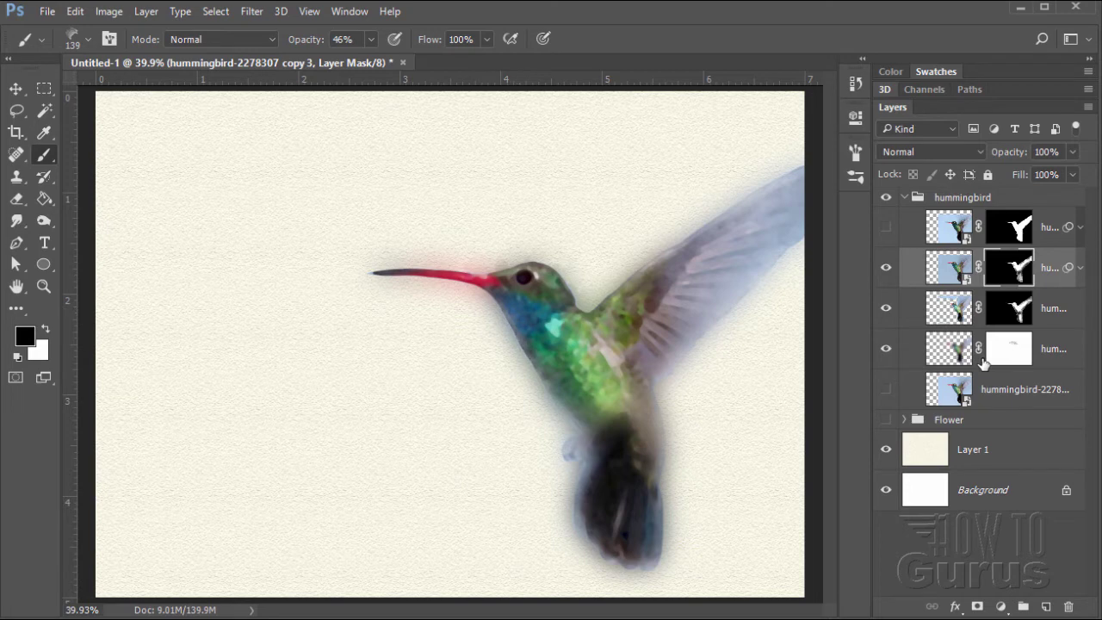
{"action": "left_click_drag", "start_coordinate": [495, 282], "coordinate": [376, 273]}
{"action": "mouse_move", "coordinate": [463, 260]}
{"action": "left_mouse_down"}
{"action": "mouse_move", "coordinate": [549, 263]}
{"action": "mouse_move", "coordinate": [580, 305]}
{"action": "left_mouse_up"}
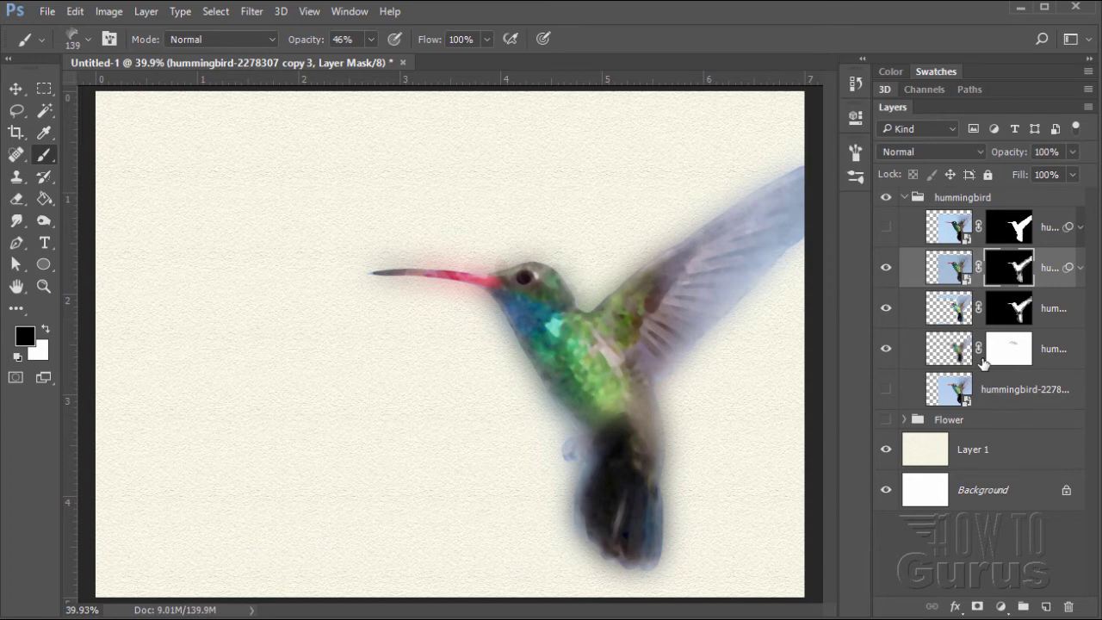
{"action": "key", "text": "ctrl+z"}
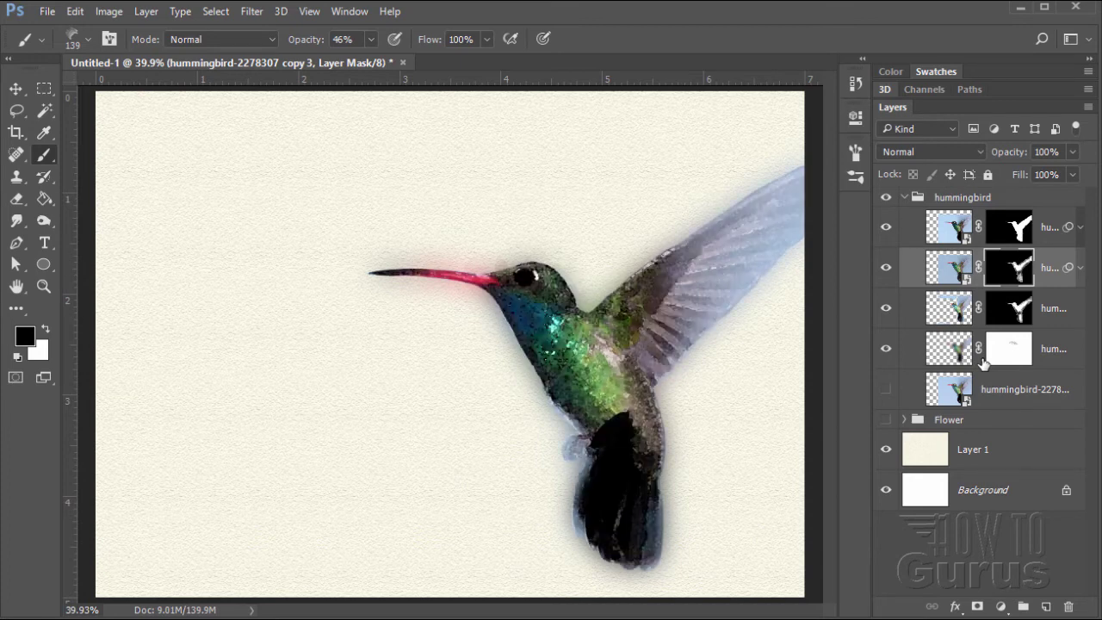
- Paint black over parts of the tail and its base on the hummingbird-2278307 copy 4 layer mask
{"action": "key", "text": "alt+bracketright"}
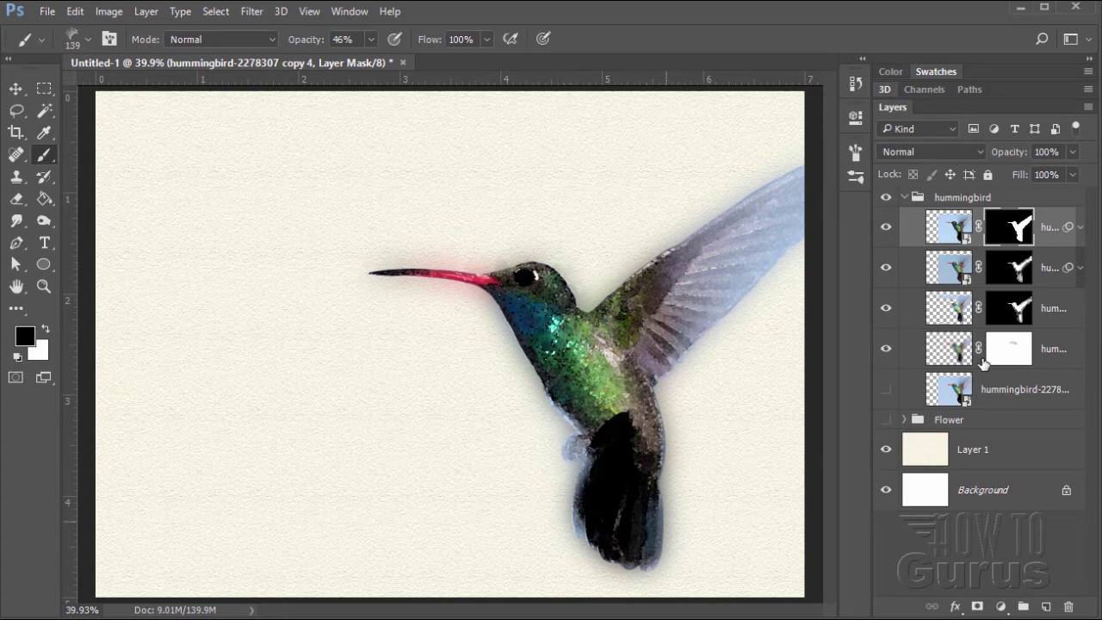
{"action": "mouse_move", "coordinate": [598, 534]}
{"action": "left_mouse_down"}
{"action": "mouse_move", "coordinate": [580, 505]}
{"action": "mouse_move", "coordinate": [592, 501]}
{"action": "mouse_move", "coordinate": [605, 524]}
{"action": "left_mouse_up"}
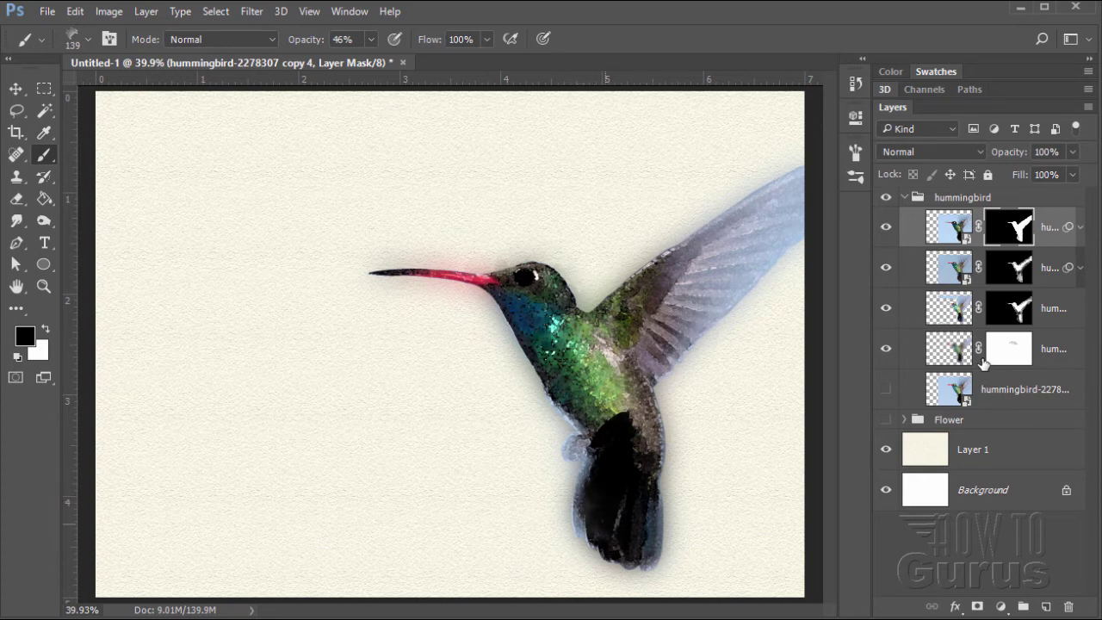
{"action": "mouse_move", "coordinate": [601, 484]}
{"action": "left_mouse_down"}
{"action": "mouse_move", "coordinate": [593, 475]}
{"action": "mouse_move", "coordinate": [585, 487]}
{"action": "left_mouse_up"}
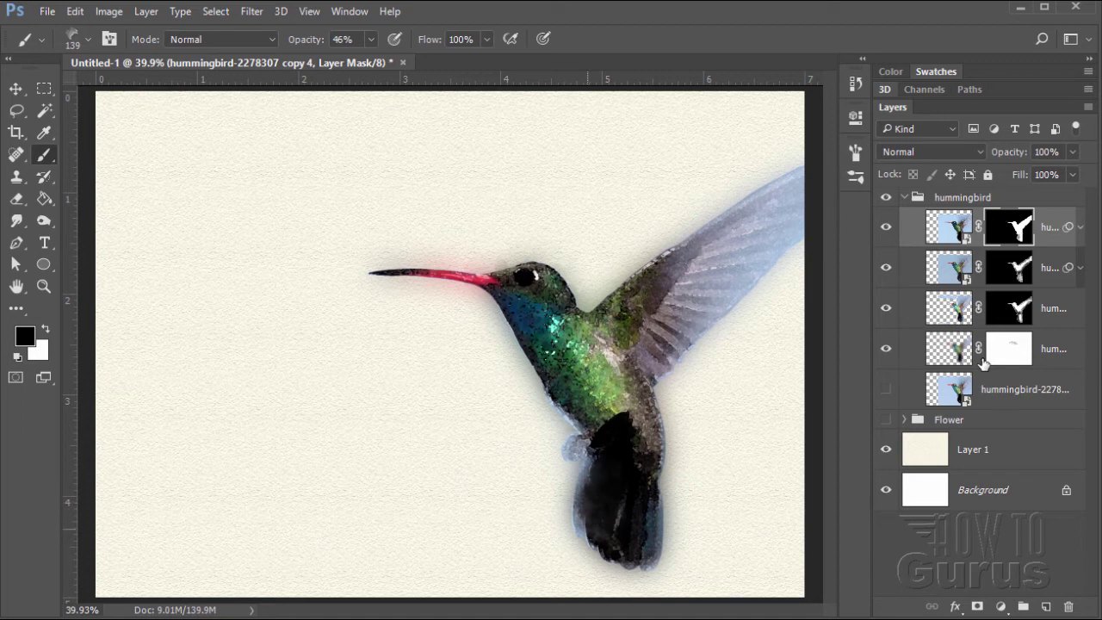
{"action": "mouse_move", "coordinate": [587, 527]}
{"action": "left_mouse_down"}
{"action": "mouse_move", "coordinate": [595, 549]}
{"action": "mouse_move", "coordinate": [630, 561]}
{"action": "left_mouse_up"}
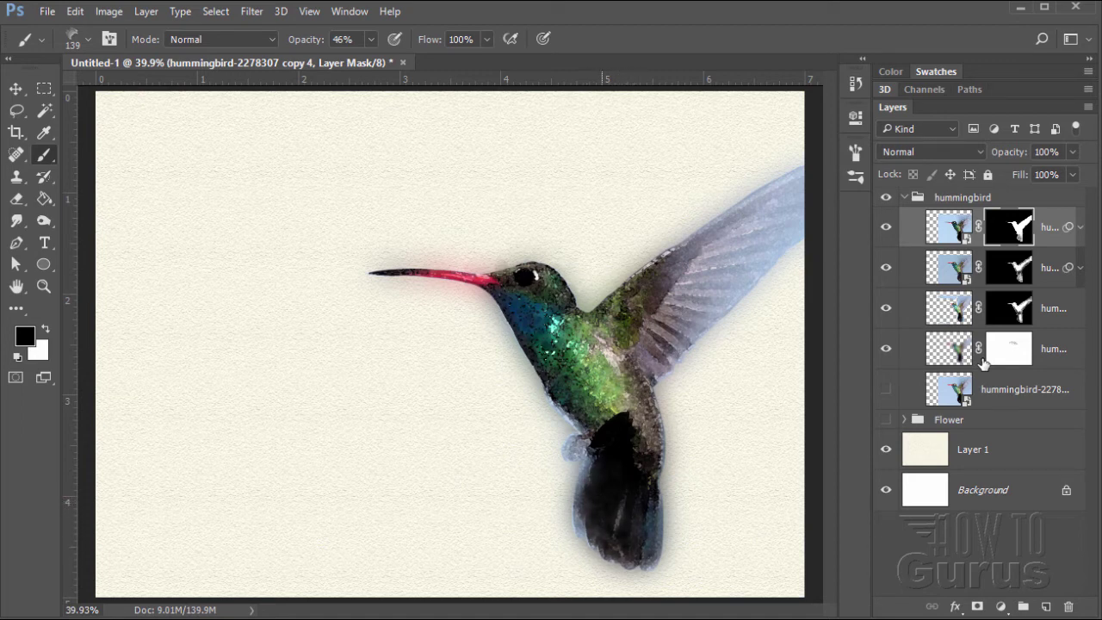
{"action": "mouse_move", "coordinate": [652, 480]}
{"action": "left_mouse_down"}
{"action": "mouse_move", "coordinate": [661, 424]}
{"action": "mouse_move", "coordinate": [654, 453]}
{"action": "mouse_move", "coordinate": [600, 432]}
{"action": "mouse_move", "coordinate": [625, 417]}
{"action": "mouse_move", "coordinate": [603, 419]}
{"action": "left_mouse_up"}
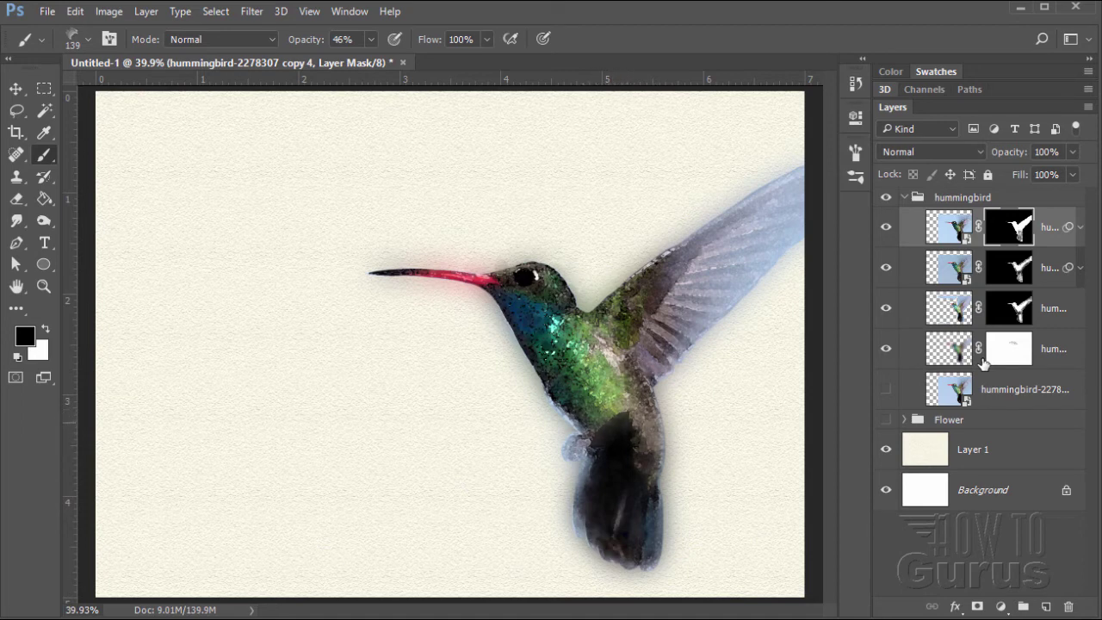
- Paint black along the belly, chest and wing edges on the hummingbird-2278307 copy 4 mask
{"action": "mouse_move", "coordinate": [609, 424]}
{"action": "left_mouse_down"}
{"action": "mouse_move", "coordinate": [627, 417]}
{"action": "mouse_move", "coordinate": [588, 427]}
{"action": "mouse_move", "coordinate": [564, 400]}
{"action": "left_mouse_up"}
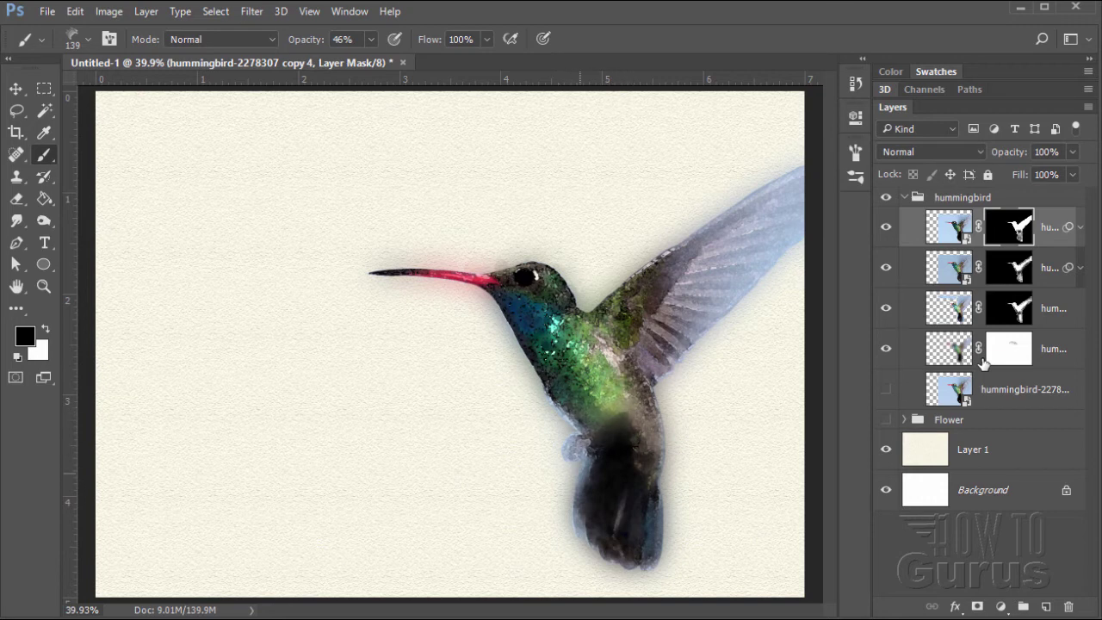
{"action": "mouse_move", "coordinate": [652, 415]}
{"action": "left_mouse_down"}
{"action": "mouse_move", "coordinate": [637, 371]}
{"action": "mouse_move", "coordinate": [648, 381]}
{"action": "mouse_move", "coordinate": [673, 343]}
{"action": "left_mouse_up"}
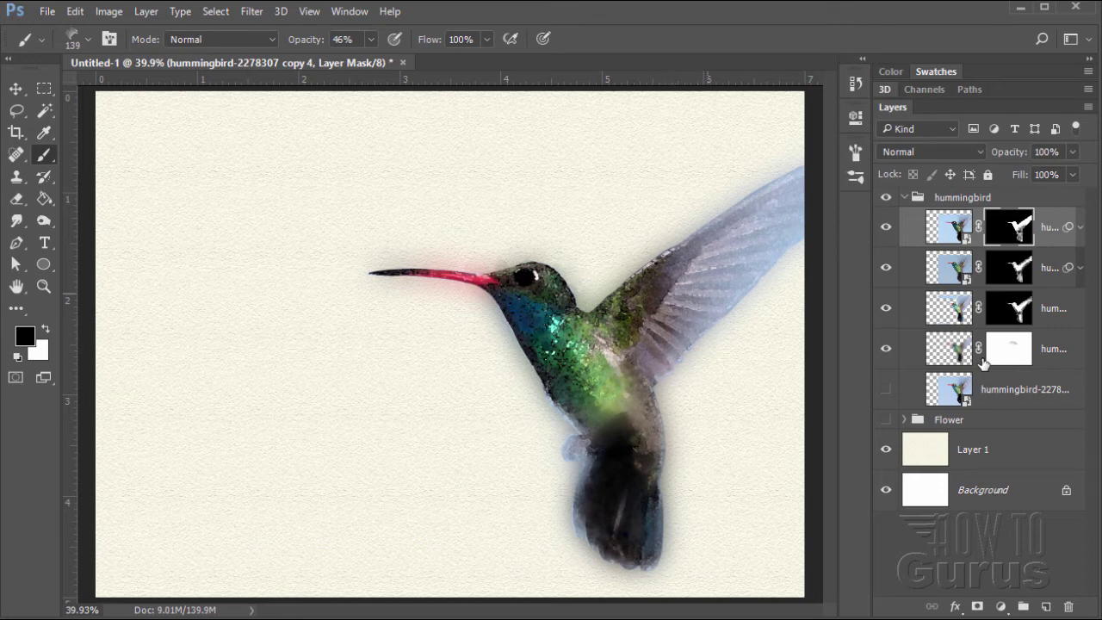
{"action": "mouse_move", "coordinate": [556, 370]}
{"action": "left_mouse_down"}
{"action": "mouse_move", "coordinate": [556, 400]}
{"action": "mouse_move", "coordinate": [505, 312]}
{"action": "left_mouse_up"}
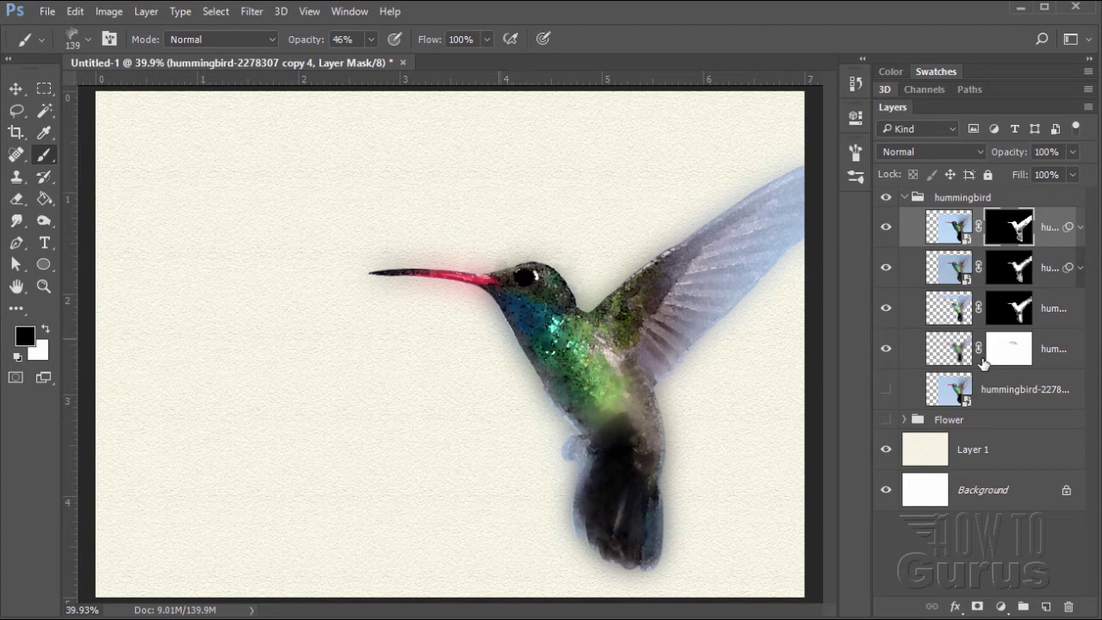
{"action": "mouse_move", "coordinate": [594, 303]}
{"action": "left_mouse_down"}
{"action": "mouse_move", "coordinate": [574, 287]}
{"action": "mouse_move", "coordinate": [591, 313]}
{"action": "mouse_move", "coordinate": [661, 263]}
{"action": "left_mouse_up"}
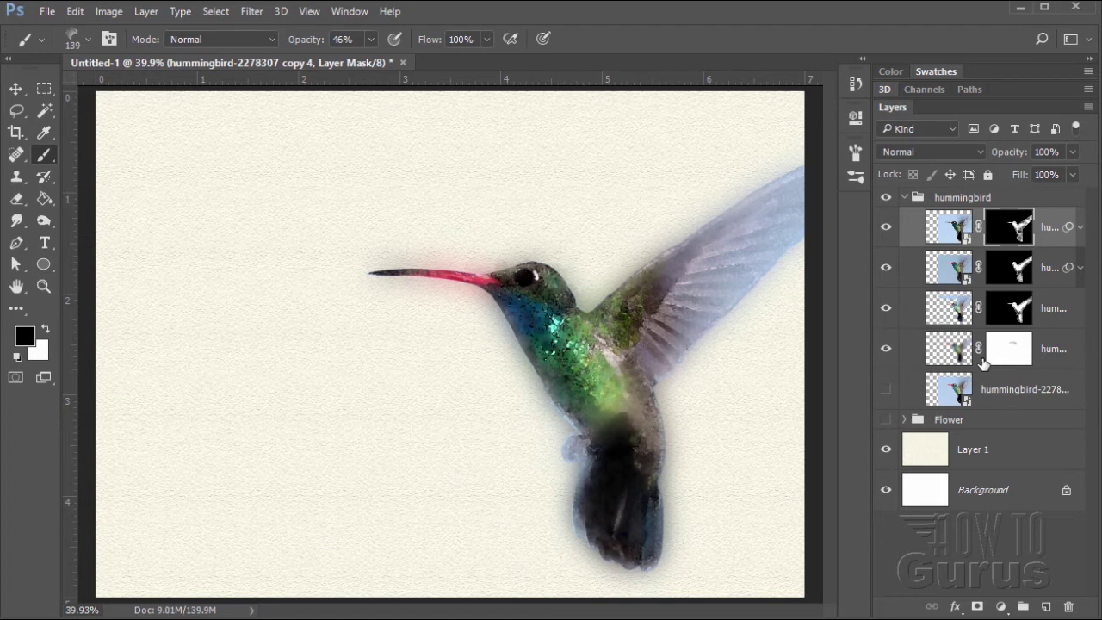
- Dab black around the chest, belly and near side of the tail on the hummingbird-2278307 copy mask to roughen the glow
{"action": "left_click", "coordinate": [998, 349]}
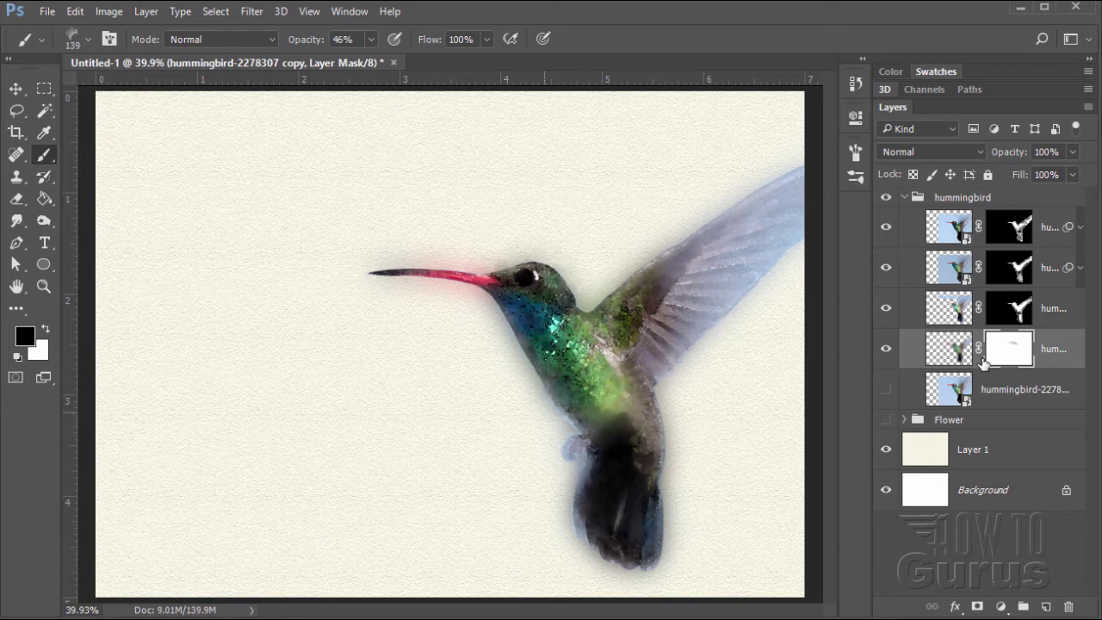
{"action": "left_click", "coordinate": [513, 360]}
{"action": "left_click", "coordinate": [494, 341]}
{"action": "left_click", "coordinate": [477, 321]}
{"action": "left_click", "coordinate": [487, 308]}
{"action": "left_click", "coordinate": [555, 398]}
{"action": "left_click", "coordinate": [601, 426]}
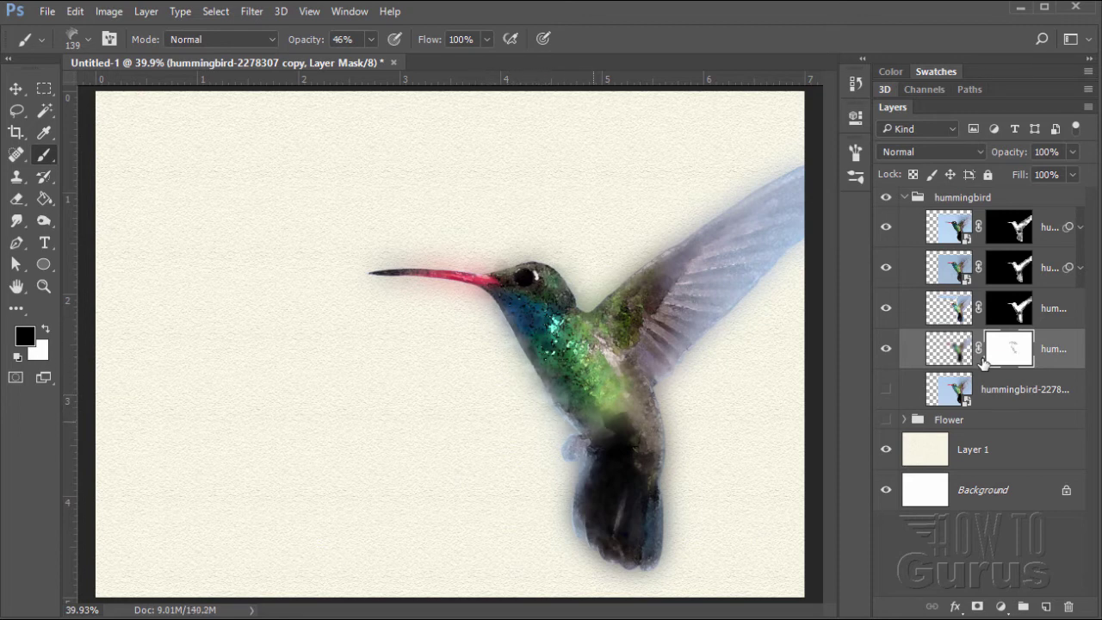
{"action": "left_click", "coordinate": [580, 465]}
{"action": "left_click", "coordinate": [578, 501]}
{"action": "left_click", "coordinate": [570, 519]}
{"action": "left_click", "coordinate": [590, 554]}
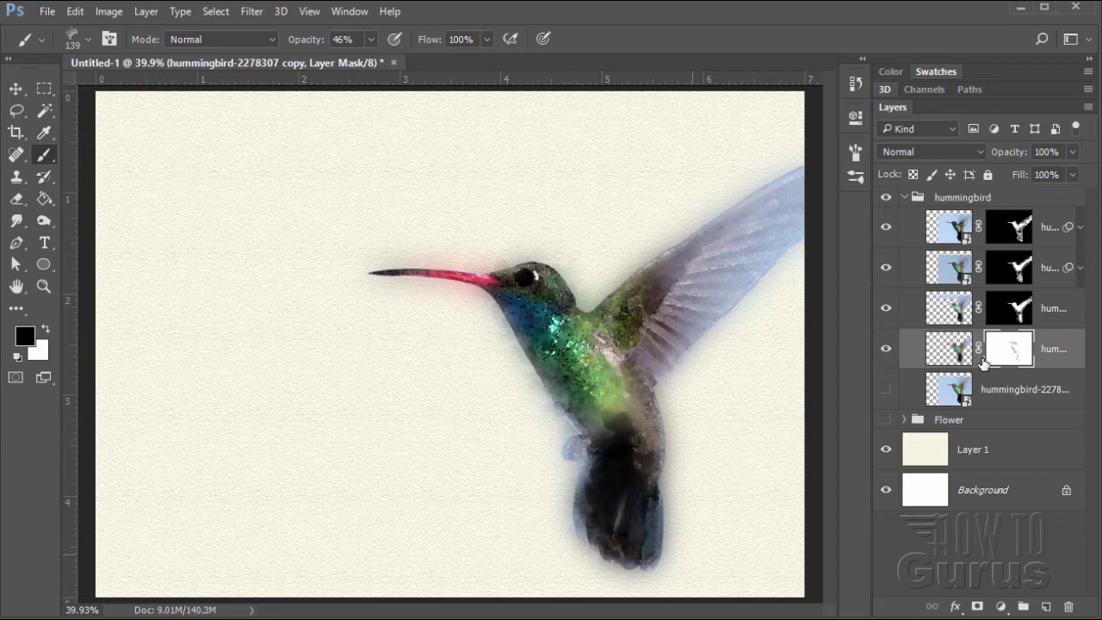
- Dab black around the far side of the tail, both wing edges and the nape on the hummingbird-2278307 copy mask
{"action": "left_click", "coordinate": [674, 520]}
{"action": "left_click", "coordinate": [679, 479]}
{"action": "left_click", "coordinate": [686, 387]}
{"action": "left_click", "coordinate": [711, 358]}
{"action": "left_click", "coordinate": [740, 315]}
{"action": "left_click", "coordinate": [761, 285]}
{"action": "left_click", "coordinate": [694, 225]}
{"action": "left_click", "coordinate": [620, 265]}
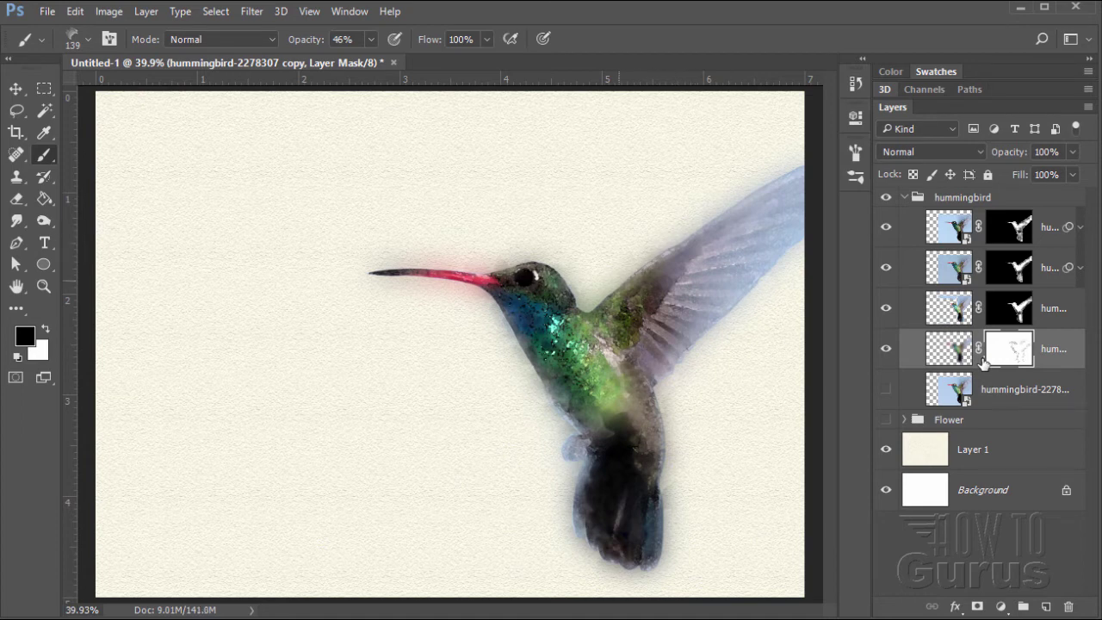
{"action": "left_click", "coordinate": [593, 293]}
{"action": "left_click", "coordinate": [577, 277]}
- Collapse the hummingbird group, show and expand the Flower group, and select the mask of agapanthus-1465146_1920 copy
{"action": "left_click", "coordinate": [1009, 227]}
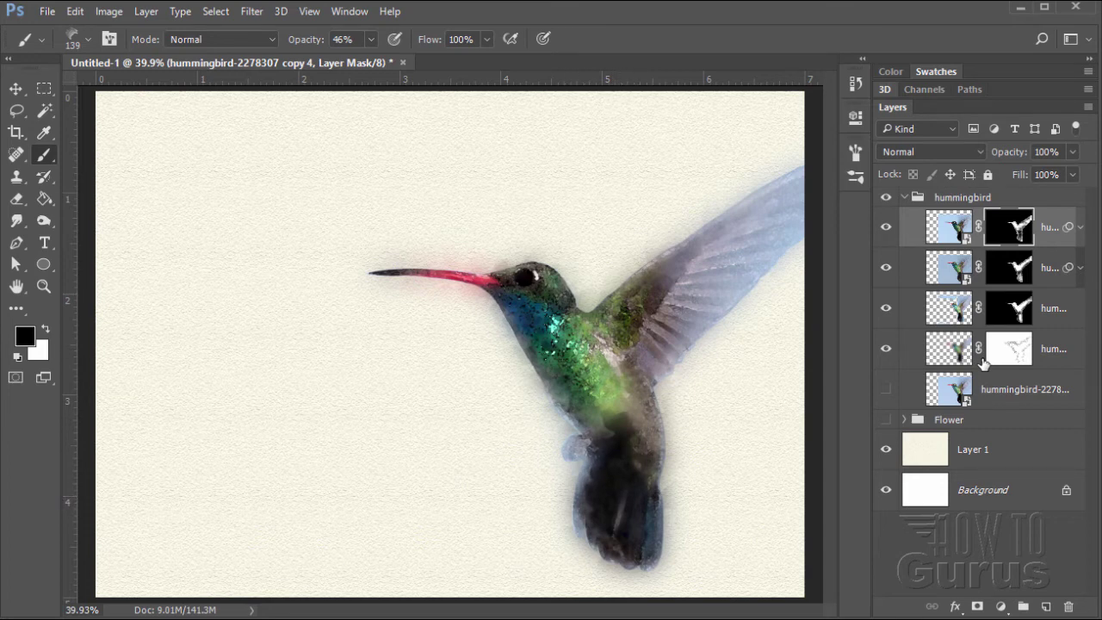
{"action": "key", "text": "alt+bracketleft"}
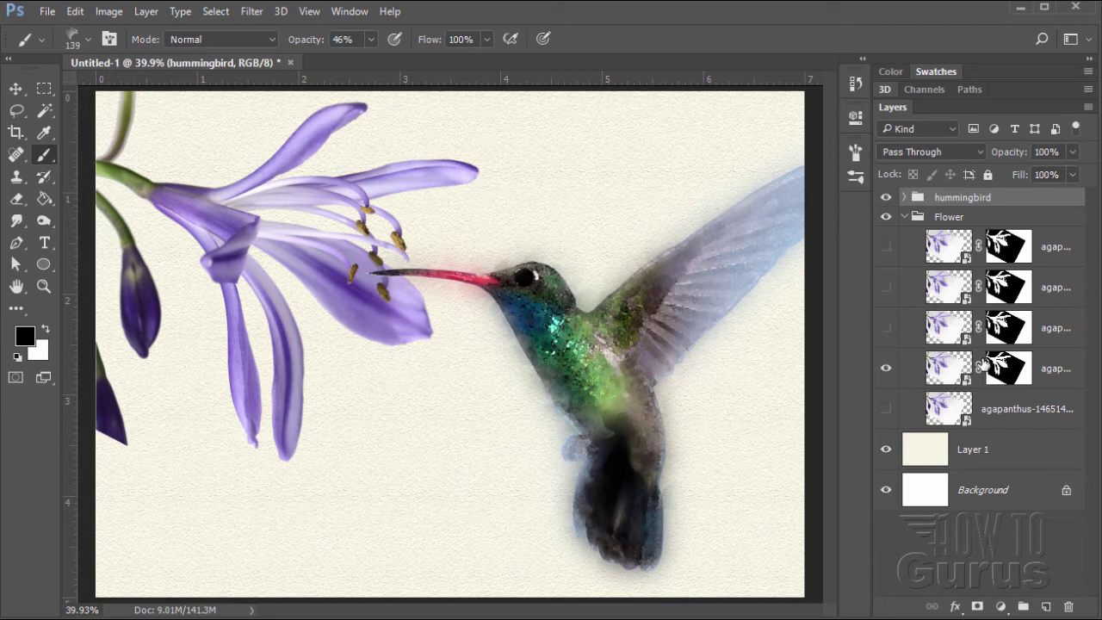
{"action": "left_click", "coordinate": [985, 366]}
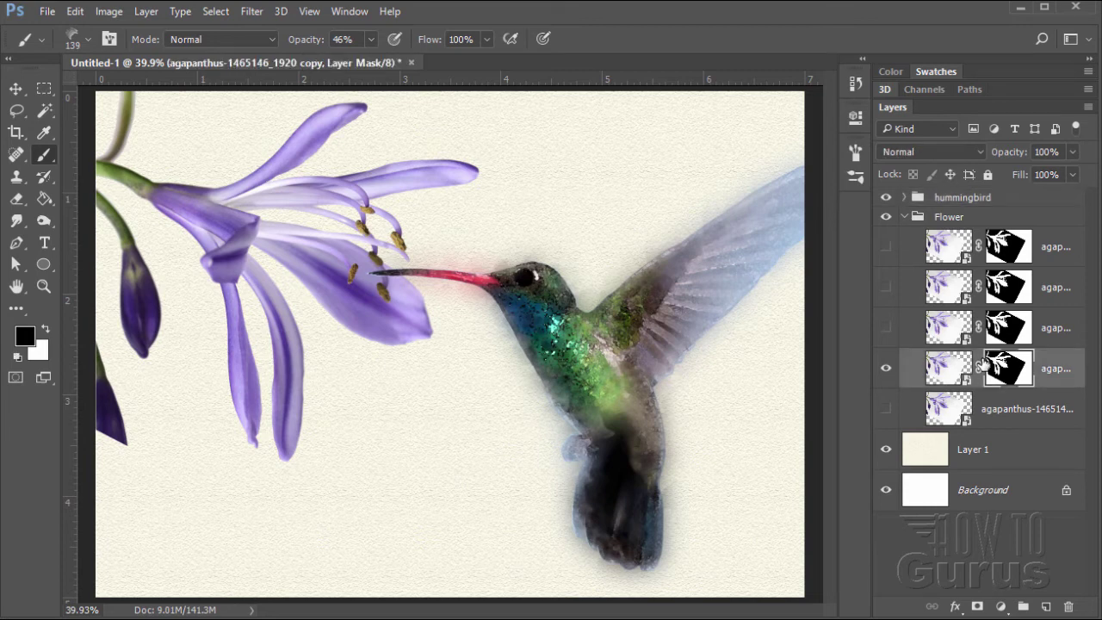
{"action": "right_click", "coordinate": [984, 364]}
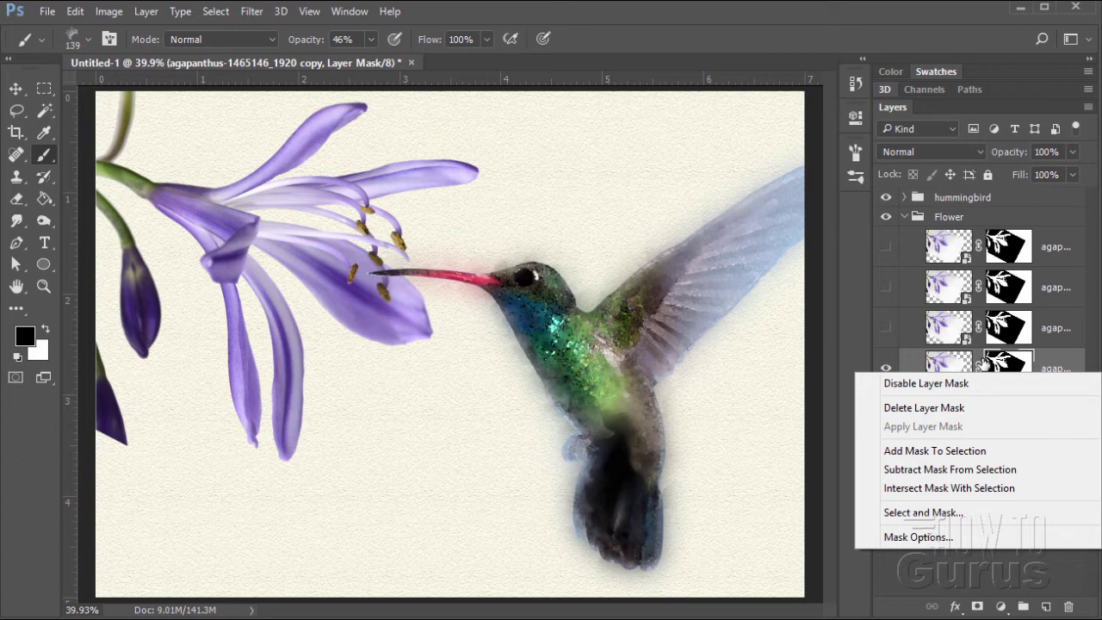
{"action": "key", "text": "Down"}
{"action": "key", "text": "Down"}
{"action": "key", "text": "Down"}
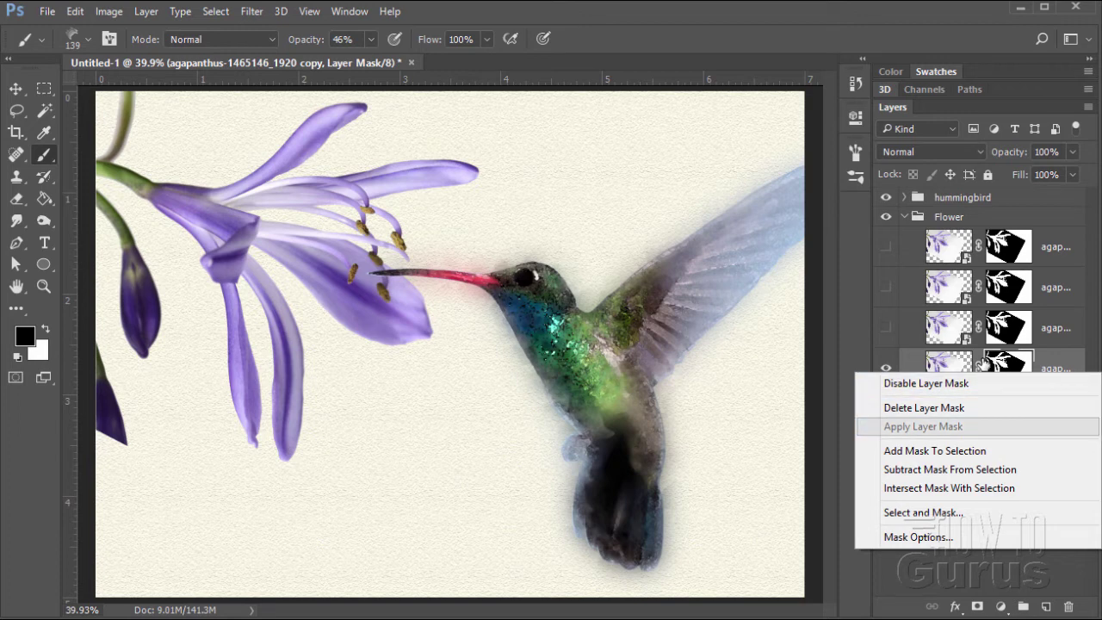
{"action": "key", "text": "Escape"}
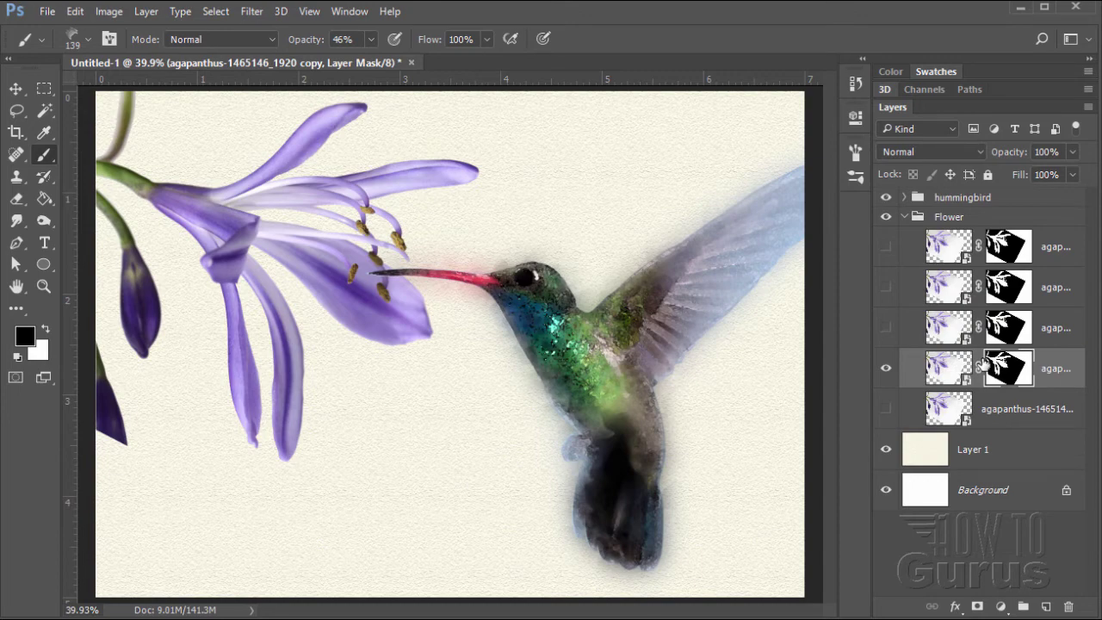
- Rasterize the agapanthus-1465146_1920 copy layer and apply its layer mask
{"action": "right_click", "coordinate": [984, 366]}
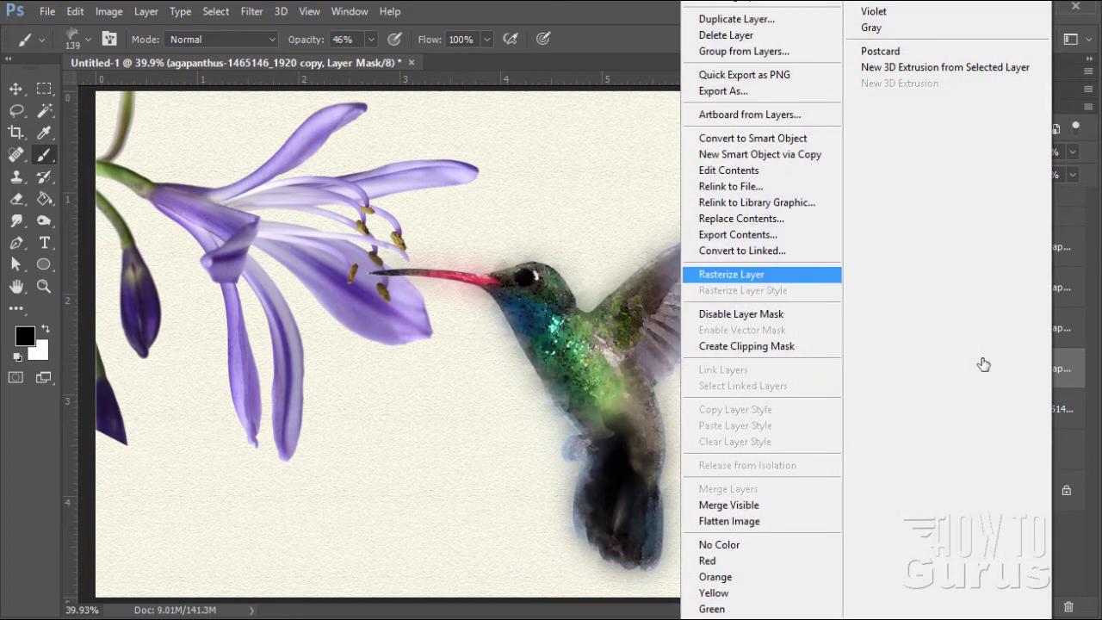
{"action": "left_click", "coordinate": [732, 275]}
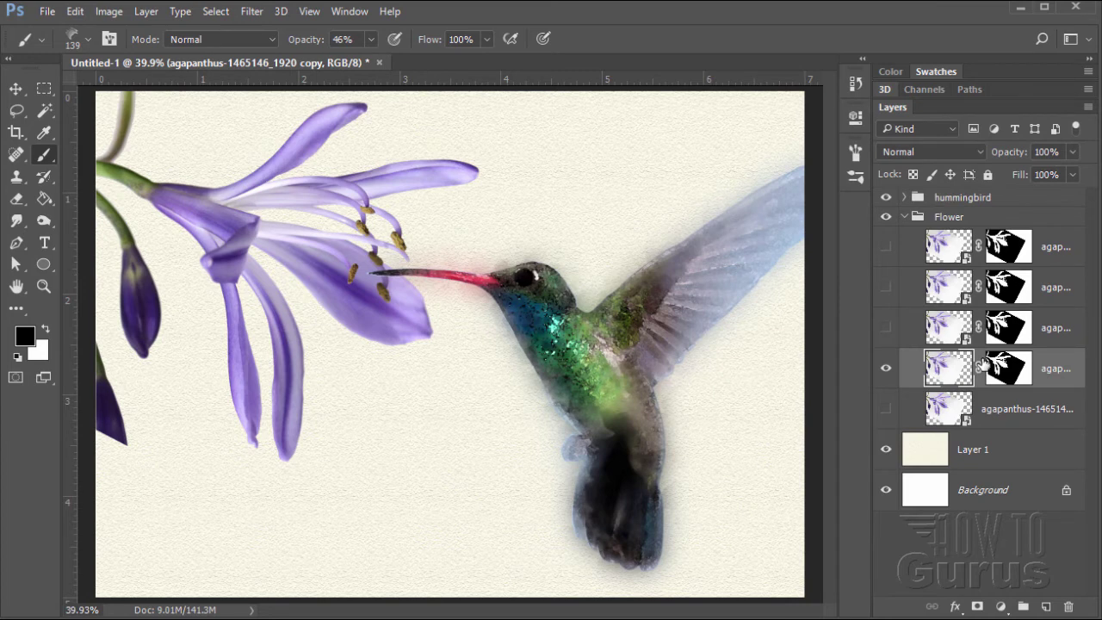
{"action": "right_click", "coordinate": [984, 366]}
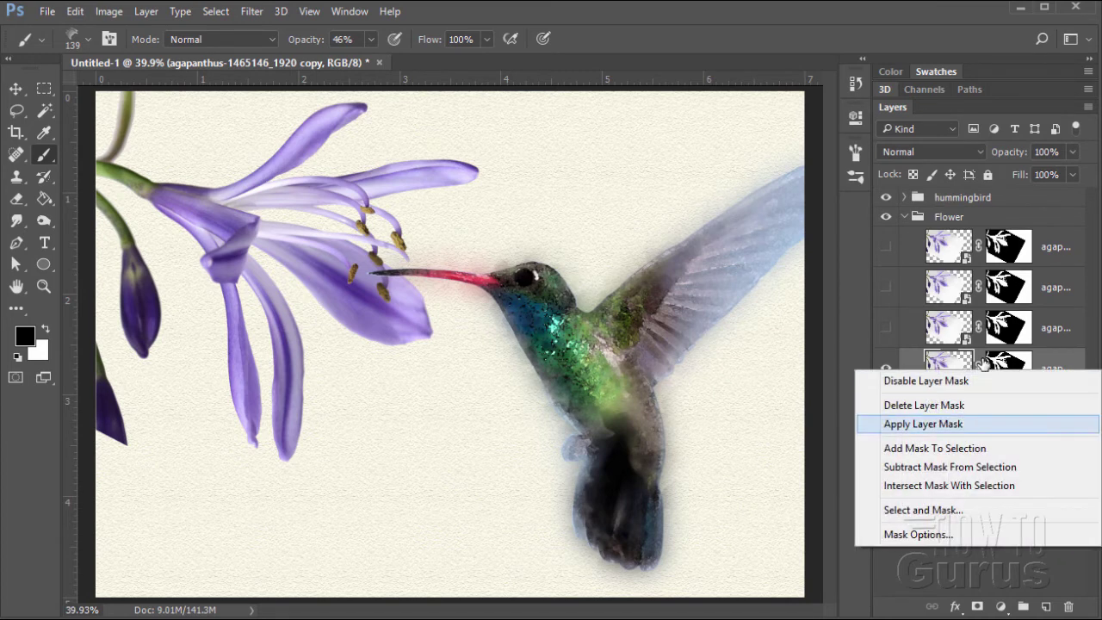
{"action": "left_click", "coordinate": [923, 424]}
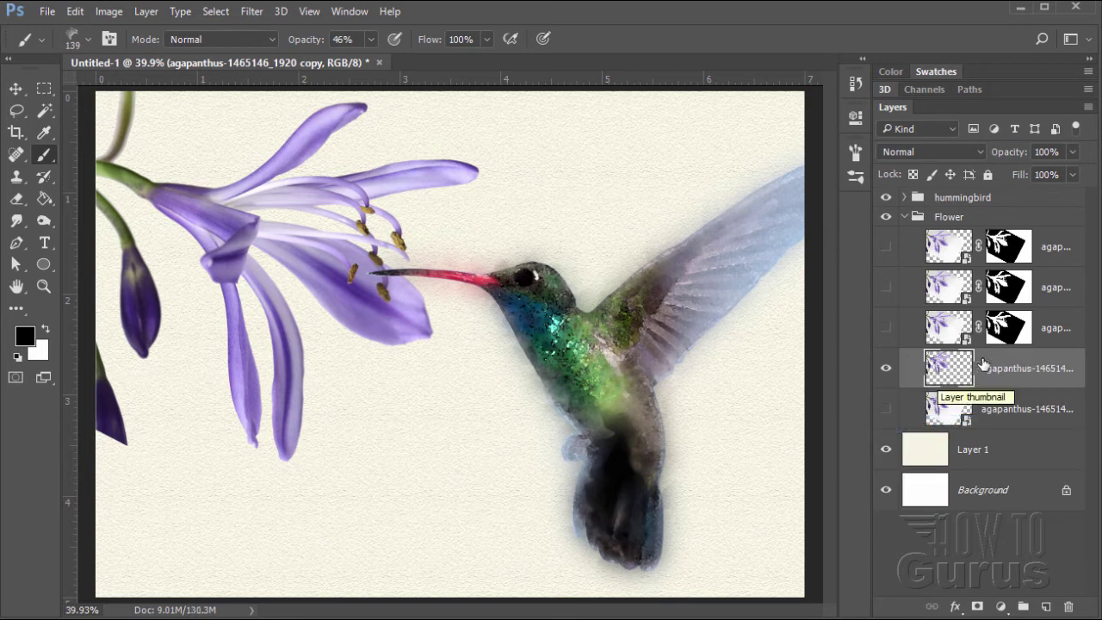
- Add a new white mask to the agapanthus-1465146_1920 copy layer and blur its image with a 38-pixel Gaussian Blur
{"action": "left_click", "coordinate": [977, 606]}
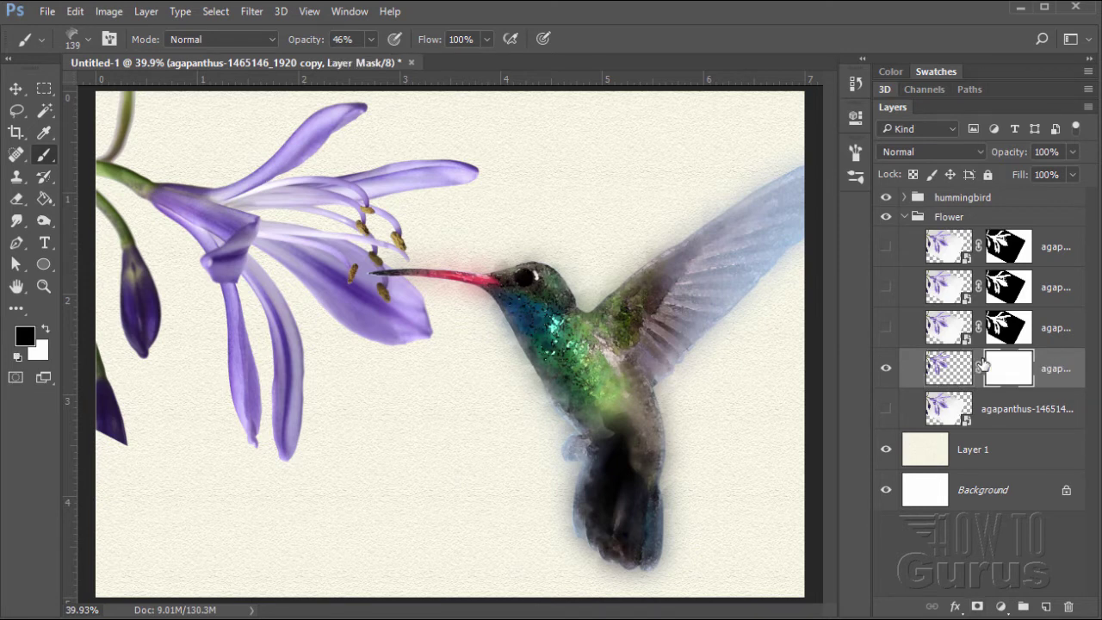
{"action": "left_click", "coordinate": [981, 364]}
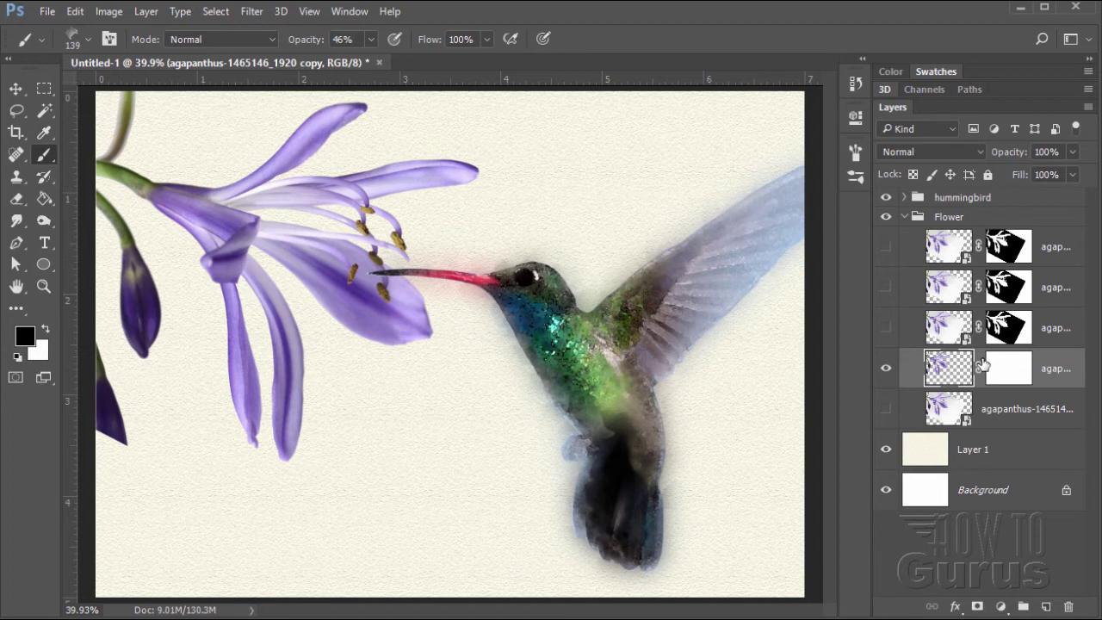
{"action": "key", "text": "alt+t"}
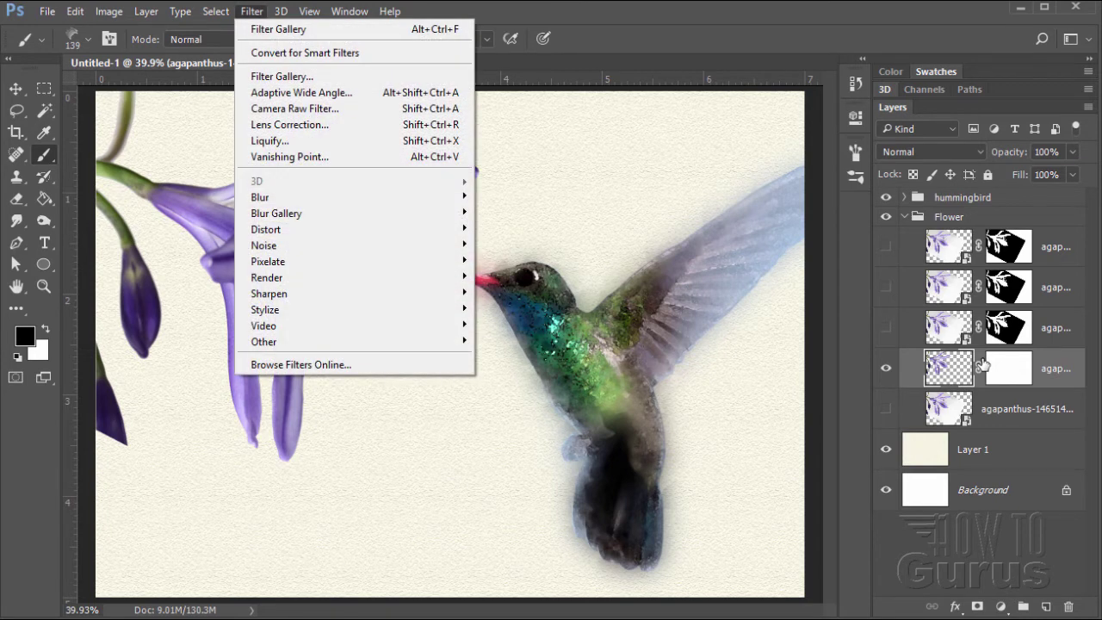
{"action": "mouse_move", "coordinate": [276, 197]}
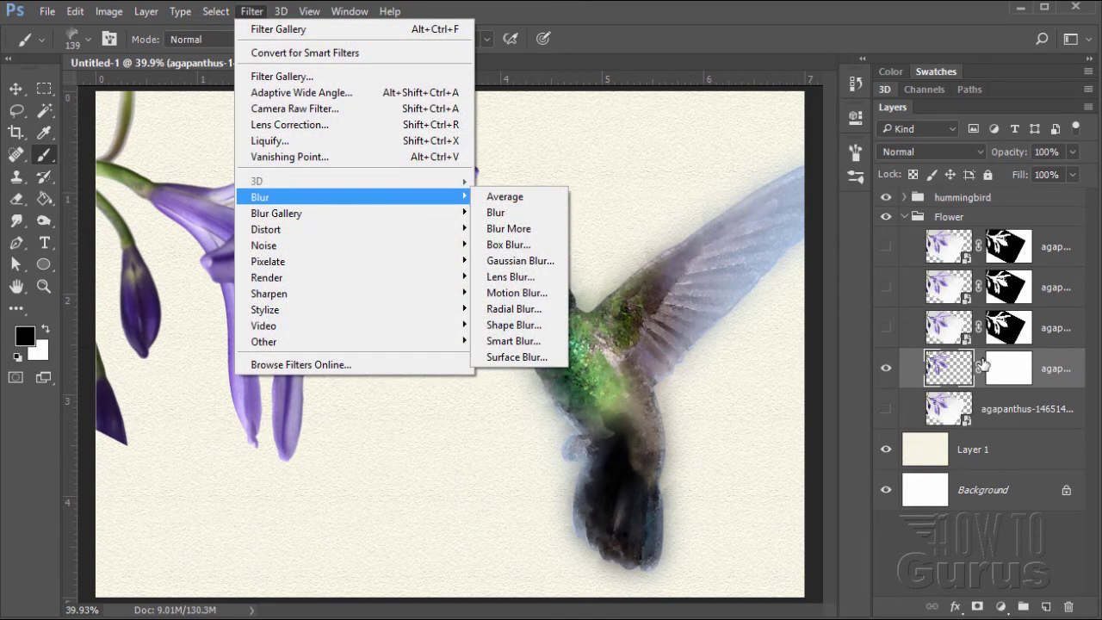
{"action": "left_click", "coordinate": [520, 260]}
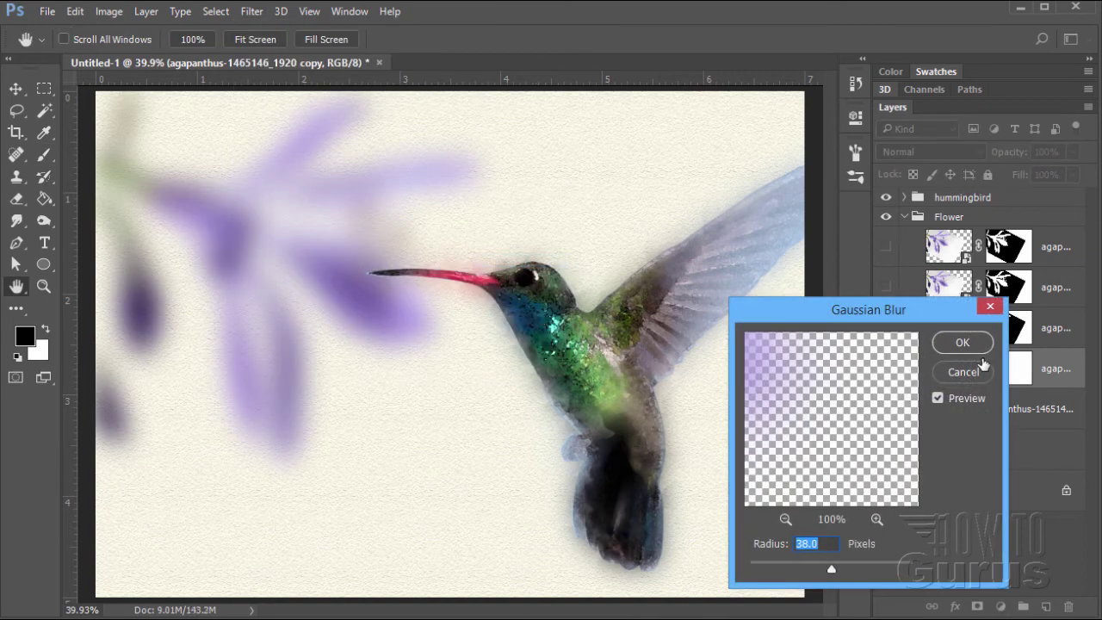
{"action": "key", "text": "Return"}
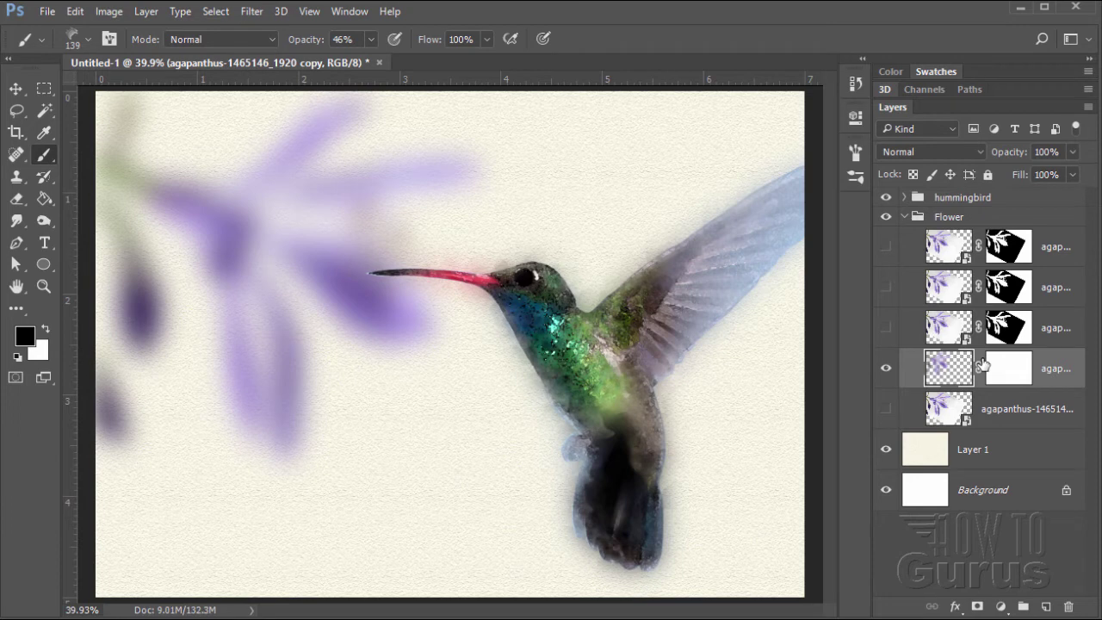
- Show and select agapanthus-1465146_1920 copy 2, and apply the Paint Daubs filter with Brush Size 38, Sharpness 0 and the Wide Blurry brush type
{"action": "left_click", "coordinate": [886, 328]}
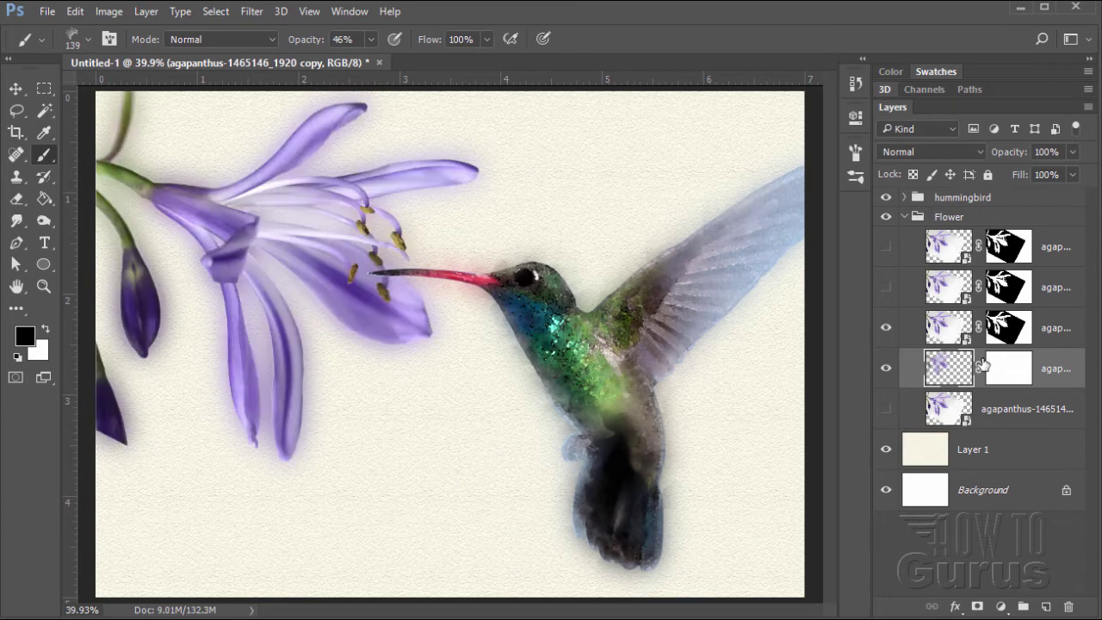
{"action": "left_click", "coordinate": [948, 328]}
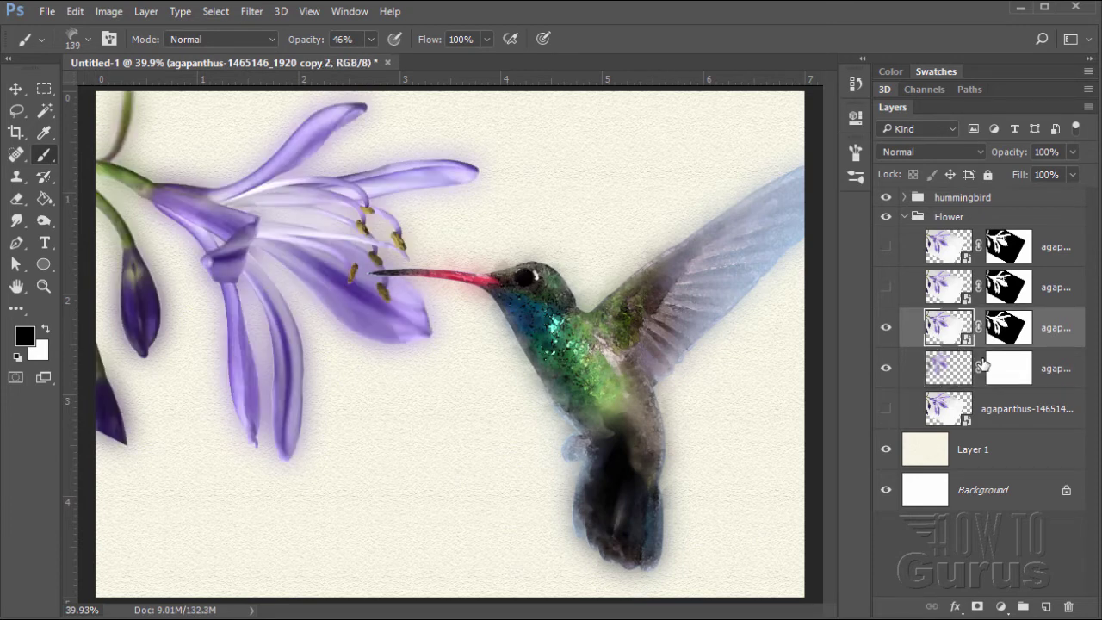
{"action": "left_click", "coordinate": [252, 11]}
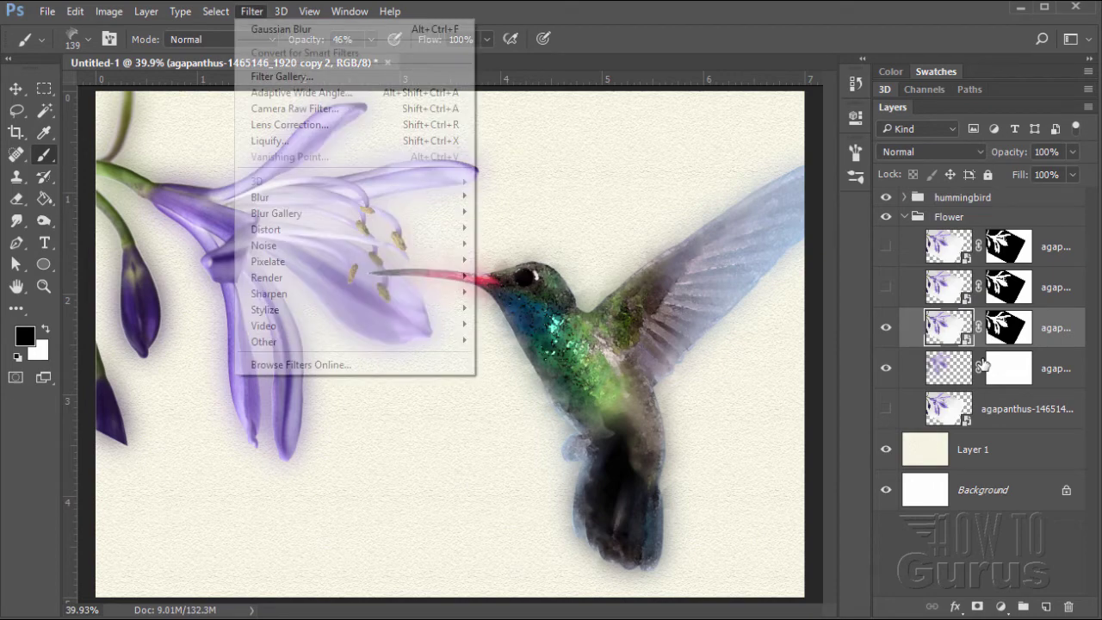
{"action": "left_click", "coordinate": [282, 77]}
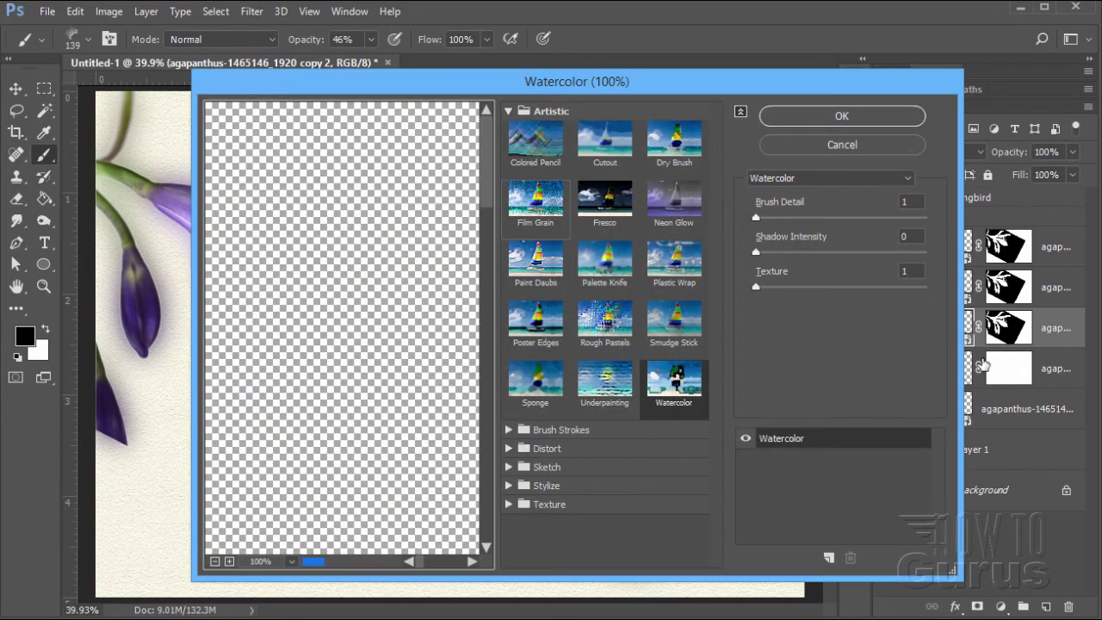
{"action": "left_click", "coordinate": [535, 258]}
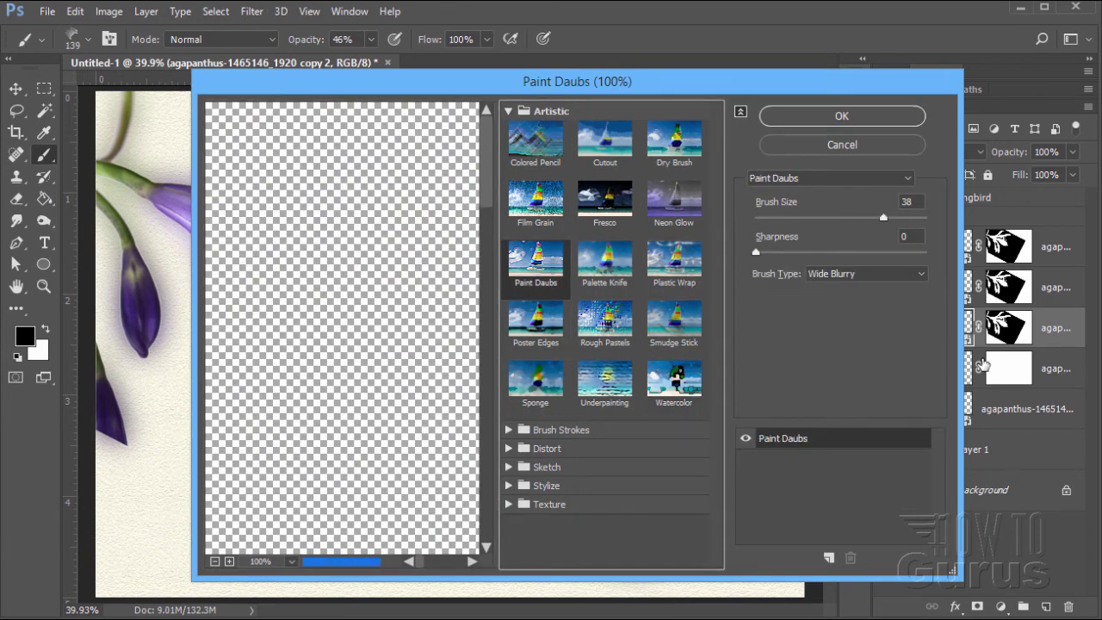
{"action": "key", "text": "Return"}
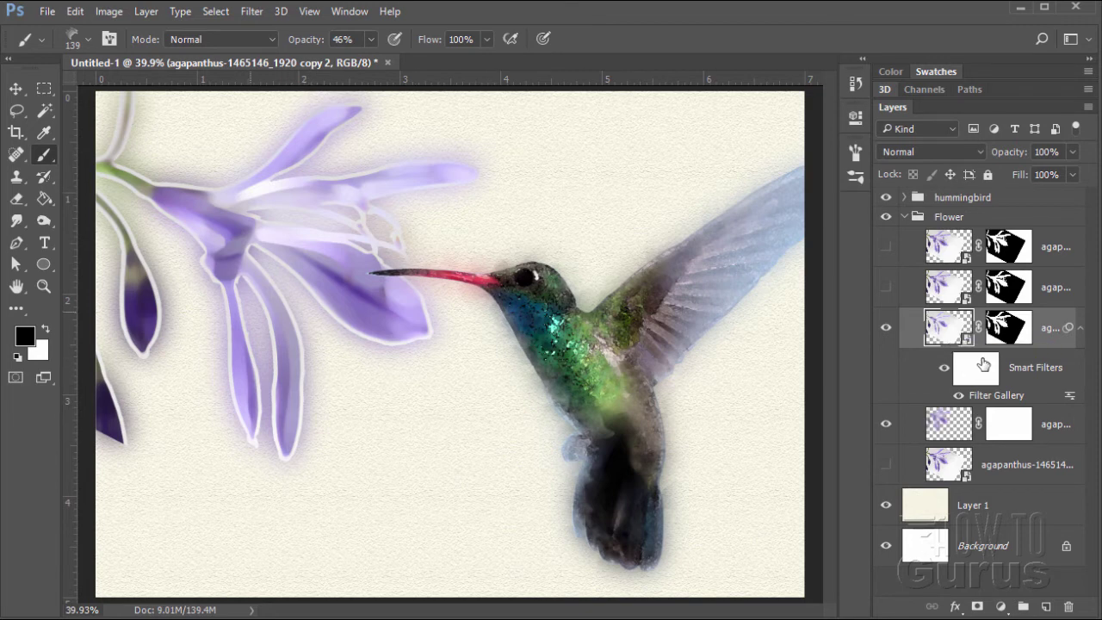
- Select the pale background area below the flower with the Magic Wand and rasterize the agapanthus-1465146_1920 copy 2 layer
{"action": "key", "text": "w"}
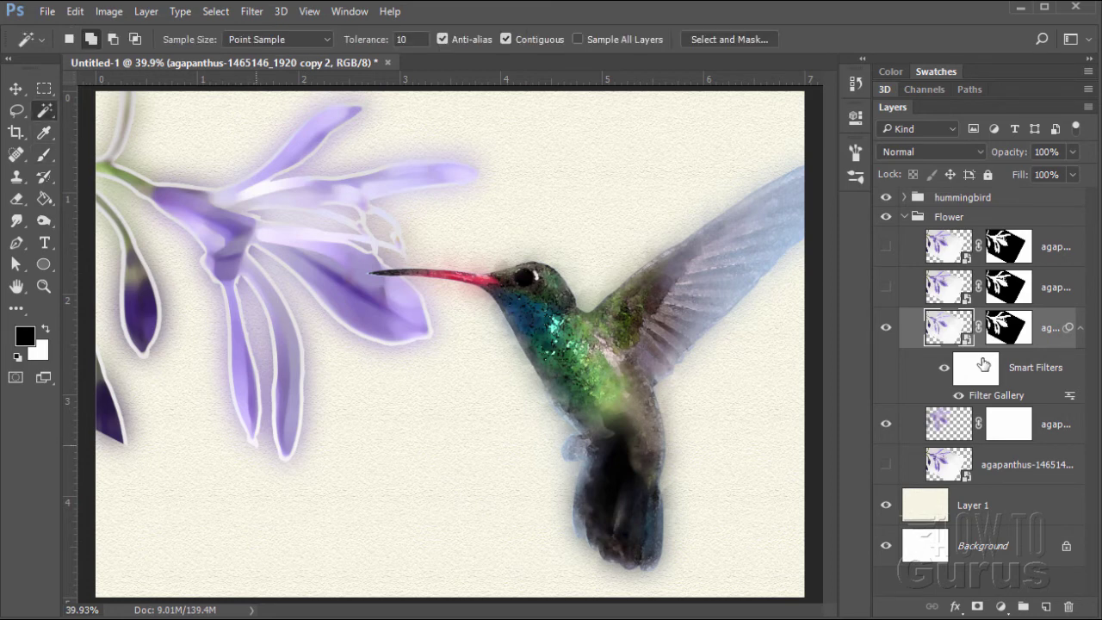
{"action": "left_click", "coordinate": [983, 364], "text": "ctrl"}
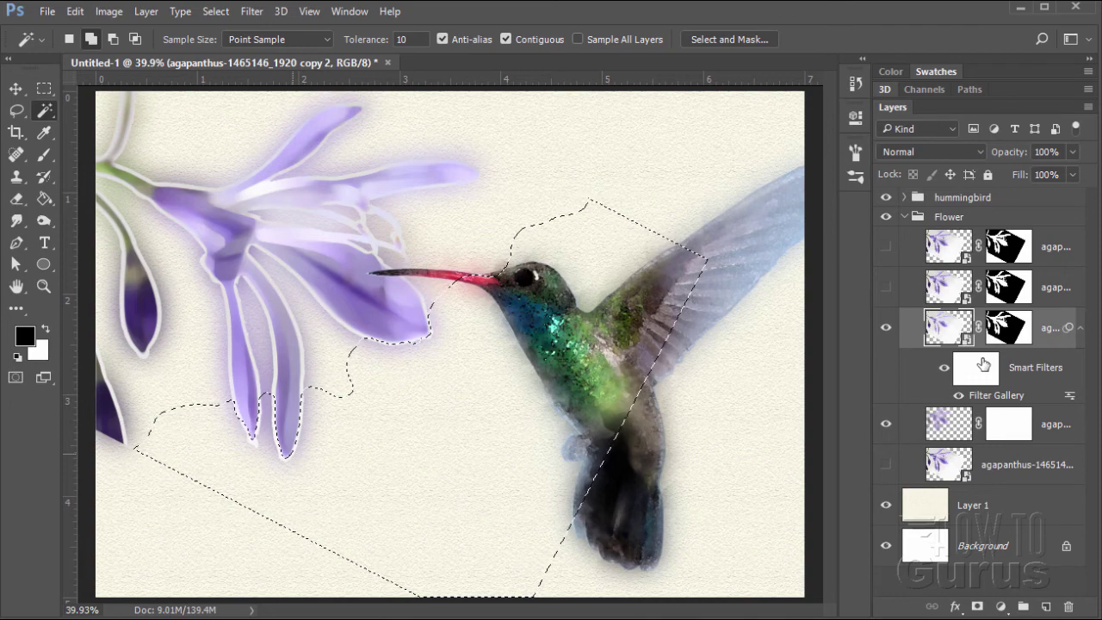
{"action": "key", "text": "Delete"}
{"action": "key", "text": "Return"}
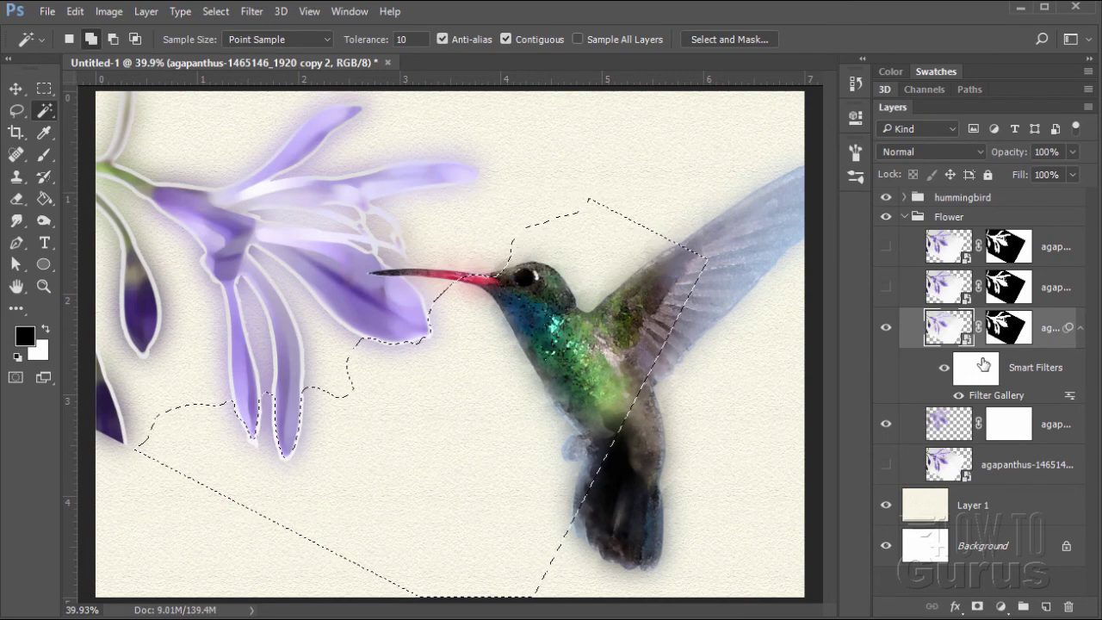
{"action": "right_click", "coordinate": [983, 365]}
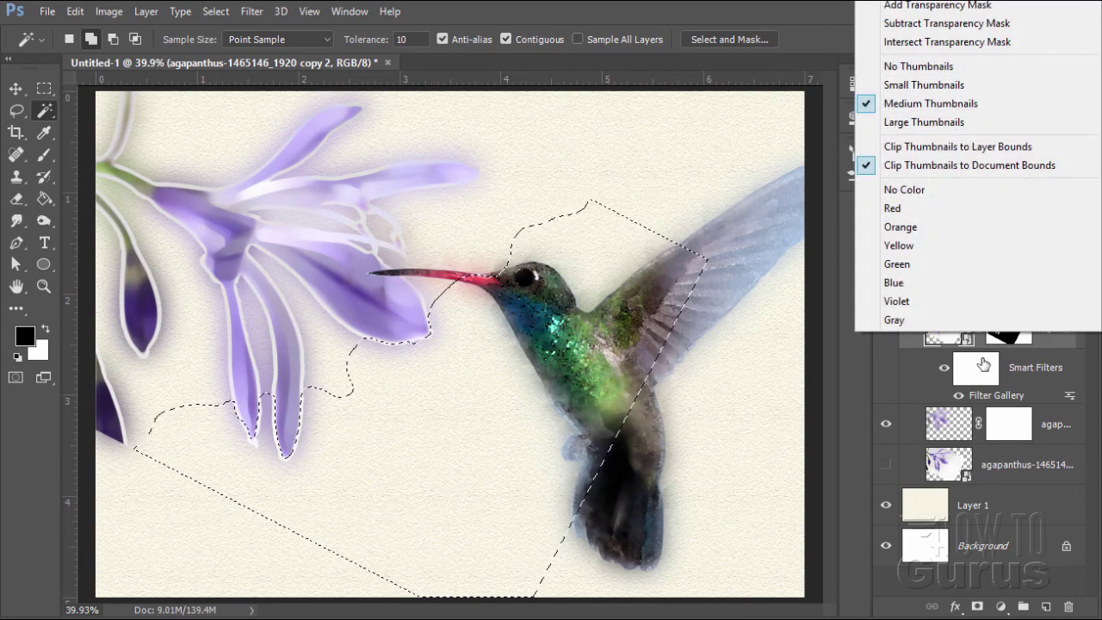
{"action": "key", "text": "Escape"}
{"action": "right_click", "coordinate": [983, 364]}
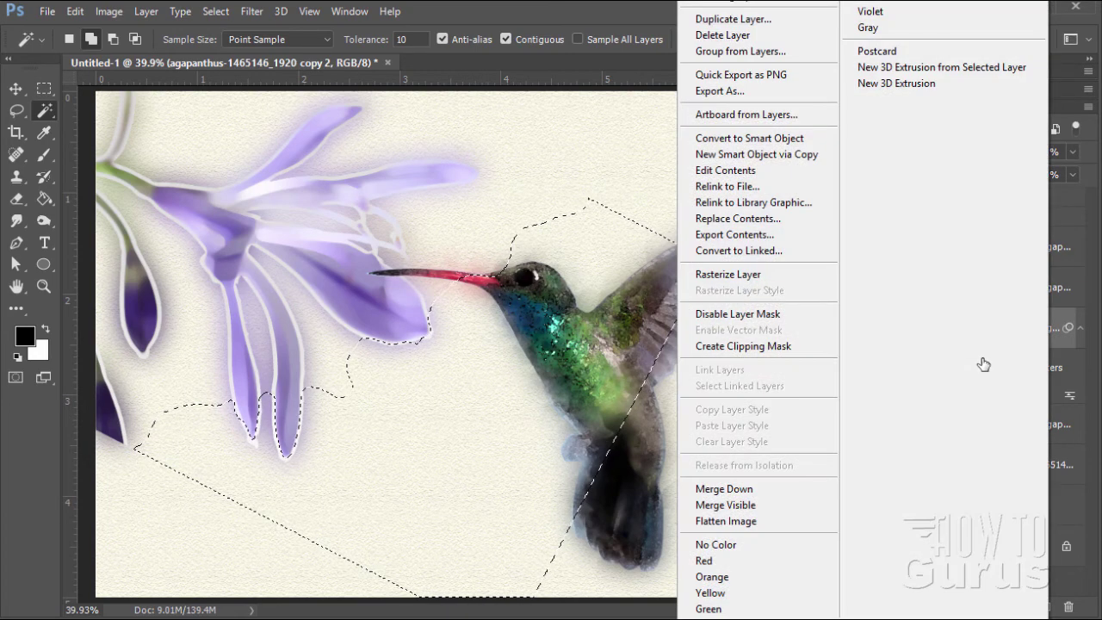
{"action": "key", "text": "Escape"}
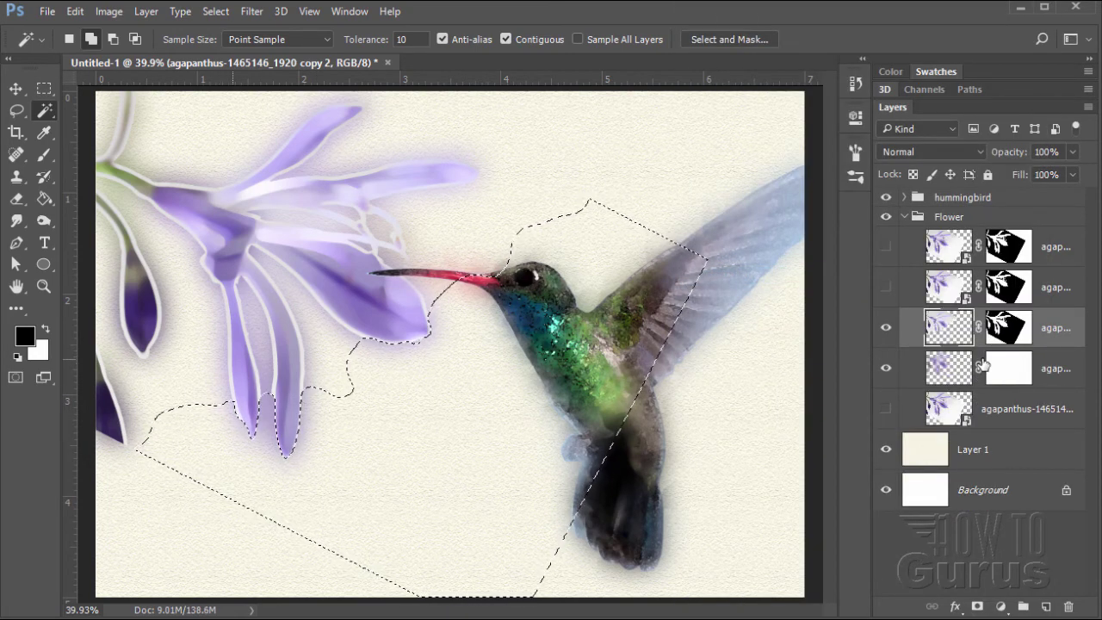
- Delete the pale background and white outlines around the buds, petals and upper stem on the copy 2 layer, and clear the selection
{"action": "left_click", "coordinate": [195, 342]}
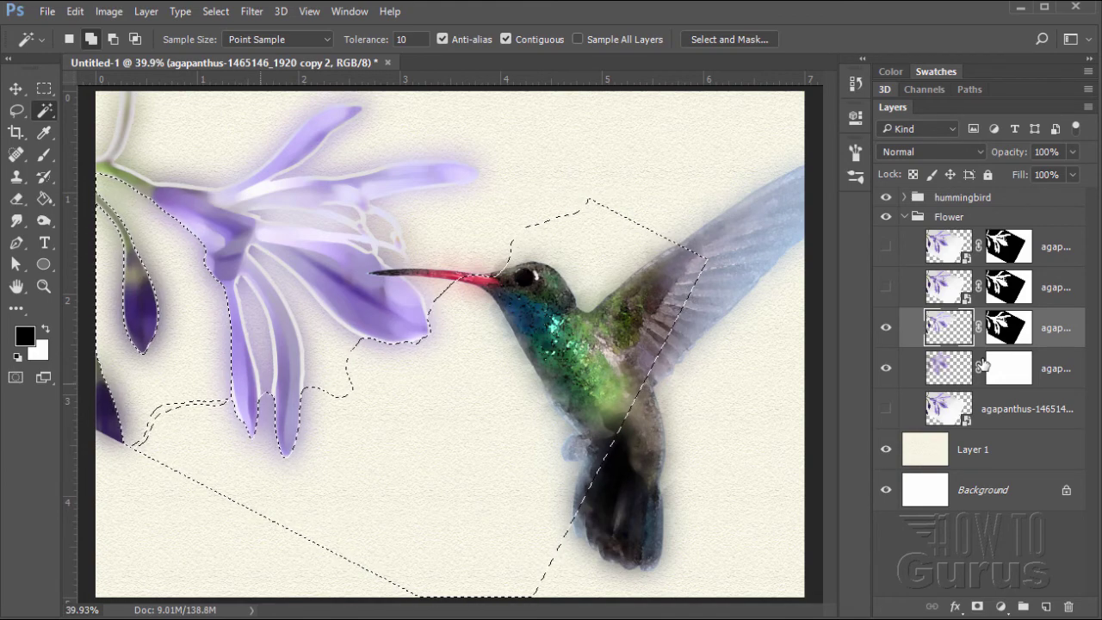
{"action": "left_click", "coordinate": [263, 380]}
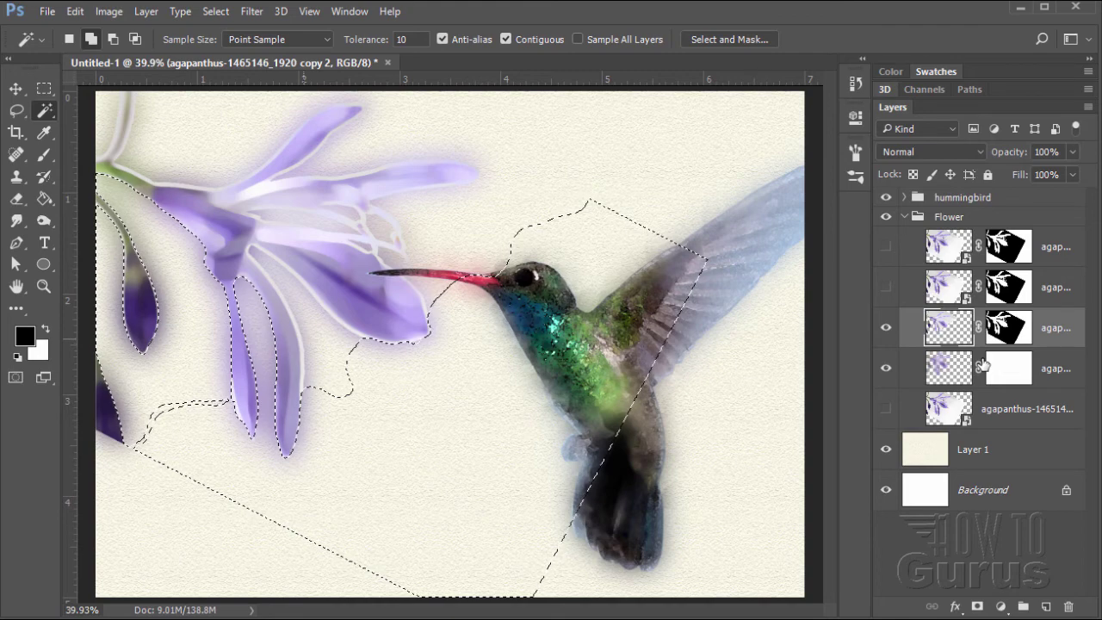
{"action": "left_click", "coordinate": [323, 363]}
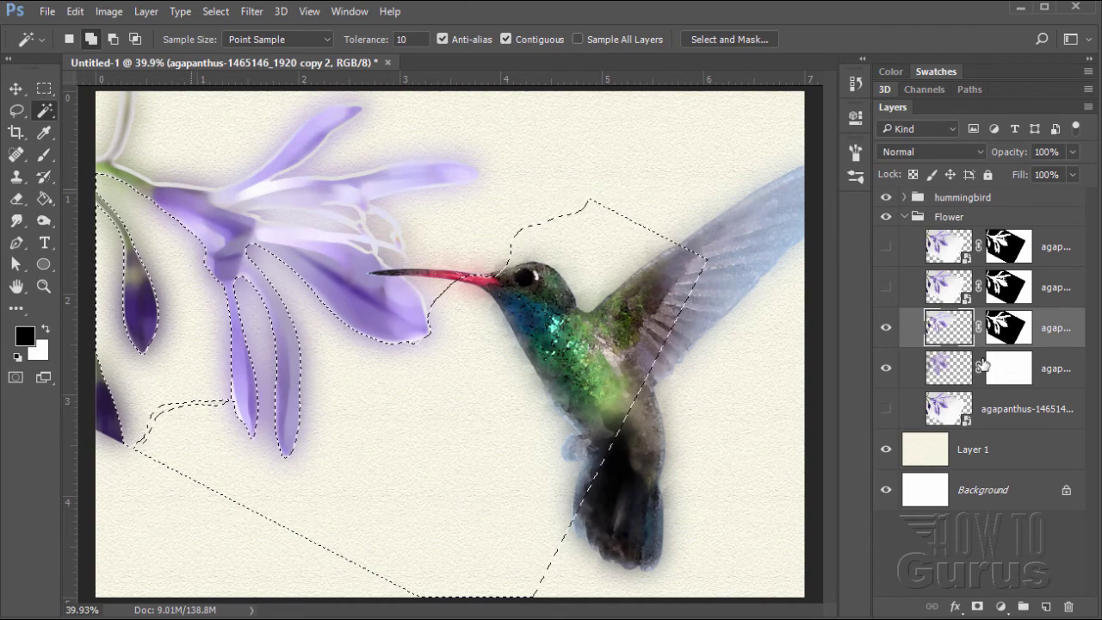
{"action": "left_click", "coordinate": [191, 142]}
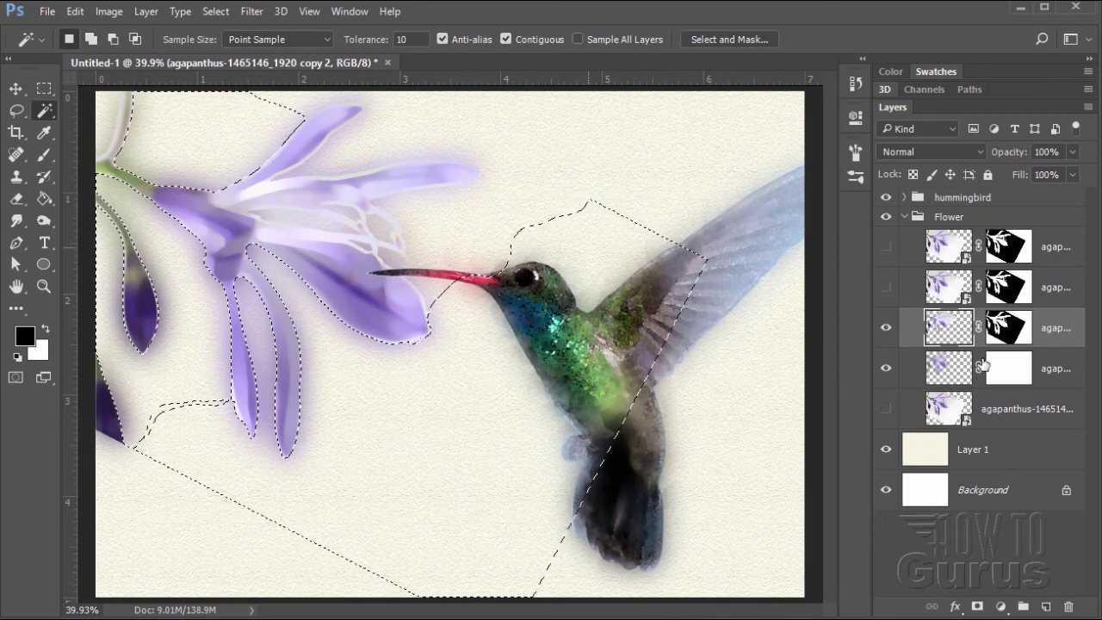
{"action": "key", "text": "ctrl+d"}
{"action": "left_click", "coordinate": [375, 142]}
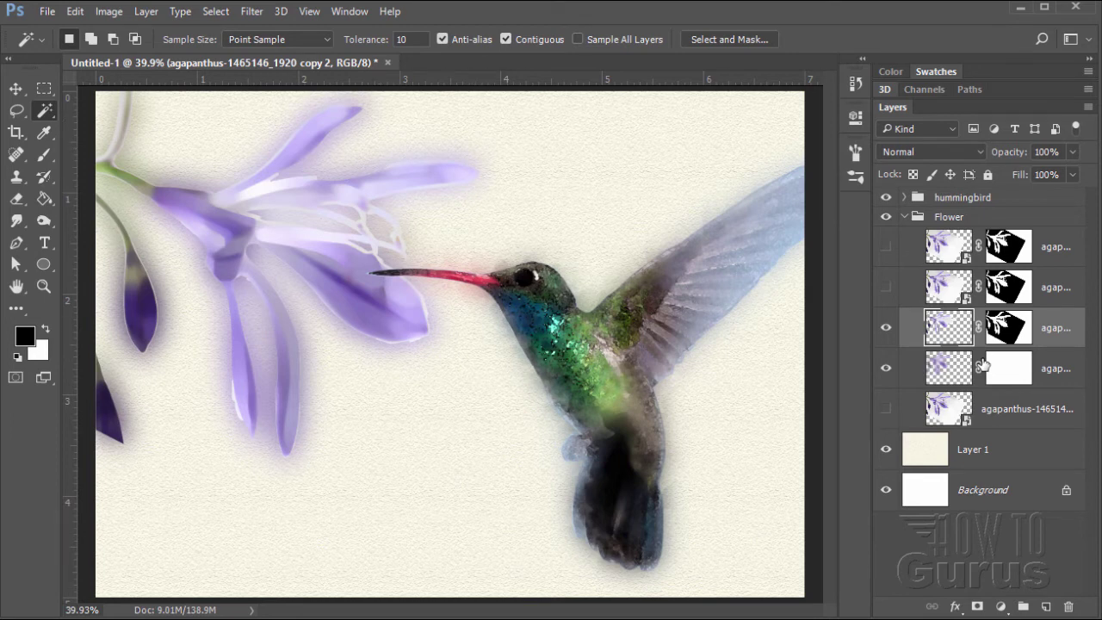
{"action": "key", "text": "ctrl+z"}
- Show and select agapanthus-1465146_1920 copy 3, and apply the Sponge filter with Brush Size 10, Definition 0 and Smoothness 15
{"action": "key", "text": "alt+bracketright"}
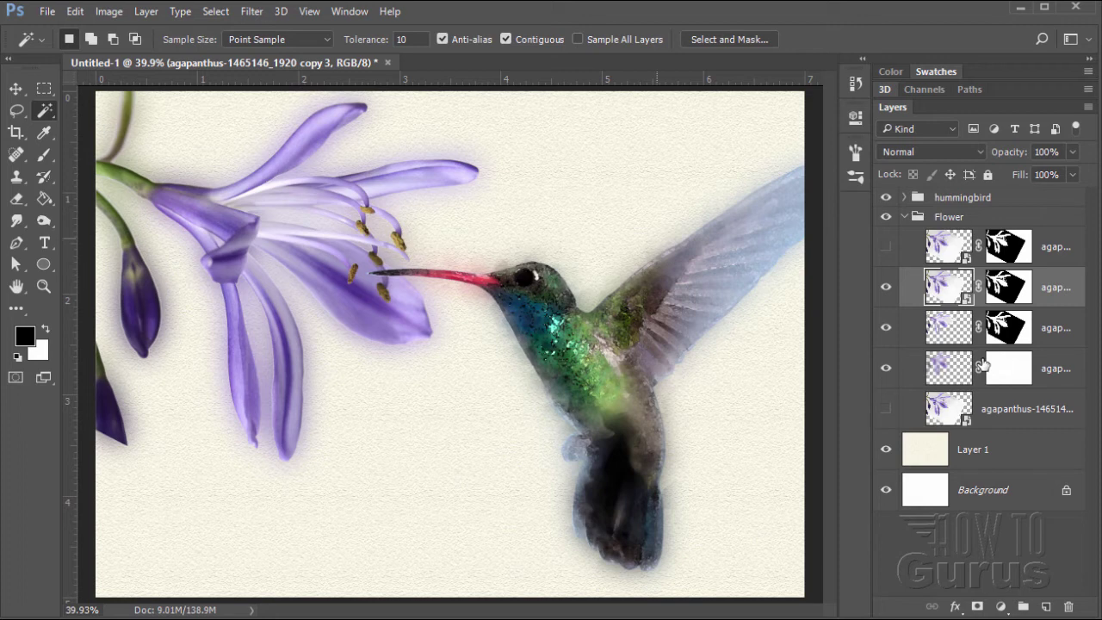
{"action": "key", "text": "alt+t"}
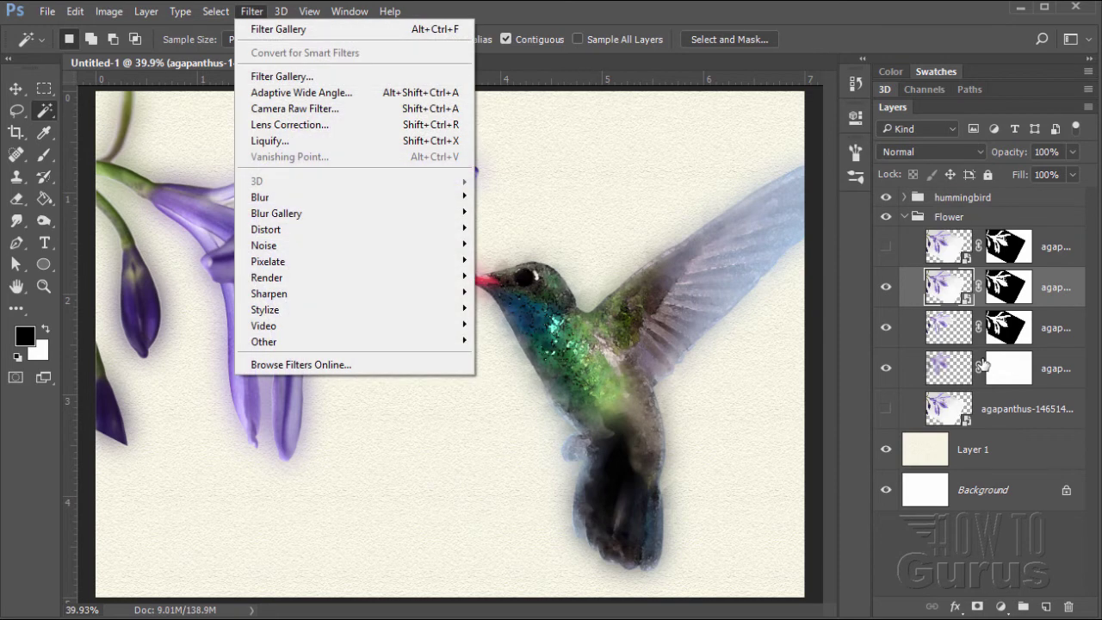
{"action": "key", "text": "Down"}
{"action": "key", "text": "Down"}
{"action": "key", "text": "Down"}
{"action": "key", "text": "Return"}
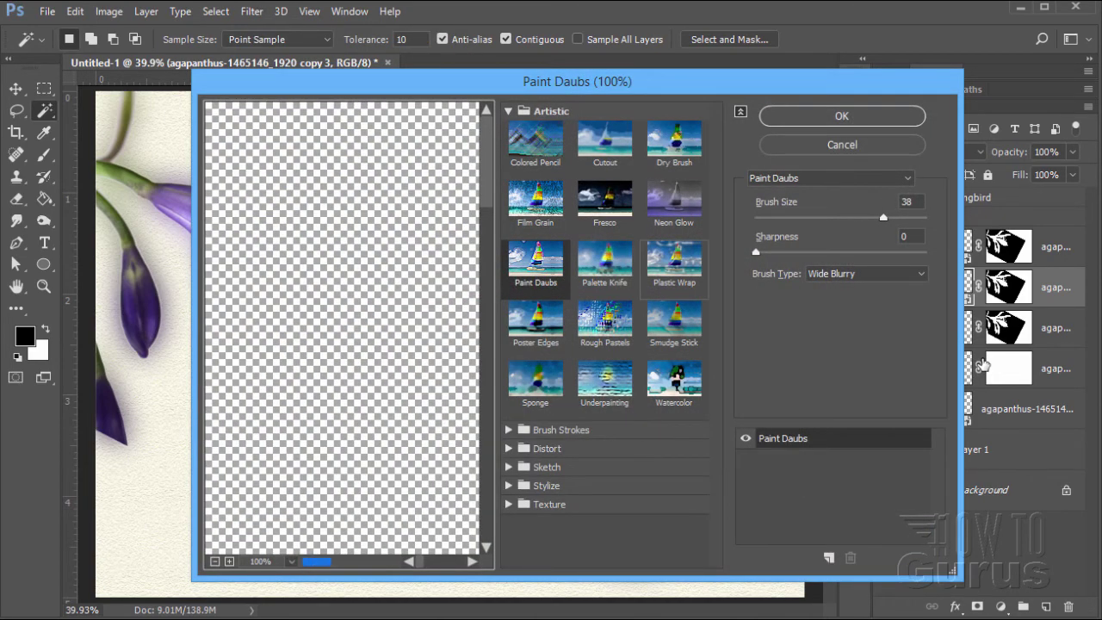
{"action": "left_click", "coordinate": [535, 379]}
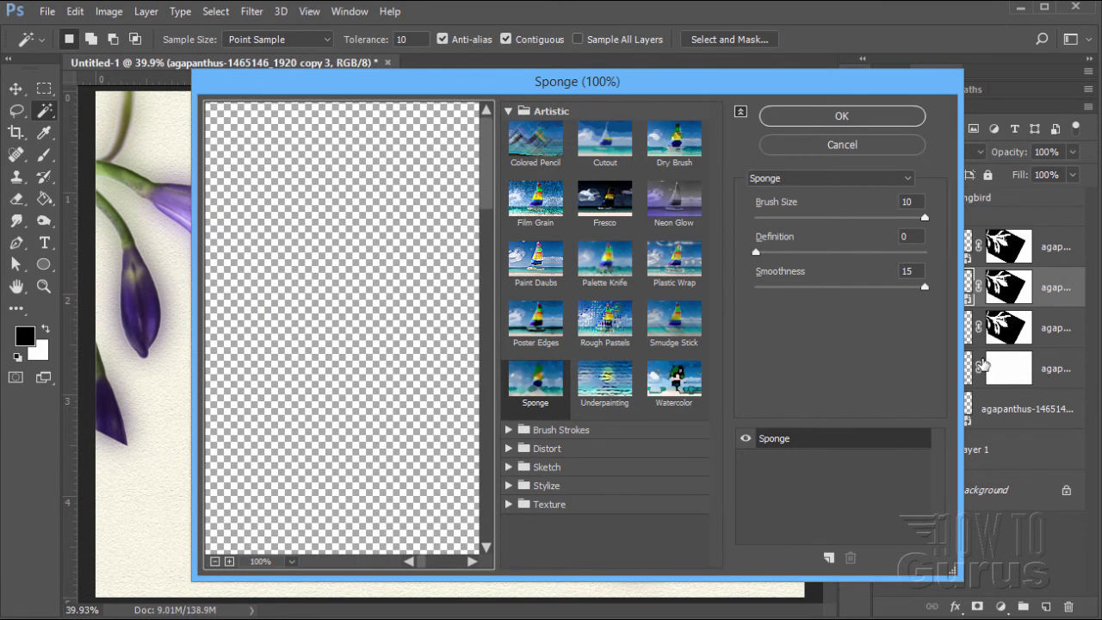
{"action": "left_click_drag", "start_coordinate": [379, 473], "coordinate": [277, 144]}
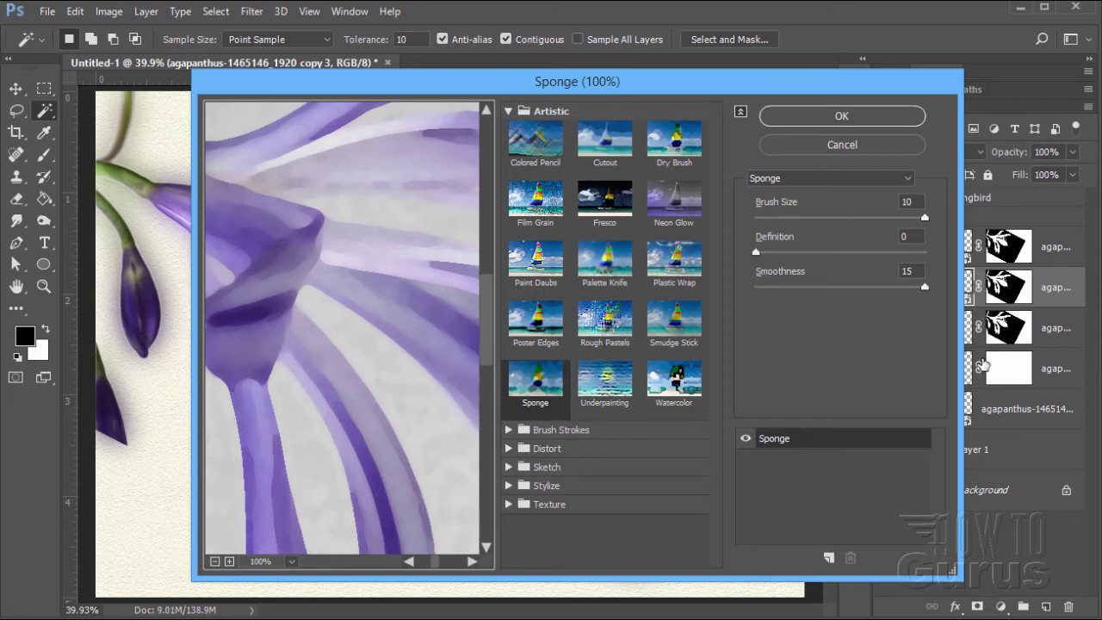
{"action": "key", "text": "Return"}
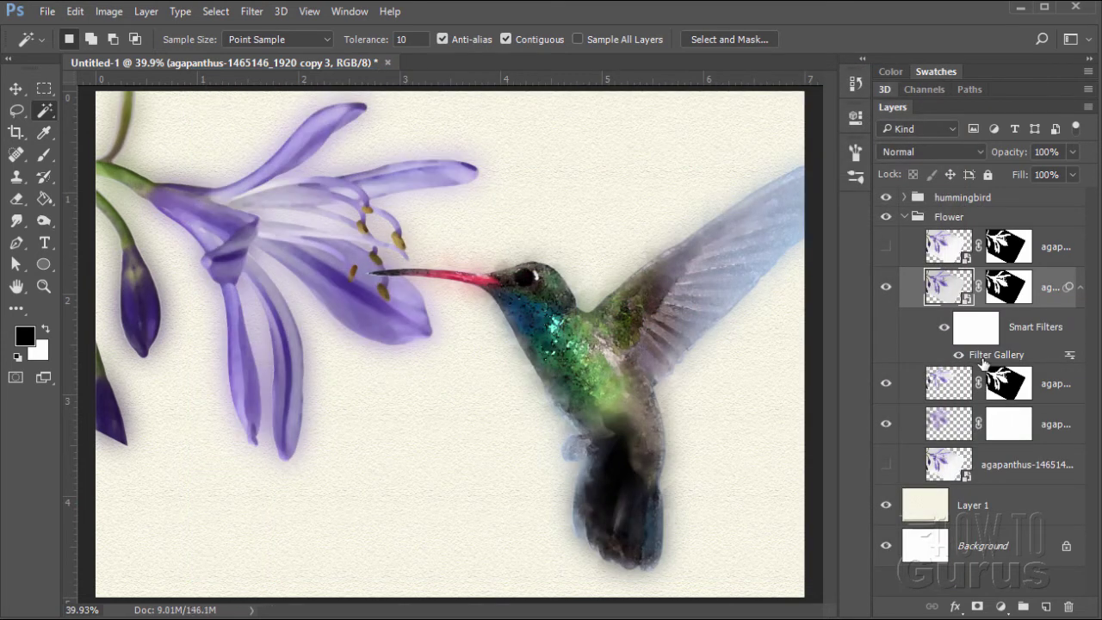
- Show and select agapanthus-1465146_1920 copy 4, and apply the Watercolor filter with Brush Detail 1, Shadow Intensity 0 and Texture 1
{"action": "left_click", "coordinate": [1056, 247]}
{"action": "left_click", "coordinate": [886, 246]}
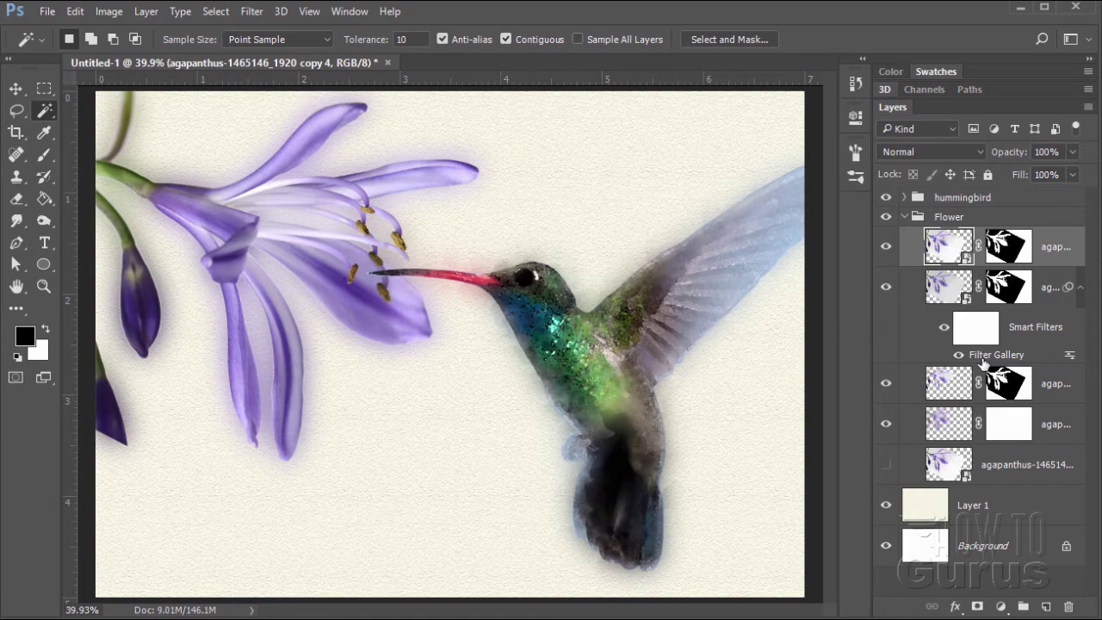
{"action": "left_click", "coordinate": [251, 11]}
{"action": "left_click", "coordinate": [280, 76]}
{"action": "left_click", "coordinate": [674, 380]}
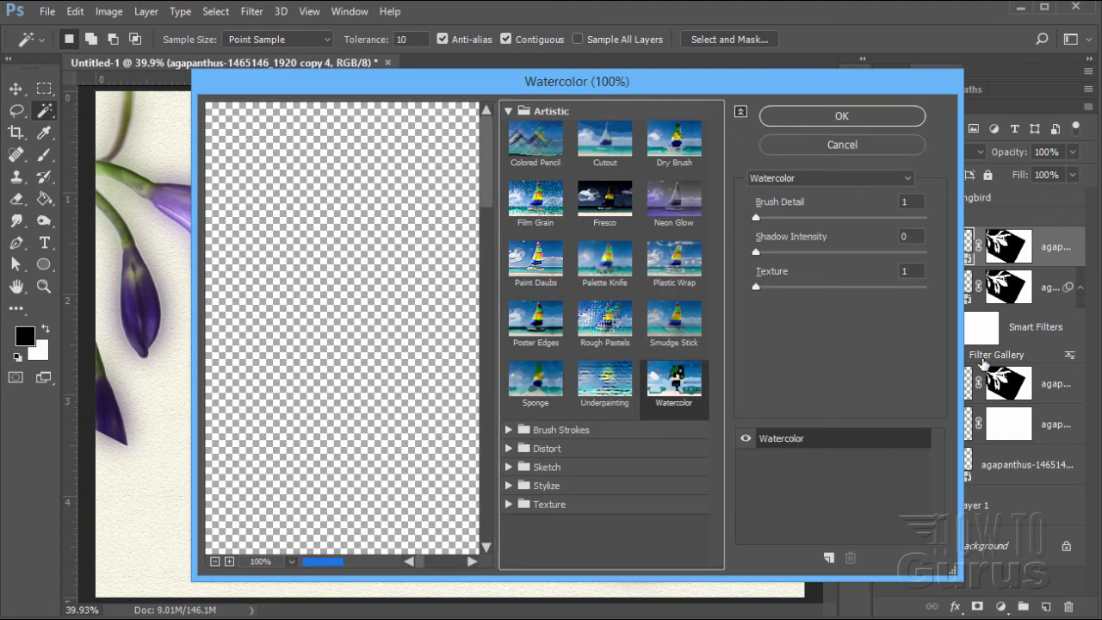
{"action": "left_click", "coordinate": [842, 116]}
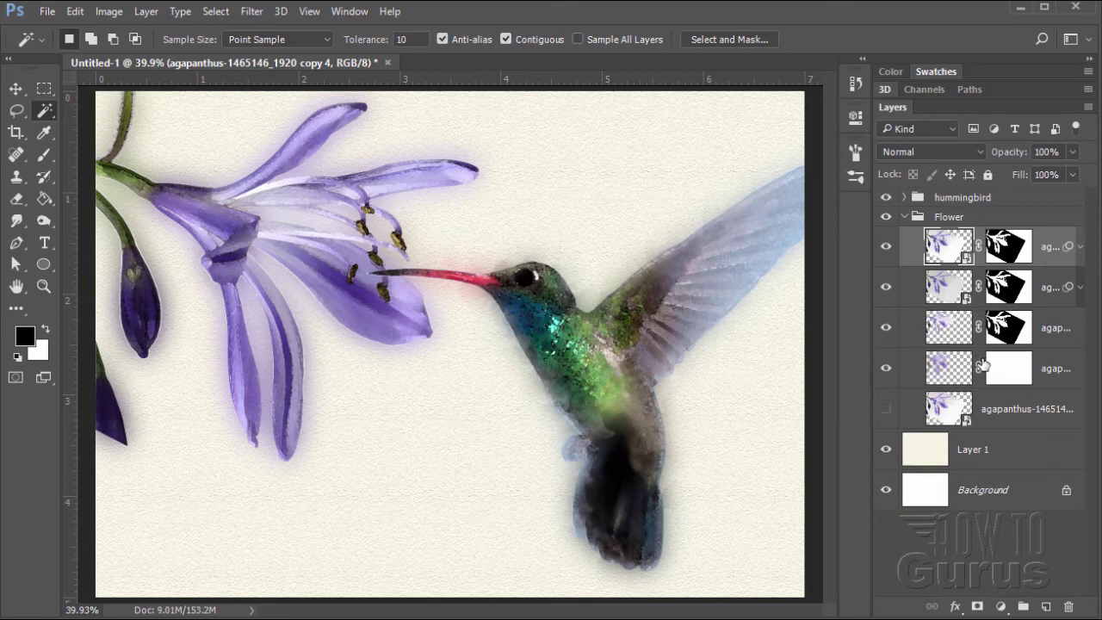
- Hide the copy 4 and copy 3 flower layers, and brush black along the lower petals' edges on the agapanthus-1465146_1920 copy 2 mask
{"action": "left_click", "coordinate": [886, 246]}
{"action": "left_click", "coordinate": [886, 286]}
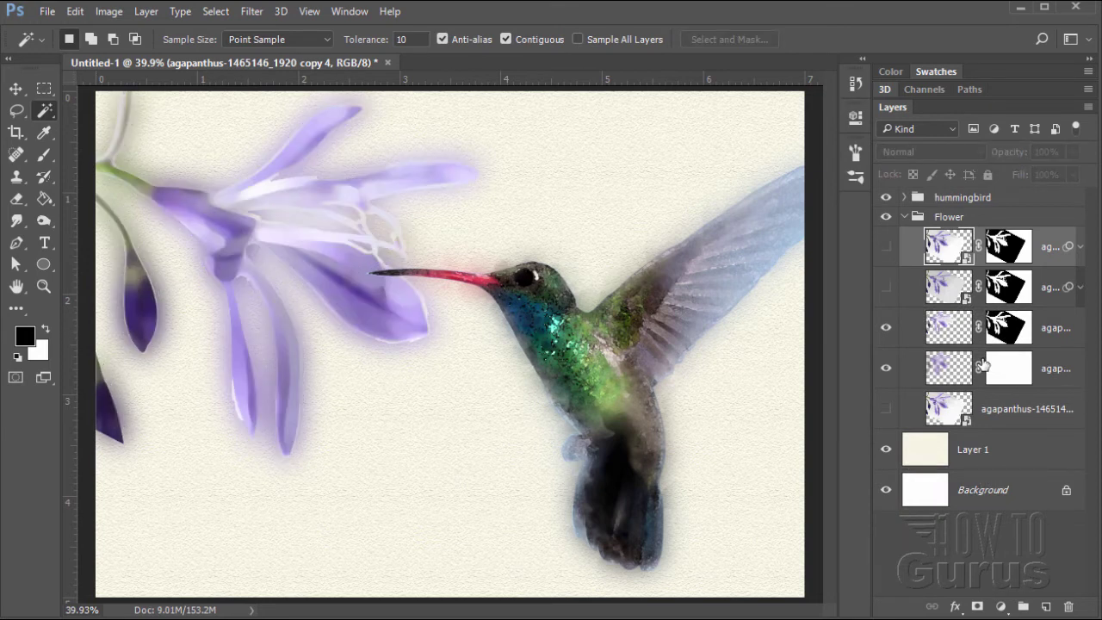
{"action": "key", "text": "b"}
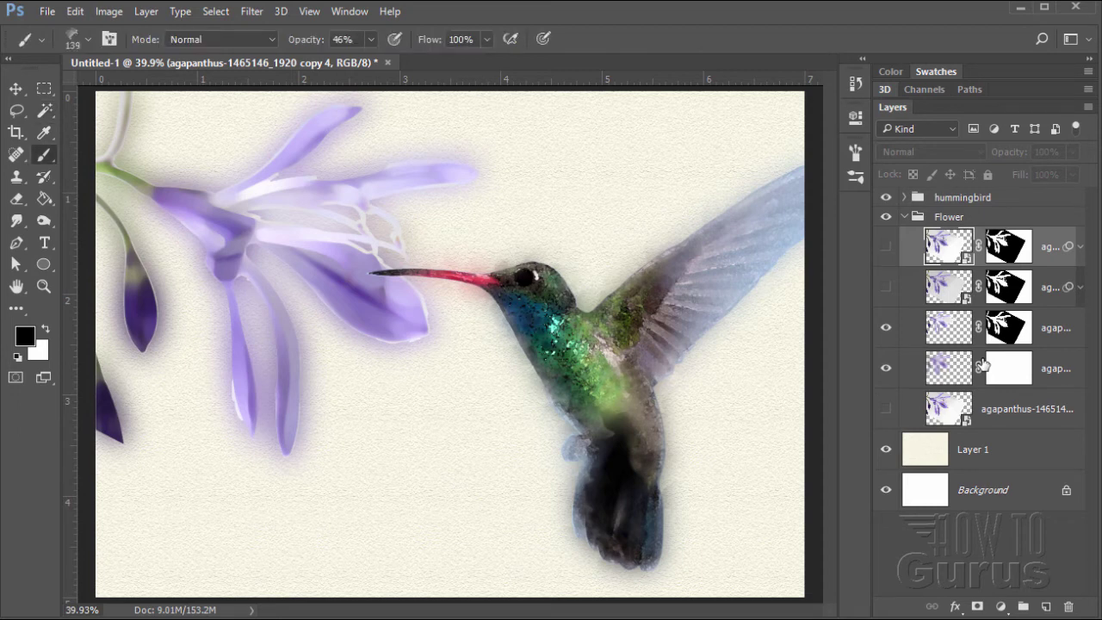
{"action": "left_click", "coordinate": [982, 365]}
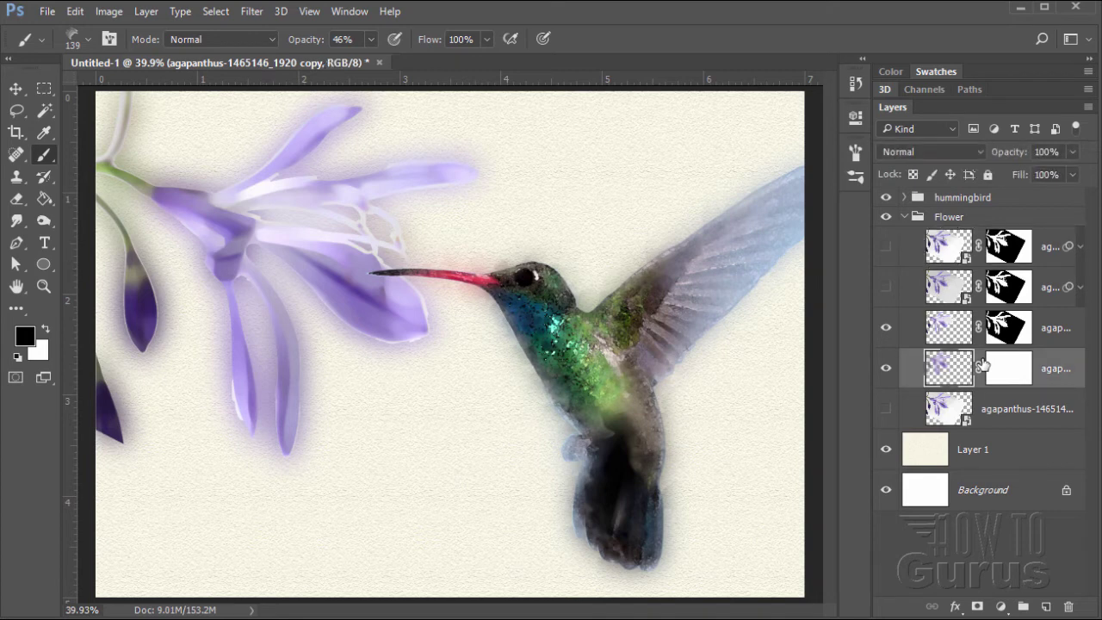
{"action": "key", "text": "alt+bracketright"}
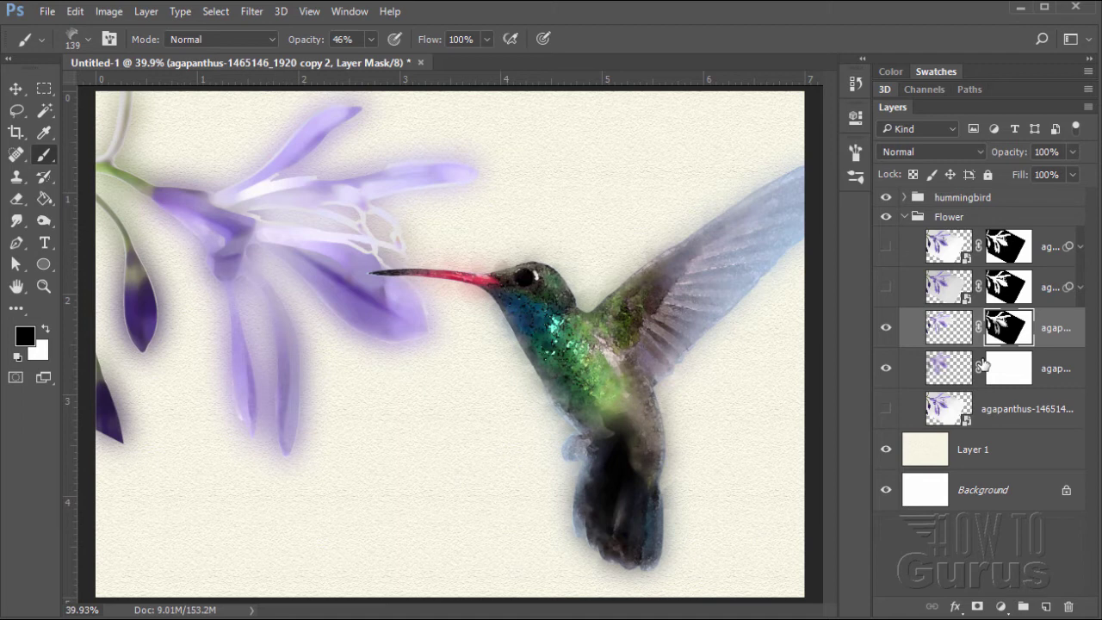
- Set the brush opacity to 75% and paint black over the petals, stems and buds on the copy 2 mask to soften them
{"action": "key", "text": "Return"}
{"action": "type", "text": "75"}
{"action": "key", "text": "Return"}
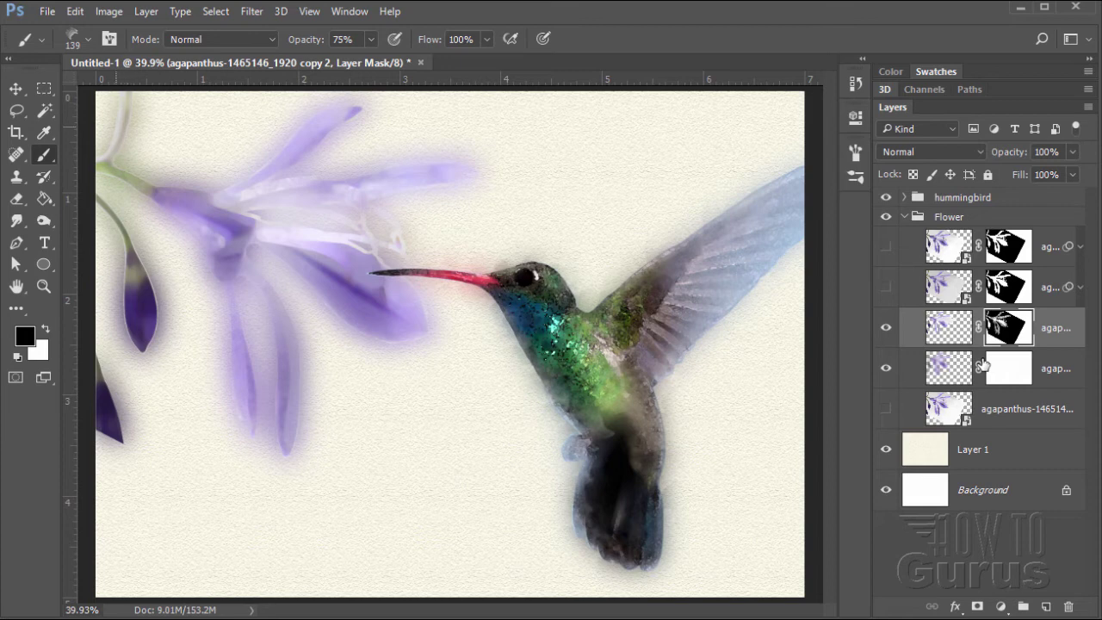
{"action": "mouse_move", "coordinate": [119, 160]}
{"action": "left_mouse_down"}
{"action": "mouse_move", "coordinate": [145, 192]}
{"action": "mouse_move", "coordinate": [131, 233]}
{"action": "mouse_move", "coordinate": [150, 327]}
{"action": "mouse_move", "coordinate": [139, 300]}
{"action": "mouse_move", "coordinate": [129, 326]}
{"action": "mouse_move", "coordinate": [142, 348]}
{"action": "left_mouse_up"}
{"action": "left_click_drag", "start_coordinate": [148, 282], "coordinate": [148, 289]}
{"action": "left_click_drag", "start_coordinate": [149, 334], "coordinate": [139, 352]}
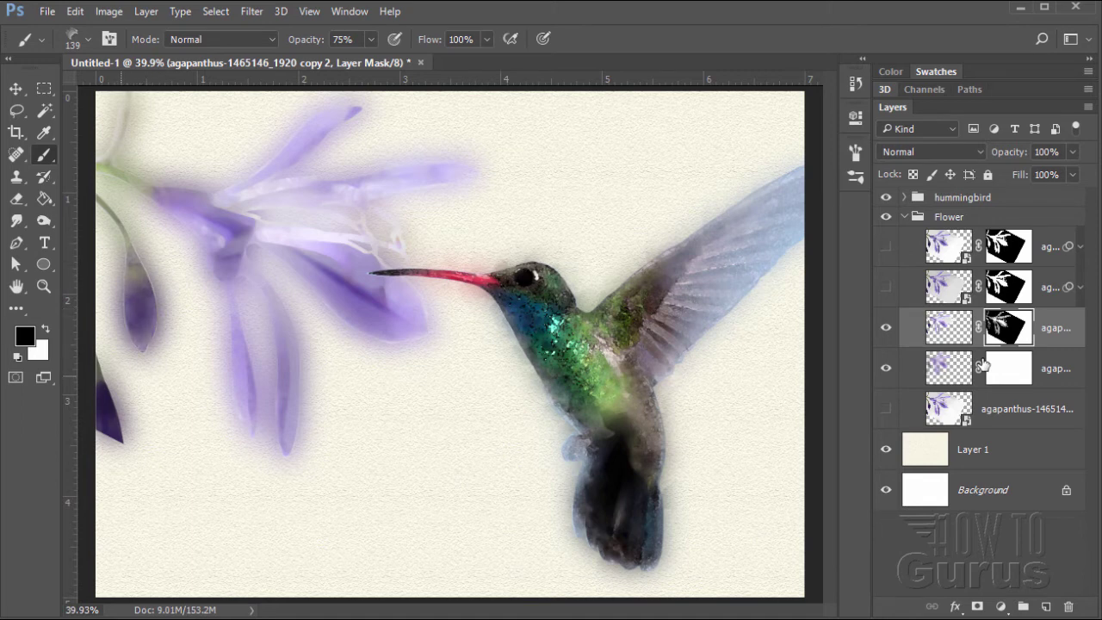
{"action": "mouse_move", "coordinate": [107, 415]}
{"action": "left_mouse_down"}
{"action": "mouse_move", "coordinate": [111, 425]}
{"action": "mouse_move", "coordinate": [101, 375]}
{"action": "mouse_move", "coordinate": [115, 446]}
{"action": "mouse_move", "coordinate": [112, 420]}
{"action": "left_mouse_up"}
{"action": "left_click_drag", "start_coordinate": [129, 335], "coordinate": [129, 319]}
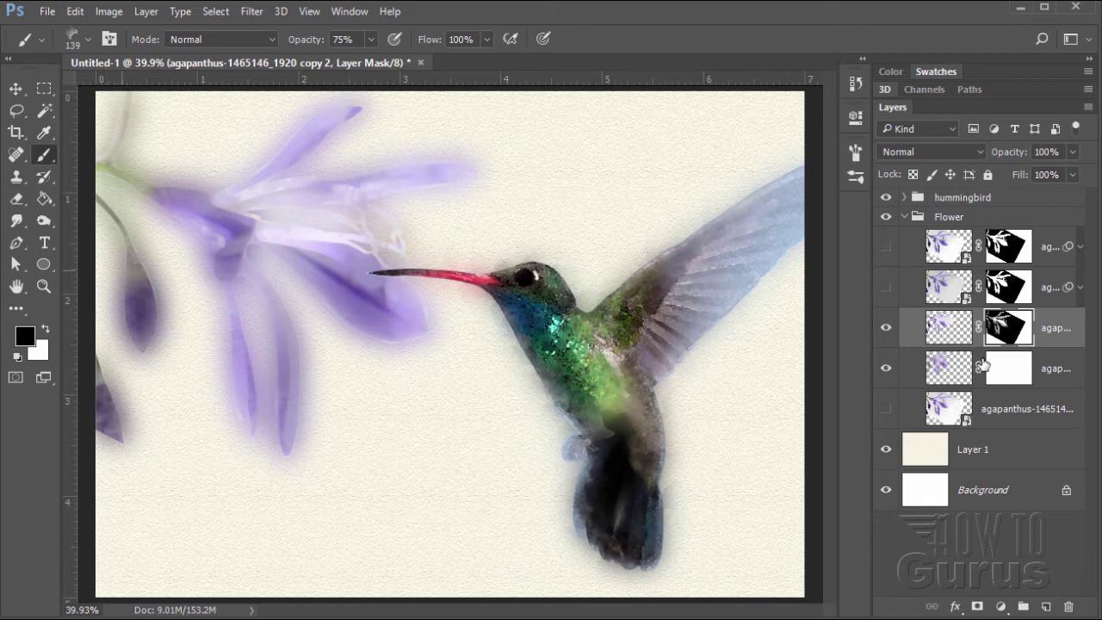
{"action": "left_click_drag", "start_coordinate": [122, 233], "coordinate": [107, 207]}
- Show the agapanthus-1465146_1920 copy 3 layer and paint black over its petals, stems and bud on the layer mask
{"action": "left_click", "coordinate": [886, 287]}
{"action": "left_click", "coordinate": [1009, 287]}
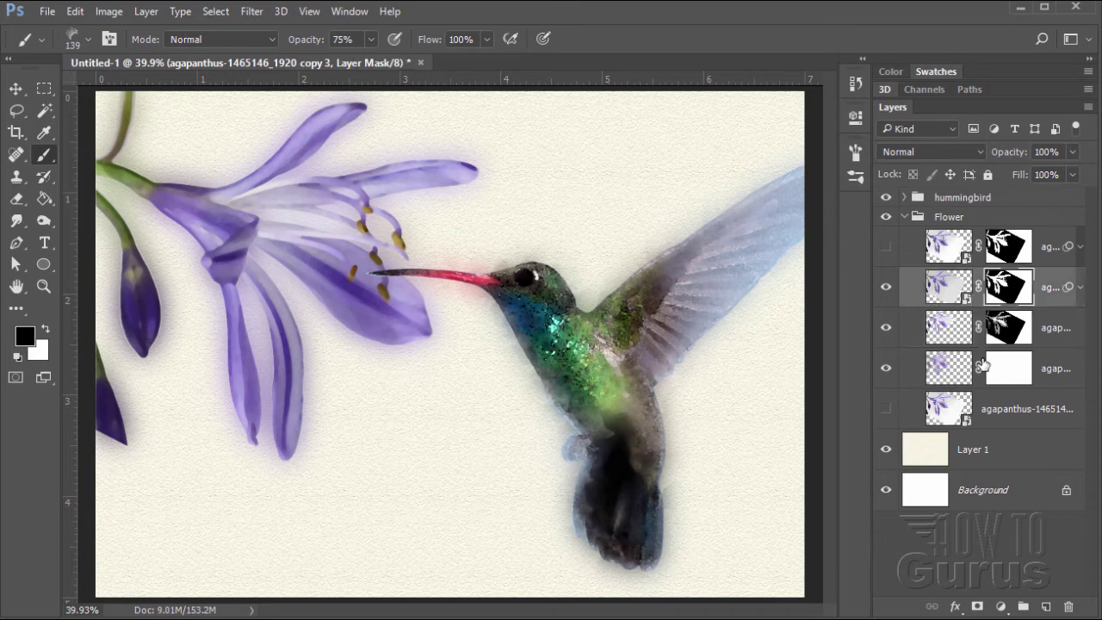
{"action": "mouse_move", "coordinate": [305, 397]}
{"action": "left_mouse_down"}
{"action": "mouse_move", "coordinate": [301, 330]}
{"action": "mouse_move", "coordinate": [301, 409]}
{"action": "mouse_move", "coordinate": [288, 439]}
{"action": "mouse_move", "coordinate": [266, 409]}
{"action": "mouse_move", "coordinate": [267, 298]}
{"action": "mouse_move", "coordinate": [242, 344]}
{"action": "mouse_move", "coordinate": [238, 415]}
{"action": "mouse_move", "coordinate": [253, 434]}
{"action": "mouse_move", "coordinate": [230, 366]}
{"action": "mouse_move", "coordinate": [227, 307]}
{"action": "mouse_move", "coordinate": [232, 394]}
{"action": "mouse_move", "coordinate": [215, 254]}
{"action": "mouse_move", "coordinate": [225, 245]}
{"action": "mouse_move", "coordinate": [209, 250]}
{"action": "mouse_move", "coordinate": [176, 219]}
{"action": "mouse_move", "coordinate": [203, 191]}
{"action": "mouse_move", "coordinate": [163, 208]}
{"action": "mouse_move", "coordinate": [114, 172]}
{"action": "mouse_move", "coordinate": [215, 189]}
{"action": "mouse_move", "coordinate": [258, 177]}
{"action": "mouse_move", "coordinate": [284, 145]}
{"action": "mouse_move", "coordinate": [292, 159]}
{"action": "mouse_move", "coordinate": [310, 122]}
{"action": "mouse_move", "coordinate": [360, 108]}
{"action": "mouse_move", "coordinate": [311, 151]}
{"action": "mouse_move", "coordinate": [313, 183]}
{"action": "mouse_move", "coordinate": [413, 162]}
{"action": "mouse_move", "coordinate": [473, 167]}
{"action": "mouse_move", "coordinate": [363, 205]}
{"action": "mouse_move", "coordinate": [357, 228]}
{"action": "mouse_move", "coordinate": [395, 236]}
{"action": "mouse_move", "coordinate": [310, 242]}
{"action": "mouse_move", "coordinate": [392, 263]}
{"action": "mouse_move", "coordinate": [382, 269]}
{"action": "mouse_move", "coordinate": [417, 297]}
{"action": "mouse_move", "coordinate": [424, 334]}
{"action": "mouse_move", "coordinate": [375, 338]}
{"action": "mouse_move", "coordinate": [344, 320]}
{"action": "mouse_move", "coordinate": [361, 301]}
{"action": "mouse_move", "coordinate": [324, 299]}
{"action": "mouse_move", "coordinate": [293, 252]}
{"action": "mouse_move", "coordinate": [265, 238]}
{"action": "mouse_move", "coordinate": [236, 261]}
{"action": "mouse_move", "coordinate": [254, 221]}
{"action": "mouse_move", "coordinate": [164, 199]}
{"action": "mouse_move", "coordinate": [107, 160]}
{"action": "mouse_move", "coordinate": [128, 97]}
{"action": "left_mouse_up"}
{"action": "left_click_drag", "start_coordinate": [110, 208], "coordinate": [112, 233]}
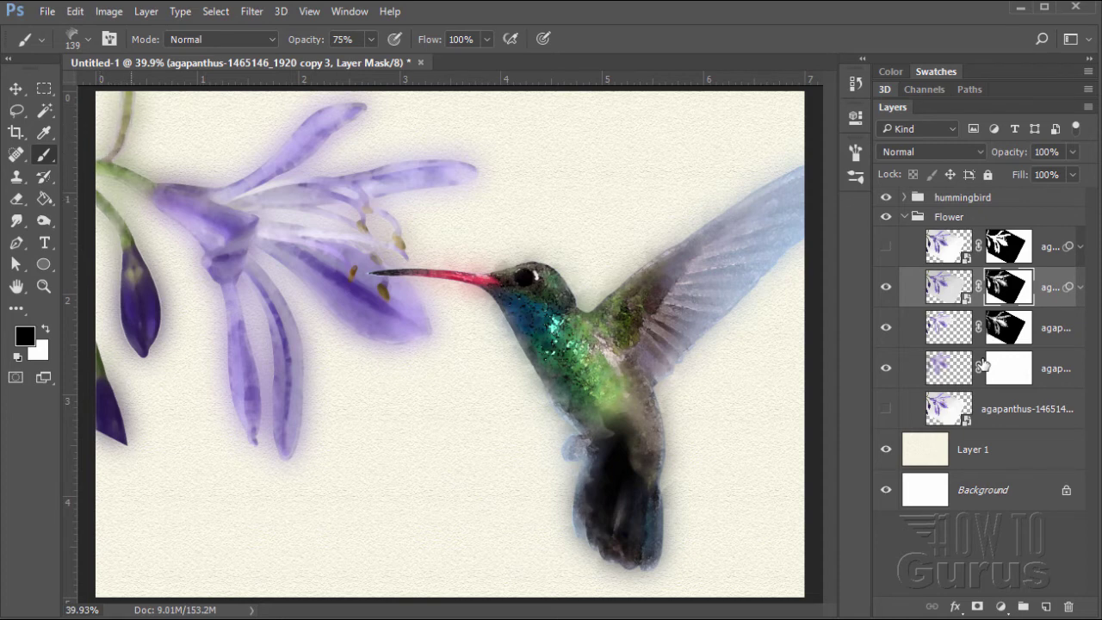
{"action": "mouse_move", "coordinate": [156, 314]}
{"action": "left_mouse_down"}
{"action": "mouse_move", "coordinate": [154, 332]}
{"action": "mouse_move", "coordinate": [128, 275]}
{"action": "mouse_move", "coordinate": [119, 305]}
{"action": "mouse_move", "coordinate": [138, 353]}
{"action": "mouse_move", "coordinate": [151, 337]}
{"action": "mouse_move", "coordinate": [109, 405]}
{"action": "mouse_move", "coordinate": [119, 405]}
{"action": "mouse_move", "coordinate": [108, 375]}
{"action": "mouse_move", "coordinate": [127, 444]}
{"action": "mouse_move", "coordinate": [101, 414]}
{"action": "mouse_move", "coordinate": [101, 361]}
{"action": "mouse_move", "coordinate": [128, 332]}
{"action": "mouse_move", "coordinate": [138, 250]}
{"action": "left_mouse_up"}
- Show the agapanthus-1465146_1920 copy 4 layer and brush black along the lower petals on its mask
{"action": "left_click", "coordinate": [886, 246]}
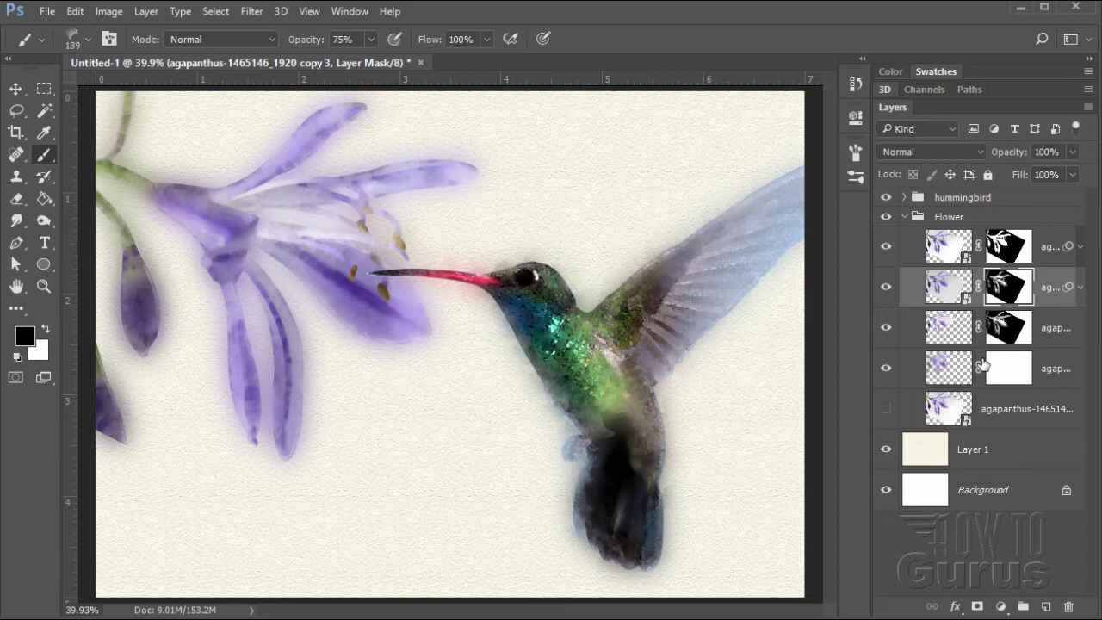
{"action": "left_click", "coordinate": [1008, 246]}
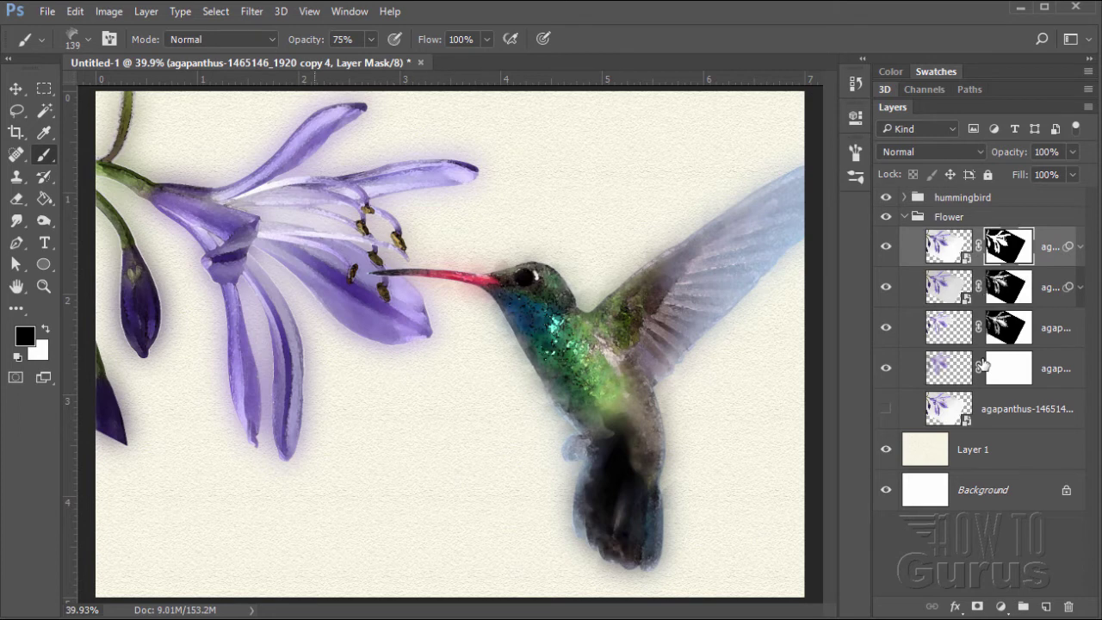
{"action": "mouse_move", "coordinate": [303, 425]}
{"action": "left_mouse_down"}
{"action": "mouse_move", "coordinate": [286, 456]}
{"action": "mouse_move", "coordinate": [301, 422]}
{"action": "left_mouse_up"}
{"action": "left_click_drag", "start_coordinate": [302, 380], "coordinate": [295, 330]}
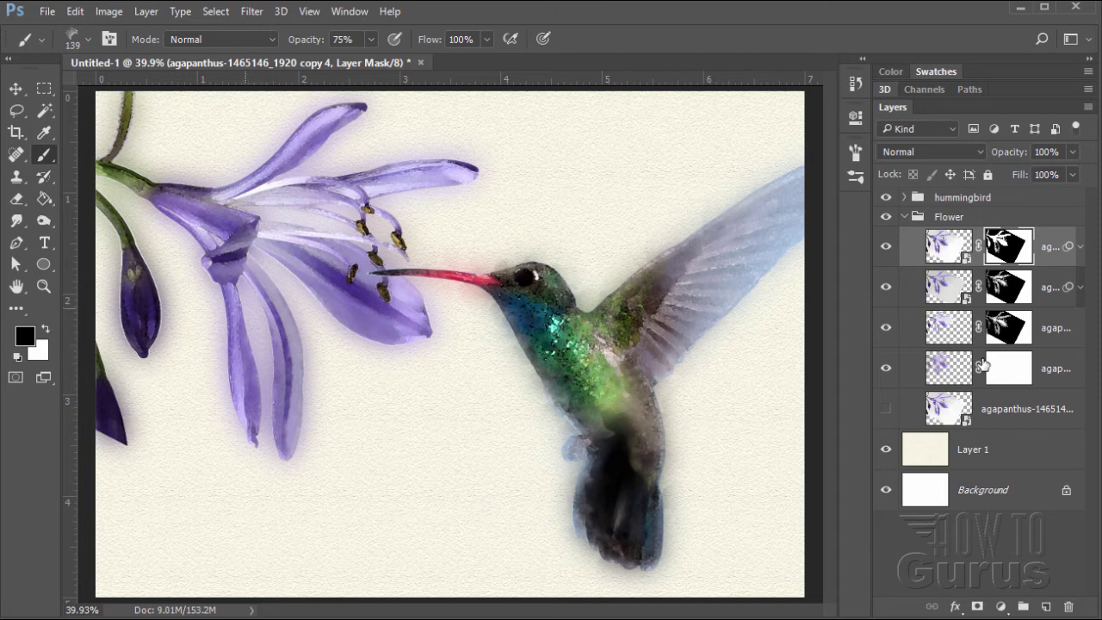
{"action": "left_click_drag", "start_coordinate": [228, 291], "coordinate": [229, 331]}
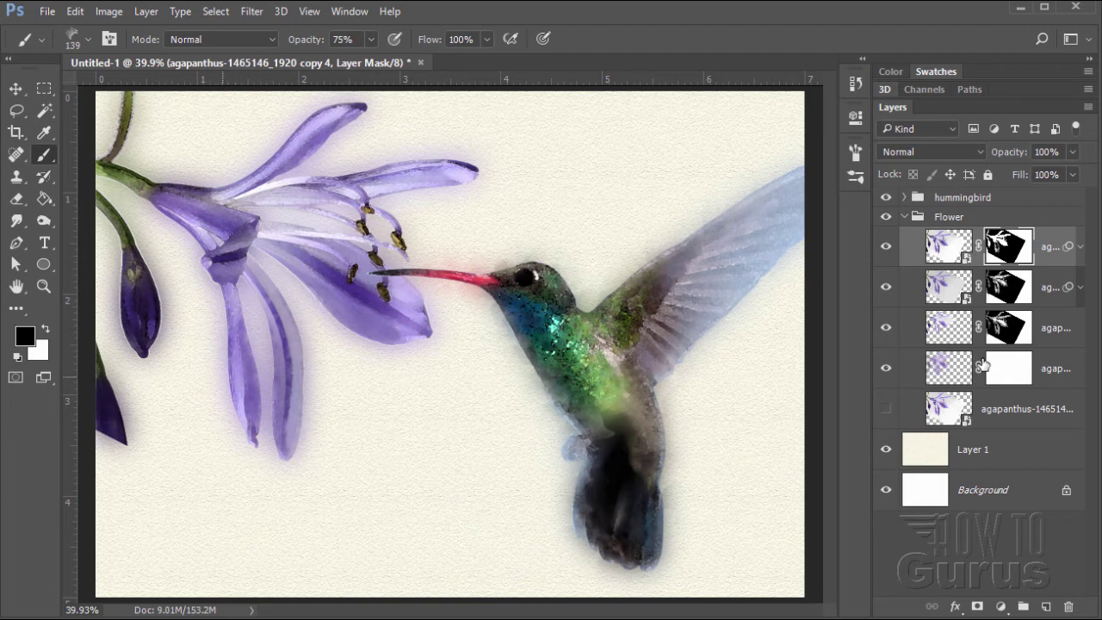
{"action": "left_click_drag", "start_coordinate": [223, 378], "coordinate": [226, 390]}
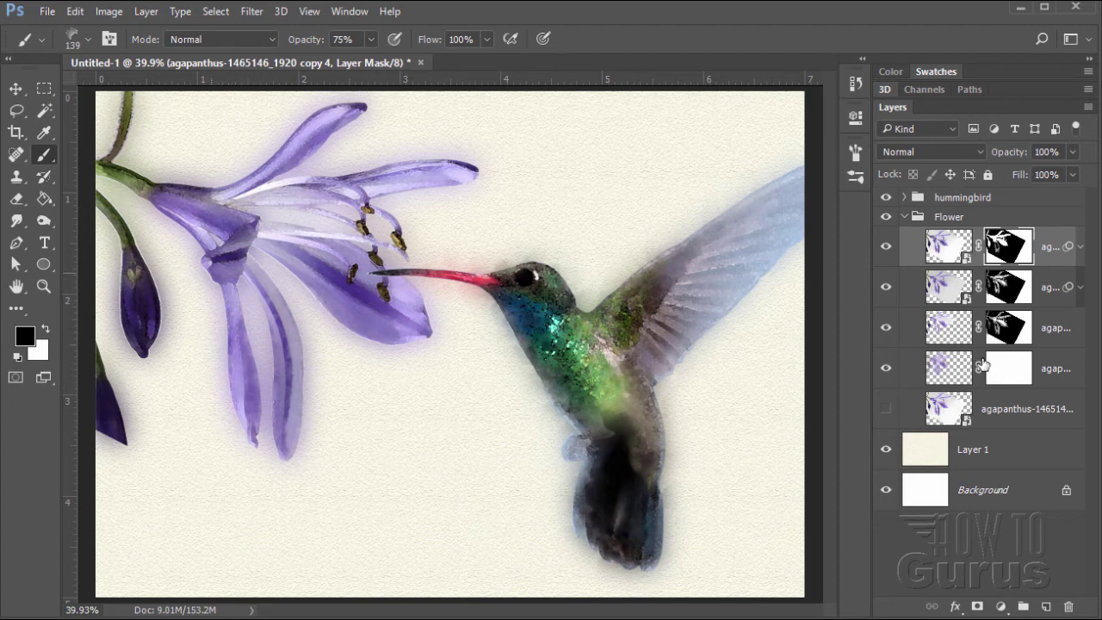
- Paint black over the flower's base, stamens, upper petals, stems and buds on the copy 4 mask to soften them
{"action": "mouse_move", "coordinate": [211, 262]}
{"action": "left_mouse_down"}
{"action": "mouse_move", "coordinate": [246, 223]}
{"action": "mouse_move", "coordinate": [162, 210]}
{"action": "left_mouse_up"}
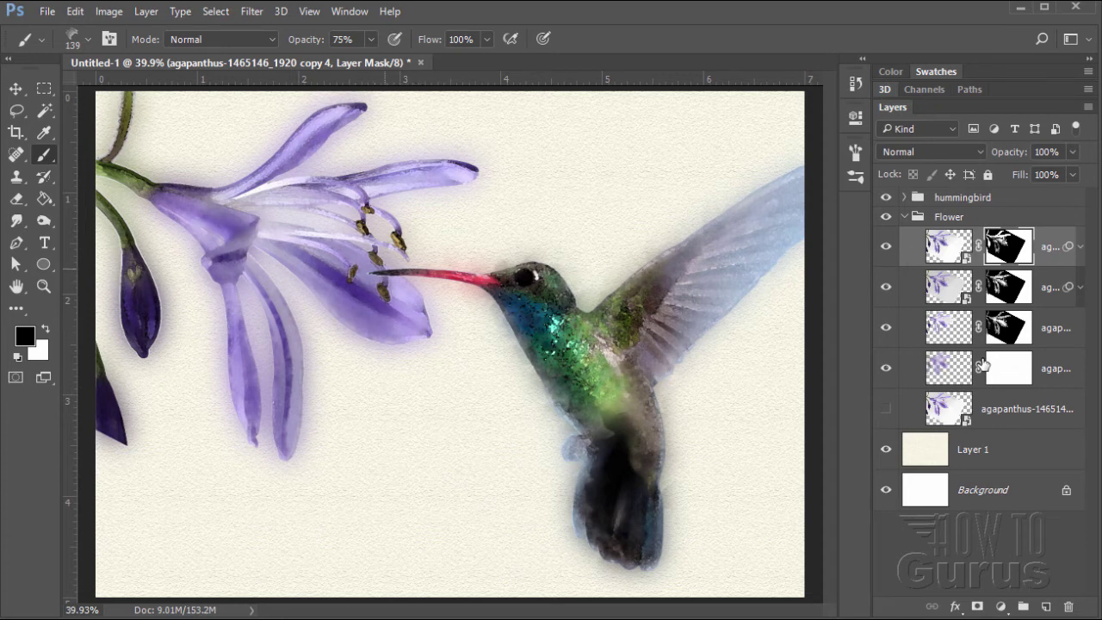
{"action": "mouse_move", "coordinate": [376, 262]}
{"action": "left_mouse_down"}
{"action": "mouse_move", "coordinate": [361, 219]}
{"action": "mouse_move", "coordinate": [397, 238]}
{"action": "left_mouse_up"}
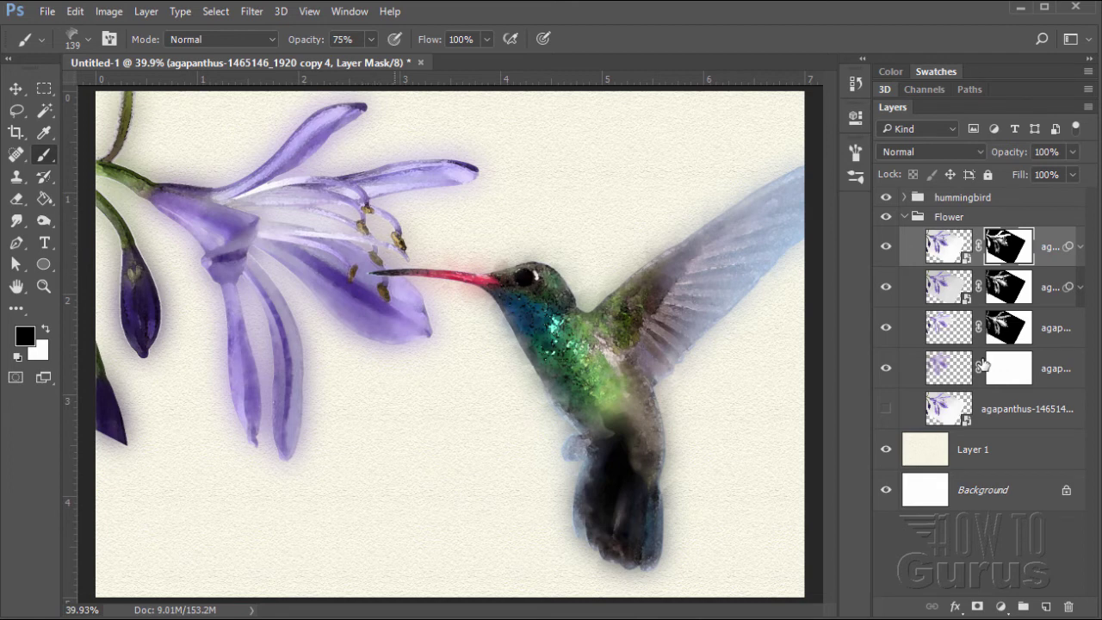
{"action": "left_click_drag", "start_coordinate": [382, 192], "coordinate": [378, 190]}
{"action": "mouse_move", "coordinate": [451, 162]}
{"action": "left_mouse_down"}
{"action": "mouse_move", "coordinate": [472, 170]}
{"action": "mouse_move", "coordinate": [468, 179]}
{"action": "mouse_move", "coordinate": [453, 170]}
{"action": "left_mouse_up"}
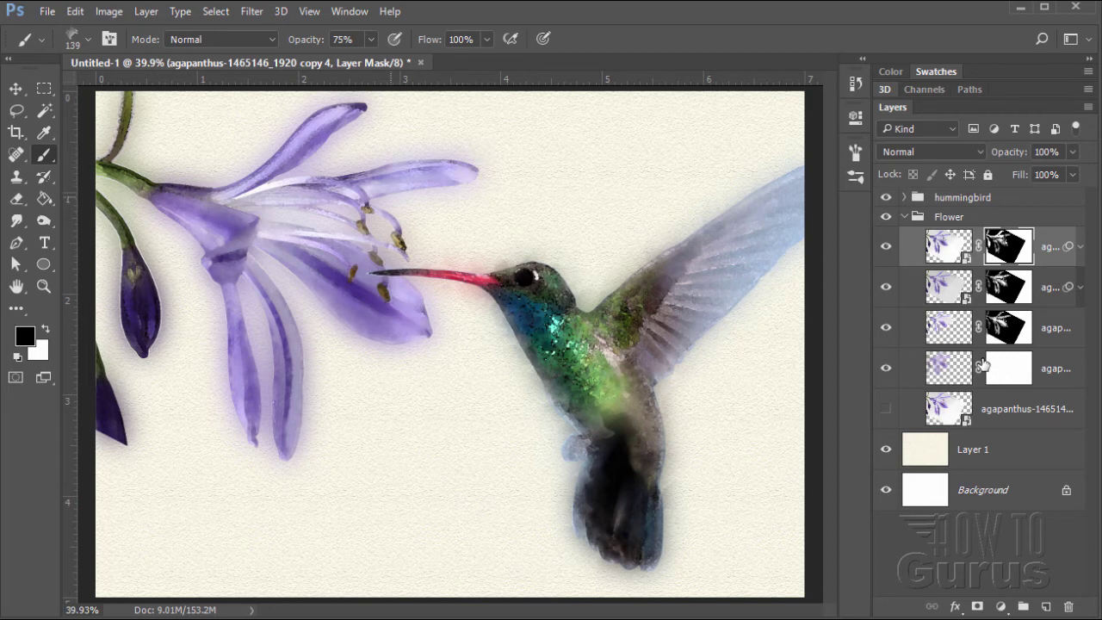
{"action": "left_click_drag", "start_coordinate": [370, 204], "coordinate": [365, 206]}
{"action": "mouse_move", "coordinate": [352, 181]}
{"action": "left_mouse_down"}
{"action": "mouse_move", "coordinate": [312, 147]}
{"action": "mouse_move", "coordinate": [347, 119]}
{"action": "mouse_move", "coordinate": [320, 112]}
{"action": "mouse_move", "coordinate": [305, 122]}
{"action": "mouse_move", "coordinate": [341, 119]}
{"action": "mouse_move", "coordinate": [266, 157]}
{"action": "left_mouse_up"}
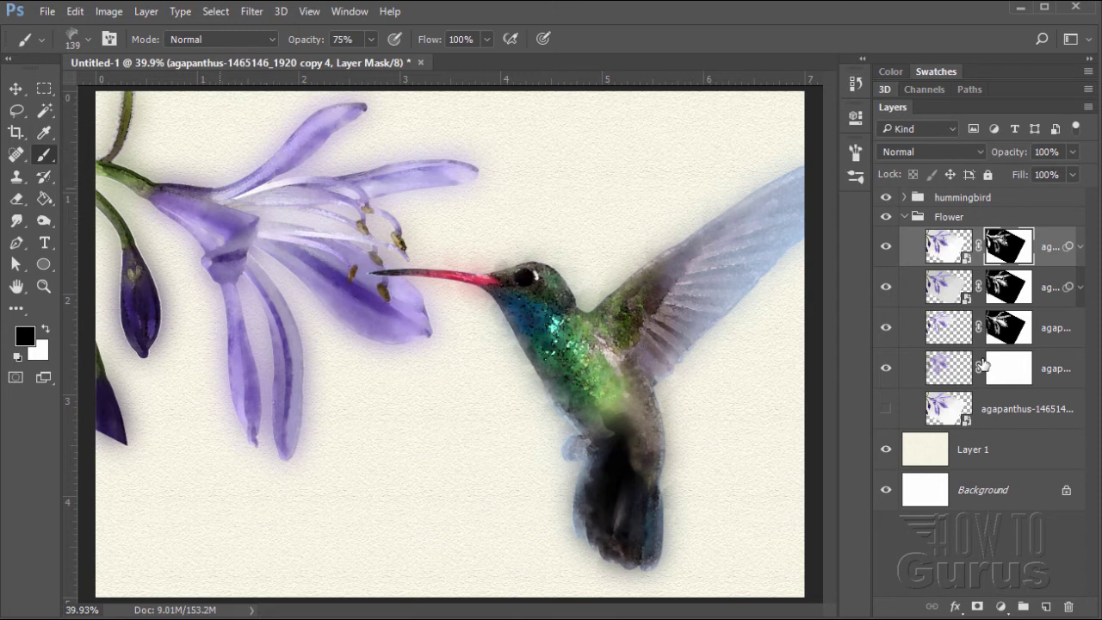
{"action": "mouse_move", "coordinate": [219, 189]}
{"action": "left_mouse_down"}
{"action": "mouse_move", "coordinate": [128, 177]}
{"action": "mouse_move", "coordinate": [116, 155]}
{"action": "mouse_move", "coordinate": [125, 112]}
{"action": "mouse_move", "coordinate": [108, 172]}
{"action": "left_mouse_up"}
{"action": "mouse_move", "coordinate": [119, 226]}
{"action": "left_mouse_down"}
{"action": "mouse_move", "coordinate": [143, 283]}
{"action": "mouse_move", "coordinate": [149, 344]}
{"action": "mouse_move", "coordinate": [125, 310]}
{"action": "mouse_move", "coordinate": [108, 388]}
{"action": "mouse_move", "coordinate": [120, 441]}
{"action": "mouse_move", "coordinate": [107, 422]}
{"action": "mouse_move", "coordinate": [124, 441]}
{"action": "left_mouse_up"}
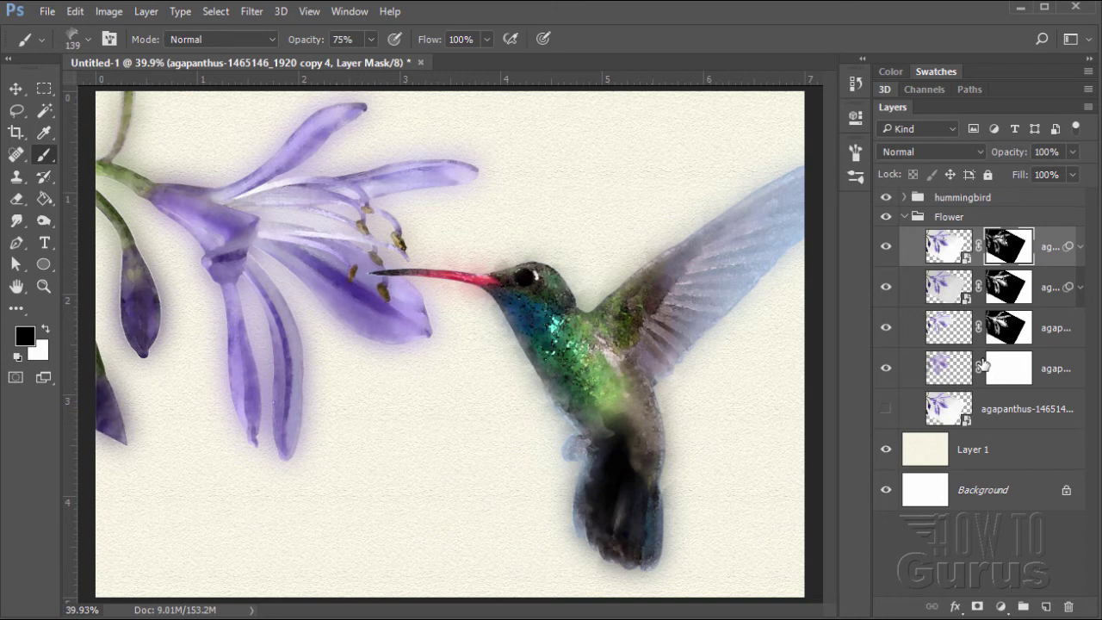
- Select the agapanthus-1465146_1920 copy mask and brush black strokes into the blurred glow around the lower petals
{"action": "left_click", "coordinate": [983, 365]}
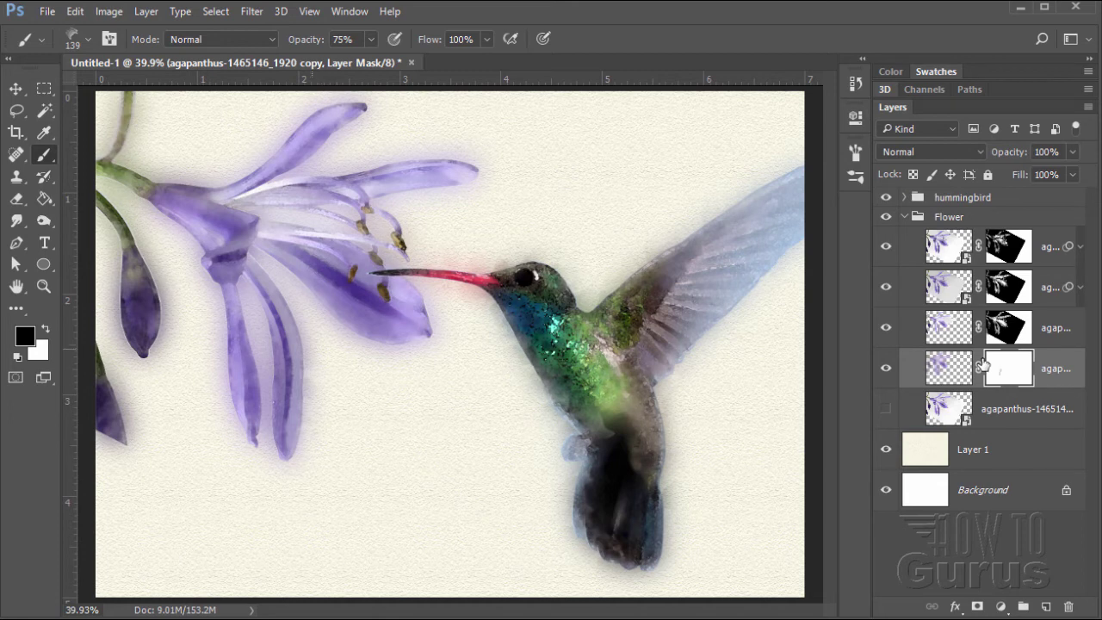
{"action": "left_click_drag", "start_coordinate": [301, 303], "coordinate": [274, 268]}
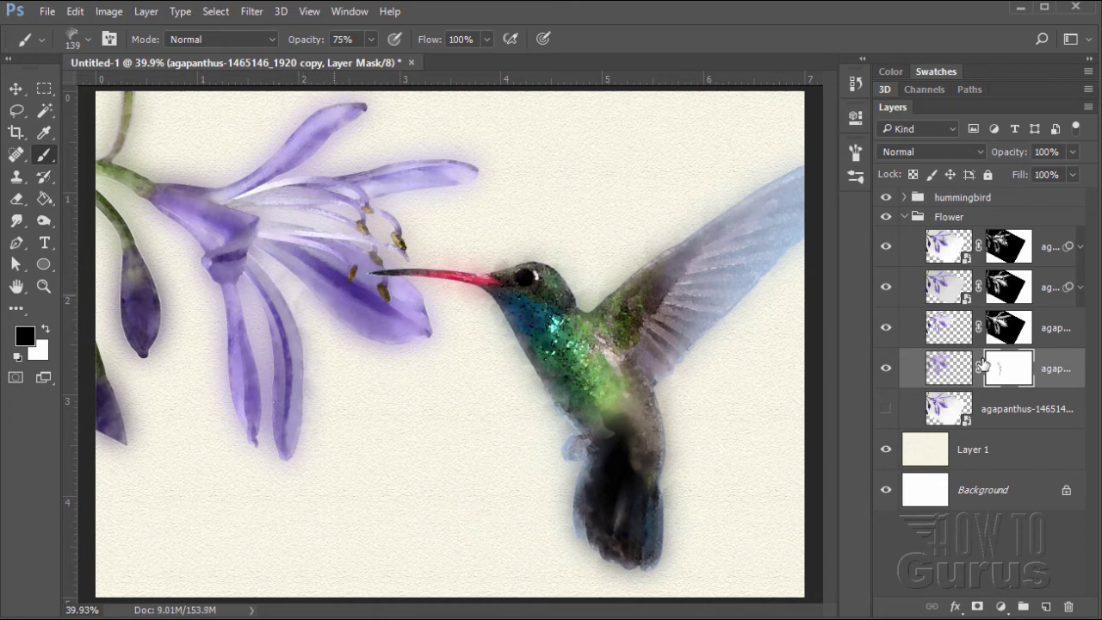
{"action": "mouse_move", "coordinate": [335, 300]}
{"action": "left_mouse_down"}
{"action": "mouse_move", "coordinate": [322, 292]}
{"action": "mouse_move", "coordinate": [365, 340]}
{"action": "mouse_move", "coordinate": [404, 346]}
{"action": "mouse_move", "coordinate": [427, 332]}
{"action": "left_mouse_up"}
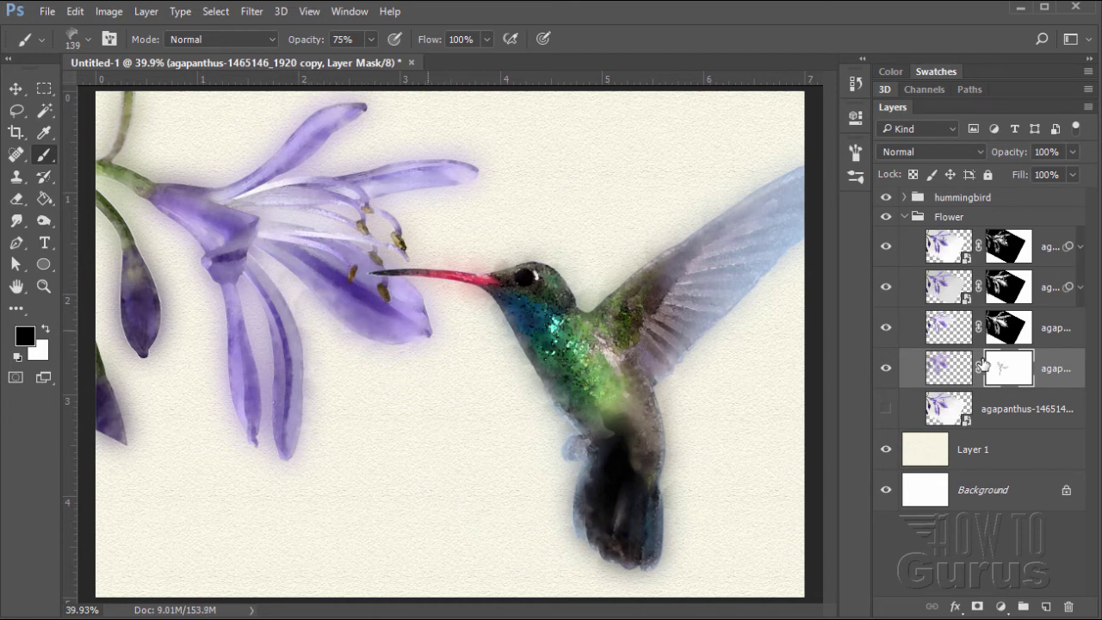
{"action": "mouse_move", "coordinate": [265, 327]}
{"action": "left_mouse_down"}
{"action": "mouse_move", "coordinate": [260, 353]}
{"action": "mouse_move", "coordinate": [245, 293]}
{"action": "left_mouse_up"}
{"action": "mouse_move", "coordinate": [259, 375]}
{"action": "left_mouse_down"}
{"action": "mouse_move", "coordinate": [263, 430]}
{"action": "mouse_move", "coordinate": [265, 413]}
{"action": "left_mouse_up"}
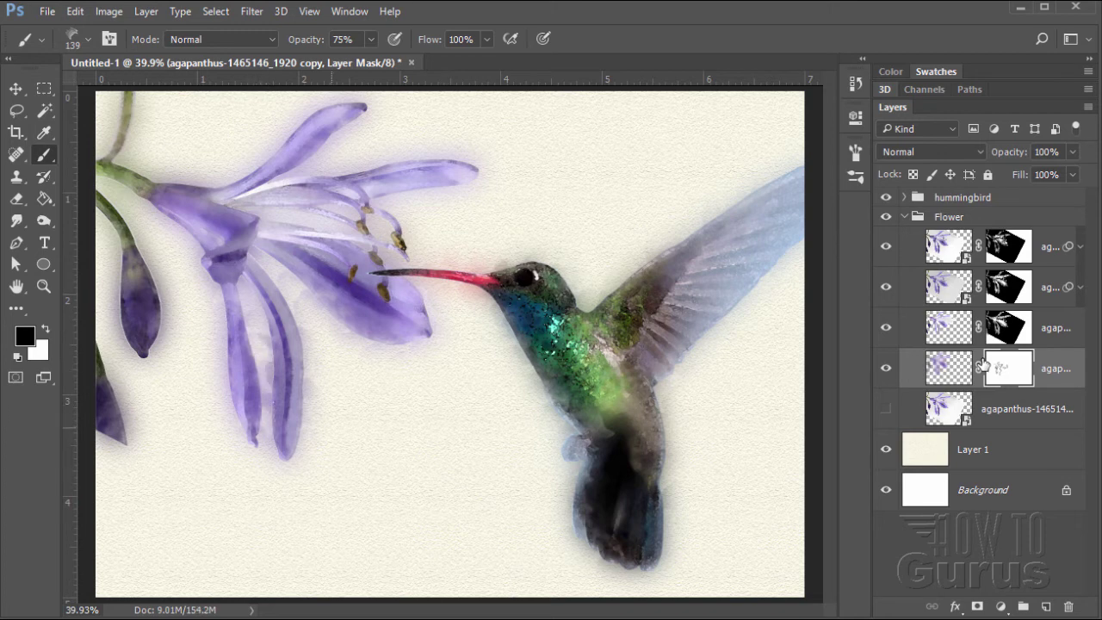
{"action": "left_click_drag", "start_coordinate": [302, 376], "coordinate": [305, 392]}
{"action": "left_click_drag", "start_coordinate": [227, 368], "coordinate": [222, 349]}
- Break up the glow around the flower's base, upper petals, stems and buds with black on the same mask, and collapse the Flower group
{"action": "left_click", "coordinate": [210, 281]}
{"action": "left_click", "coordinate": [193, 240]}
{"action": "left_click", "coordinate": [173, 177]}
{"action": "left_click", "coordinate": [207, 184]}
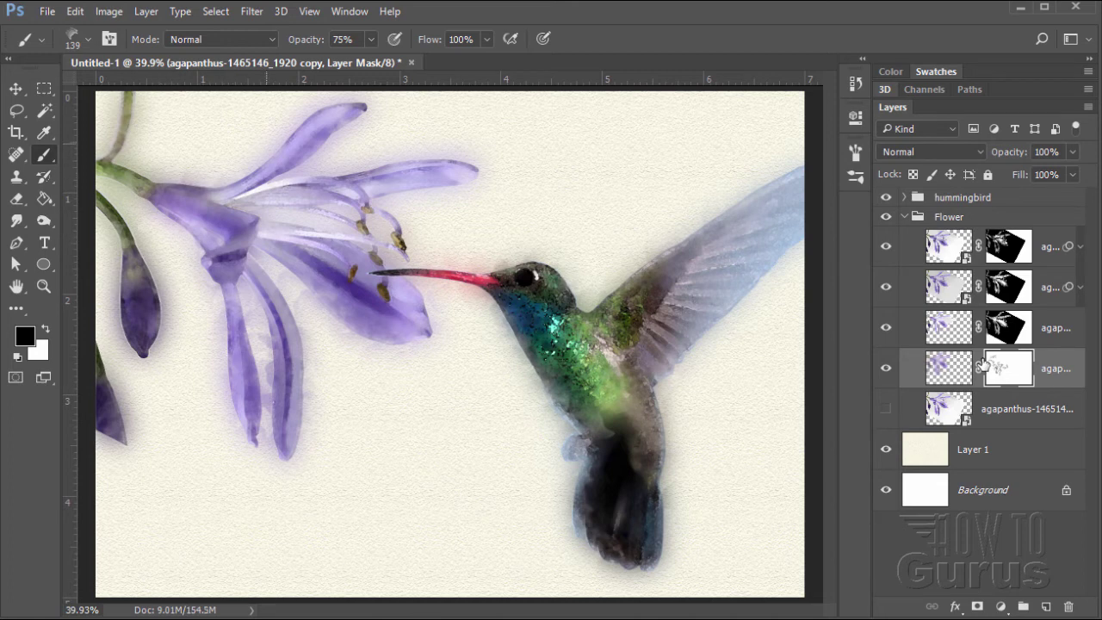
{"action": "left_click", "coordinate": [305, 167]}
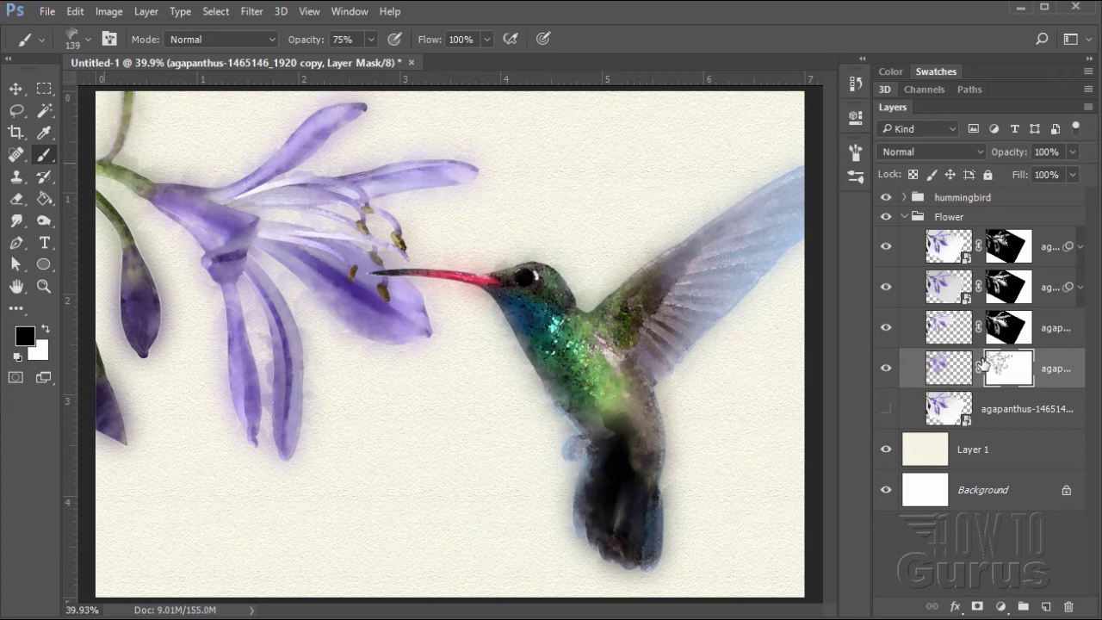
{"action": "mouse_move", "coordinate": [104, 163]}
{"action": "left_mouse_down"}
{"action": "mouse_move", "coordinate": [146, 177]}
{"action": "mouse_move", "coordinate": [156, 294]}
{"action": "mouse_move", "coordinate": [113, 324]}
{"action": "mouse_move", "coordinate": [121, 338]}
{"action": "mouse_move", "coordinate": [167, 343]}
{"action": "mouse_move", "coordinate": [117, 379]}
{"action": "mouse_move", "coordinate": [122, 444]}
{"action": "left_mouse_up"}
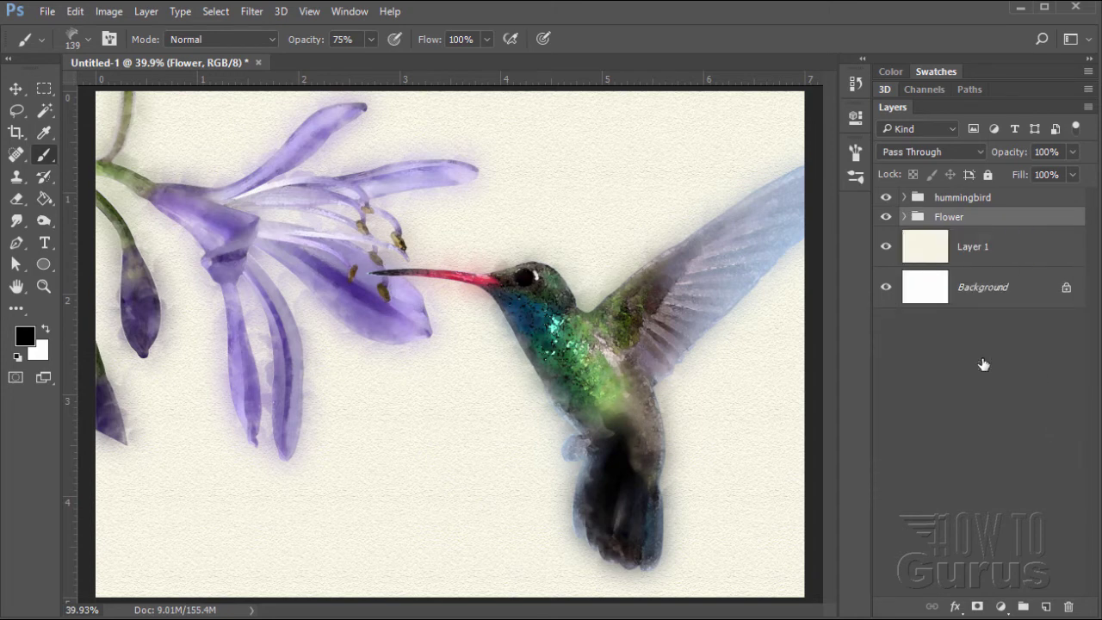
- Duplicate the Flower group, place the copy below the original, and set the copy's opacity to 50%
{"action": "left_click_drag", "start_coordinate": [983, 217], "coordinate": [1046, 607]}
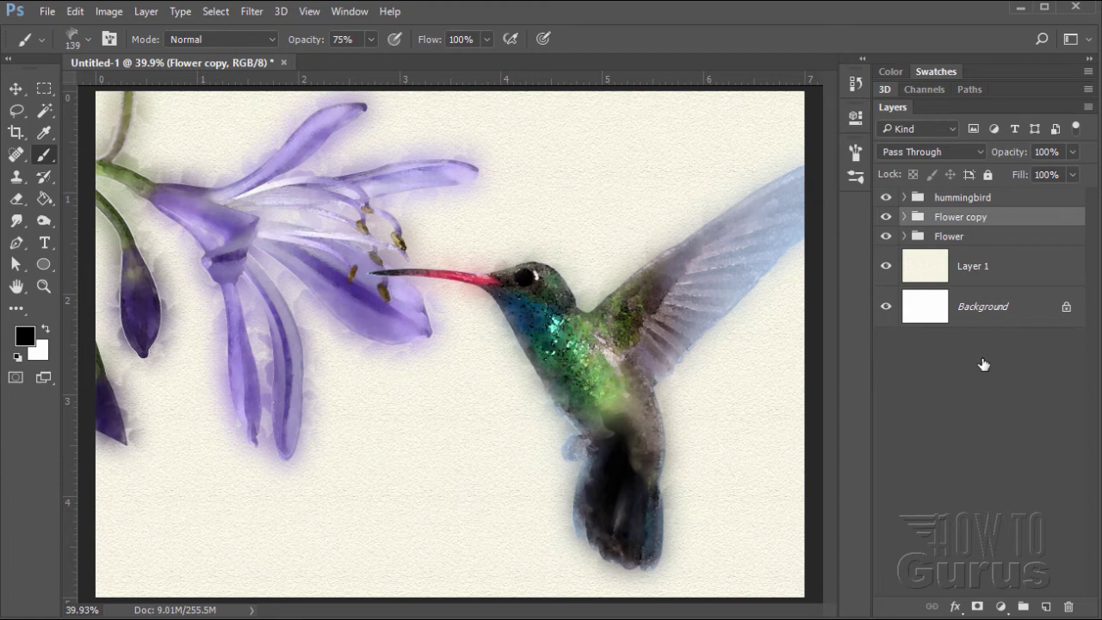
{"action": "key", "text": "ctrl+bracketleft"}
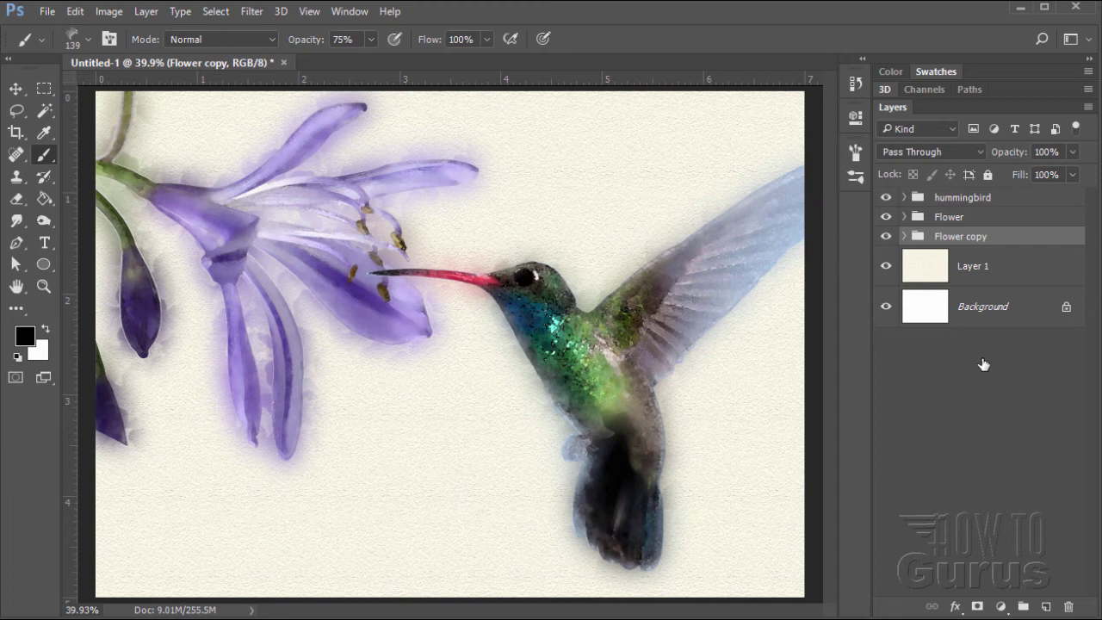
{"action": "key", "text": "Return"}
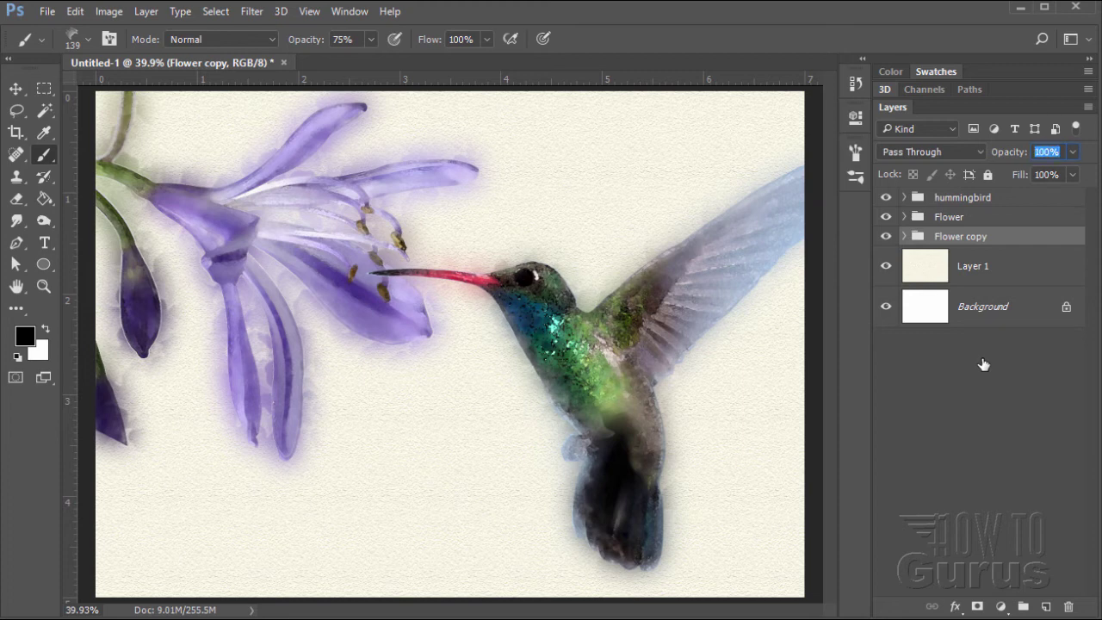
{"action": "type", "text": "50"}
{"action": "key", "text": "Return"}
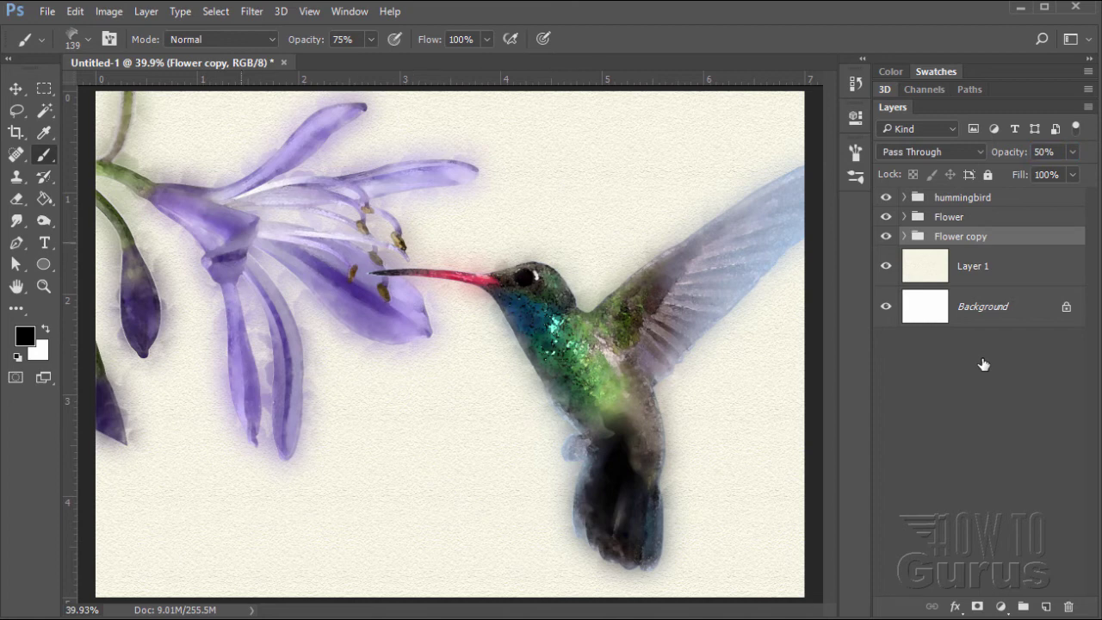
- Rotate the Flower copy group about -32 degrees and move it up and left behind the main flower with Free Transform
{"action": "key", "text": "v"}
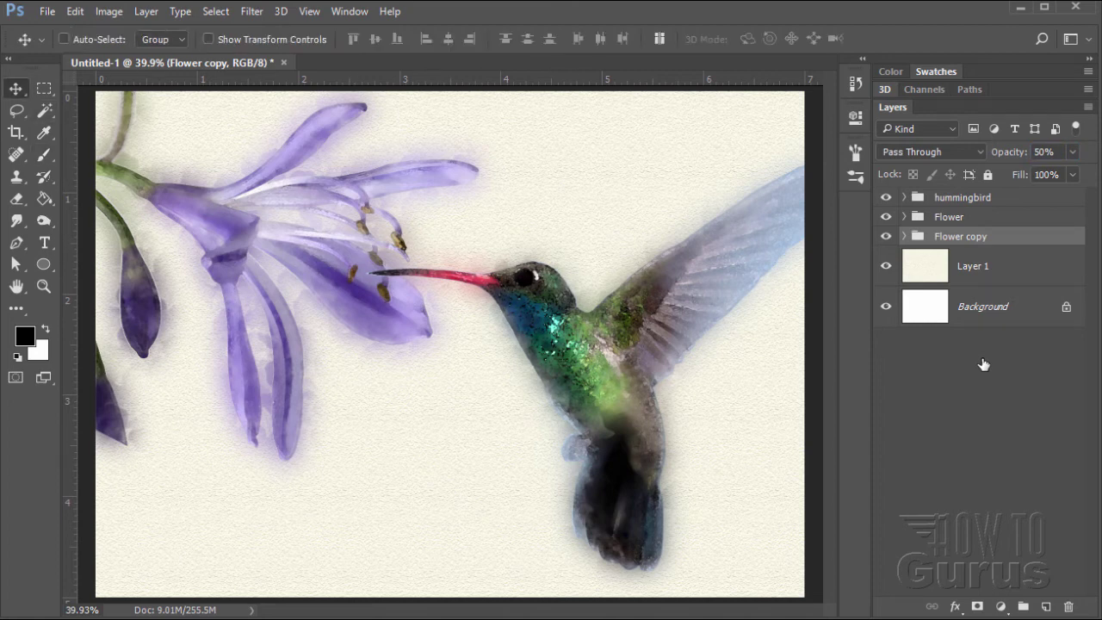
{"action": "key", "text": "ctrl+t"}
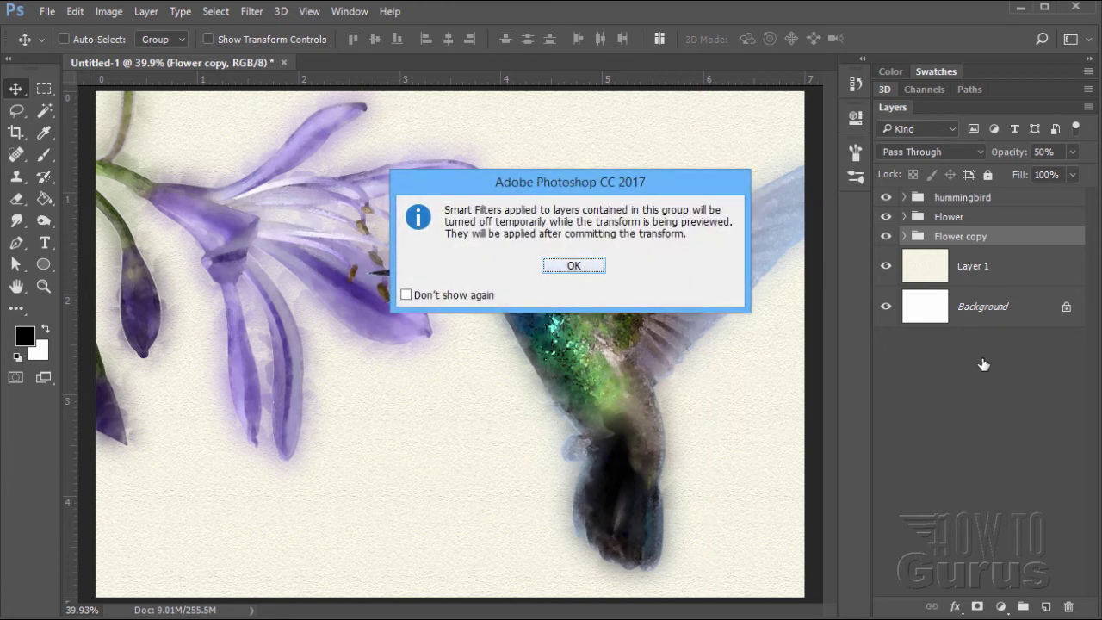
{"action": "key", "text": "Return"}
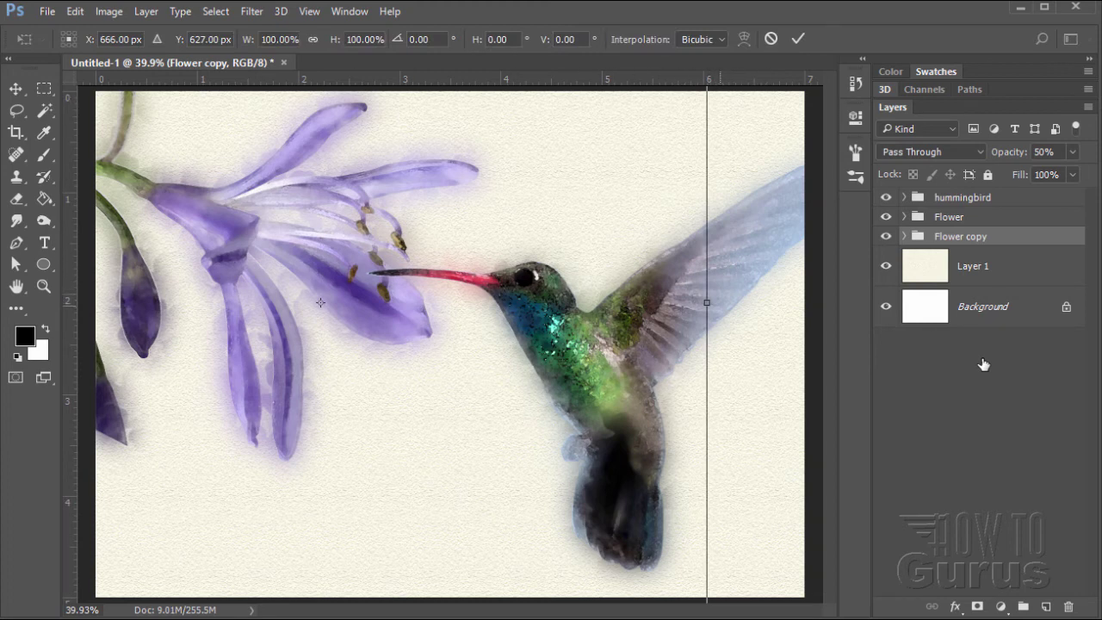
{"action": "left_click_drag", "start_coordinate": [724, 301], "coordinate": [659, 100]}
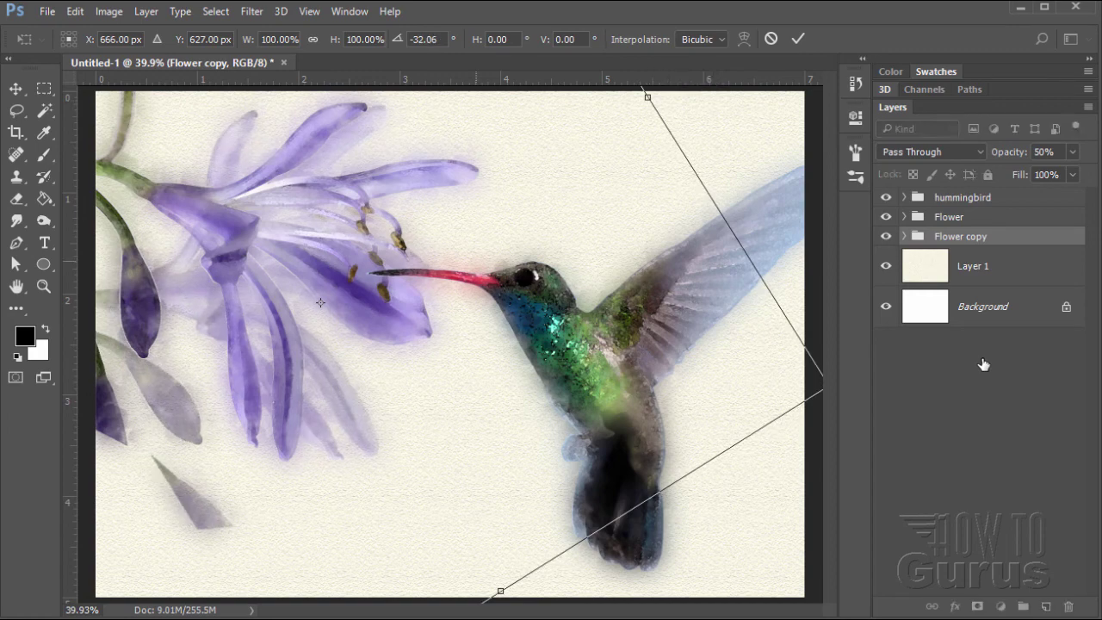
{"action": "left_click_drag", "start_coordinate": [381, 375], "coordinate": [272, 254]}
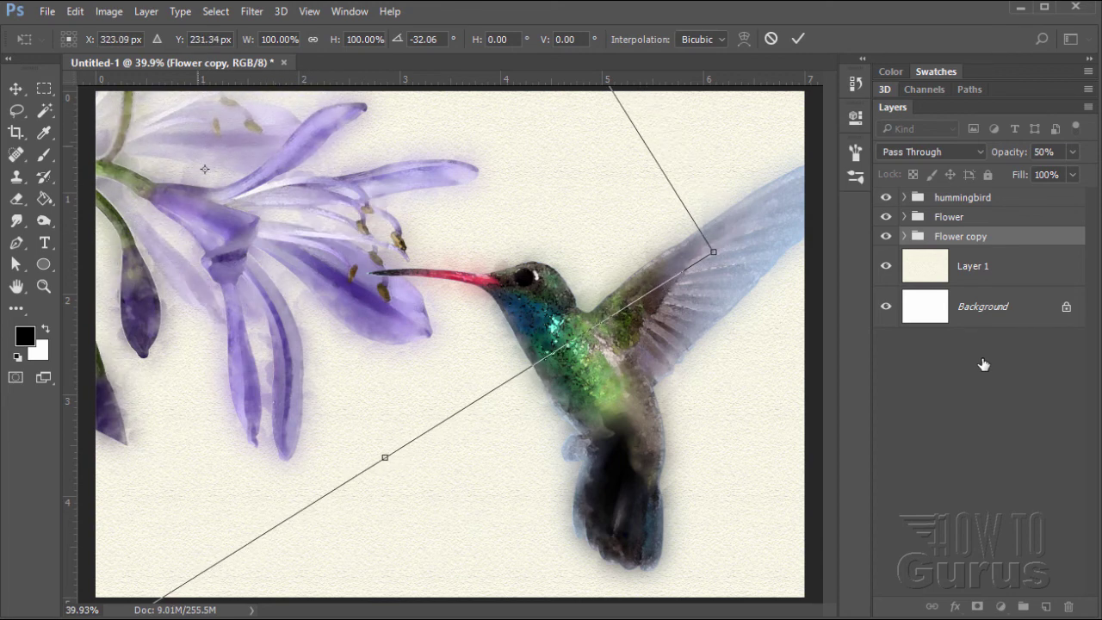
{"action": "left_click_drag", "start_coordinate": [425, 137], "coordinate": [430, 136]}
{"action": "key", "text": "Return"}
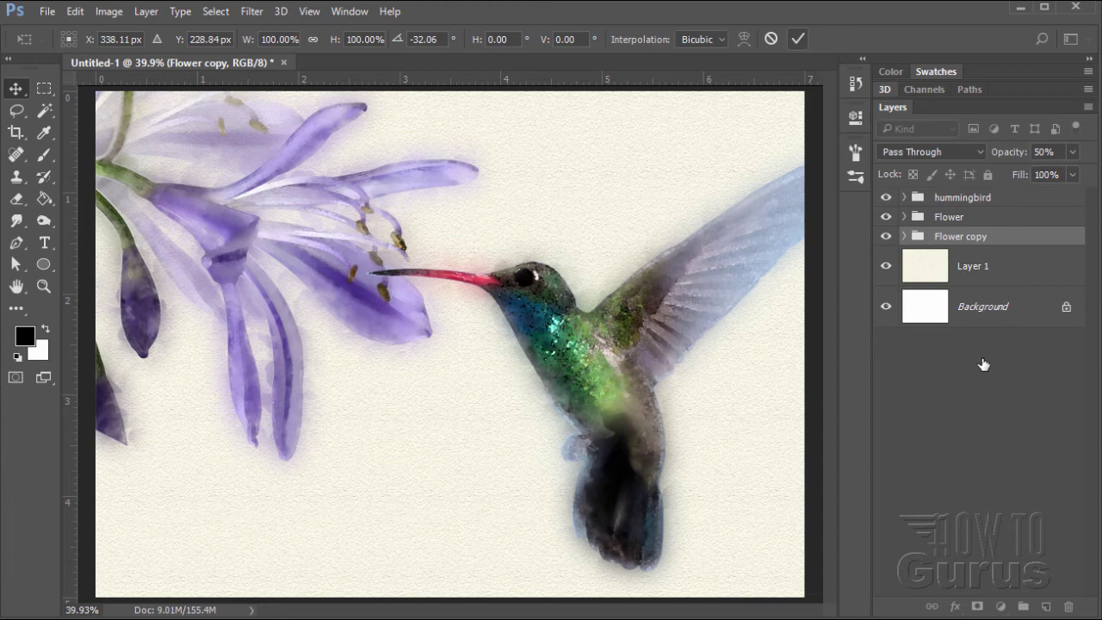
{"action": "key", "text": "Return"}
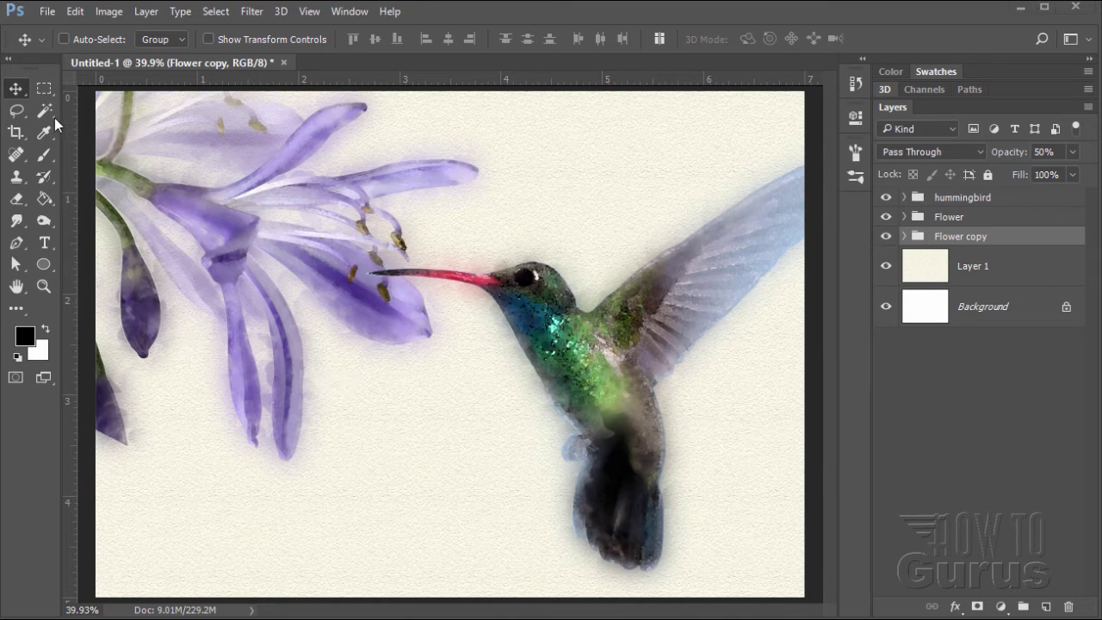
- Switch to the Brush tool and replace the current brush presets with the Wet Media Brushes set
{"action": "left_click", "coordinate": [45, 155]}
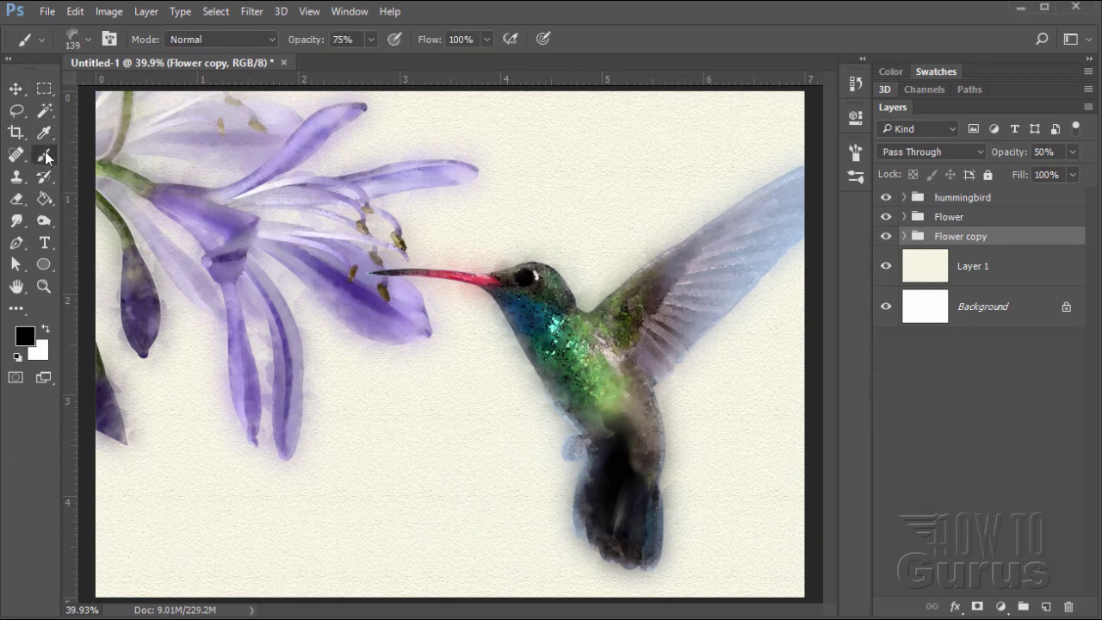
{"action": "left_click", "coordinate": [89, 38]}
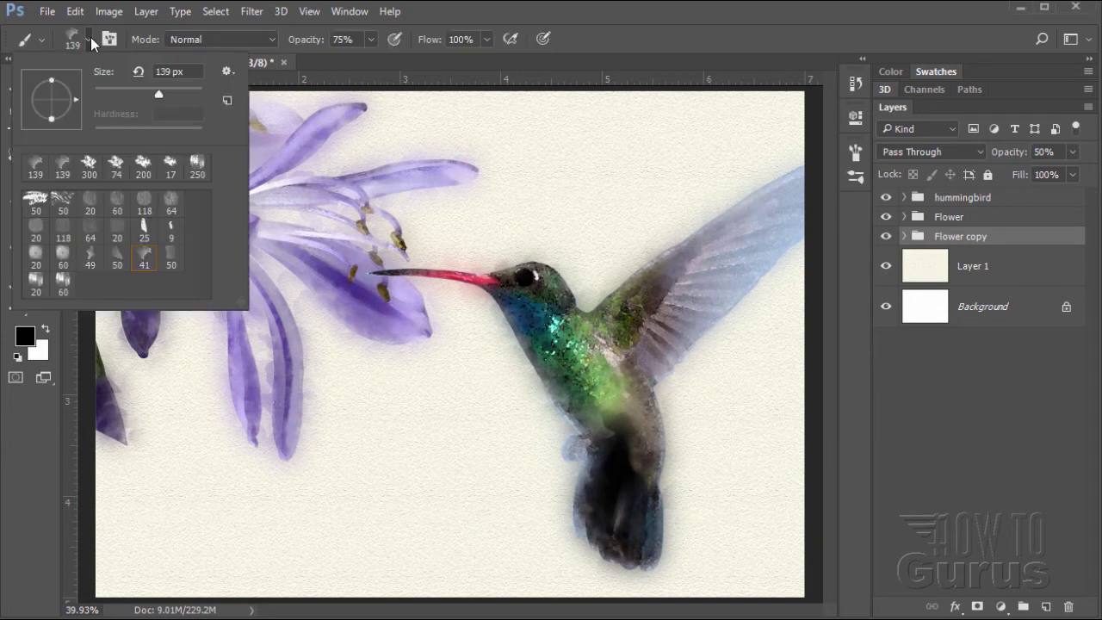
{"action": "left_click", "coordinate": [228, 73]}
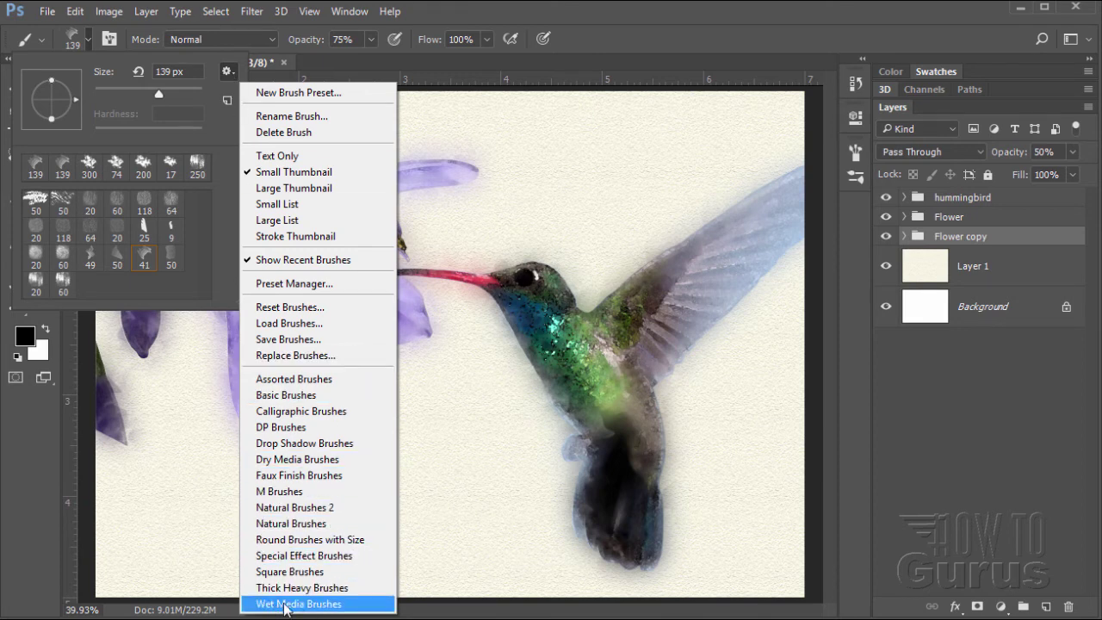
{"action": "left_click", "coordinate": [286, 604]}
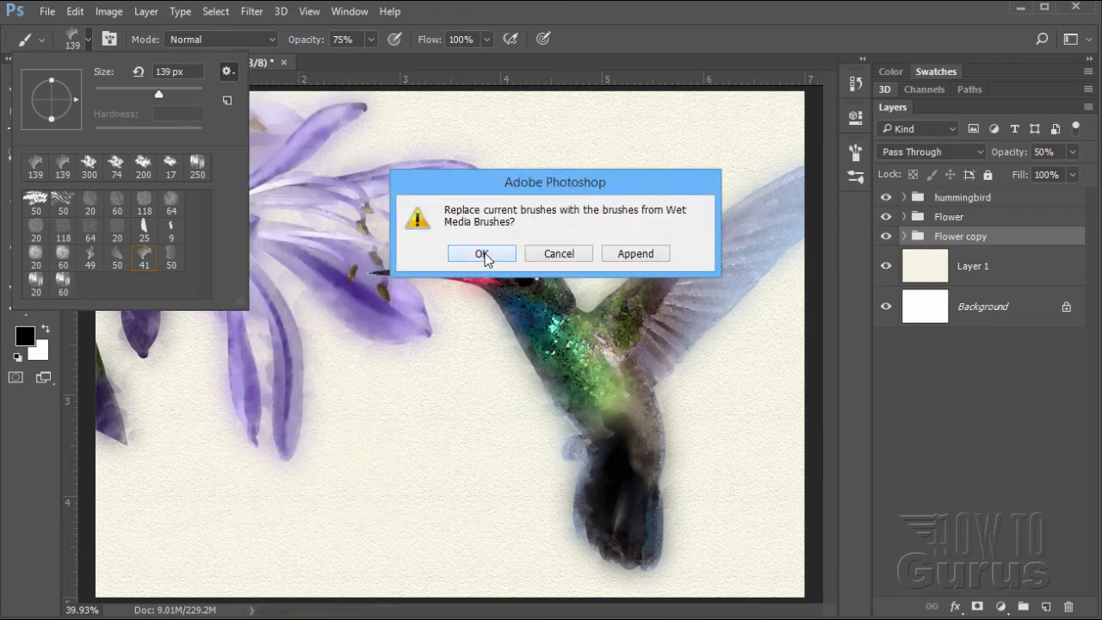
{"action": "left_click", "coordinate": [485, 255]}
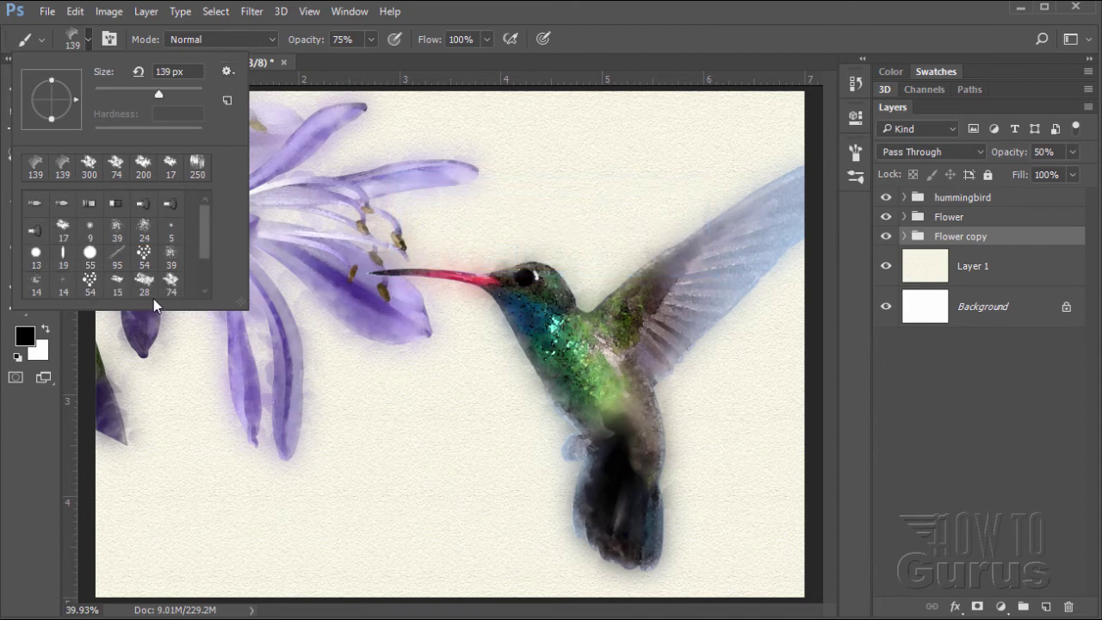
- Choose the 74 px wet media brush tip from the presets and set its size to 200 px
{"action": "mouse_move", "coordinate": [209, 227]}
{"action": "left_mouse_down"}
{"action": "mouse_move", "coordinate": [213, 265]}
{"action": "mouse_move", "coordinate": [213, 234]}
{"action": "left_mouse_up"}
{"action": "left_click", "coordinate": [173, 284]}
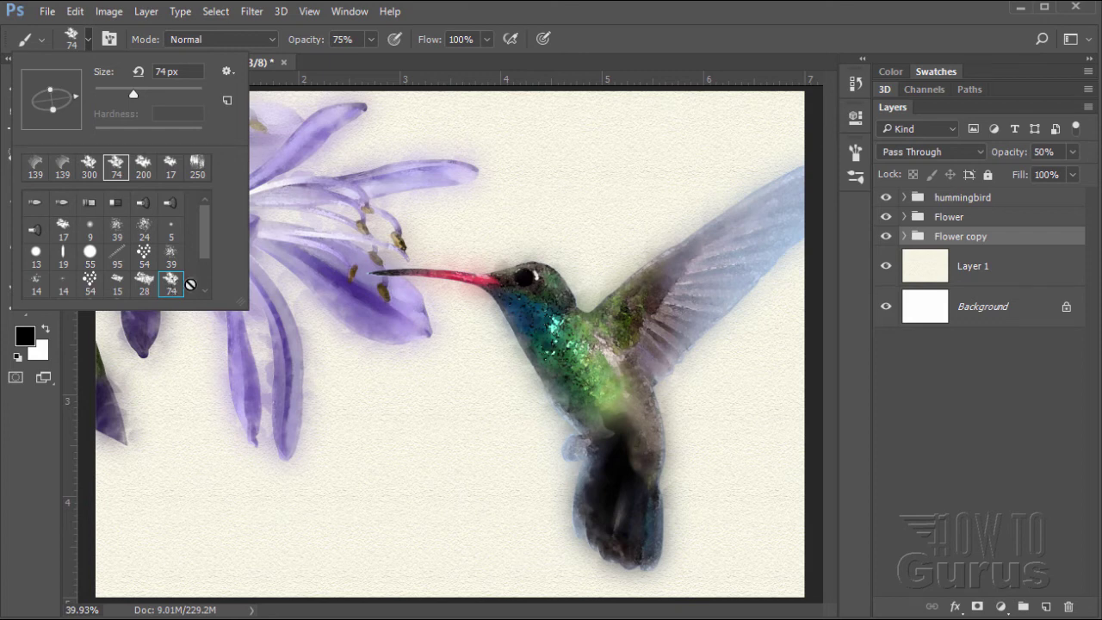
{"action": "left_click_drag", "start_coordinate": [181, 71], "coordinate": [157, 72]}
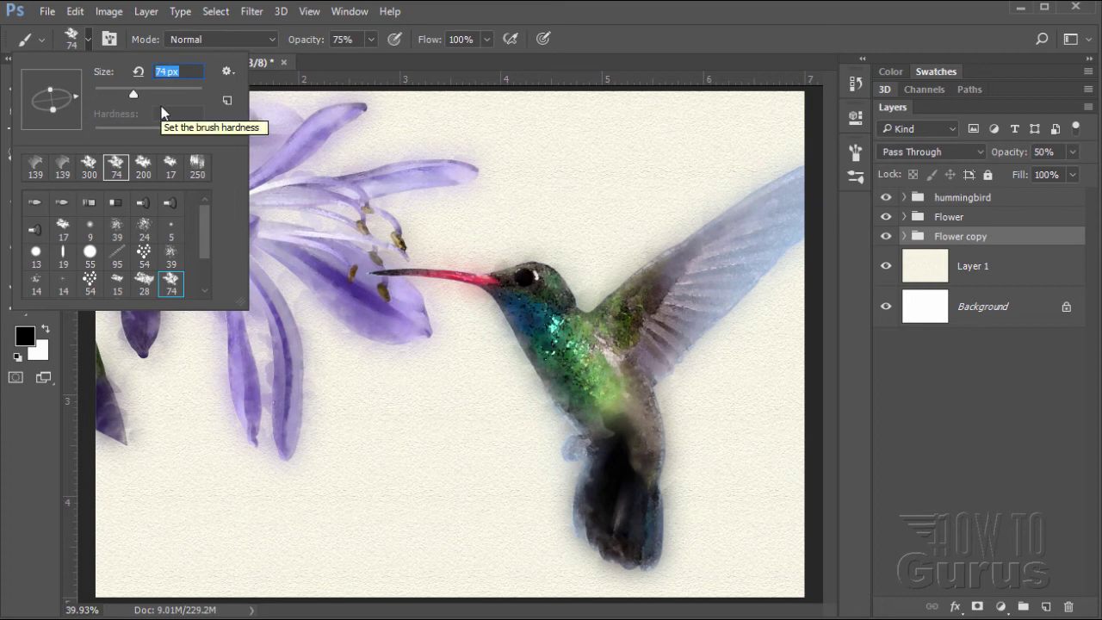
{"action": "type", "text": "200"}
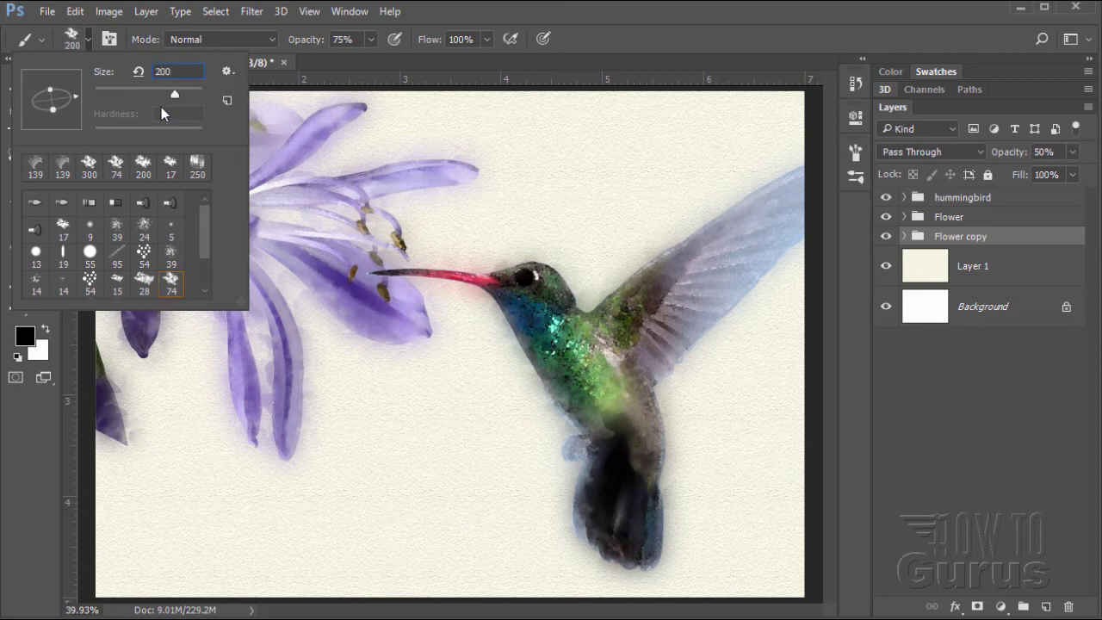
{"action": "left_click", "coordinate": [88, 40]}
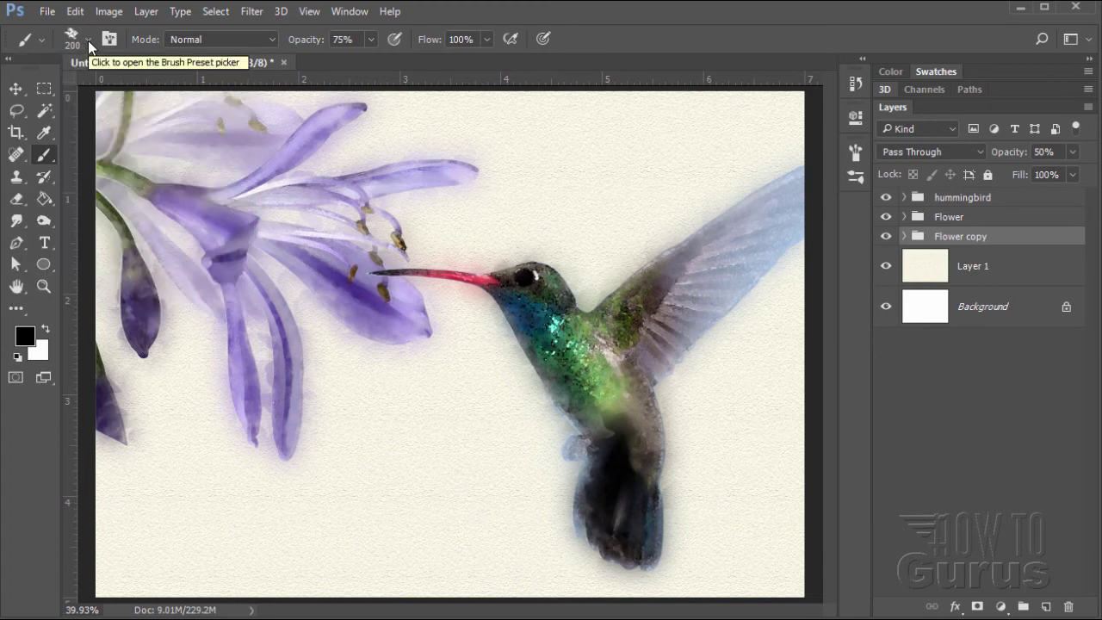
- Set the brush's size, angle and roundness jitter to 50% in Shape Dynamics and turn off Dual Brush
{"action": "left_click", "coordinate": [348, 13]}
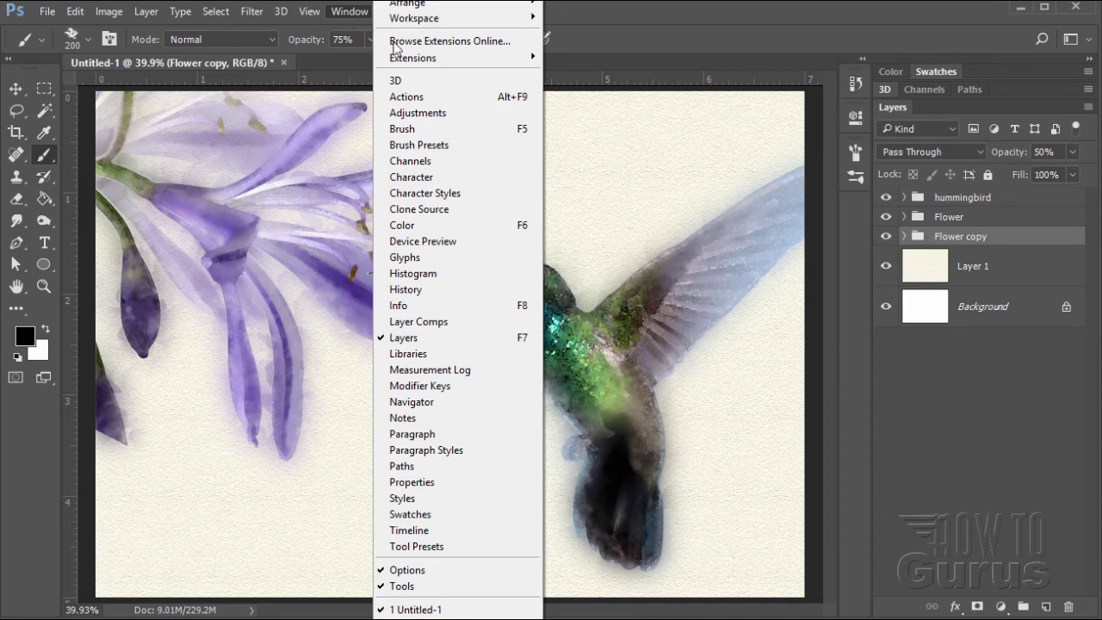
{"action": "left_click", "coordinate": [495, 129]}
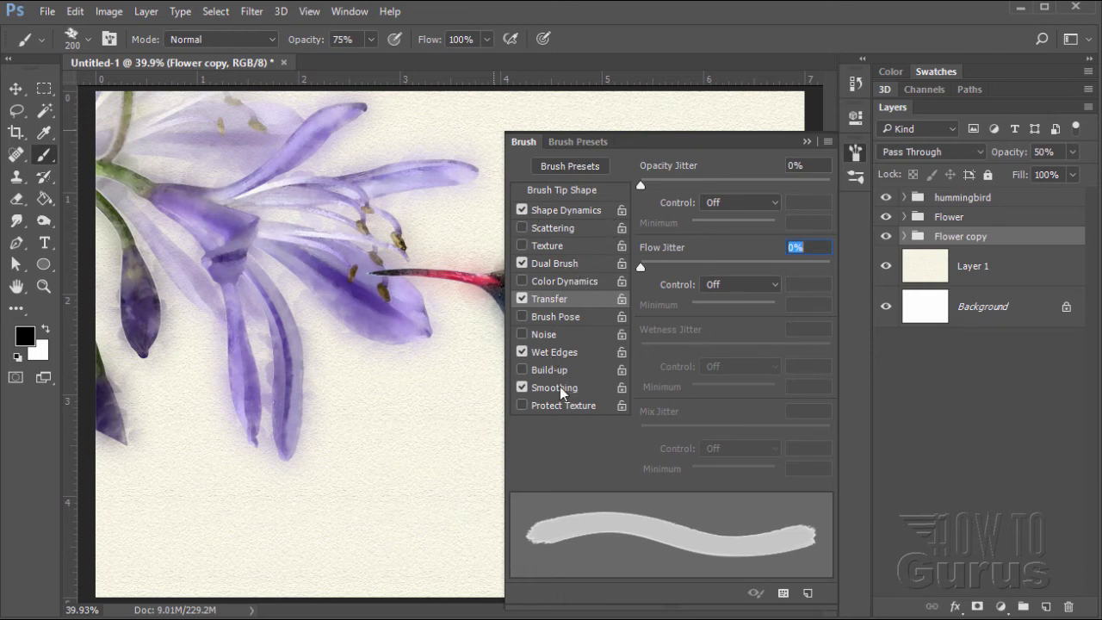
{"action": "left_click", "coordinate": [562, 213]}
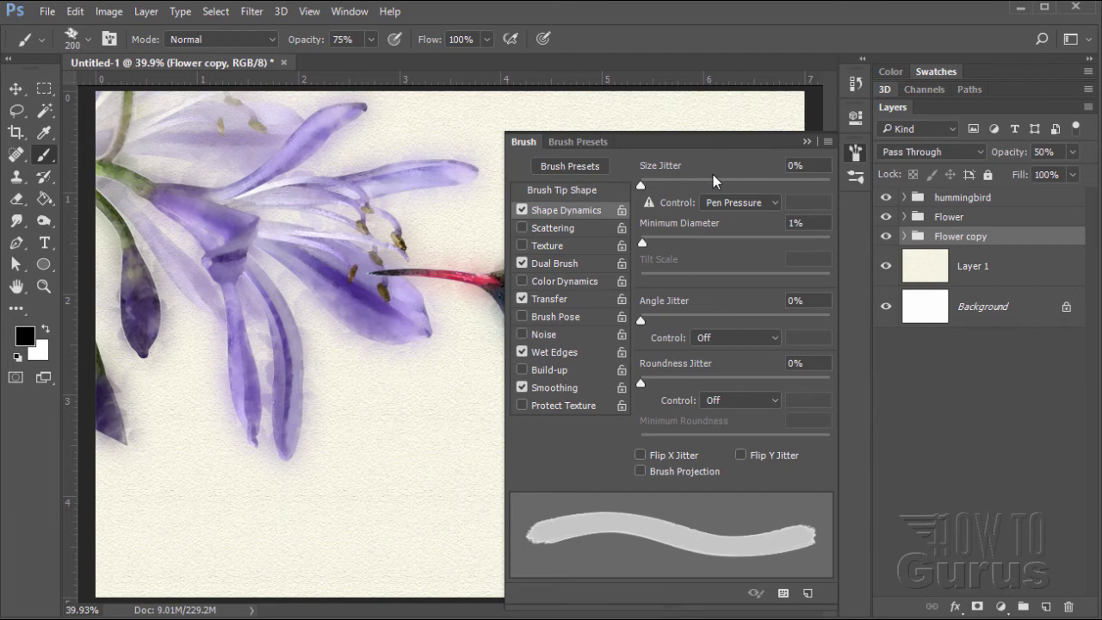
{"action": "left_click", "coordinate": [806, 166]}
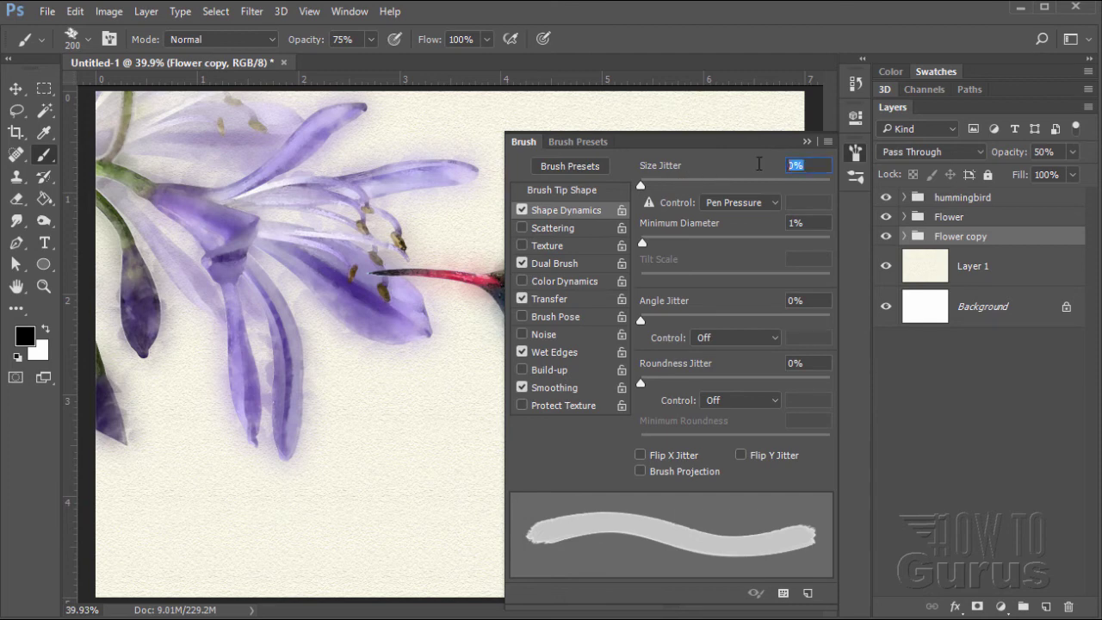
{"action": "type", "text": "50"}
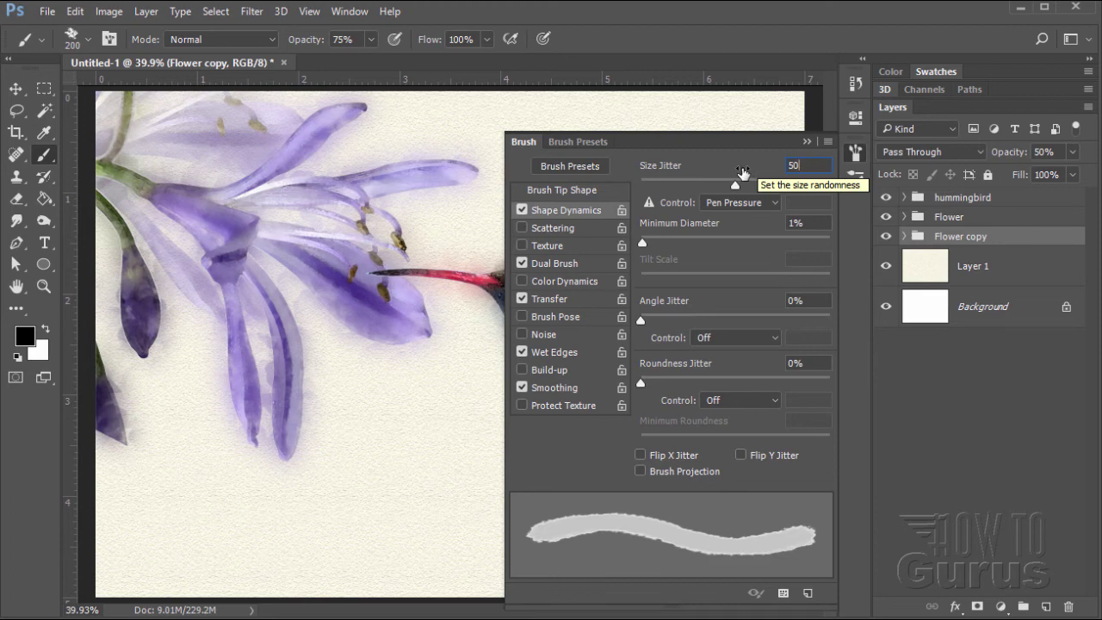
{"action": "key", "text": "Return"}
{"action": "left_click_drag", "start_coordinate": [802, 301], "coordinate": [781, 302]}
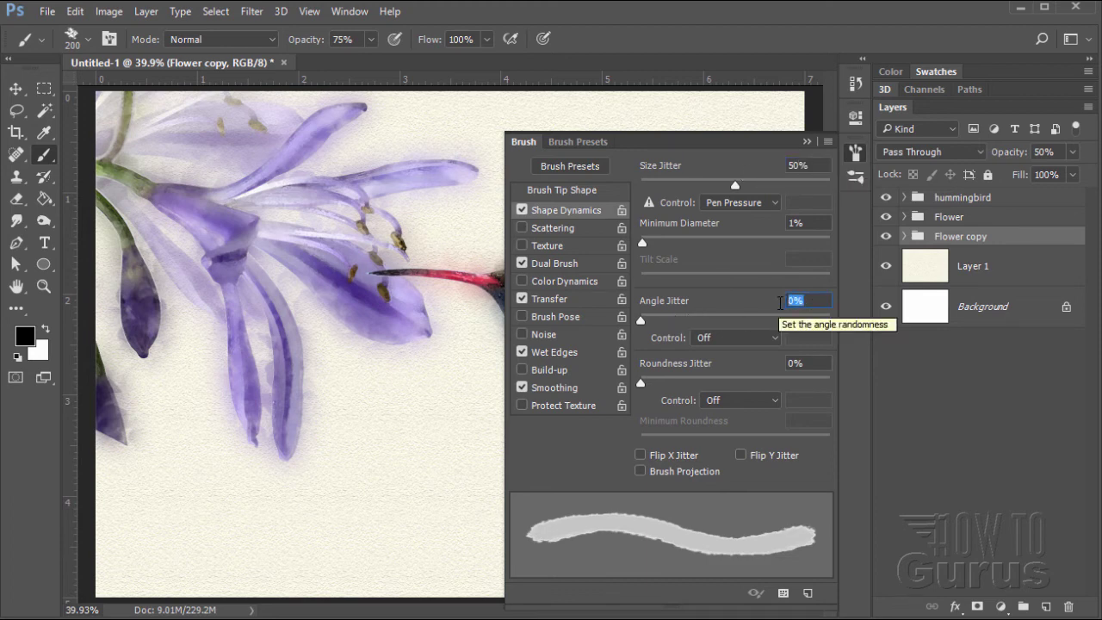
{"action": "type", "text": "50"}
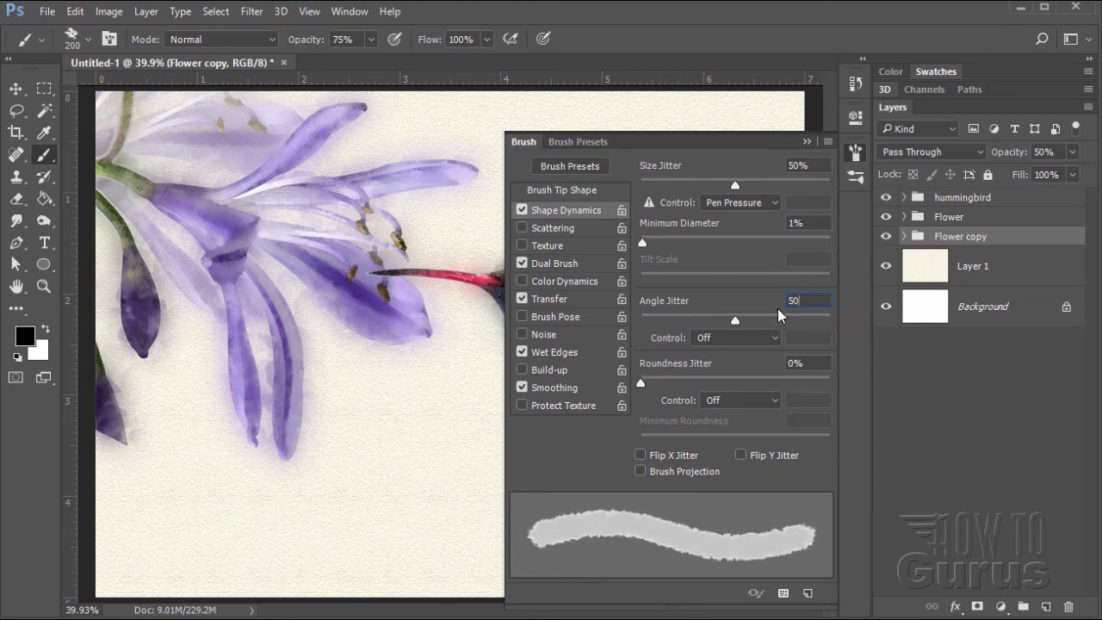
{"action": "left_click_drag", "start_coordinate": [811, 365], "coordinate": [756, 370]}
{"action": "type", "text": "50"}
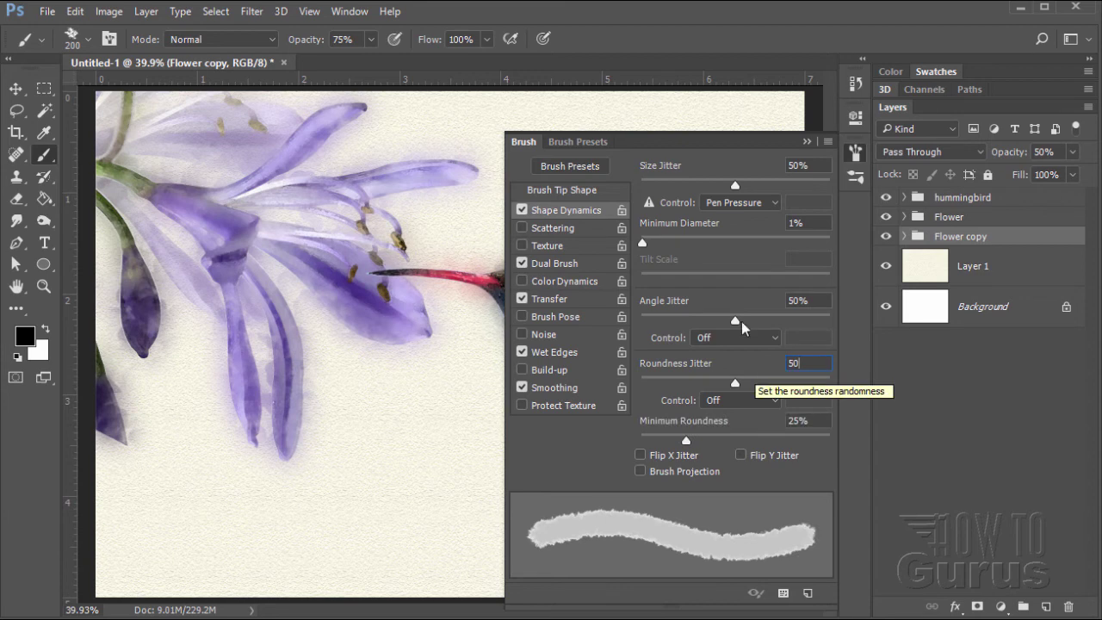
{"action": "left_click", "coordinate": [521, 264]}
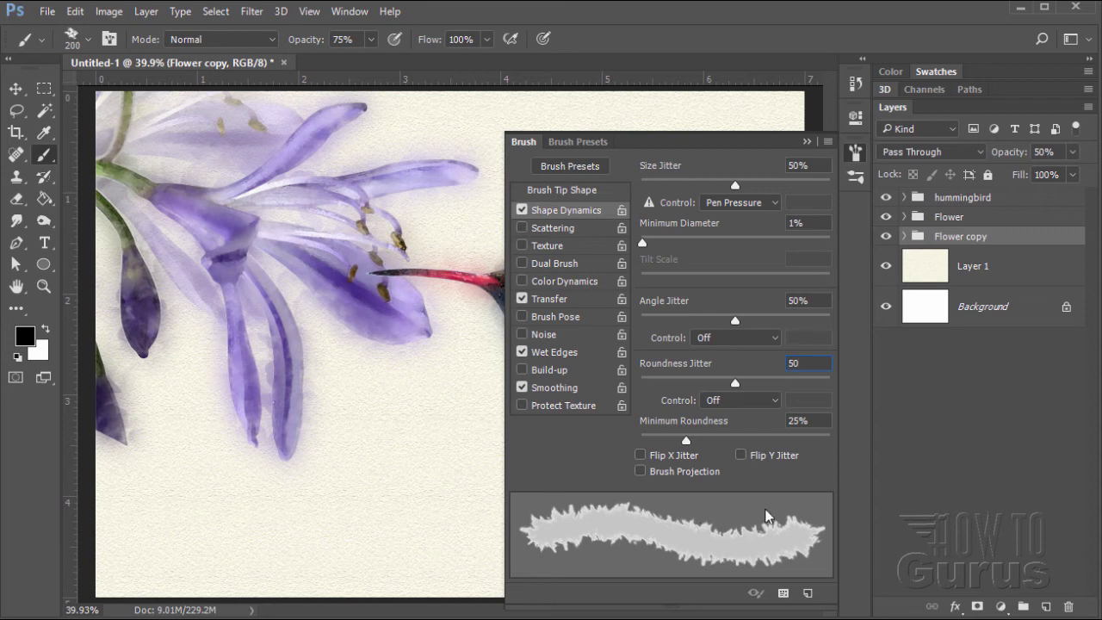
- Enable Color Dynamics for the brush and set the foreground/background jitter and hue jitter to 50%
{"action": "left_click", "coordinate": [564, 282]}
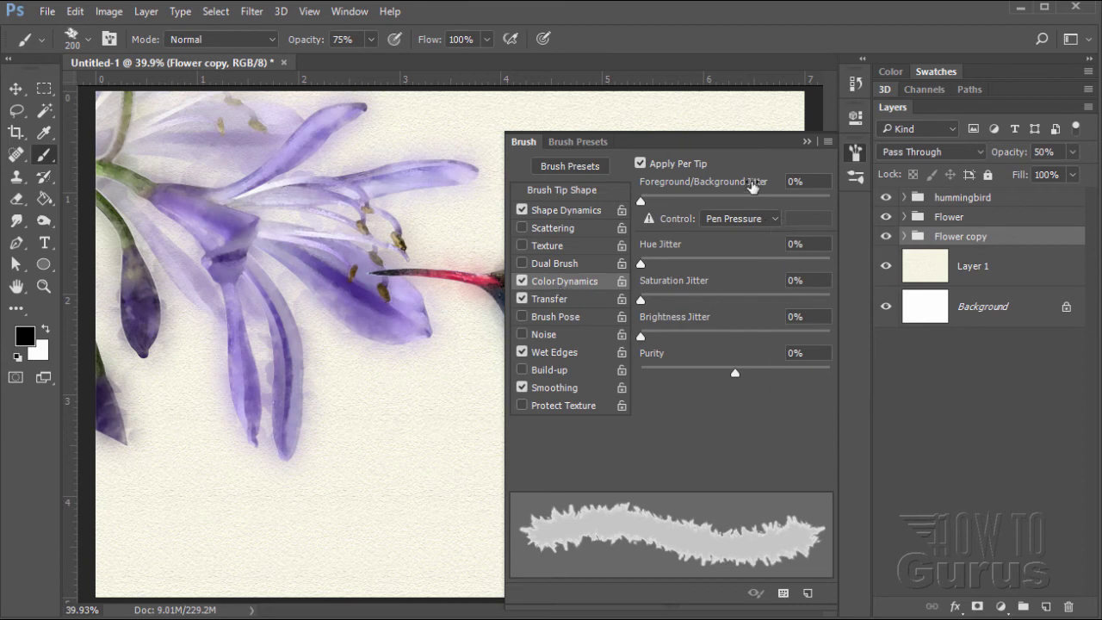
{"action": "left_click", "coordinate": [780, 181]}
{"action": "type", "text": "1"}
{"action": "key", "text": "BackSpace"}
{"action": "type", "text": "50"}
{"action": "key", "text": "Tab"}
{"action": "type", "text": "5"}
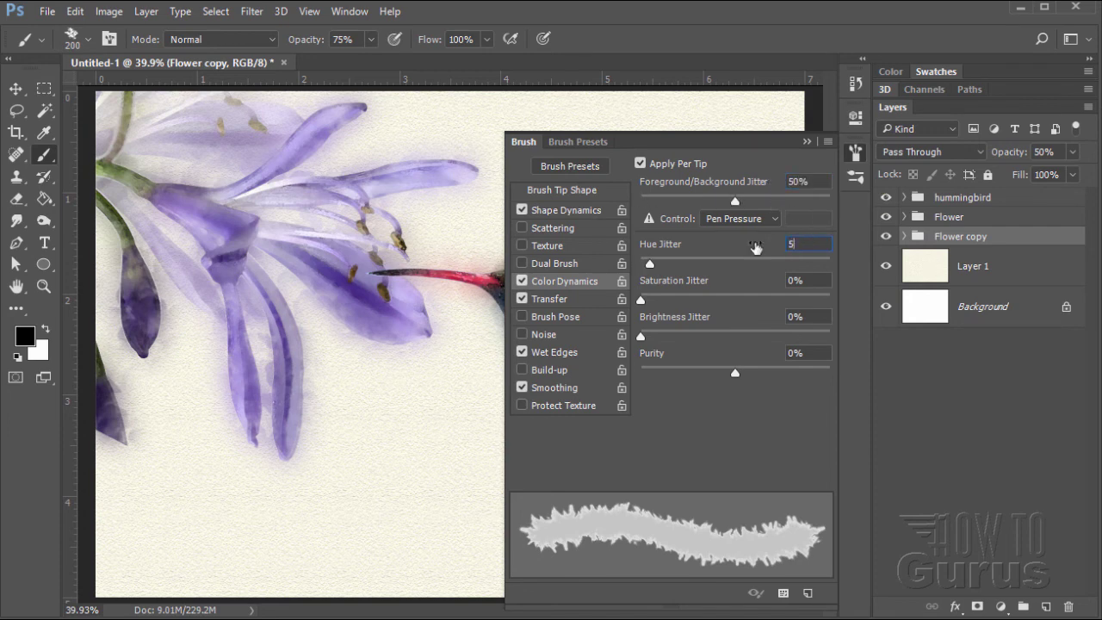
{"action": "type", "text": "0"}
{"action": "key", "text": "Tab"}
- Set the brush's saturation jitter, brightness jitter and purity to 50% and turn off Transfer
{"action": "left_click", "coordinate": [784, 280]}
{"action": "left_click_drag", "start_coordinate": [809, 278], "coordinate": [764, 283]}
{"action": "type", "text": "50"}
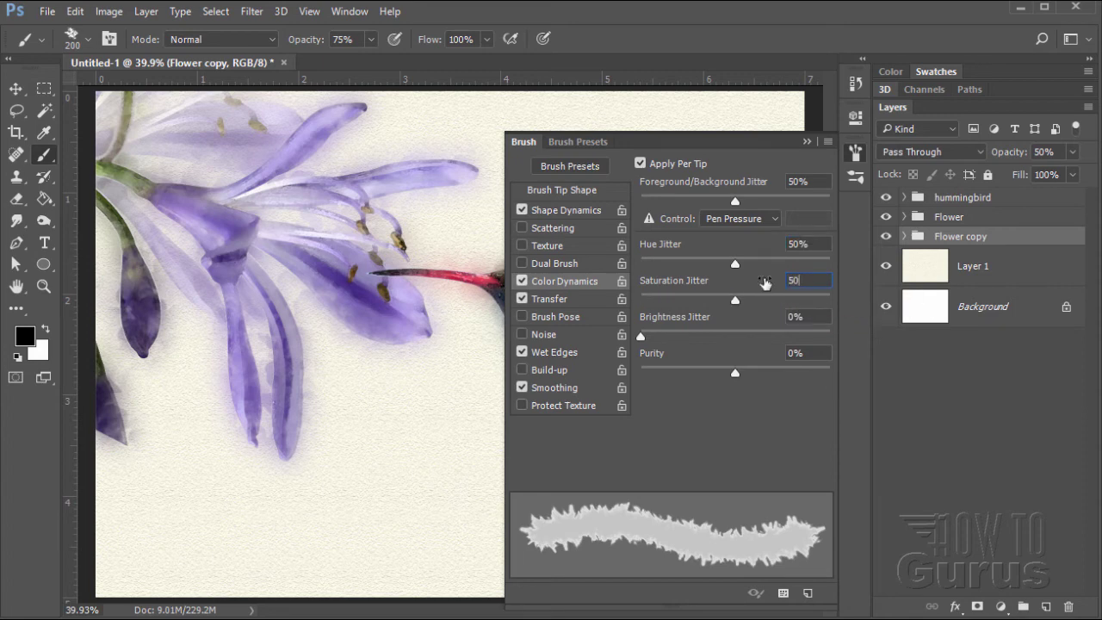
{"action": "left_click_drag", "start_coordinate": [806, 316], "coordinate": [765, 318]}
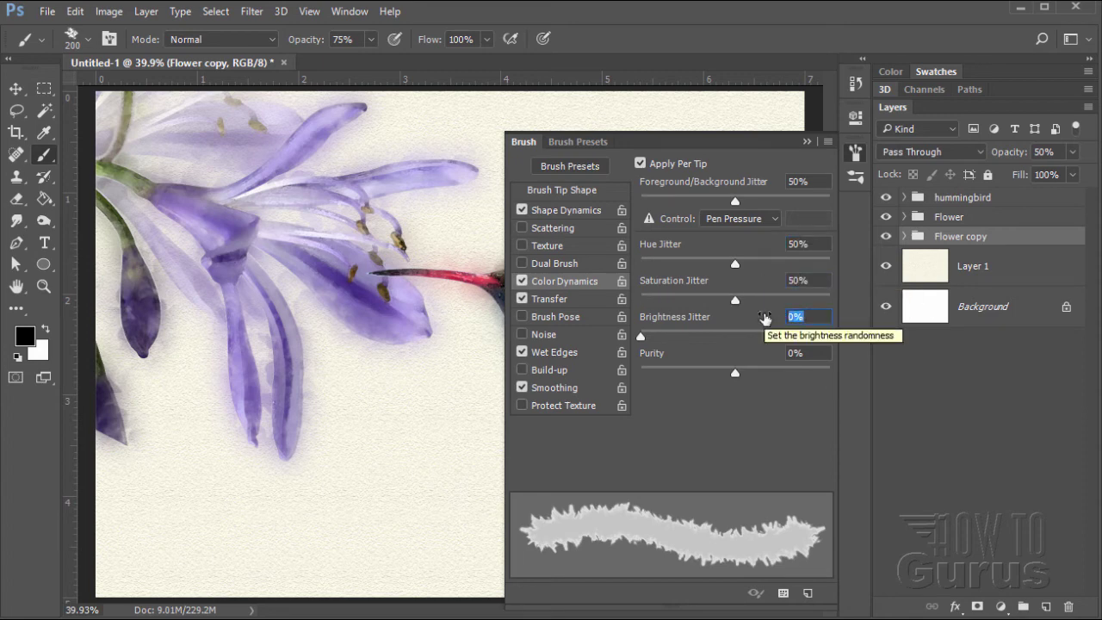
{"action": "type", "text": "50"}
{"action": "left_click_drag", "start_coordinate": [815, 355], "coordinate": [760, 354]}
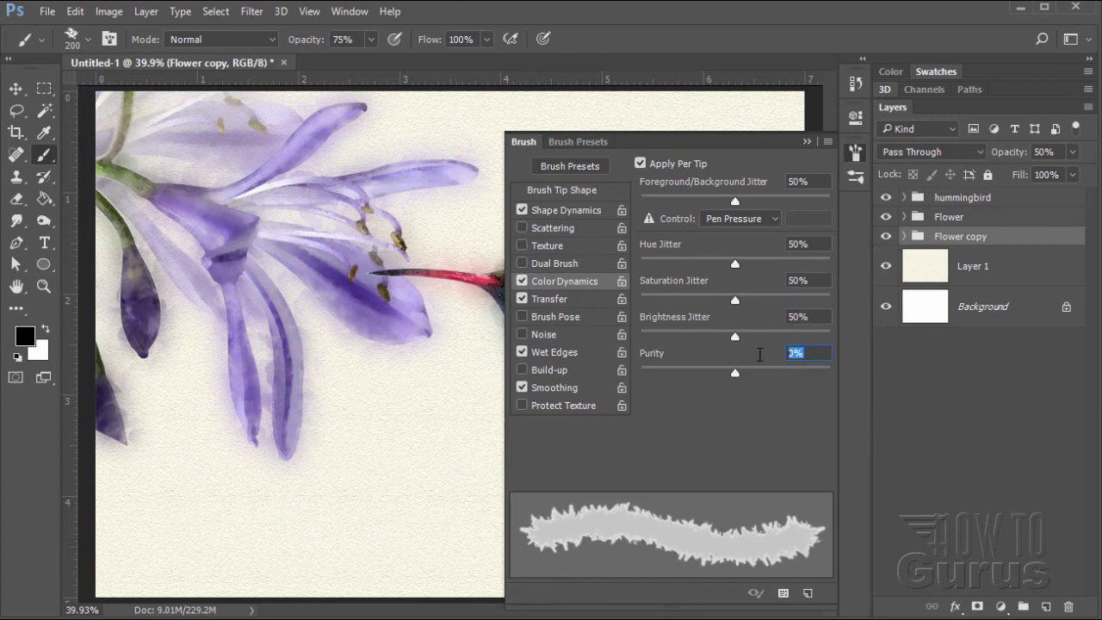
{"action": "type", "text": "50"}
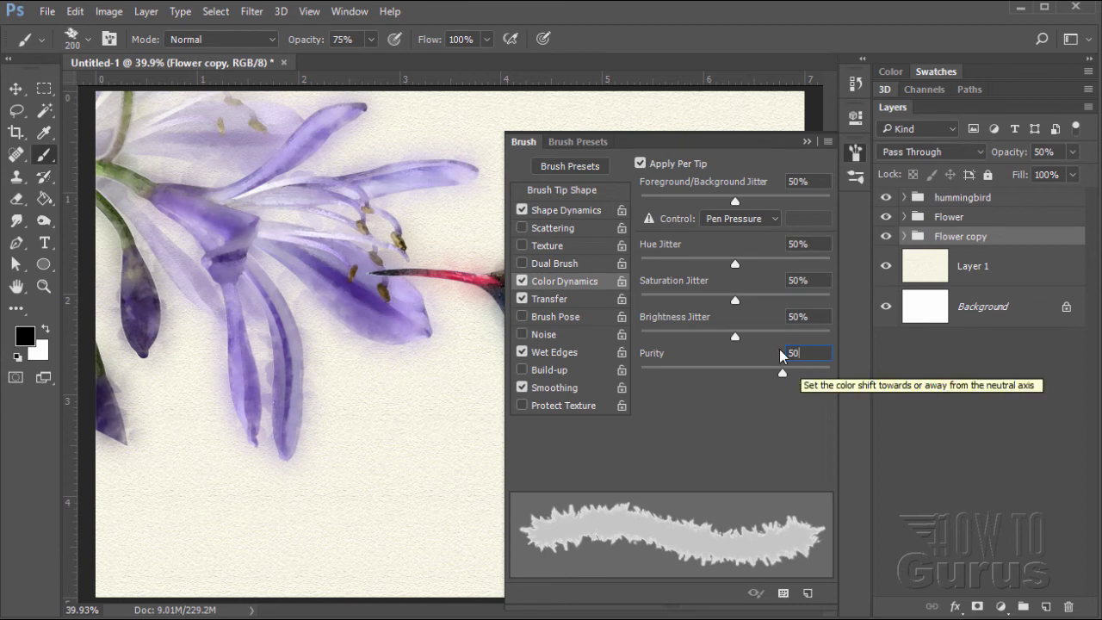
{"action": "left_click", "coordinate": [522, 299]}
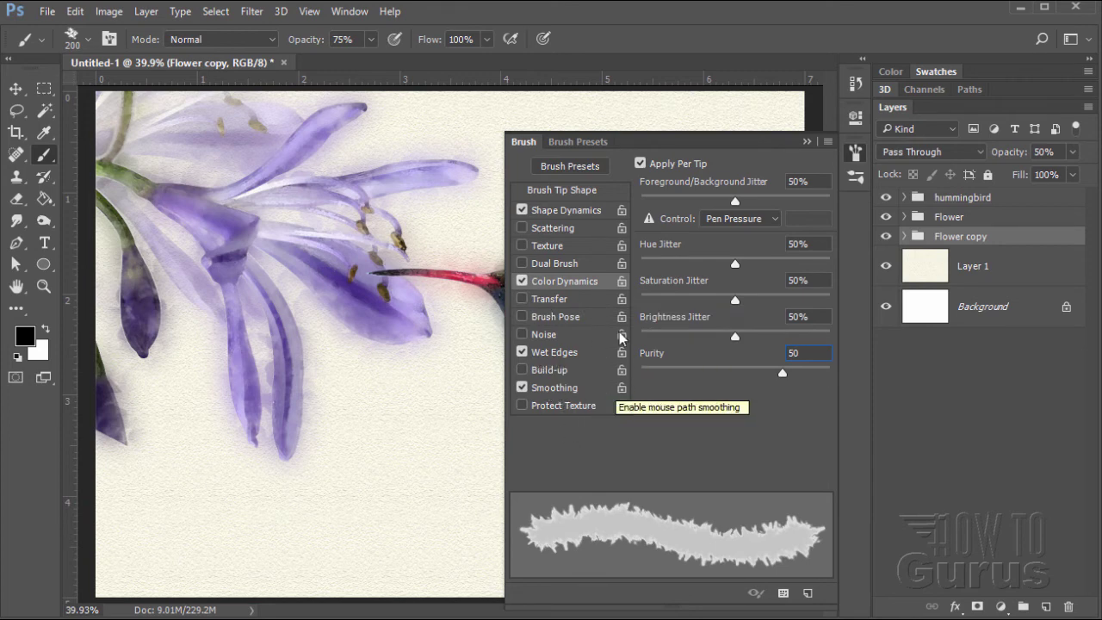
{"action": "left_click", "coordinate": [807, 142]}
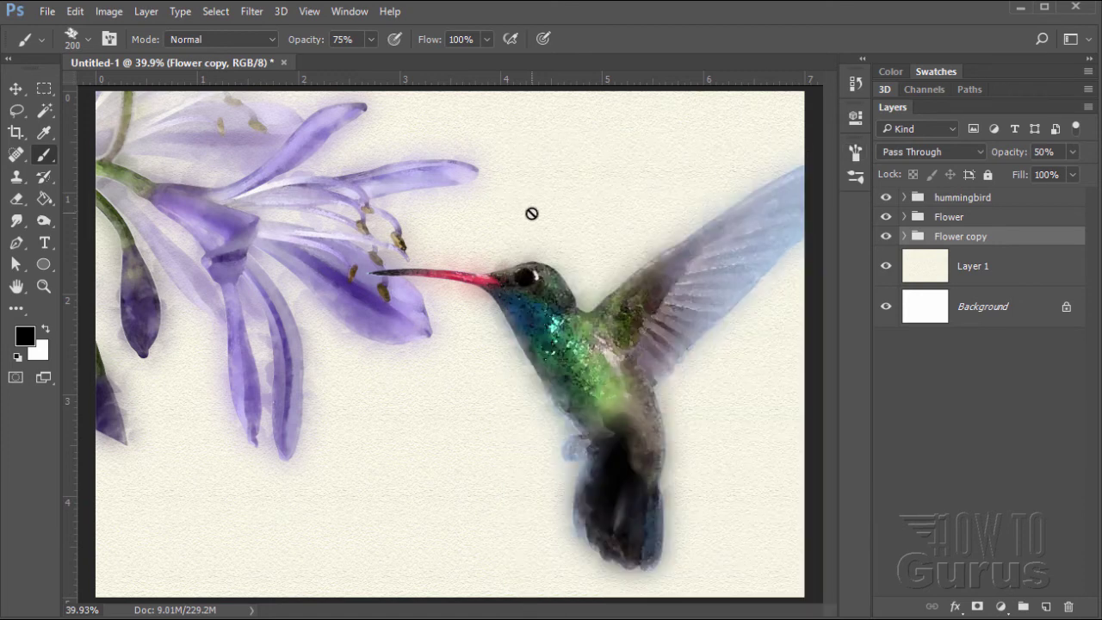
- Add a new layer above the hummingbird group and sample light purple as foreground and dark purple as background color from the flower
{"action": "left_click", "coordinate": [959, 200]}
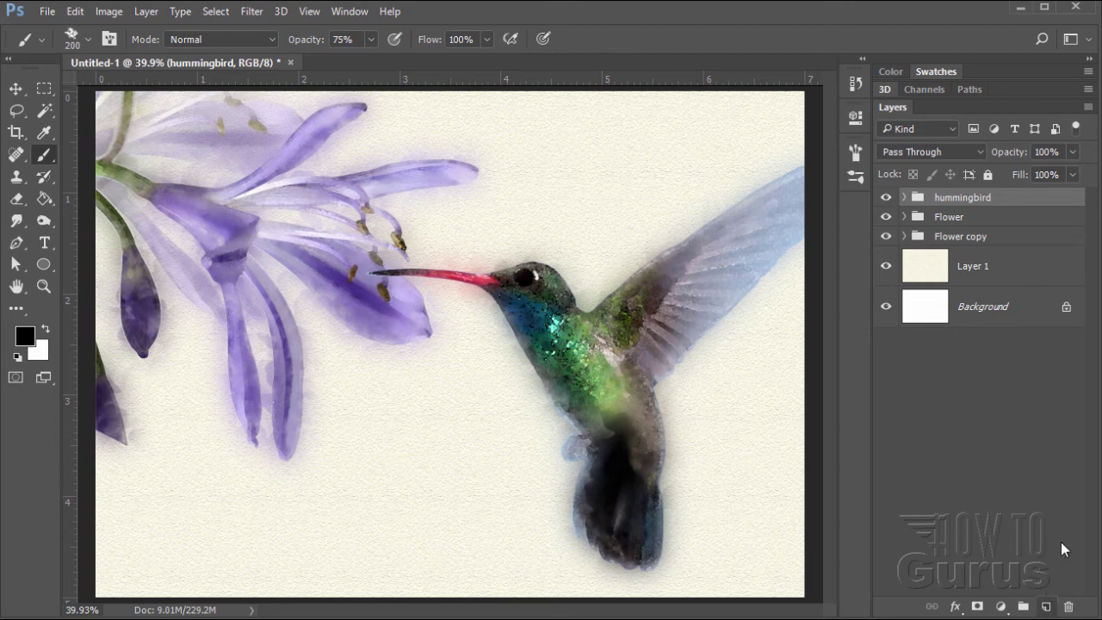
{"action": "left_click", "coordinate": [1046, 607]}
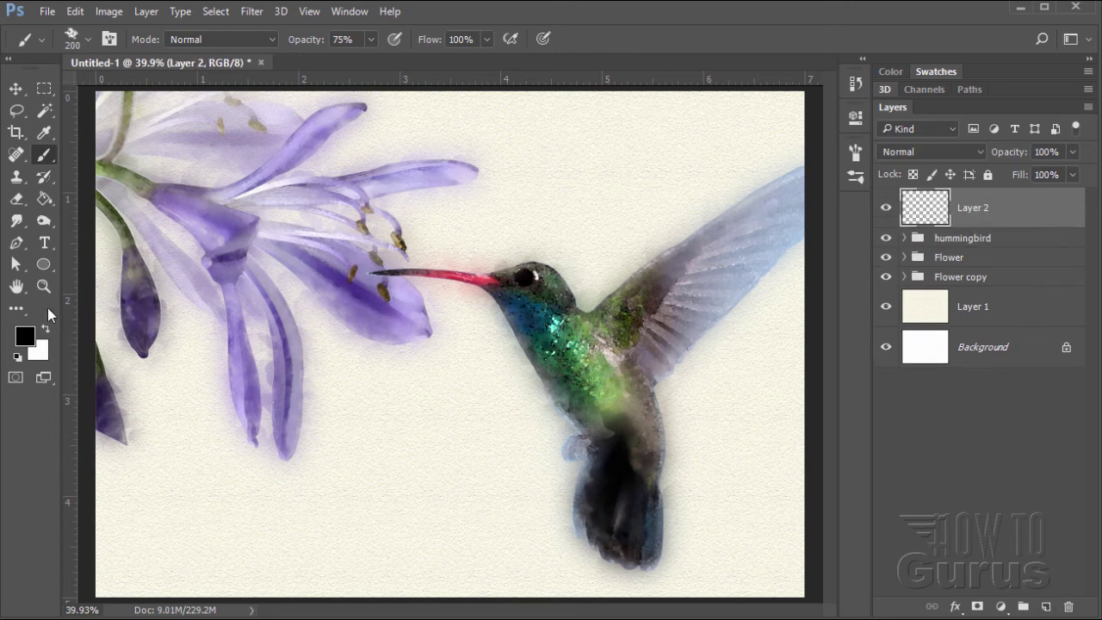
{"action": "left_click", "coordinate": [46, 133]}
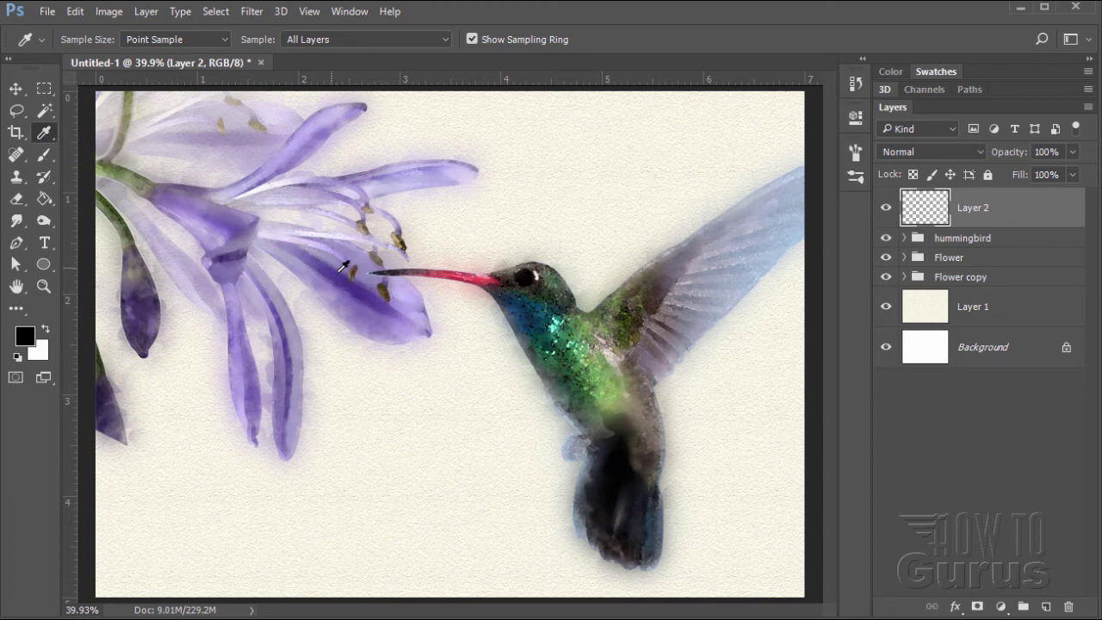
{"action": "left_click", "coordinate": [357, 286]}
{"action": "left_click", "coordinate": [401, 296]}
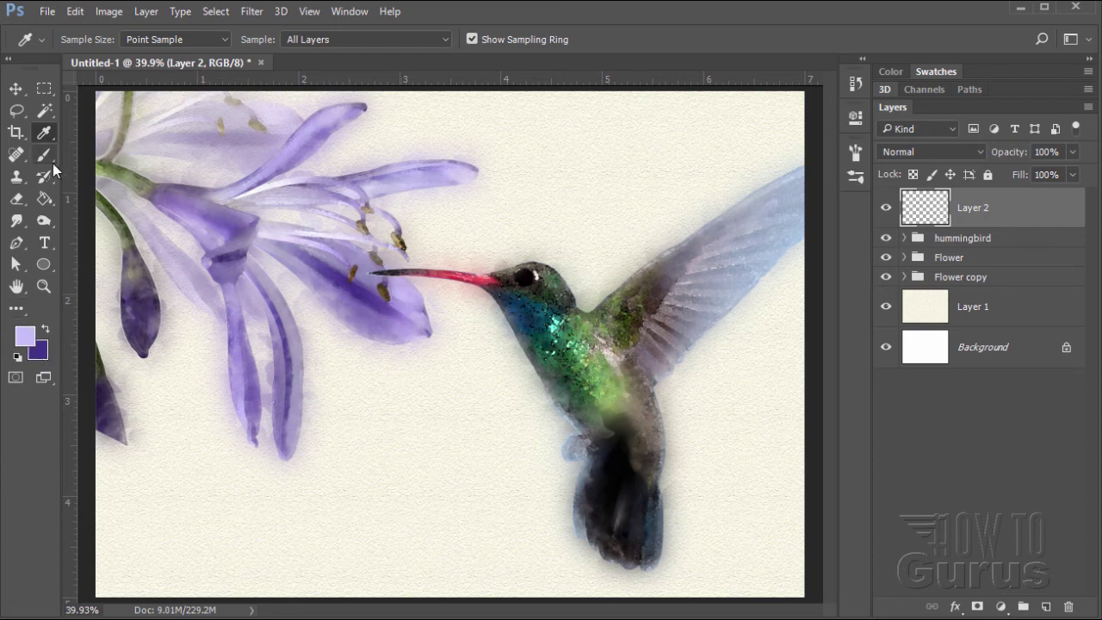
- Scatter color-varied brush splatters over the petals, stems and buds of the flower on Layer 2 with the Brush tool at 75% opacity
{"action": "left_click", "coordinate": [51, 161]}
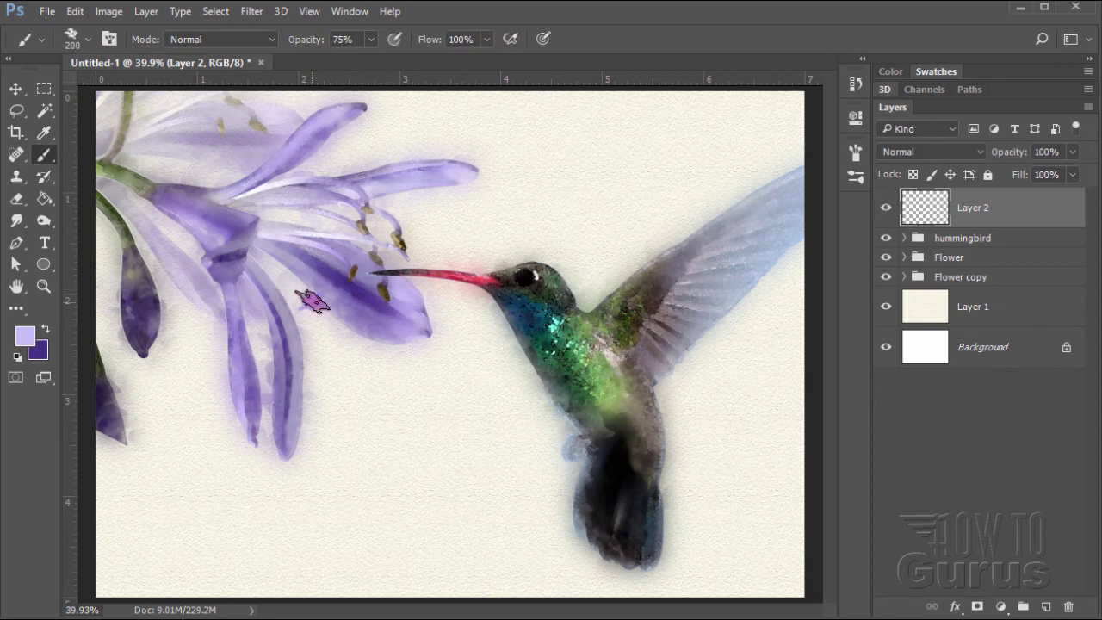
{"action": "left_click", "coordinate": [330, 315]}
{"action": "left_click", "coordinate": [370, 328]}
{"action": "left_click", "coordinate": [368, 346]}
{"action": "left_click", "coordinate": [379, 357]}
{"action": "left_click", "coordinate": [314, 368]}
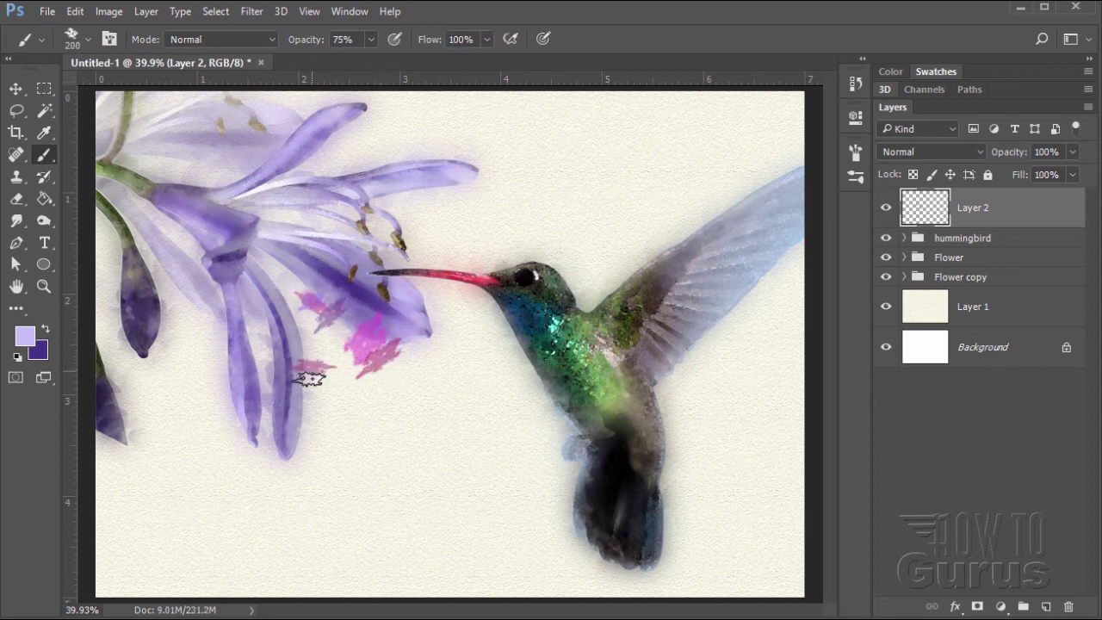
{"action": "left_click", "coordinate": [305, 397]}
{"action": "left_click", "coordinate": [269, 357]}
{"action": "left_click", "coordinate": [233, 341]}
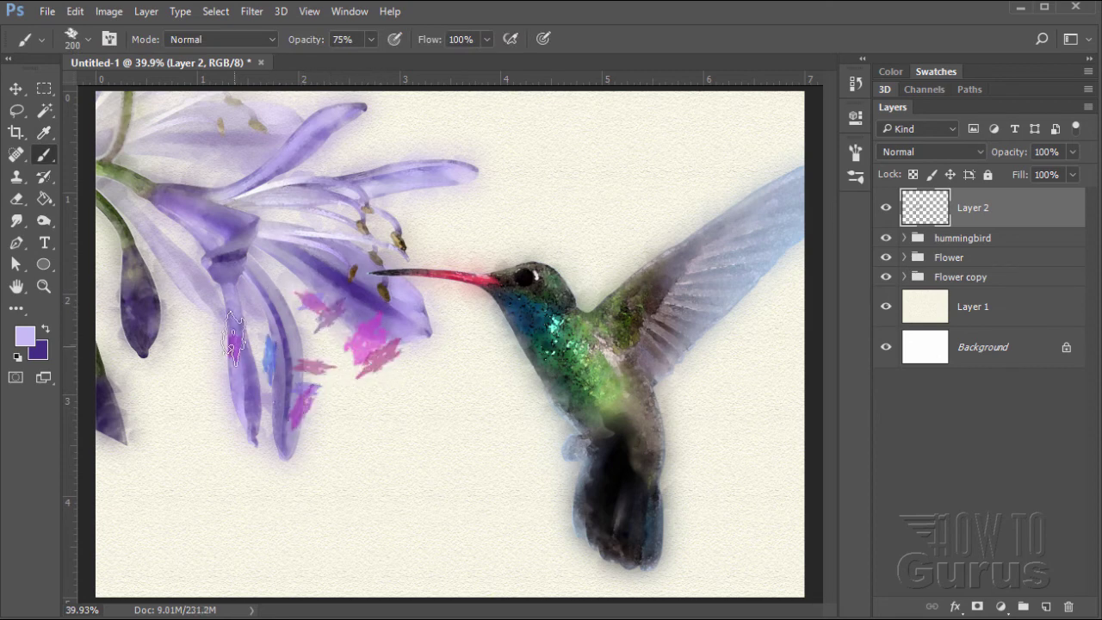
{"action": "left_click", "coordinate": [234, 317]}
{"action": "left_click", "coordinate": [254, 288]}
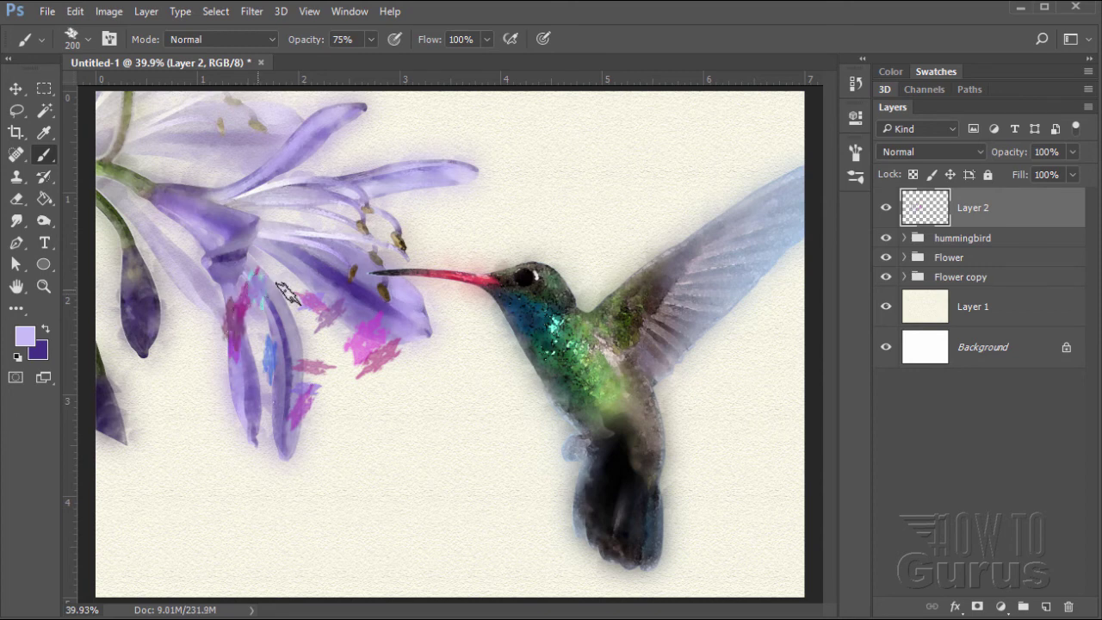
{"action": "left_click", "coordinate": [286, 260]}
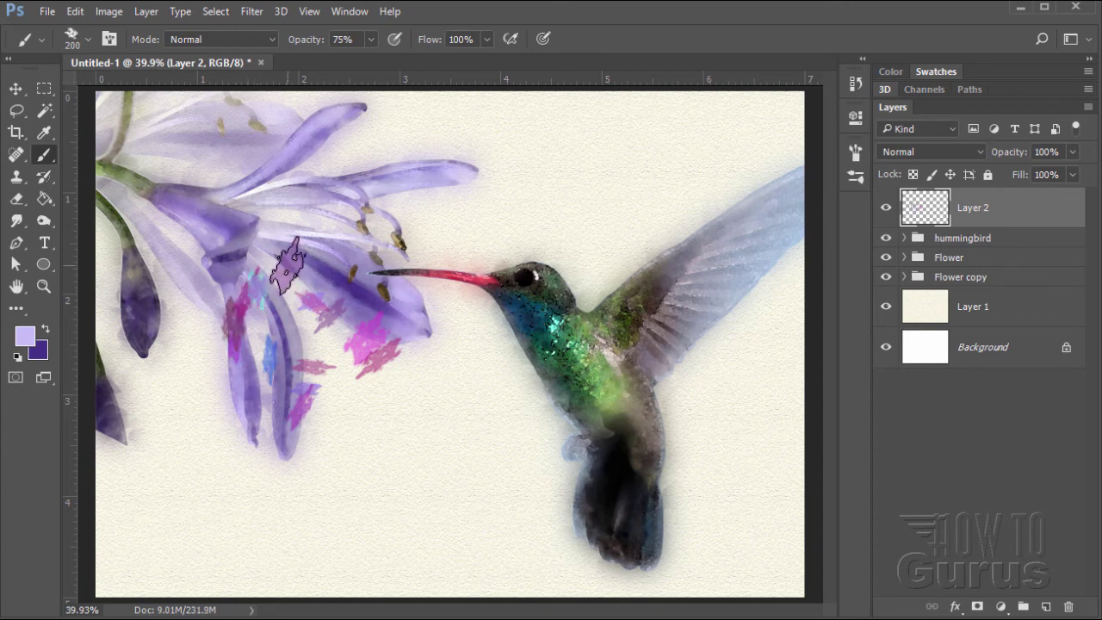
{"action": "left_click", "coordinate": [337, 234]}
{"action": "left_click", "coordinate": [398, 276]}
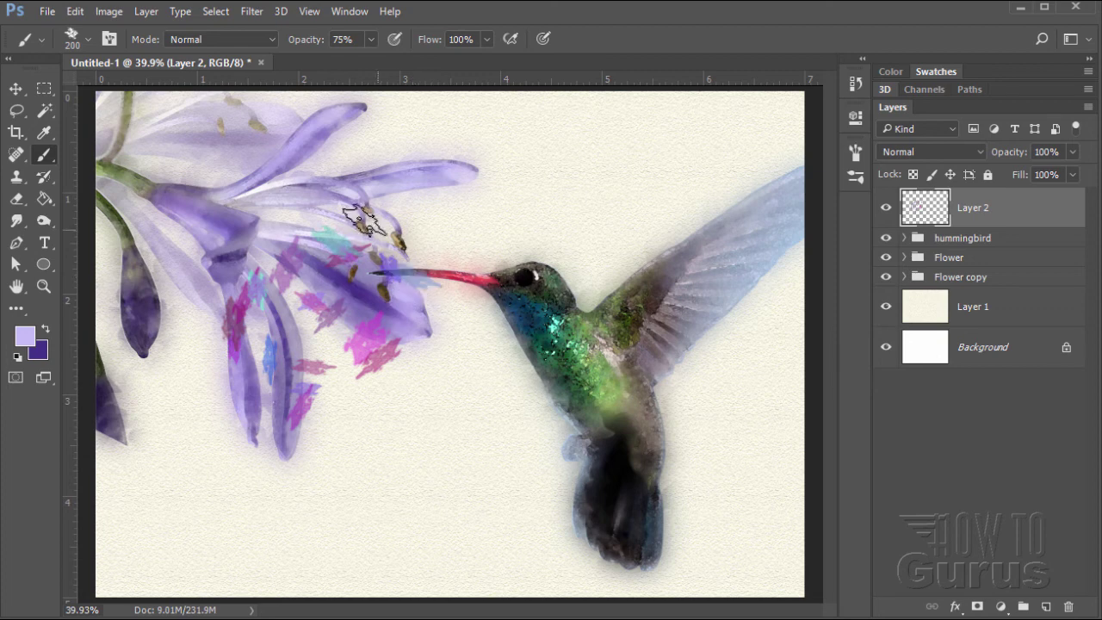
{"action": "left_click", "coordinate": [348, 193]}
{"action": "left_click", "coordinate": [417, 161]}
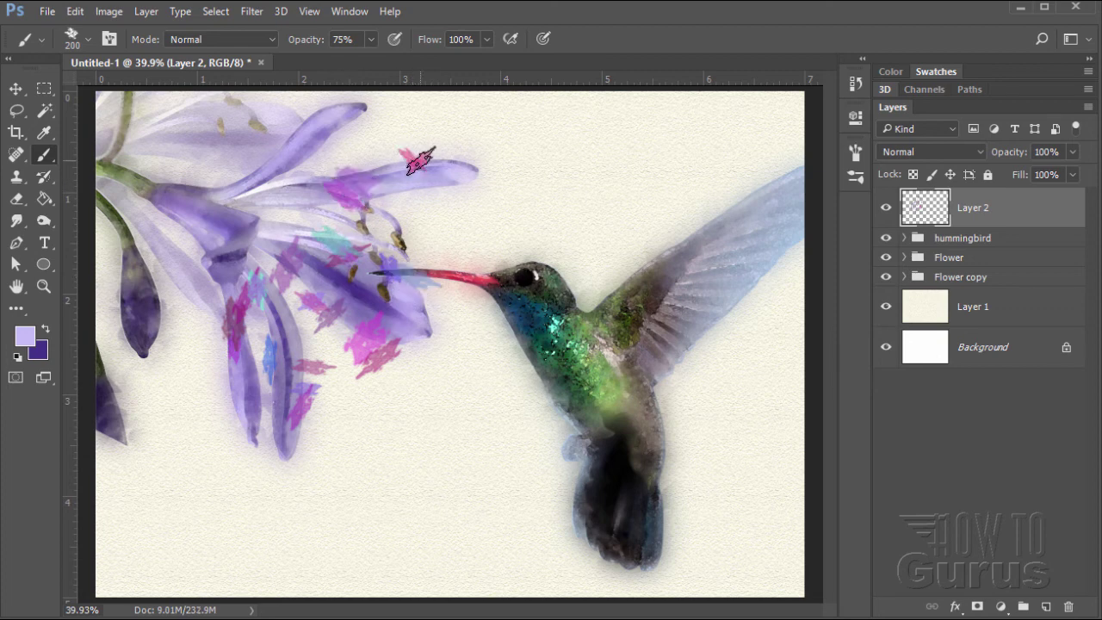
{"action": "left_click", "coordinate": [422, 161]}
{"action": "left_click", "coordinate": [467, 163]}
{"action": "left_click", "coordinate": [441, 179]}
{"action": "left_click", "coordinate": [413, 180]}
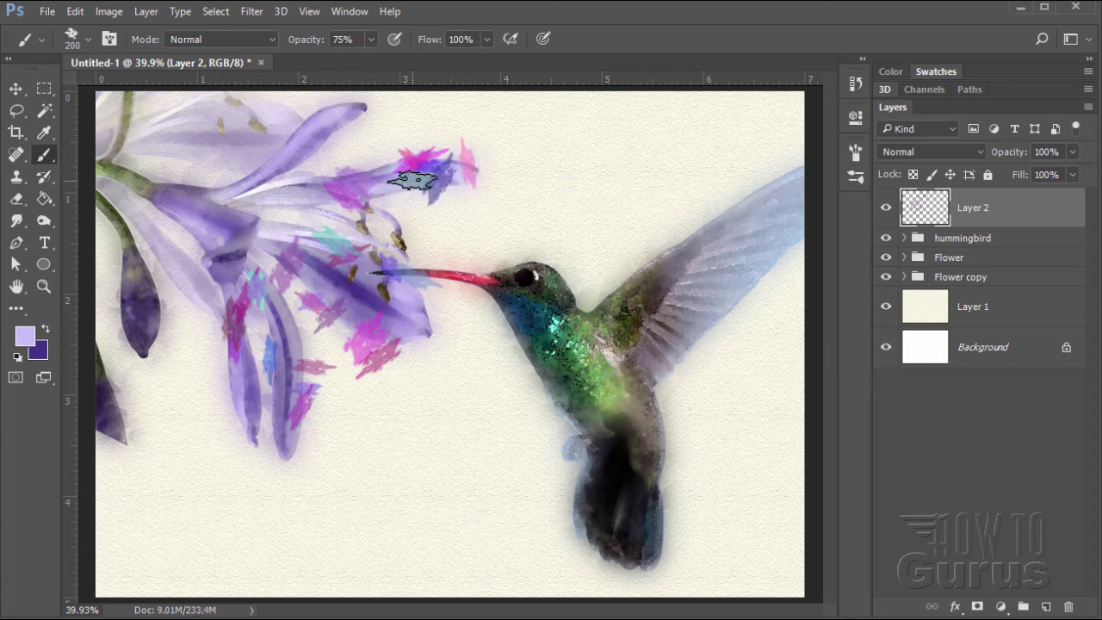
{"action": "left_click", "coordinate": [287, 136]}
{"action": "left_click", "coordinate": [306, 133]}
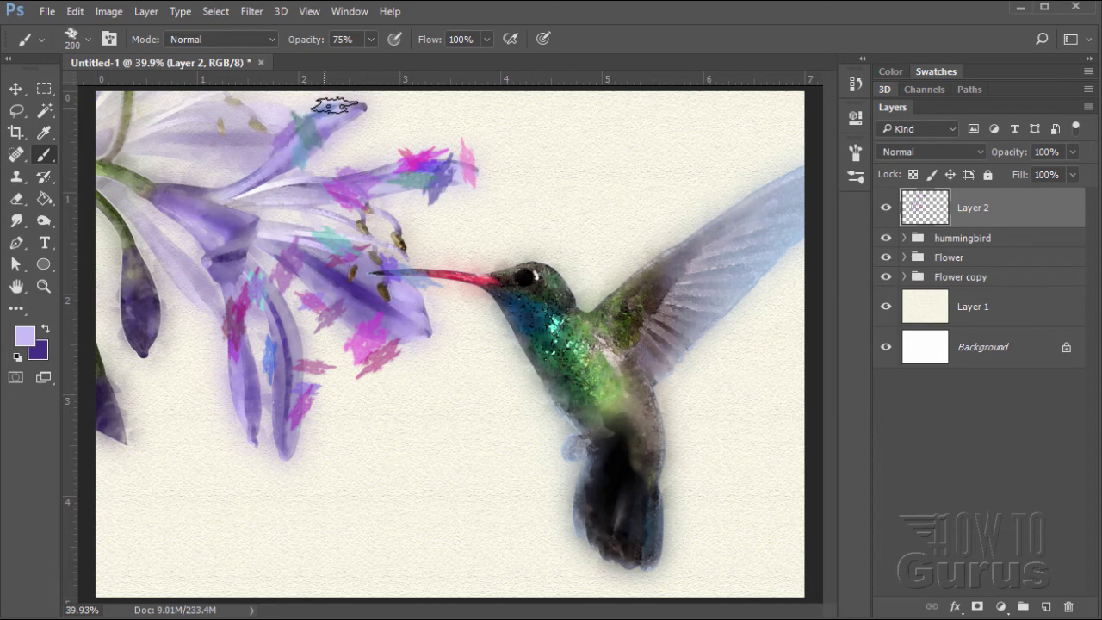
{"action": "left_click", "coordinate": [323, 113]}
{"action": "left_click", "coordinate": [235, 163]}
{"action": "left_click", "coordinate": [241, 180]}
{"action": "left_click", "coordinate": [234, 183]}
{"action": "left_click", "coordinate": [191, 194]}
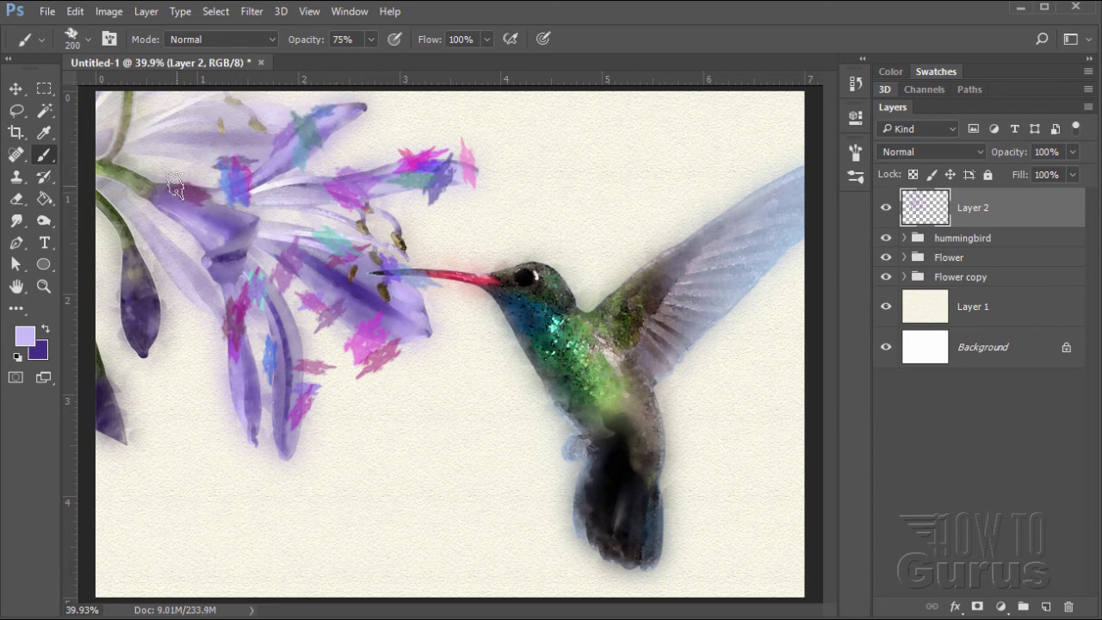
{"action": "left_click", "coordinate": [176, 186]}
{"action": "left_click", "coordinate": [163, 205]}
{"action": "left_click", "coordinate": [160, 211]}
{"action": "left_click", "coordinate": [148, 190]}
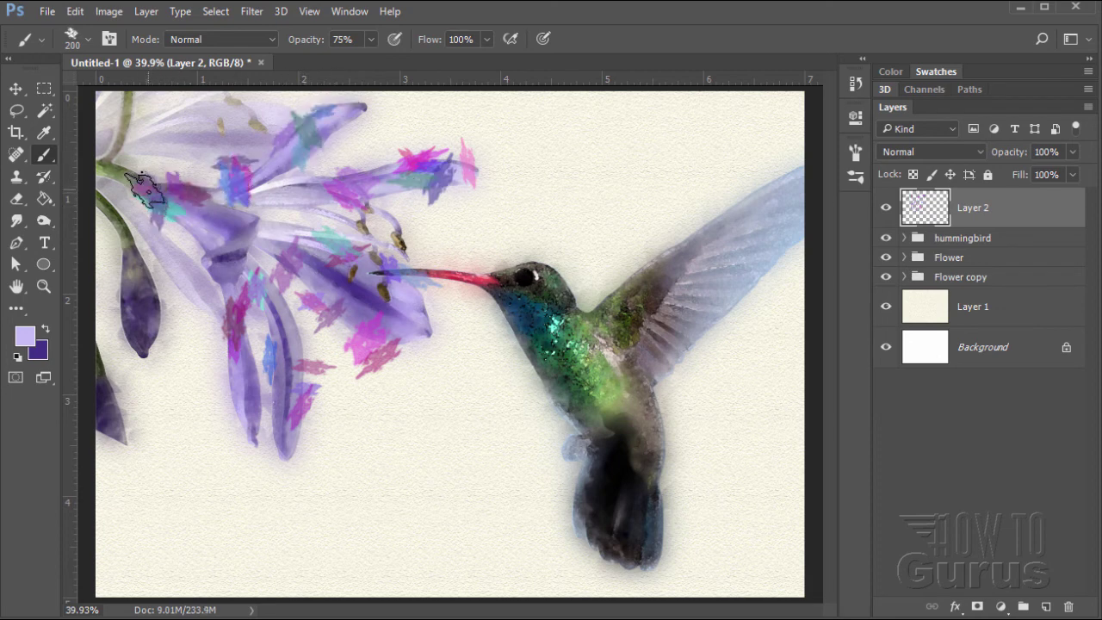
{"action": "left_click", "coordinate": [145, 190]}
{"action": "left_click", "coordinate": [182, 220]}
{"action": "left_click", "coordinate": [182, 258]}
{"action": "left_click", "coordinate": [181, 259]}
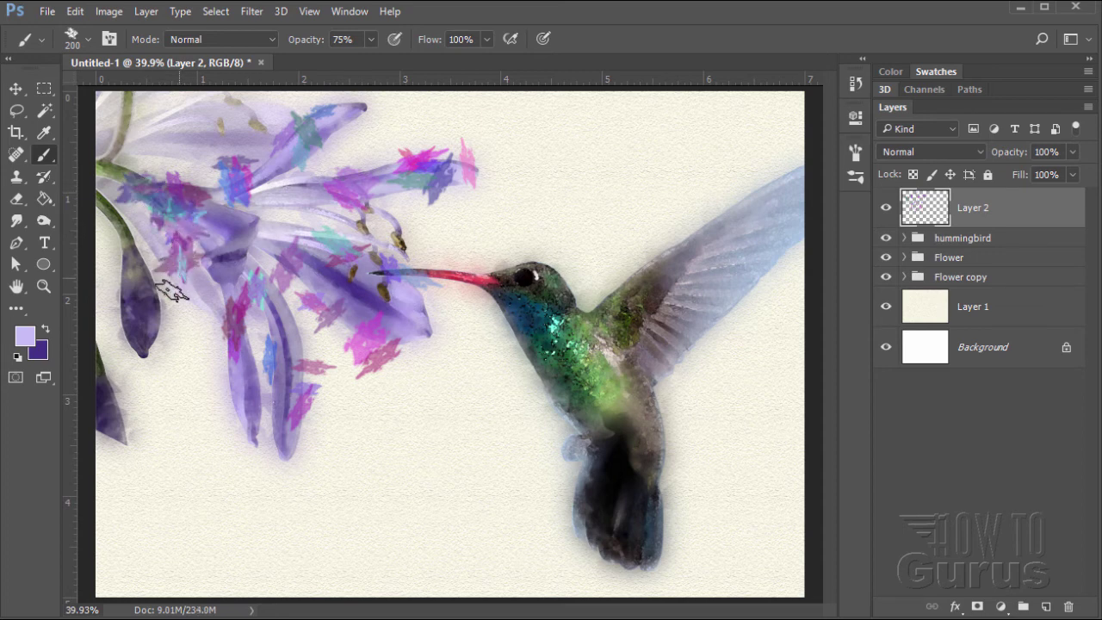
{"action": "left_click", "coordinate": [147, 292]}
{"action": "left_click", "coordinate": [129, 263]}
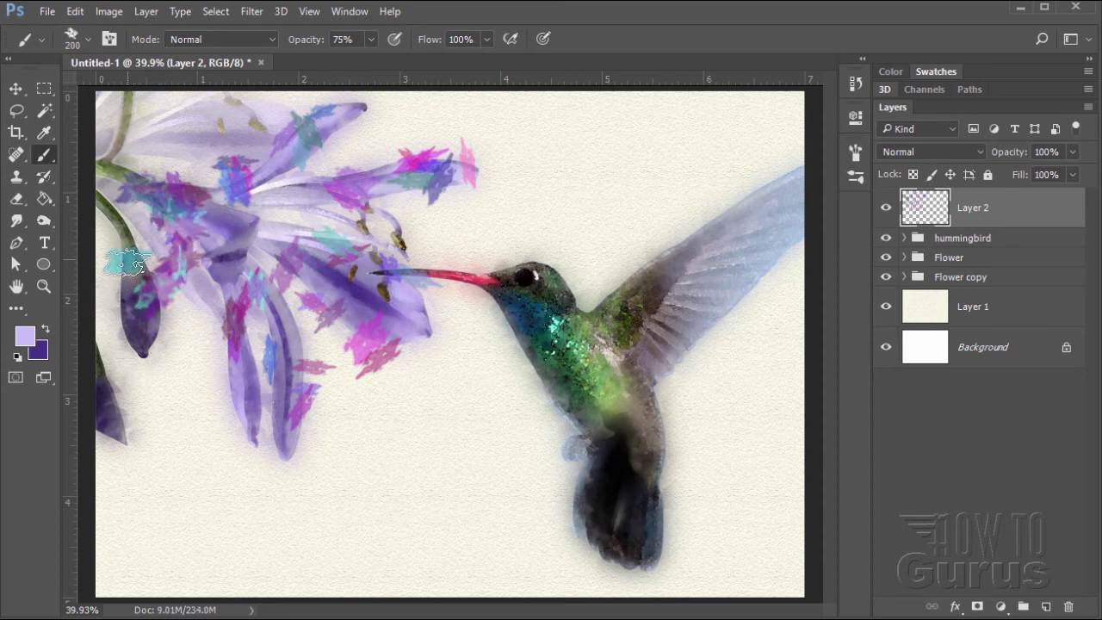
{"action": "left_click", "coordinate": [202, 261]}
{"action": "left_click", "coordinate": [184, 119]}
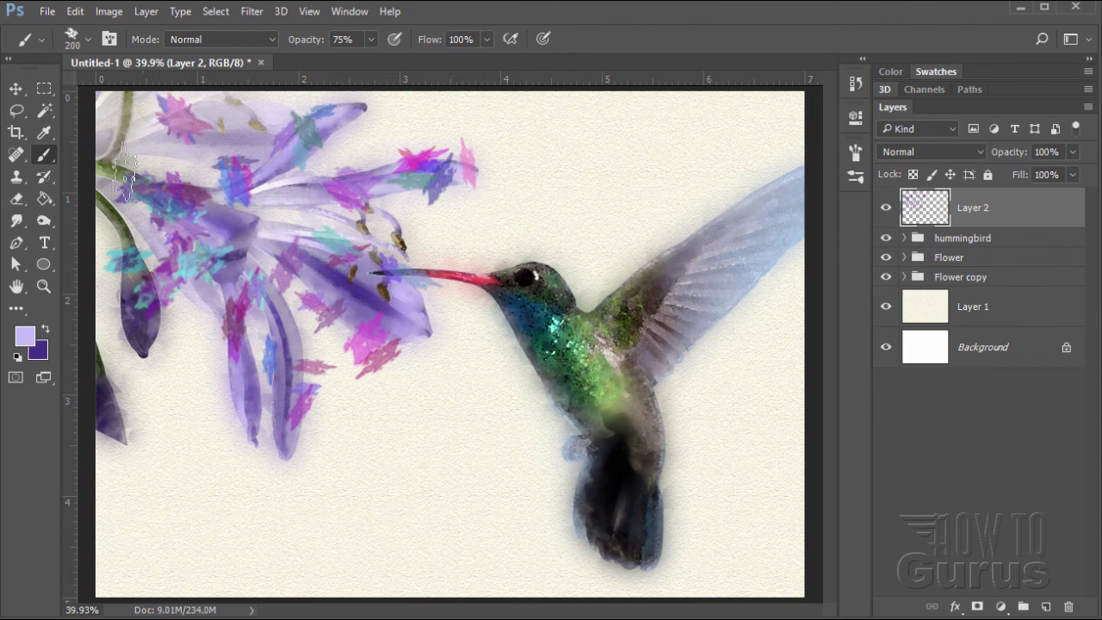
{"action": "left_click", "coordinate": [123, 148]}
{"action": "left_click", "coordinate": [110, 371]}
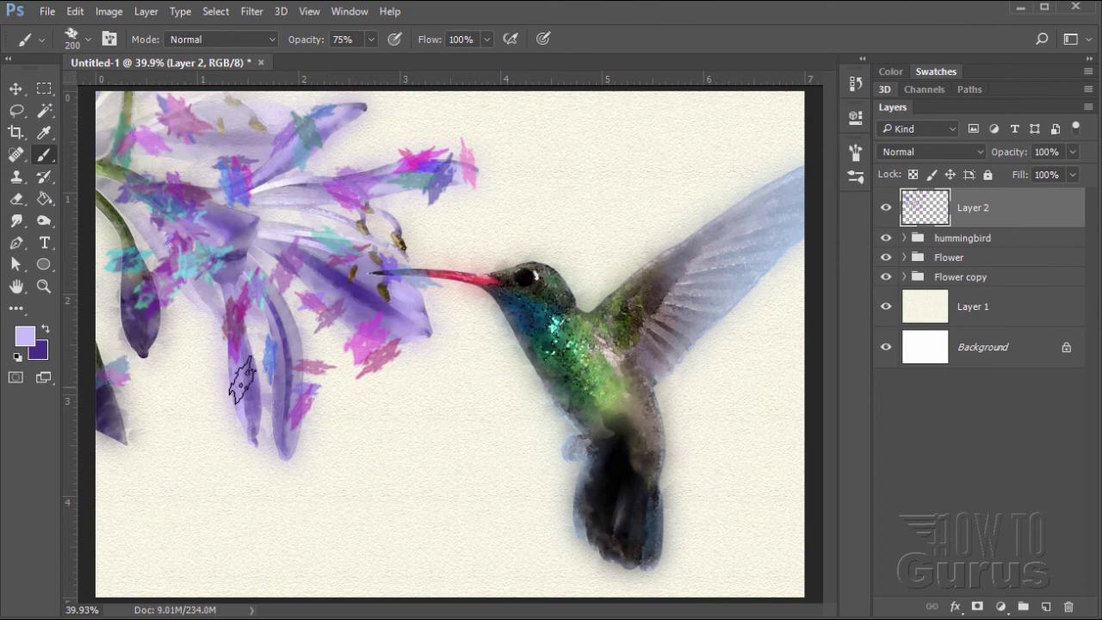
{"action": "left_click", "coordinate": [242, 381]}
{"action": "left_click", "coordinate": [250, 415]}
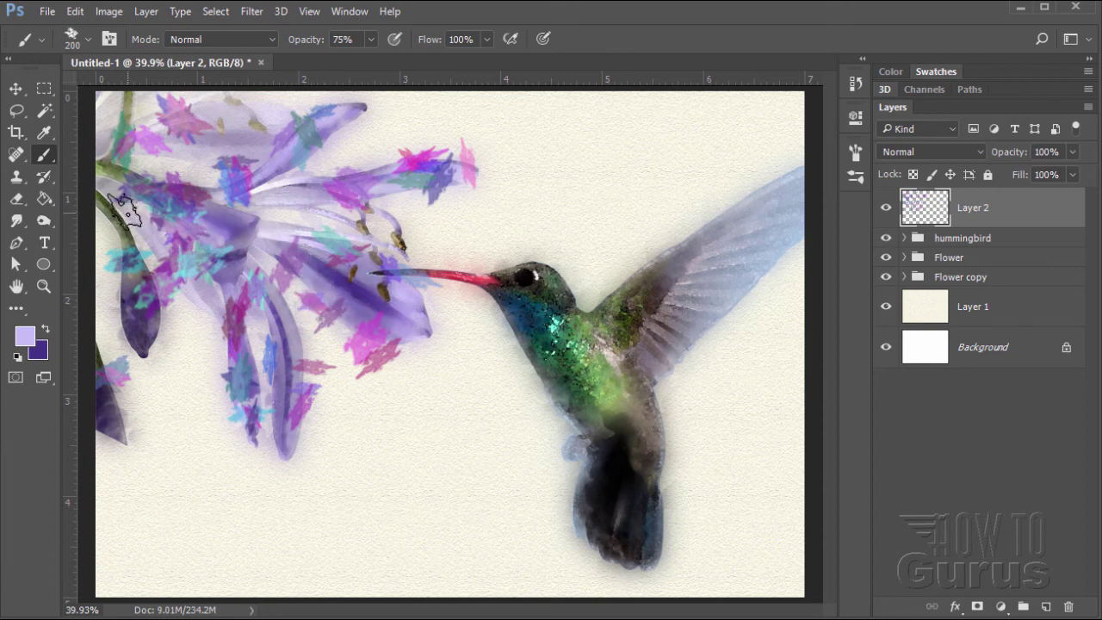
- Sample green from the hummingbird's body as the background color and light cyan from its throat as the foreground color
{"action": "left_click", "coordinate": [46, 135]}
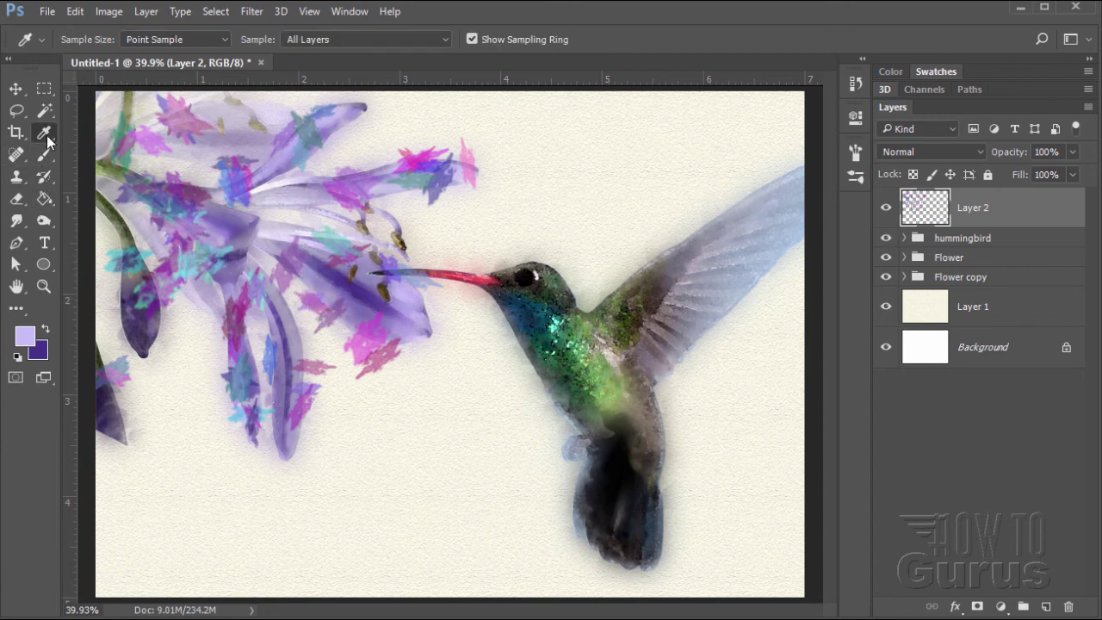
{"action": "left_click", "coordinate": [589, 374]}
{"action": "left_click", "coordinate": [558, 321]}
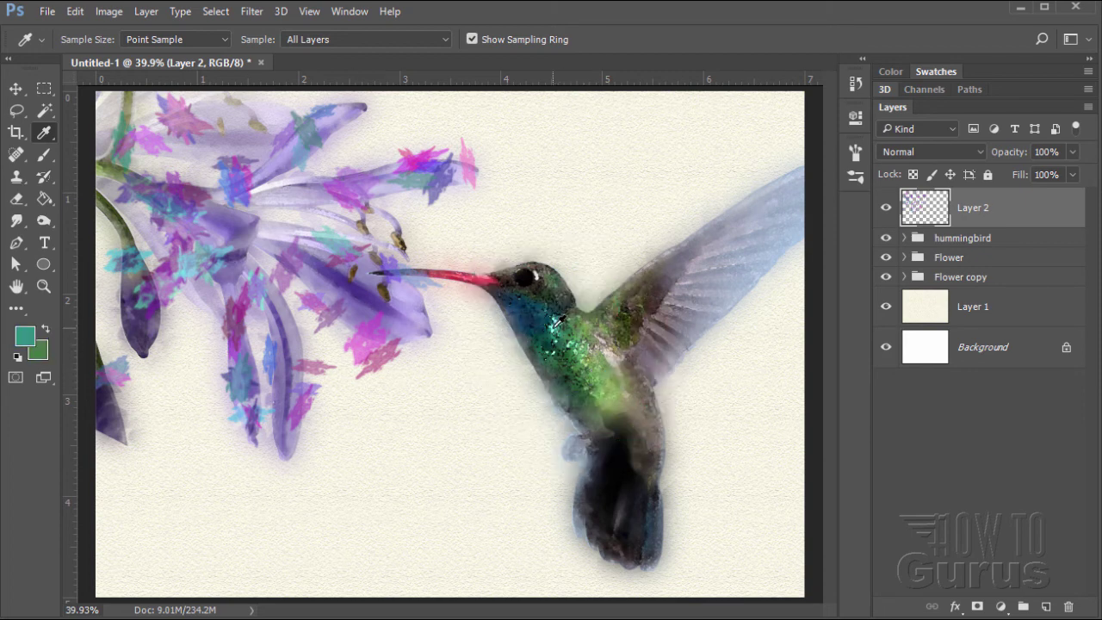
{"action": "left_click", "coordinate": [558, 321]}
- Scatter brush splatters over the hummingbird's head, body, tail and wing on Layer 2
{"action": "key", "text": "b"}
{"action": "mouse_move", "coordinate": [594, 331]}
{"action": "left_mouse_down"}
{"action": "mouse_move", "coordinate": [557, 347]}
{"action": "mouse_move", "coordinate": [556, 365]}
{"action": "mouse_move", "coordinate": [598, 503]}
{"action": "left_mouse_up"}
{"action": "left_click", "coordinate": [598, 504]}
{"action": "left_click", "coordinate": [638, 465]}
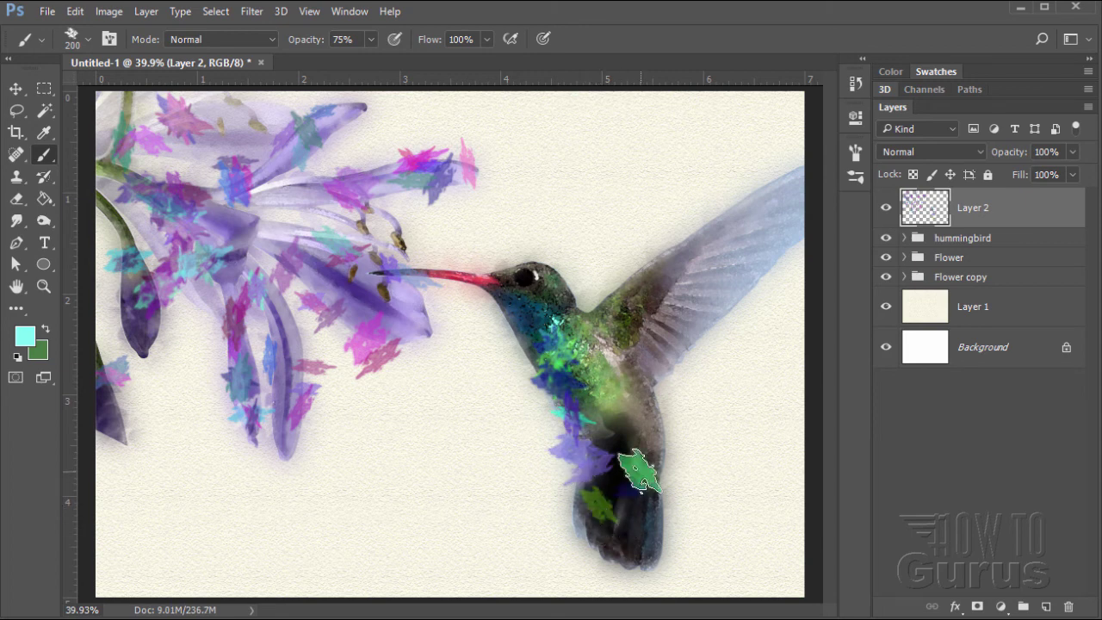
{"action": "mouse_move", "coordinate": [648, 454]}
{"action": "left_mouse_down"}
{"action": "mouse_move", "coordinate": [651, 379]}
{"action": "mouse_move", "coordinate": [641, 388]}
{"action": "mouse_move", "coordinate": [681, 331]}
{"action": "mouse_move", "coordinate": [671, 303]}
{"action": "mouse_move", "coordinate": [692, 267]}
{"action": "mouse_move", "coordinate": [675, 252]}
{"action": "mouse_move", "coordinate": [685, 234]}
{"action": "mouse_move", "coordinate": [749, 196]}
{"action": "left_mouse_up"}
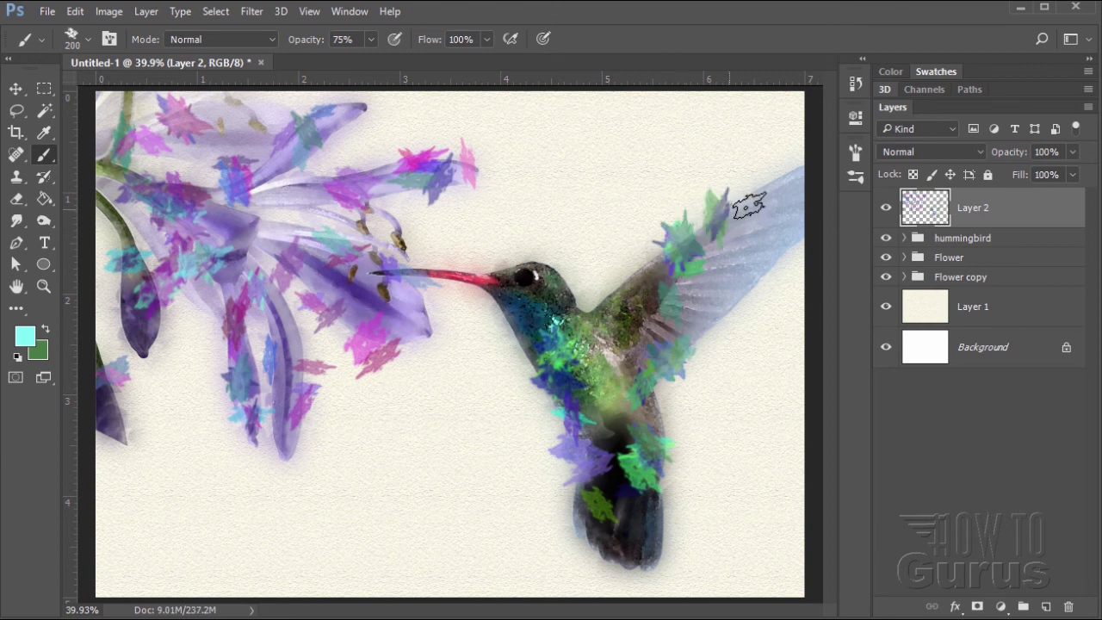
{"action": "left_click", "coordinate": [635, 272]}
{"action": "left_click", "coordinate": [717, 312]}
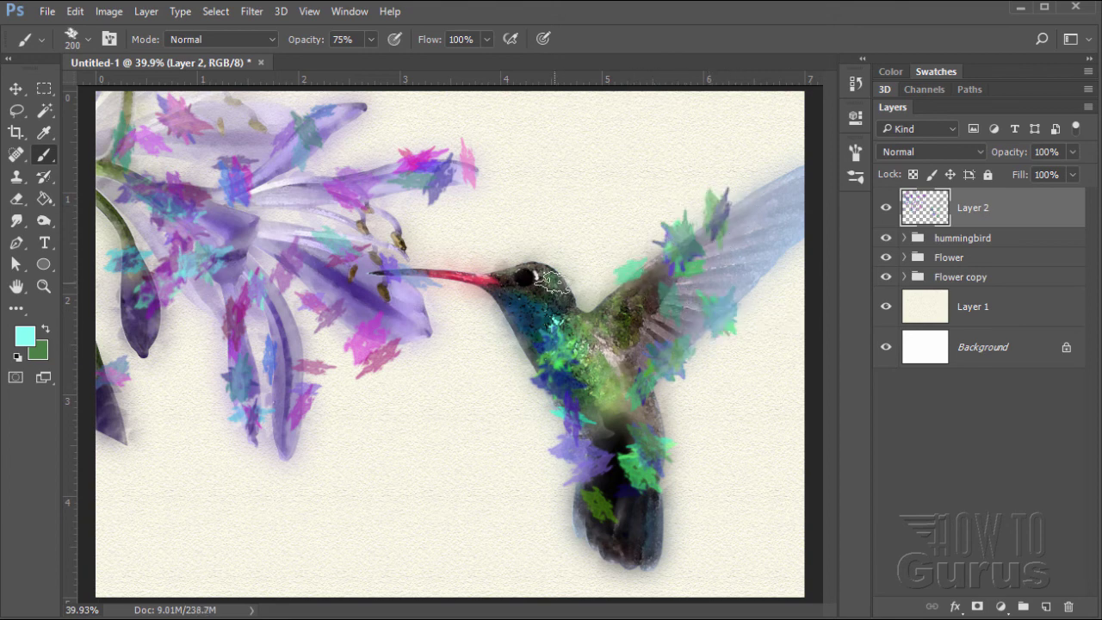
{"action": "left_click", "coordinate": [554, 282]}
{"action": "left_click", "coordinate": [507, 273]}
{"action": "left_click", "coordinate": [507, 333]}
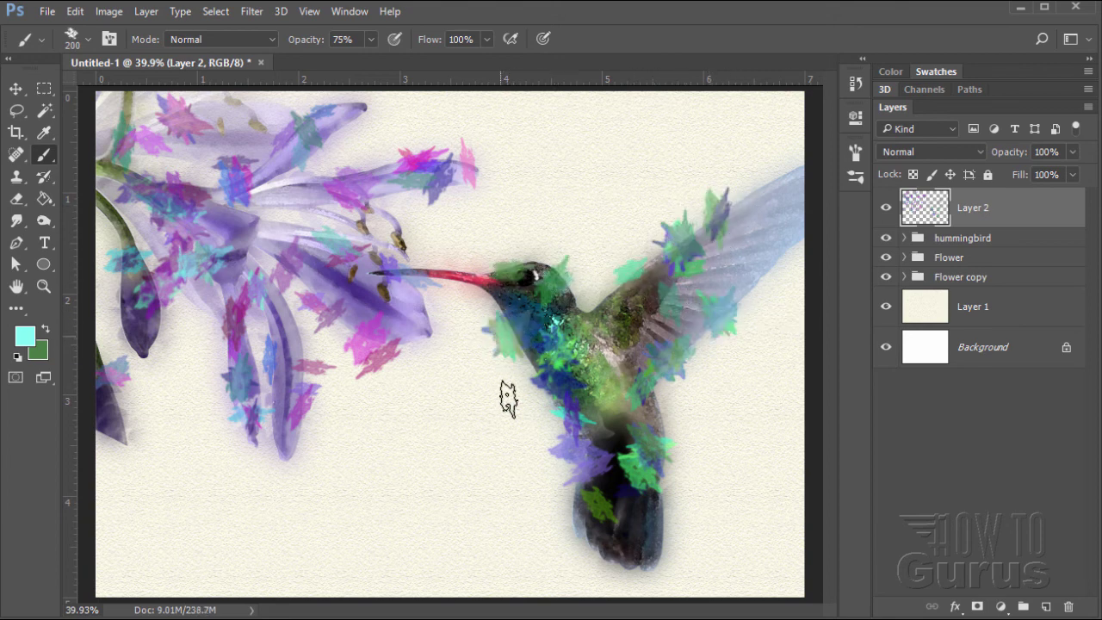
{"action": "left_click", "coordinate": [649, 551]}
{"action": "left_click", "coordinate": [613, 565]}
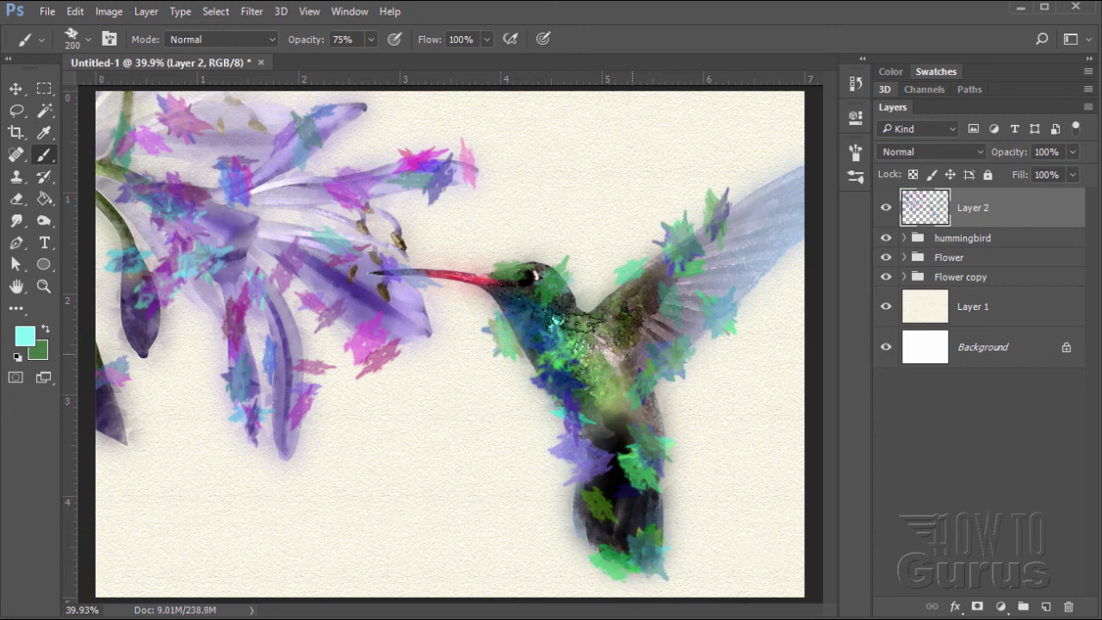
{"action": "left_click", "coordinate": [773, 215]}
{"action": "left_click", "coordinate": [779, 203]}
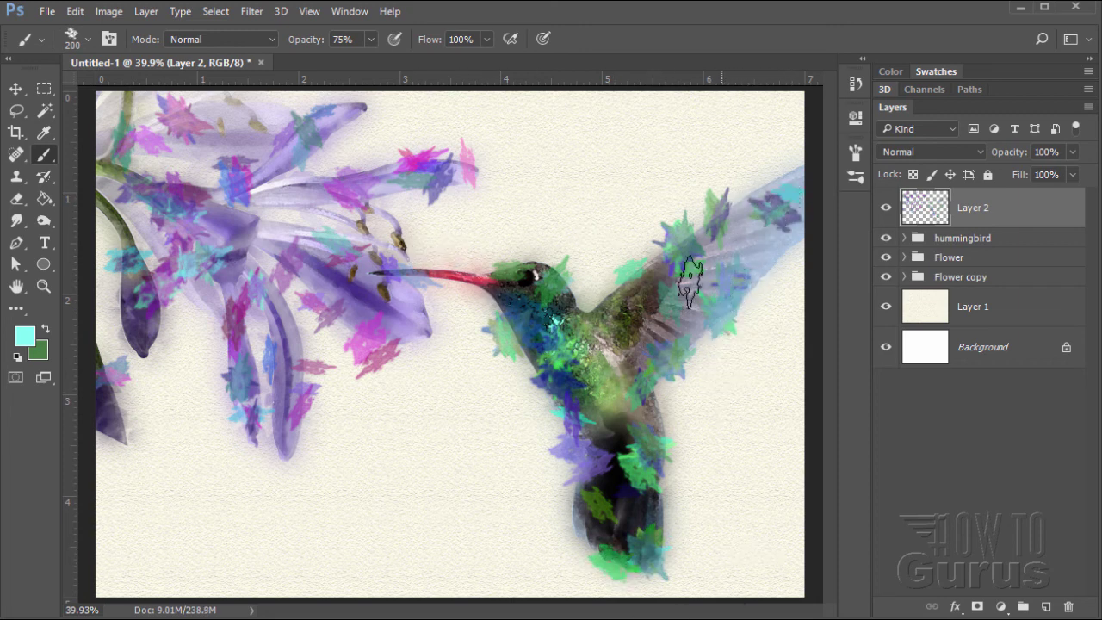
- Set Layer 2's blend mode to Divide and its opacity to 42%
{"action": "left_click", "coordinate": [16, 89]}
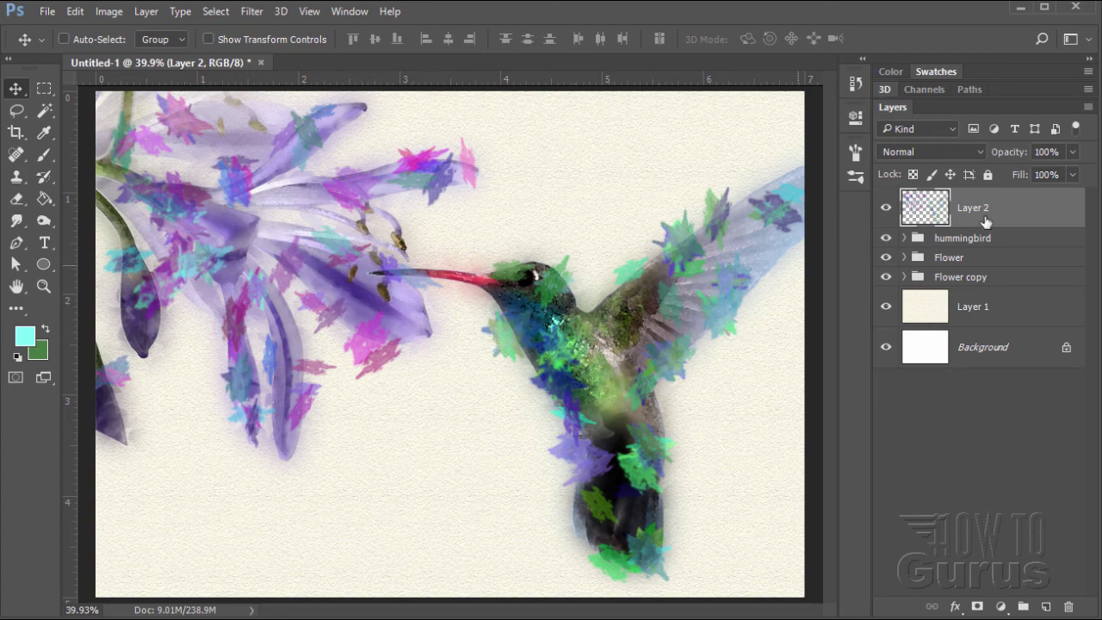
{"action": "left_click", "coordinate": [912, 152]}
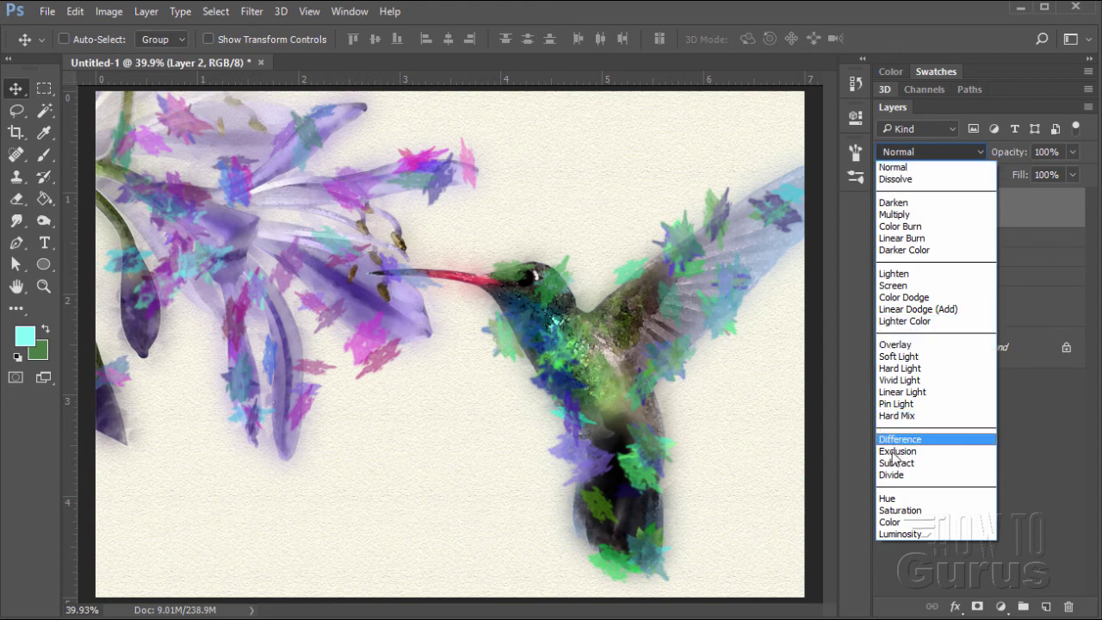
{"action": "left_click", "coordinate": [895, 475]}
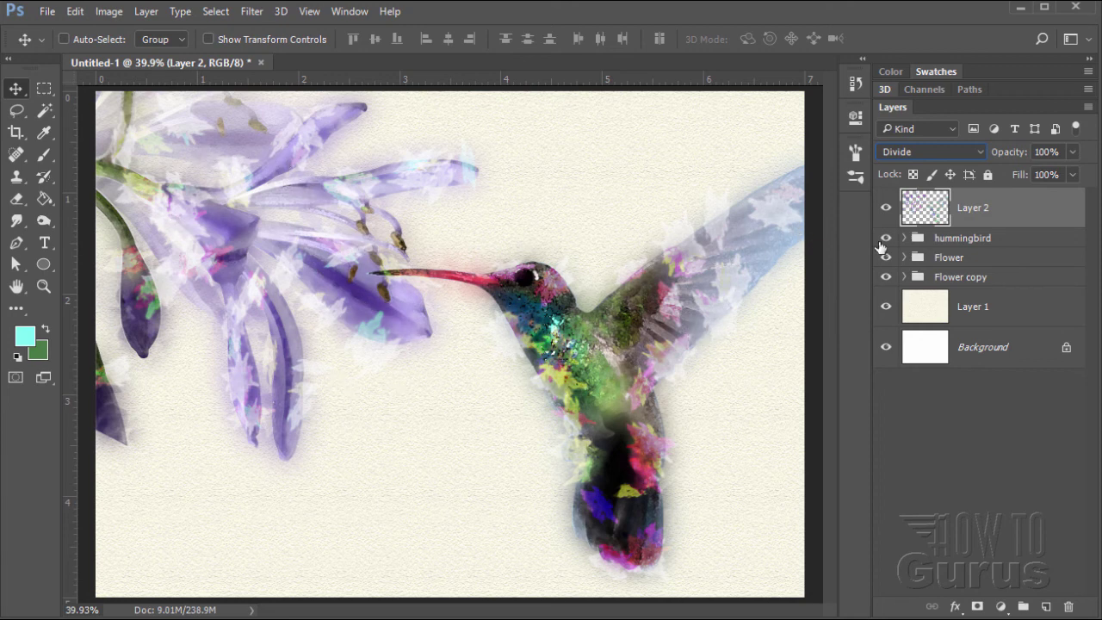
{"action": "left_click", "coordinate": [1074, 152]}
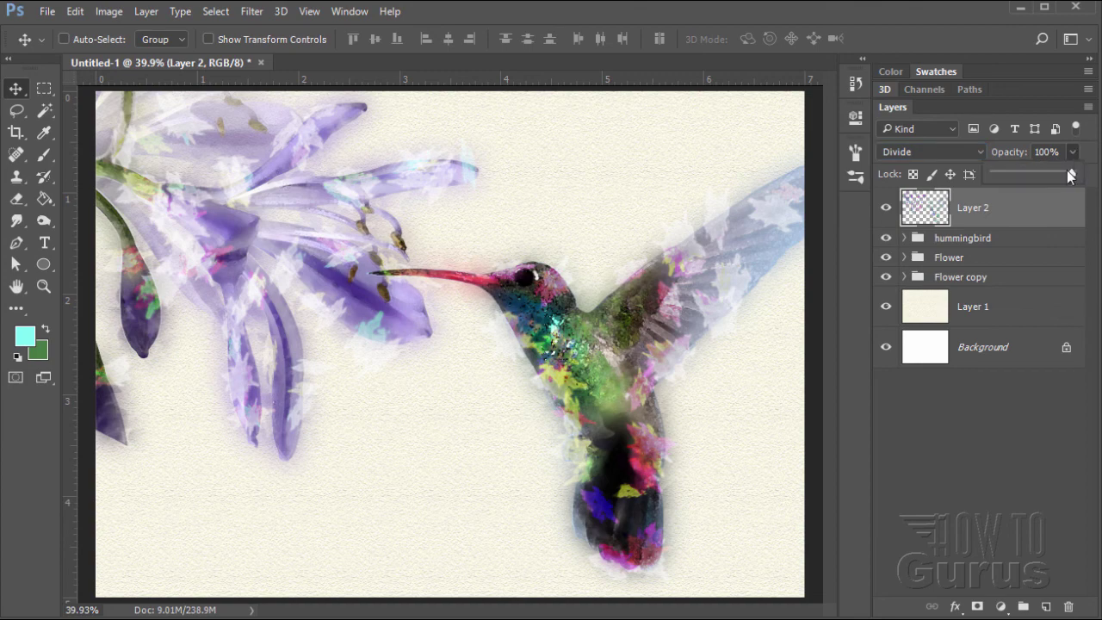
{"action": "left_click_drag", "start_coordinate": [1061, 175], "coordinate": [1027, 174]}
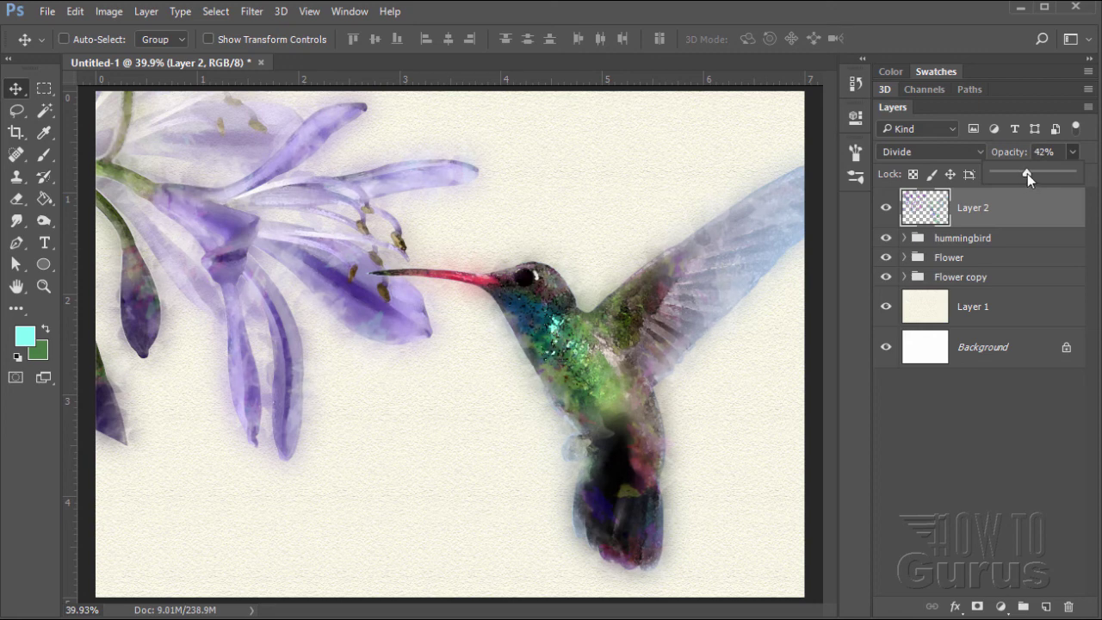
{"action": "left_click", "coordinate": [823, 308]}
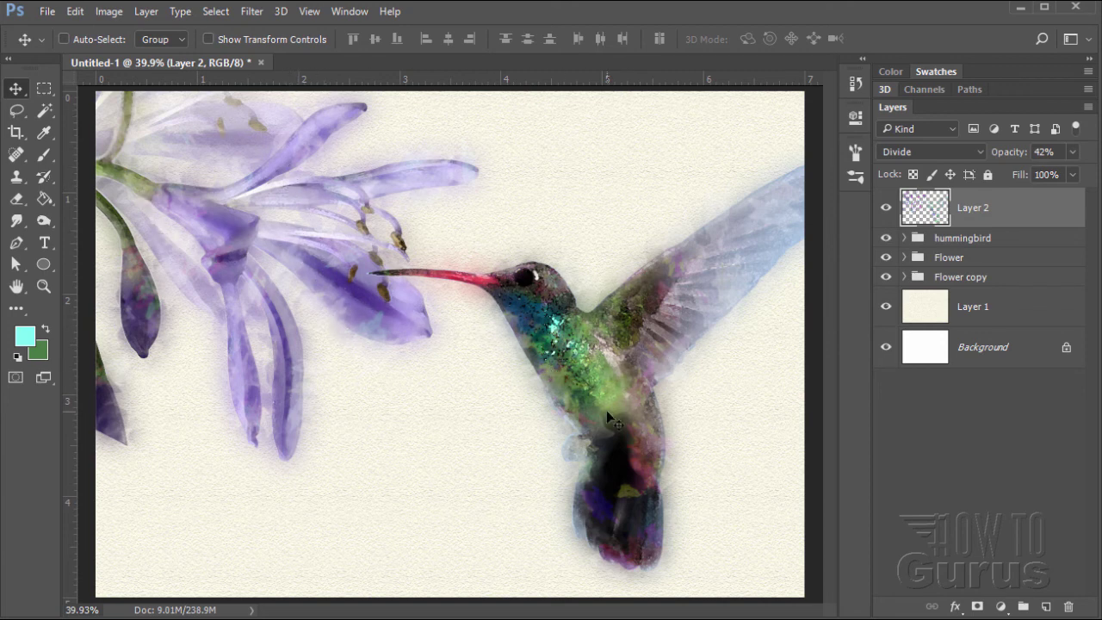
- Hide and show Layer 2 repeatedly to compare the painting with and without the splatters
{"action": "left_click", "coordinate": [886, 209]}
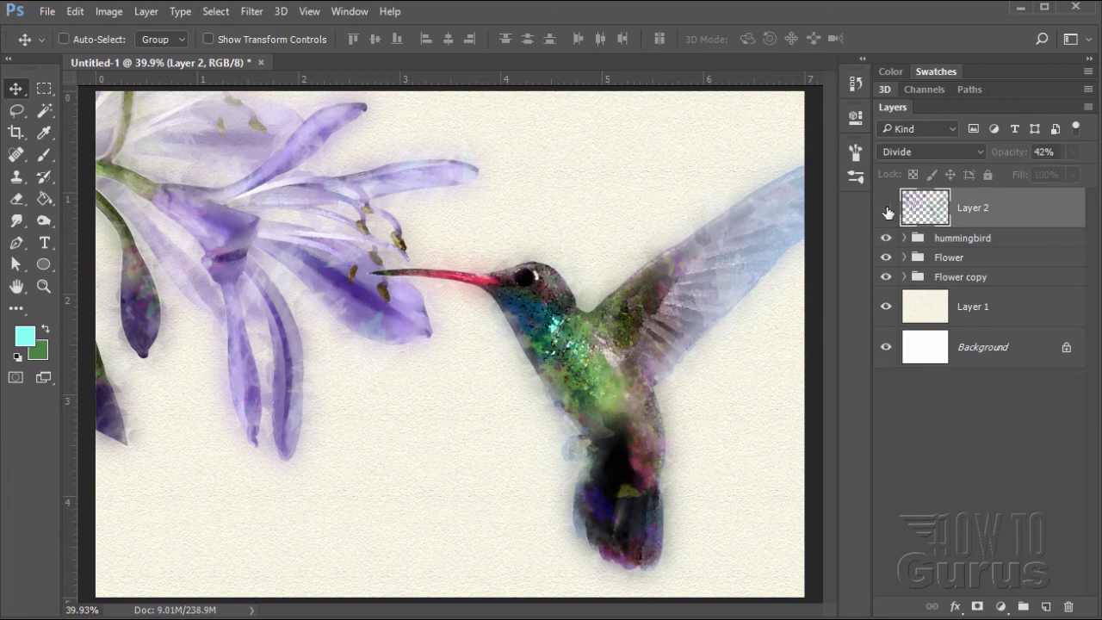
{"action": "left_click", "coordinate": [887, 209]}
{"action": "left_click", "coordinate": [886, 209]}
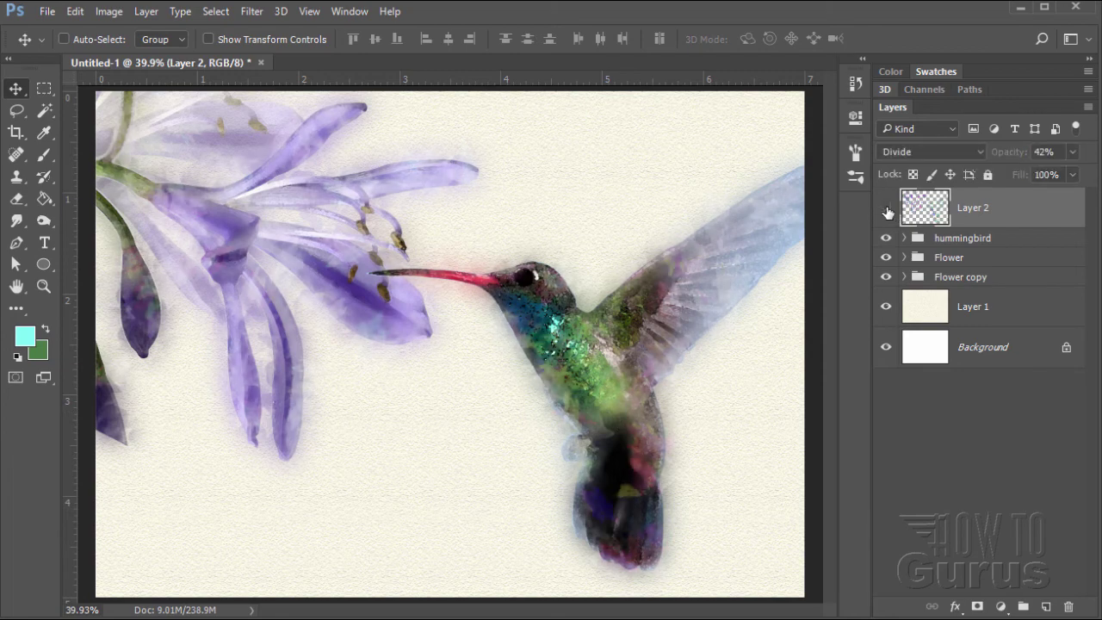
{"action": "left_click", "coordinate": [887, 209]}
{"action": "left_click", "coordinate": [887, 209]}
{"action": "left_click", "coordinate": [887, 209]}
{"action": "left_click", "coordinate": [886, 209]}
{"action": "left_click", "coordinate": [887, 209]}
- Reduce the opacity of the Flower group to 74%
{"action": "left_click", "coordinate": [937, 261]}
{"action": "left_click", "coordinate": [1072, 174]}
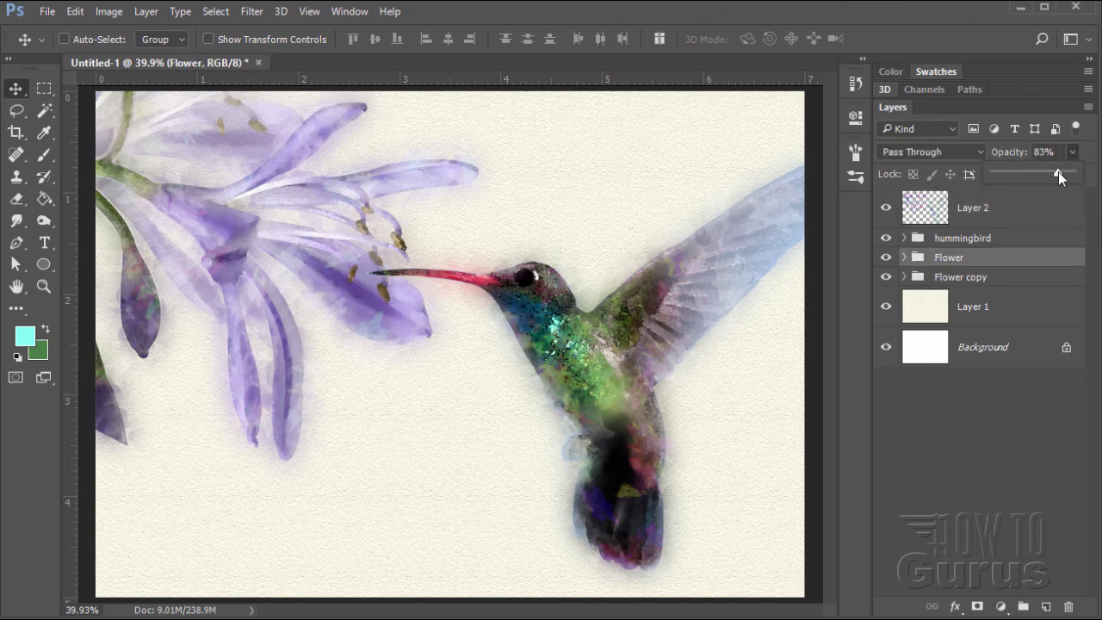
{"action": "left_click_drag", "start_coordinate": [1056, 171], "coordinate": [1055, 171]}
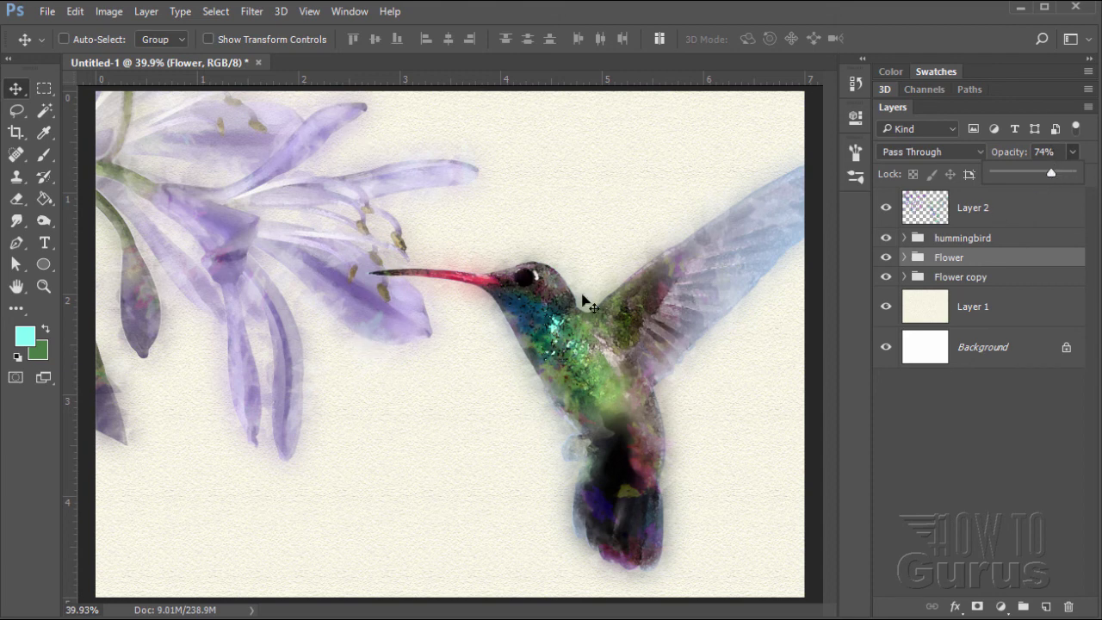
- Soften the hummingbird's edges with black on the mask of hummingbird-2278307 copy 2, using the second recent 139 px brush
{"action": "left_click", "coordinate": [901, 239]}
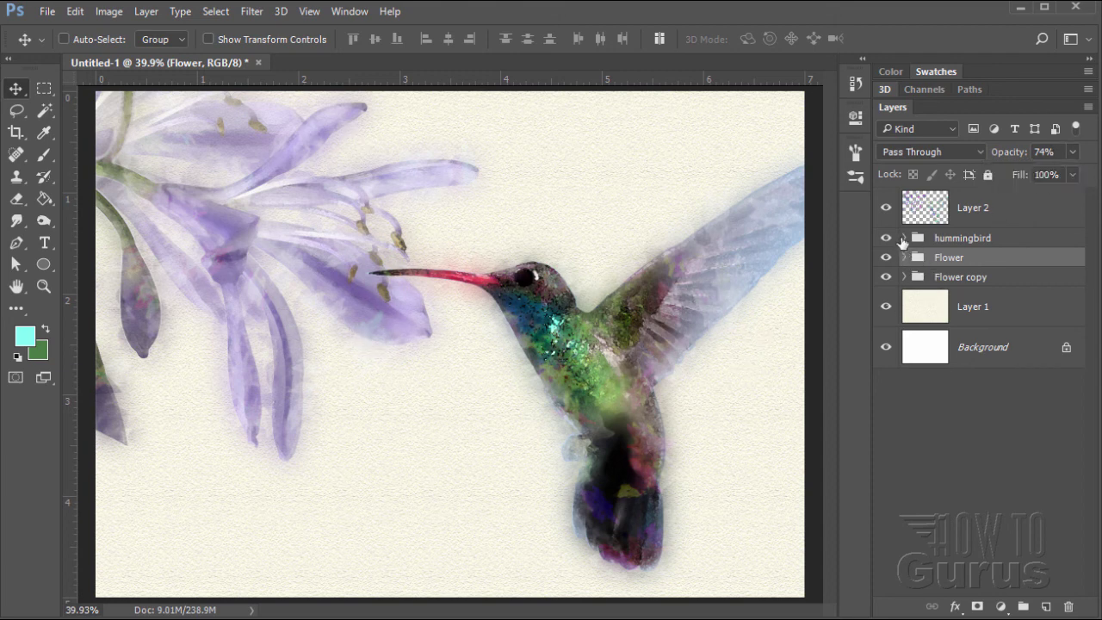
{"action": "left_click", "coordinate": [901, 239]}
{"action": "left_click", "coordinate": [904, 238]}
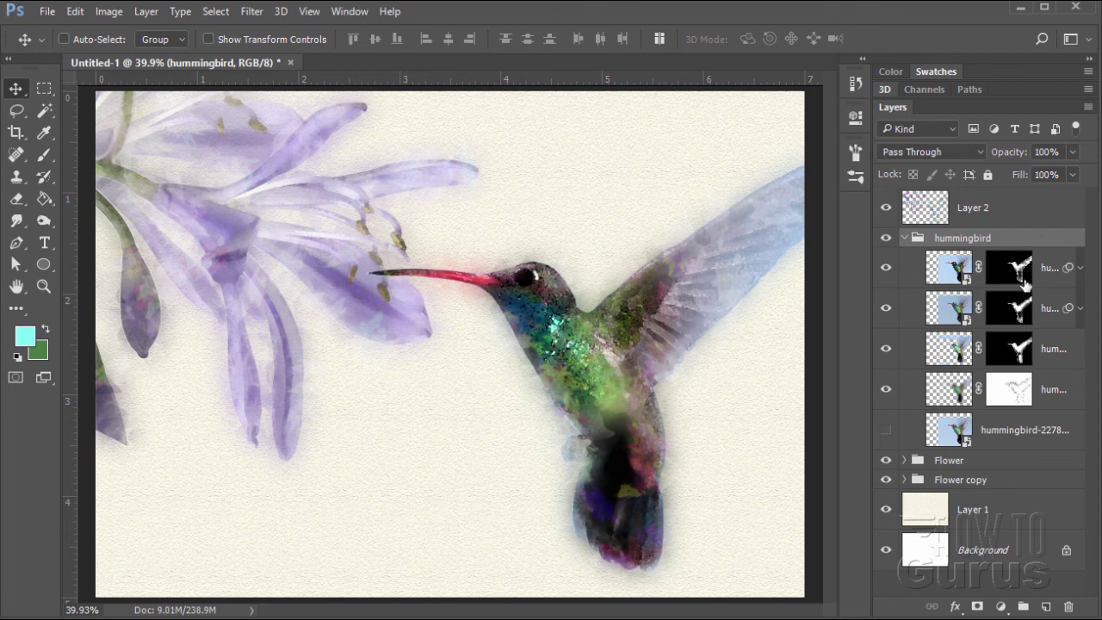
{"action": "left_click", "coordinate": [1020, 355]}
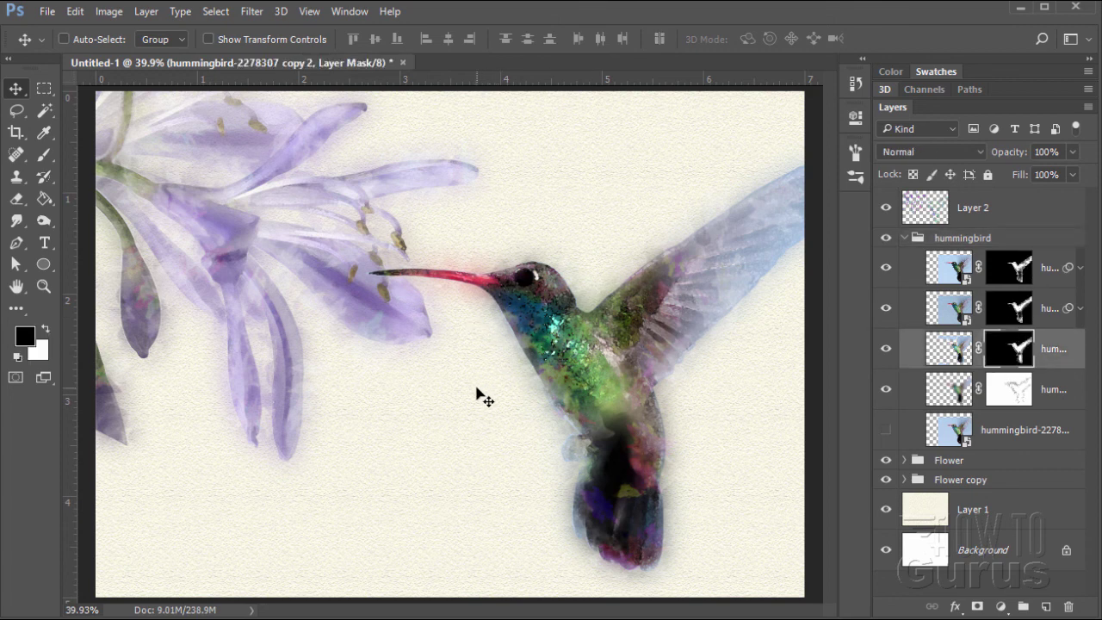
{"action": "left_click", "coordinate": [44, 156]}
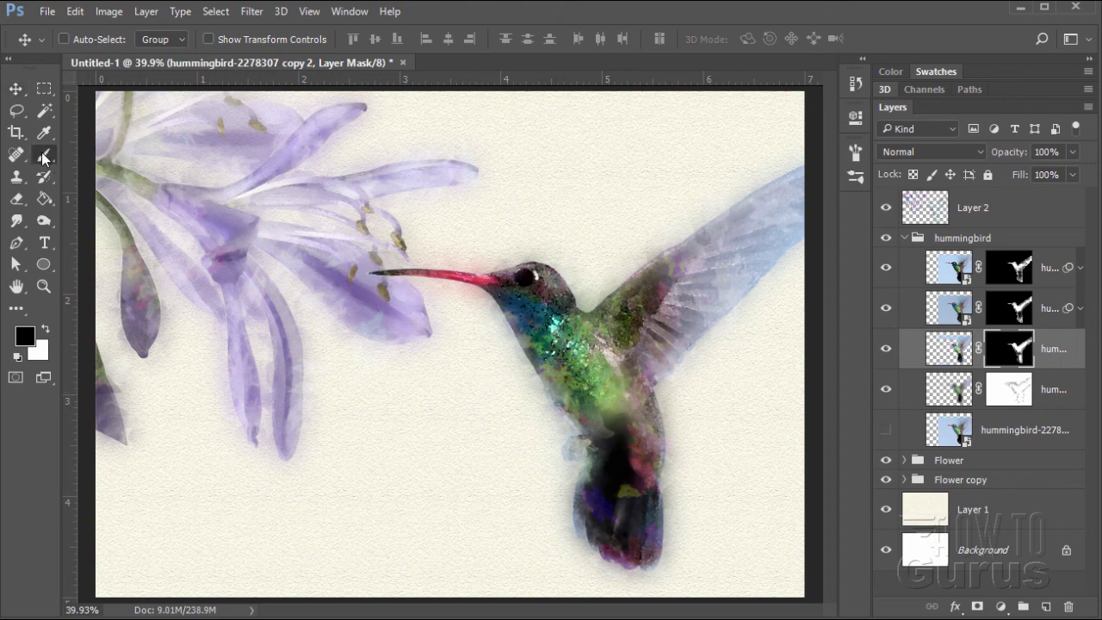
{"action": "left_click", "coordinate": [90, 41]}
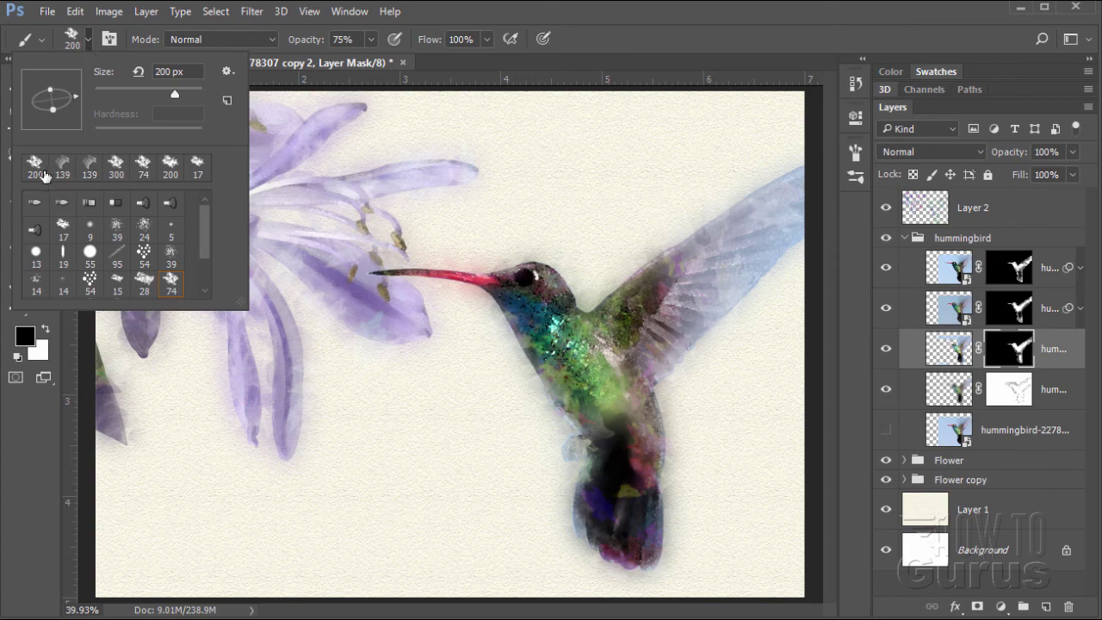
{"action": "left_click", "coordinate": [90, 167]}
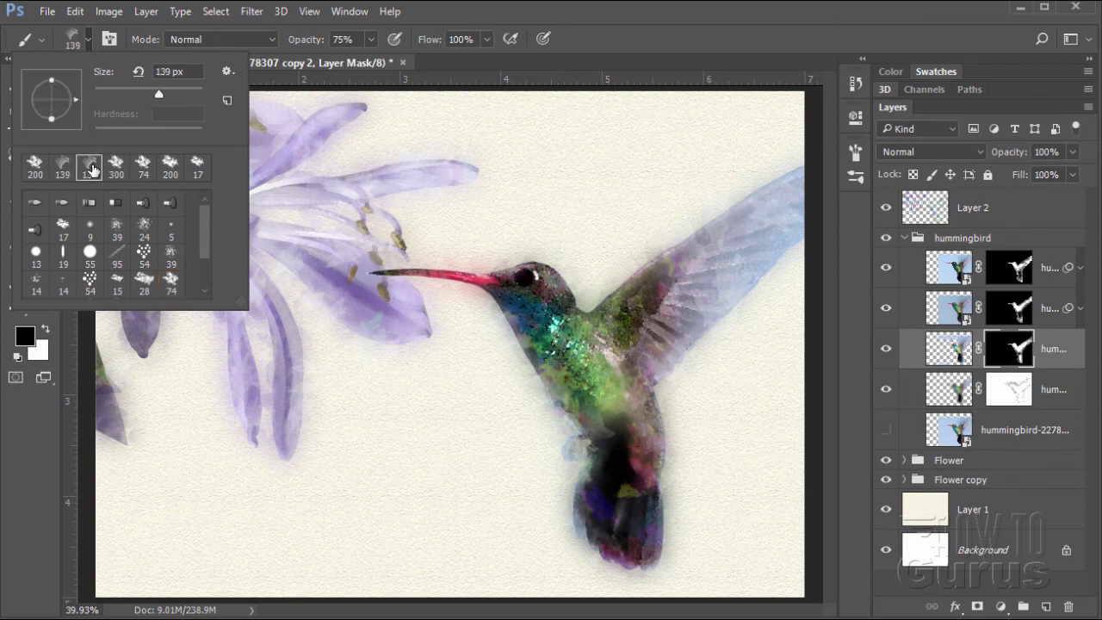
{"action": "left_click", "coordinate": [88, 41]}
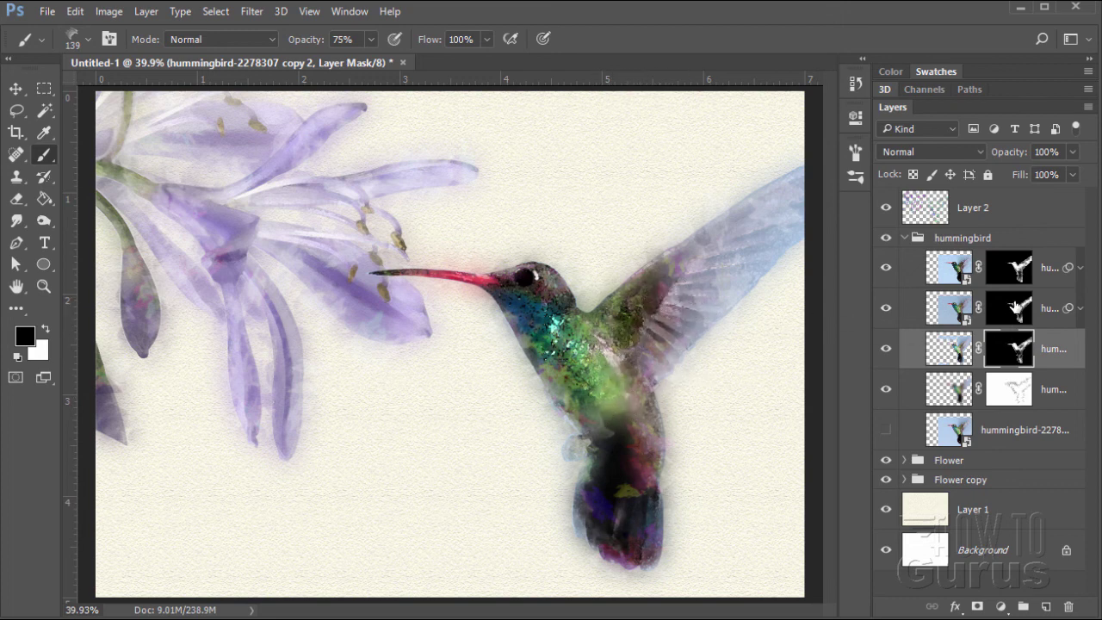
- Continue softening the hummingbird's edges with black on the layer masks of copy 3 and copy 4, and collapse the hummingbird group
{"action": "left_click", "coordinate": [1016, 307]}
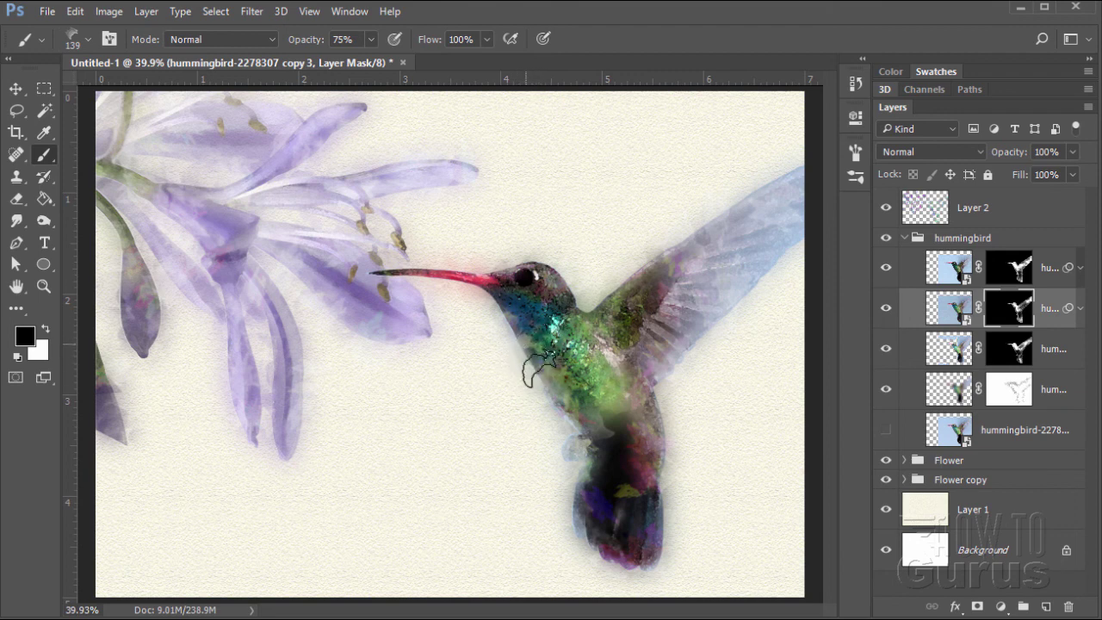
{"action": "left_click", "coordinate": [1011, 269]}
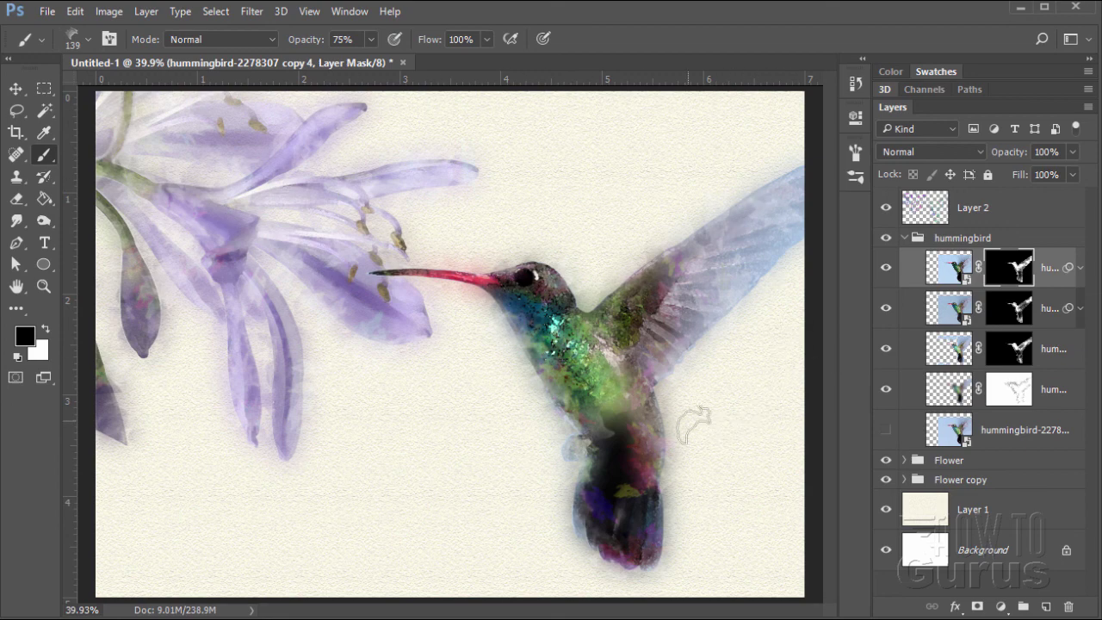
{"action": "left_click", "coordinate": [904, 239]}
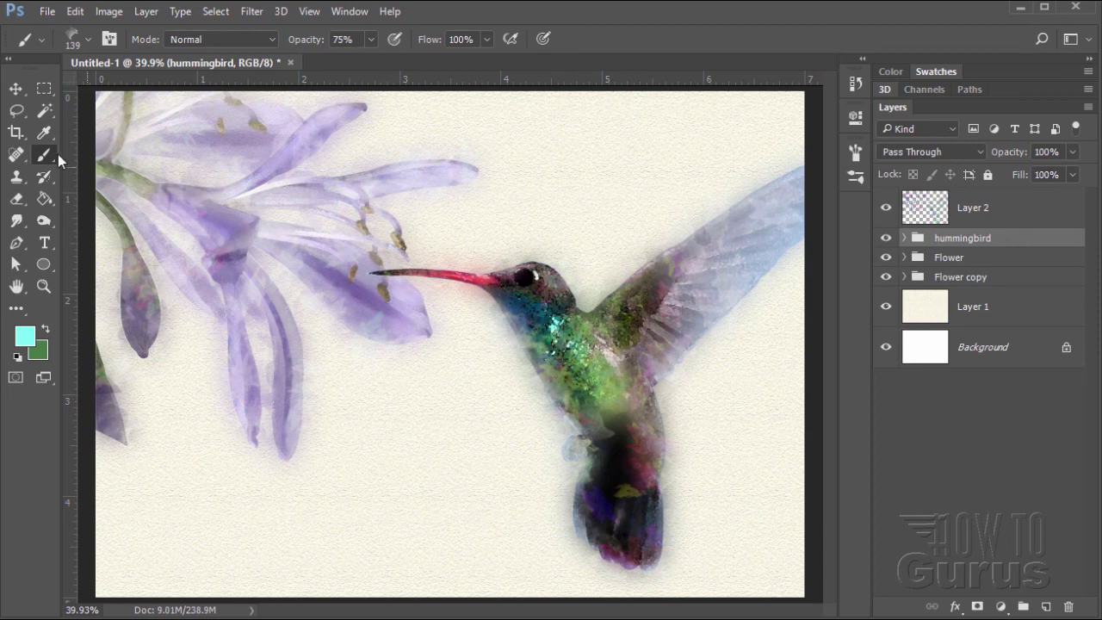
{"action": "left_click", "coordinate": [16, 87]}
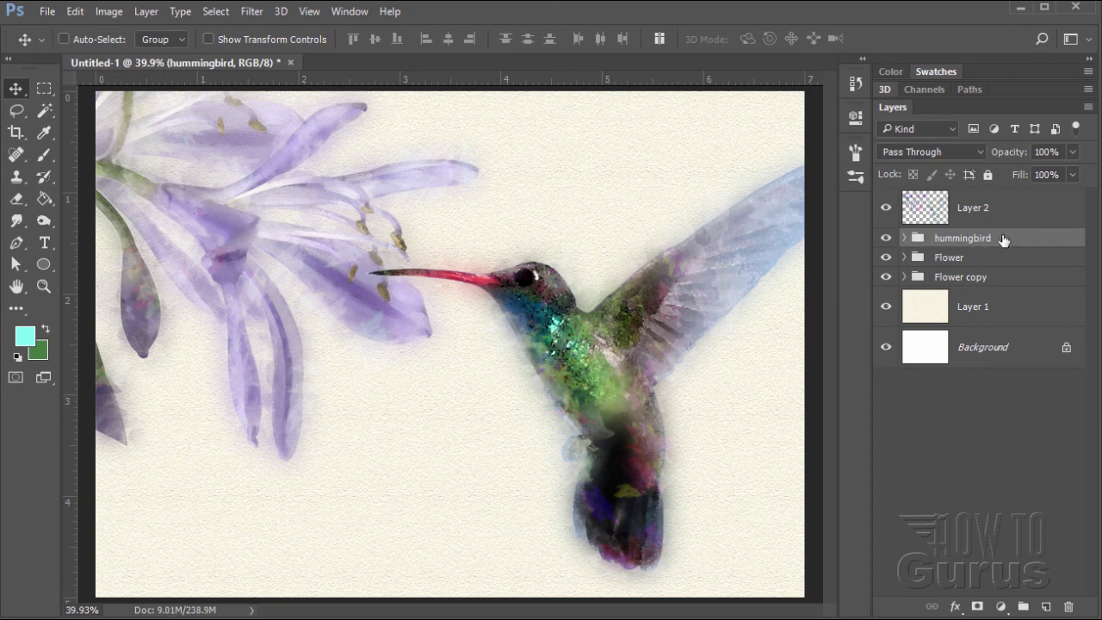
- Add a Levels adjustment layer clipped to the hummingbird group
{"action": "left_click", "coordinate": [135, 12]}
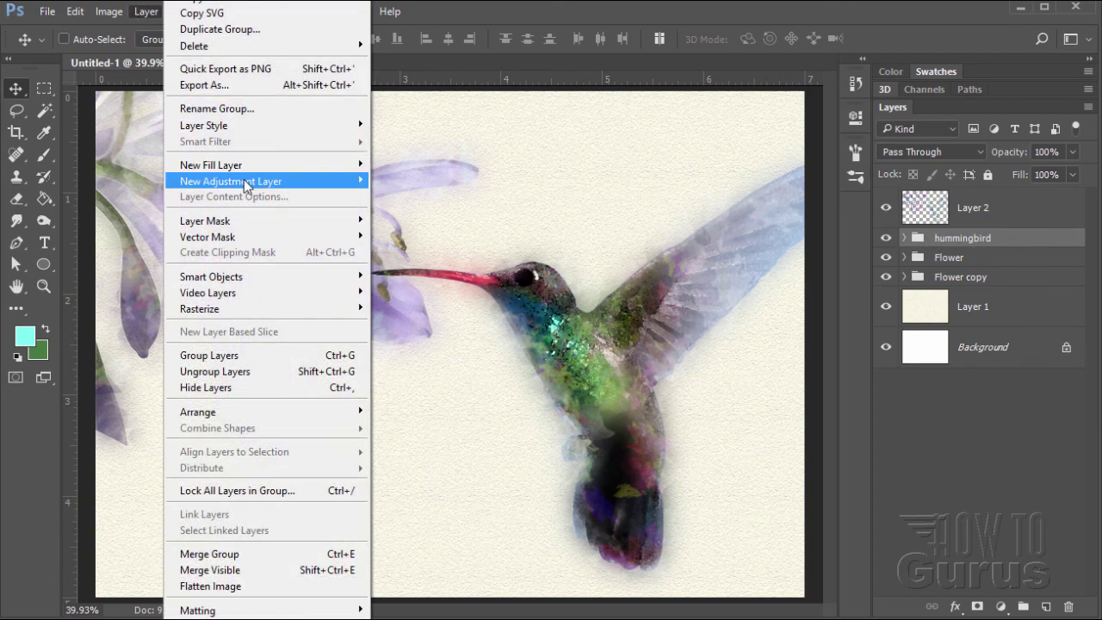
{"action": "mouse_move", "coordinate": [247, 186]}
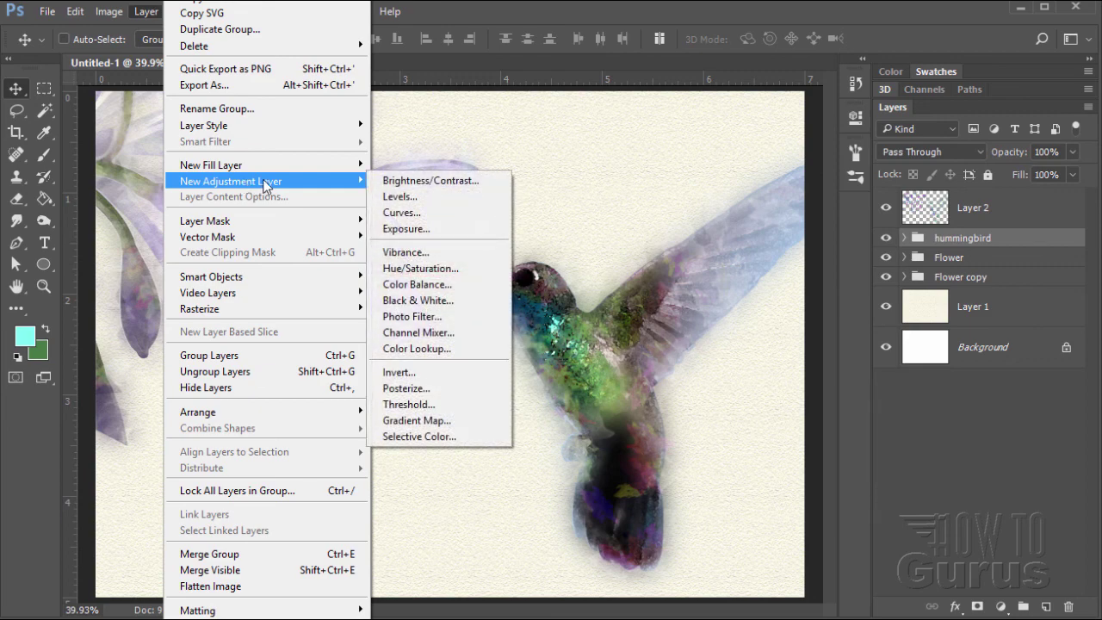
{"action": "left_click", "coordinate": [421, 195]}
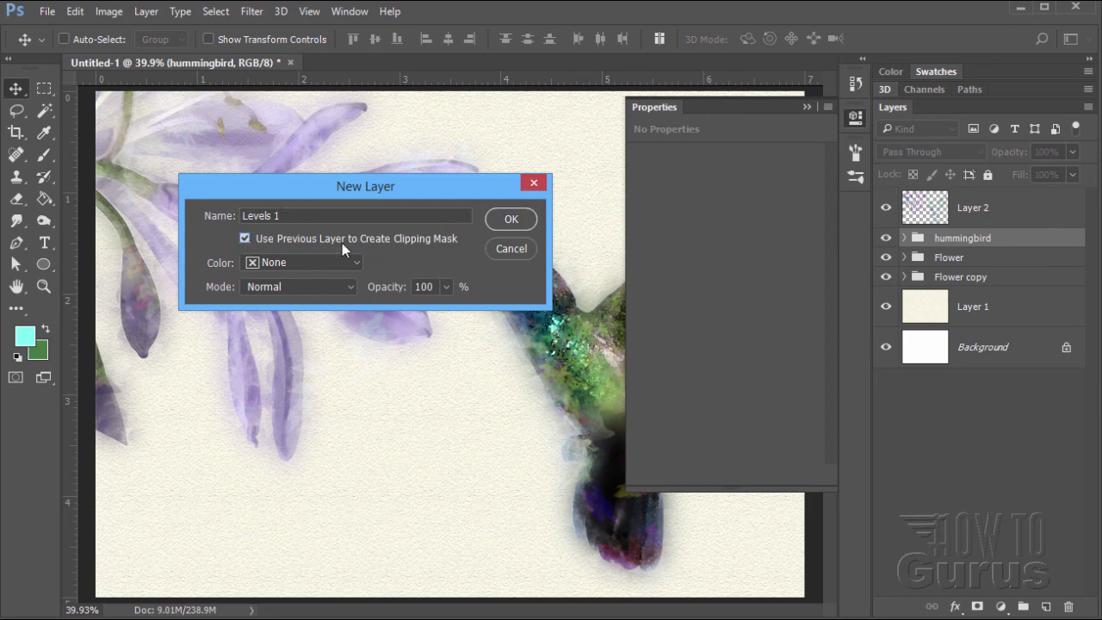
{"action": "left_click", "coordinate": [511, 221]}
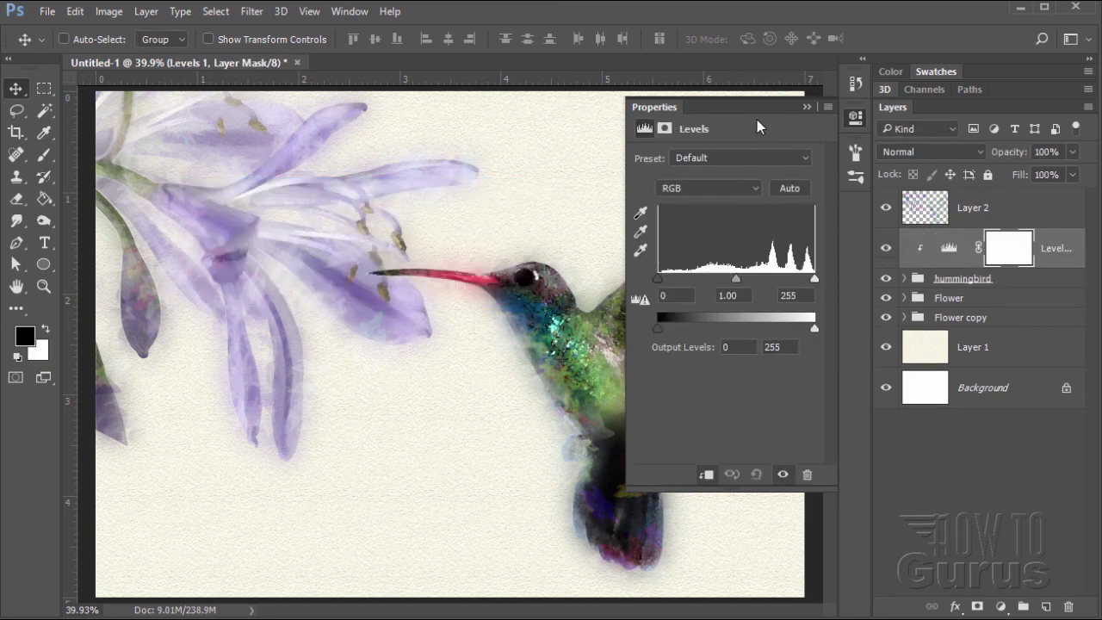
- Brighten the hummingbird by setting the Levels white input to 237 and the midtones to about 1.17
{"action": "left_click_drag", "start_coordinate": [751, 115], "coordinate": [876, 221]}
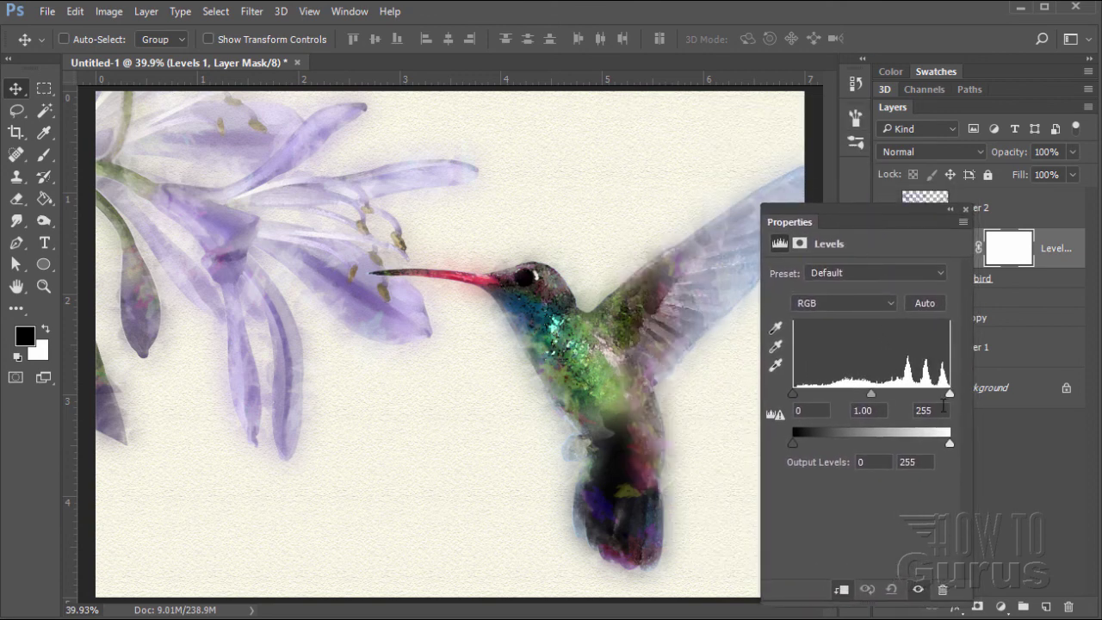
{"action": "mouse_move", "coordinate": [948, 393]}
{"action": "left_mouse_down"}
{"action": "mouse_move", "coordinate": [928, 396]}
{"action": "mouse_move", "coordinate": [939, 399]}
{"action": "left_mouse_up"}
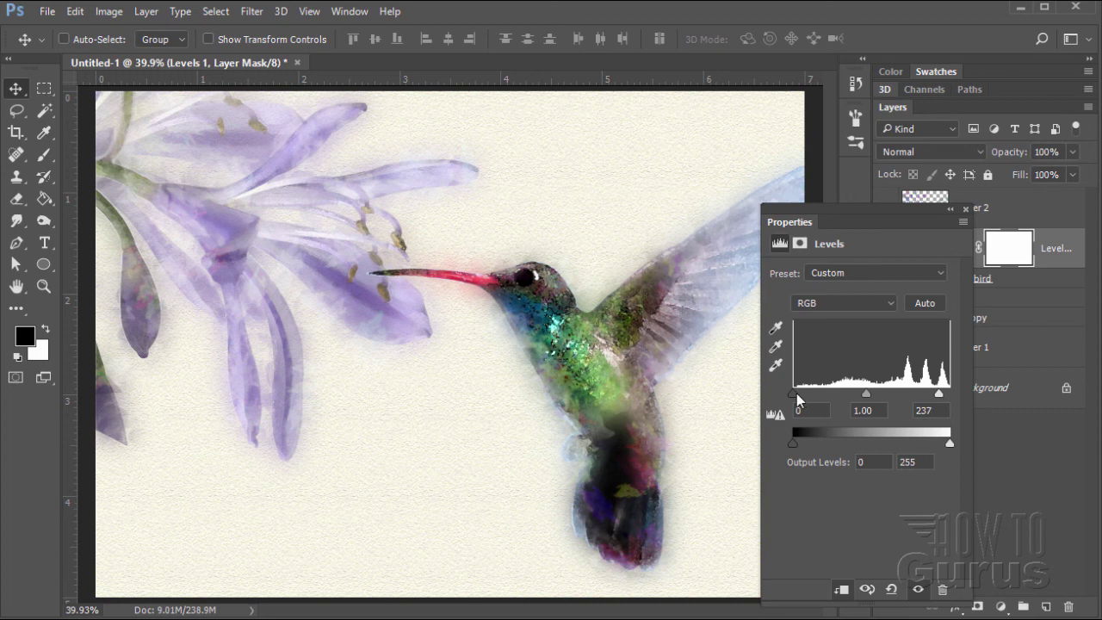
{"action": "mouse_move", "coordinate": [793, 394]}
{"action": "left_mouse_down"}
{"action": "mouse_move", "coordinate": [804, 401]}
{"action": "mouse_move", "coordinate": [793, 400]}
{"action": "left_mouse_up"}
{"action": "left_click_drag", "start_coordinate": [868, 391], "coordinate": [857, 401]}
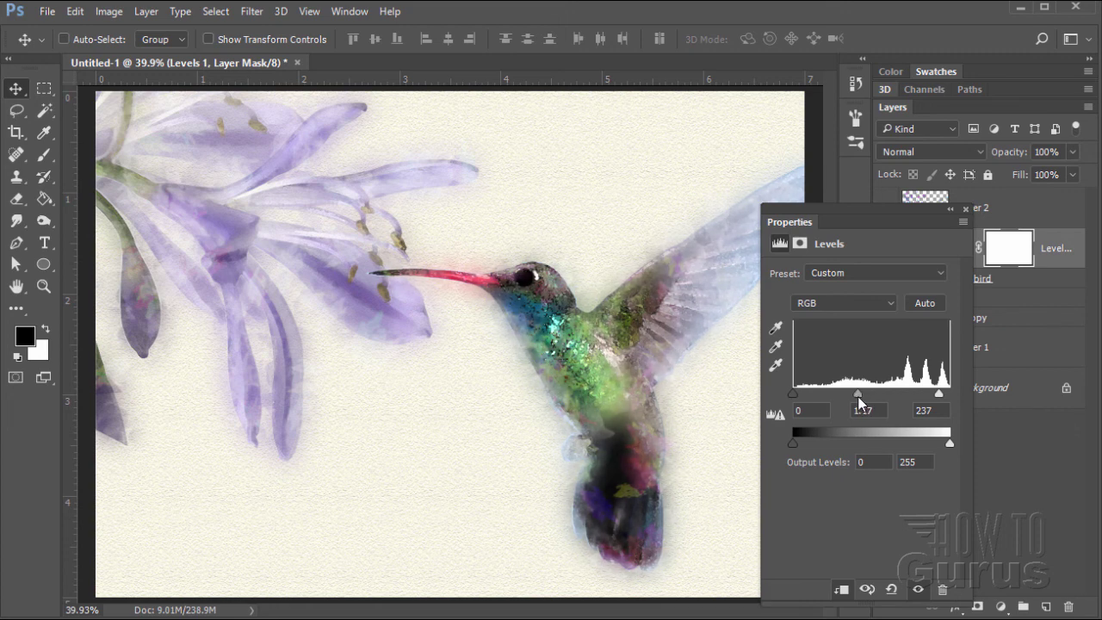
{"action": "left_click_drag", "start_coordinate": [858, 397], "coordinate": [855, 397]}
{"action": "left_click_drag", "start_coordinate": [851, 389], "coordinate": [859, 402]}
{"action": "left_click", "coordinate": [964, 209]}
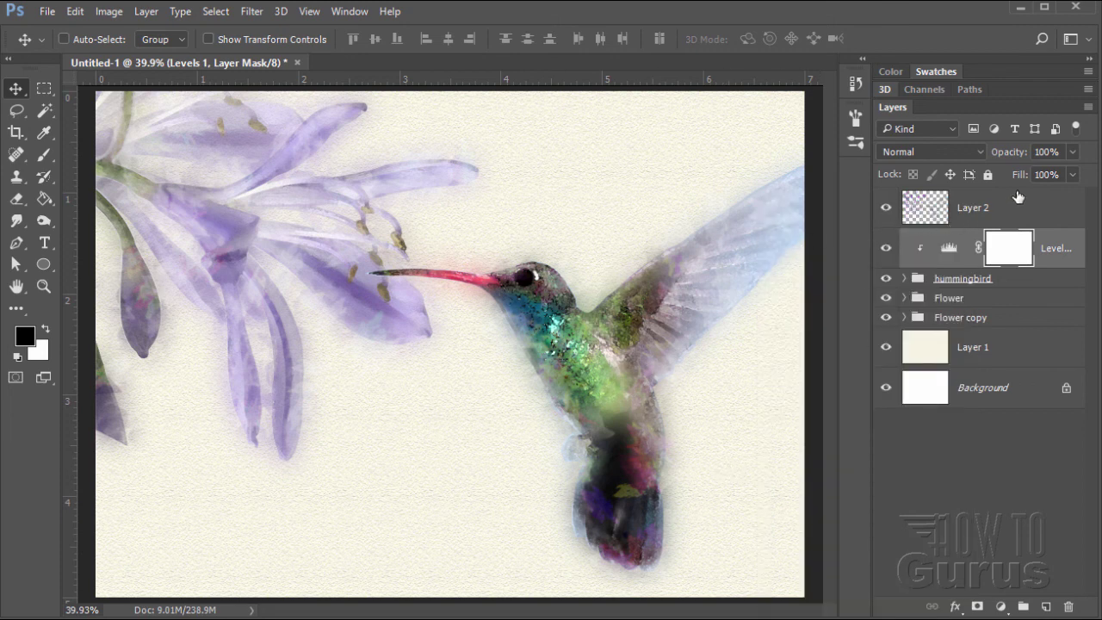